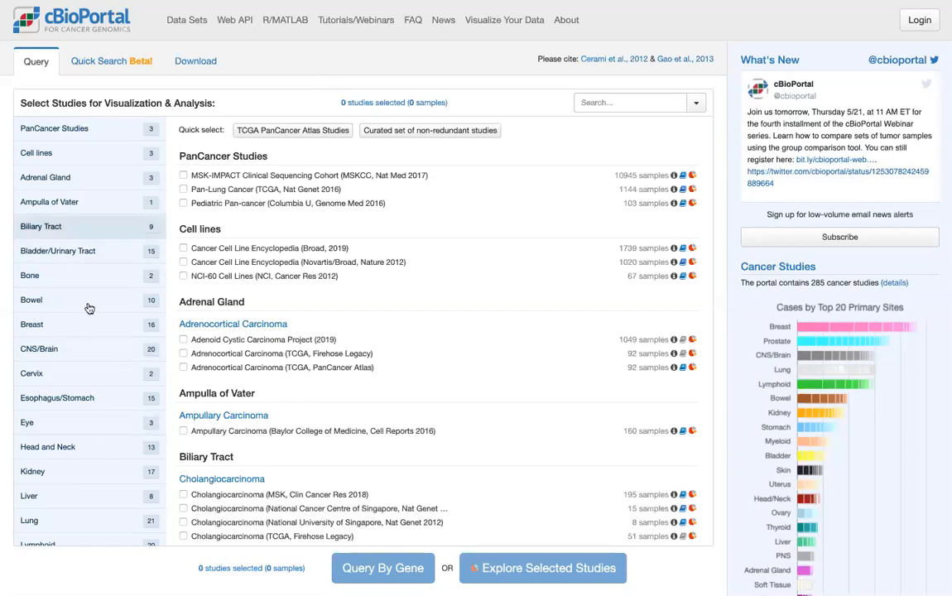
Select the CNS/Brain study "Merged Cohort of LGG and GBM (TCGA, Cell 2016)" and explore it
{"action": "left_click", "coordinate": [89, 352]}
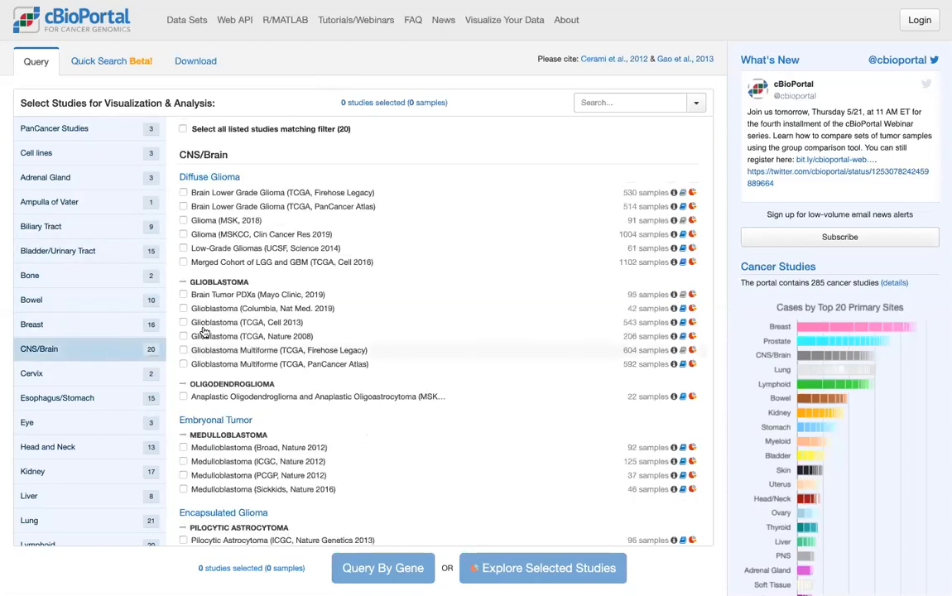
{"action": "left_click", "coordinate": [323, 264]}
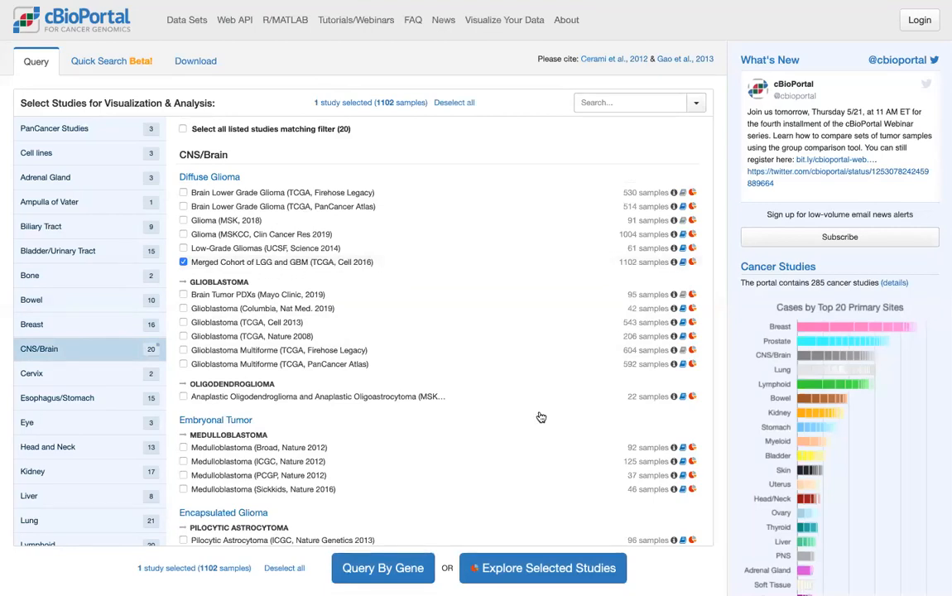
{"action": "left_click", "coordinate": [548, 570]}
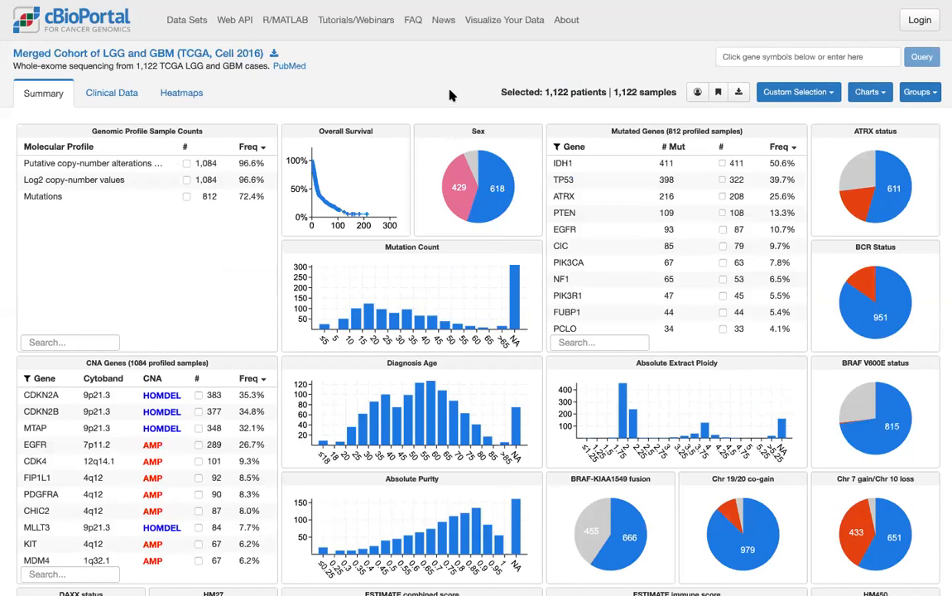
Search the clinical charts for "grade" and show the Neoplasm Histologic Grade chart in the study summary
{"action": "mouse_move", "coordinate": [443, 161]}
{"action": "left_click", "coordinate": [869, 92]}
{"action": "type", "text": "grade"}
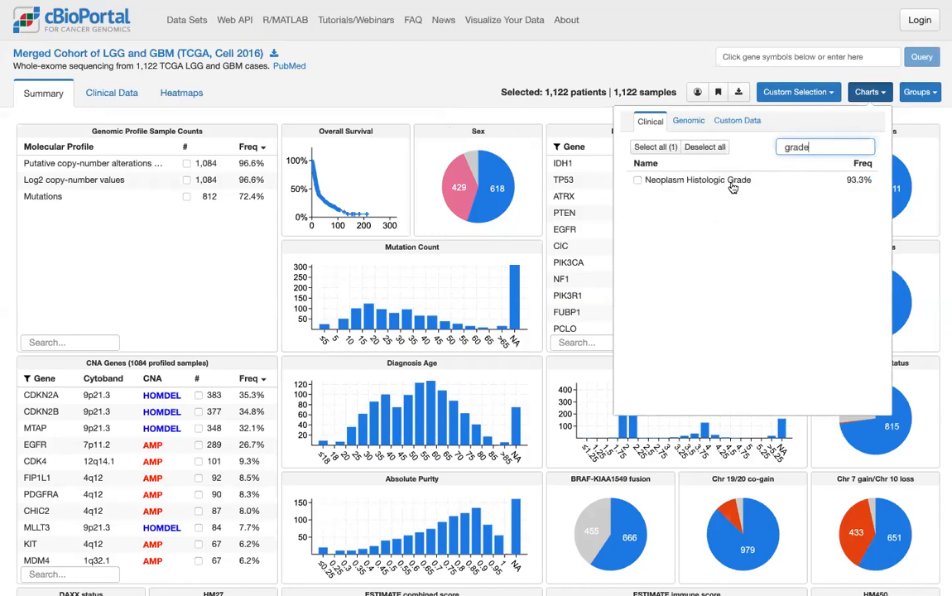
{"action": "left_click", "coordinate": [733, 187]}
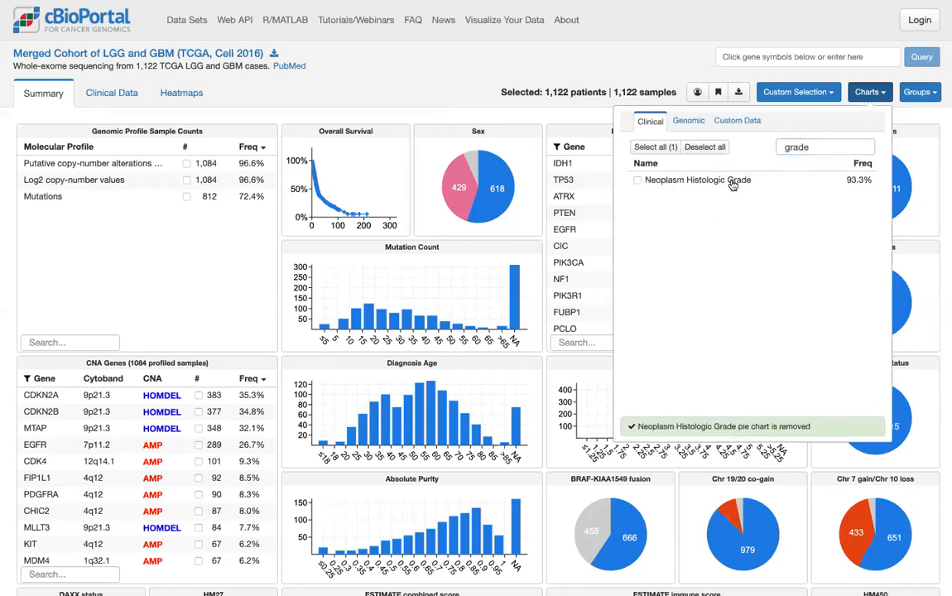
{"action": "left_click", "coordinate": [675, 69]}
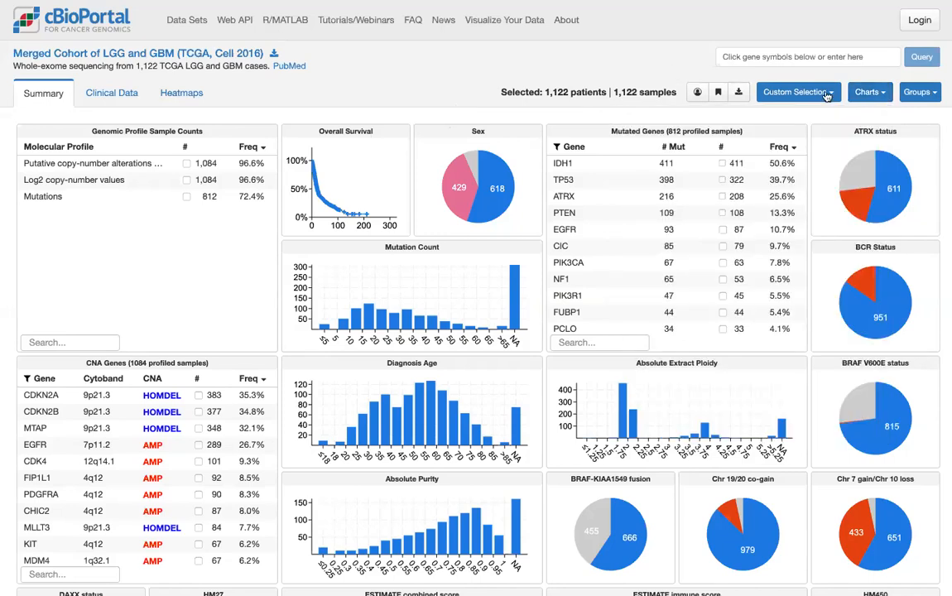
{"action": "scroll", "coordinate": [842, 104], "scroll_direction": "down", "scroll_amount": 3}
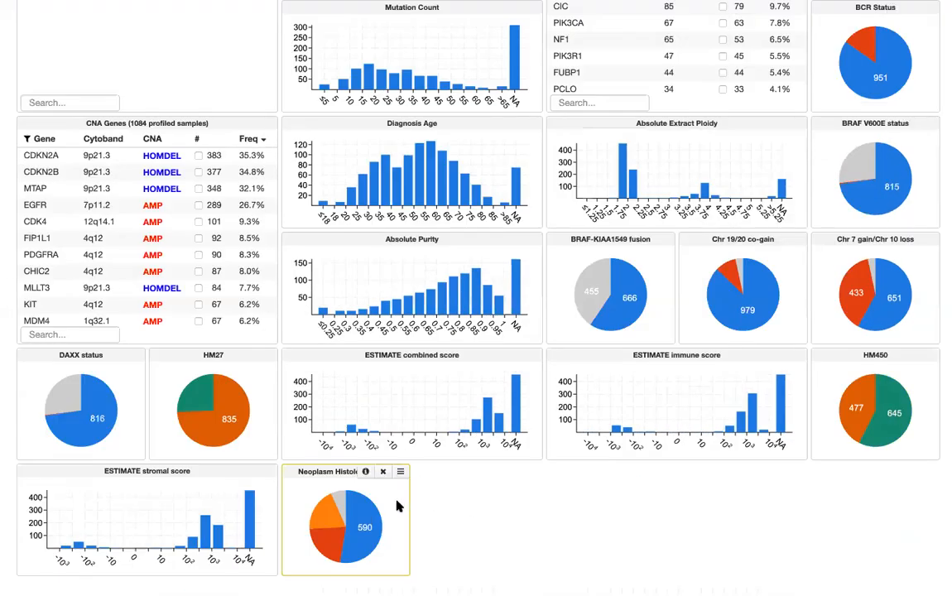
Compare the groups of the Neoplasm Histologic Grade chart and view their overall survival curves
{"action": "mouse_move", "coordinate": [395, 505]}
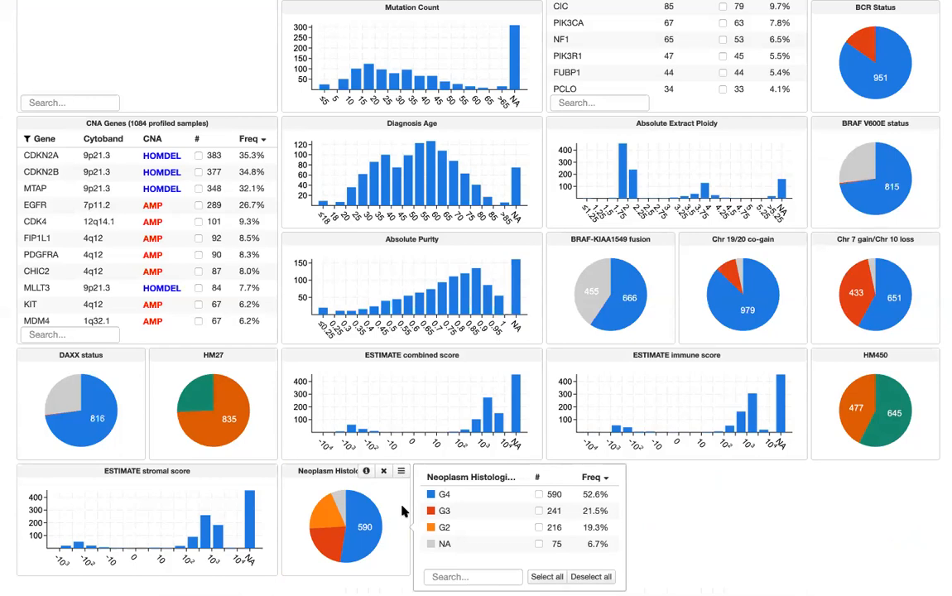
{"action": "left_click", "coordinate": [401, 471]}
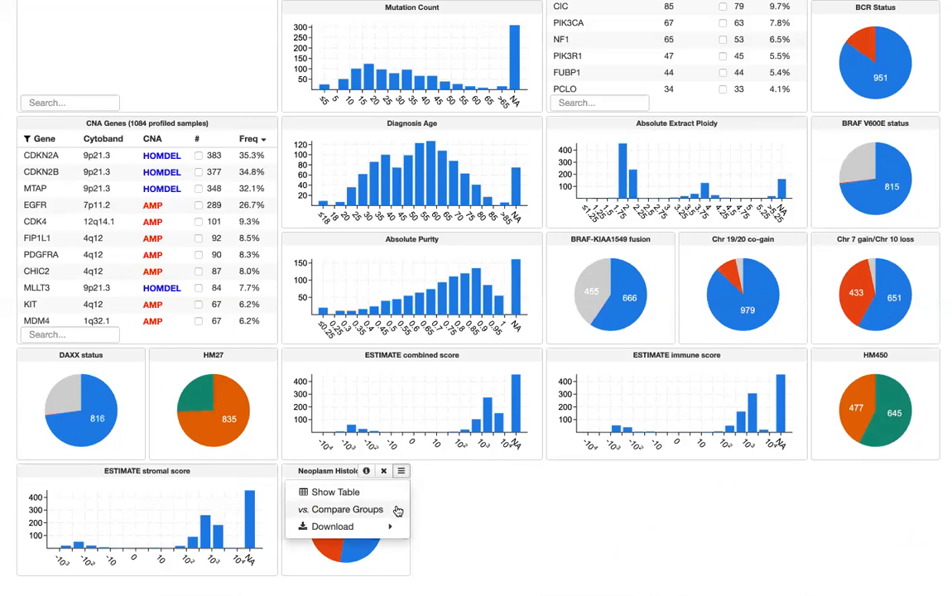
{"action": "left_click", "coordinate": [398, 511]}
{"action": "scroll", "coordinate": [550, 165], "scroll_direction": "up", "scroll_amount": 5}
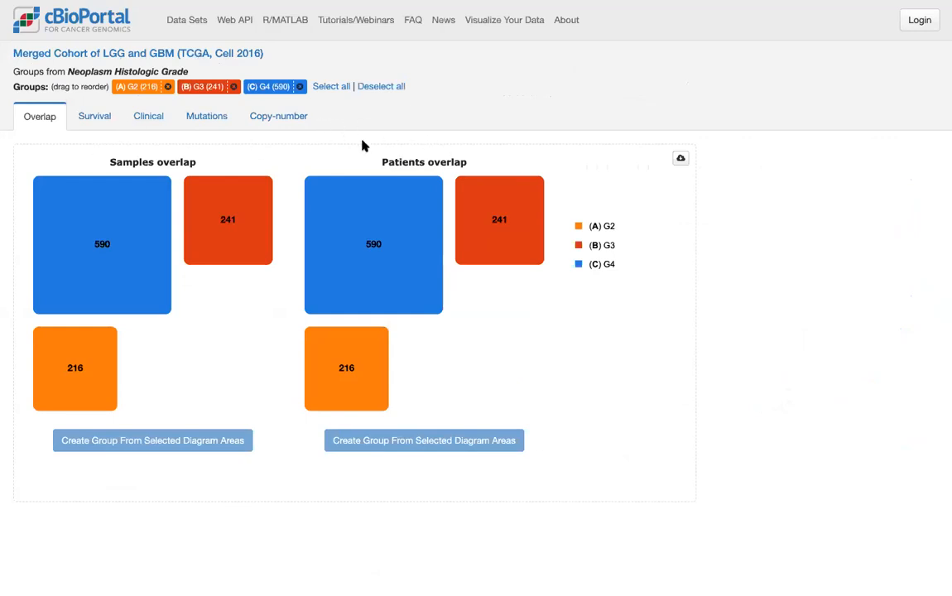
{"action": "left_click", "coordinate": [102, 130]}
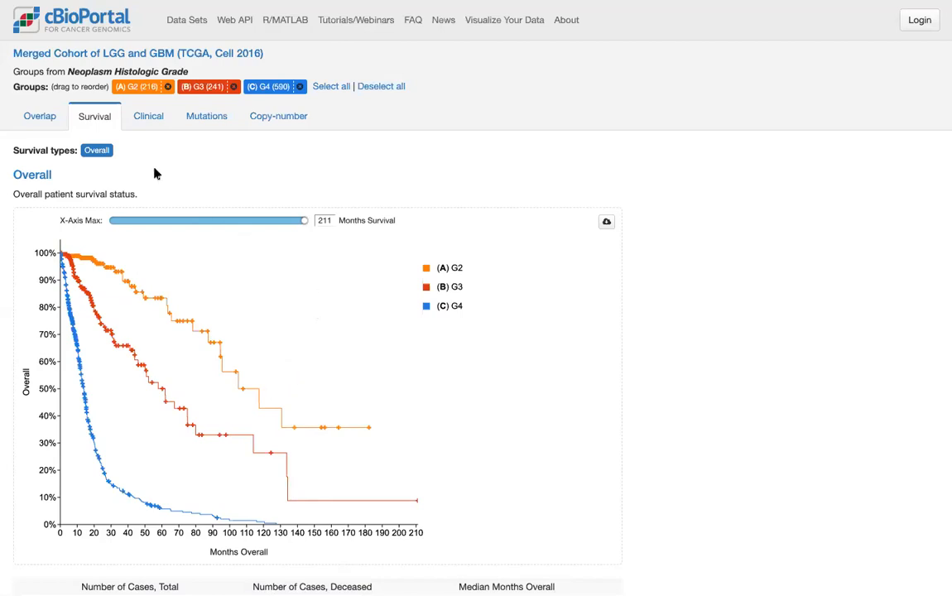
Plot the Pan-Glioma DNA Methylation Cluster clinical attribute across the grade groups and check the plot type and download options
{"action": "left_click", "coordinate": [151, 118]}
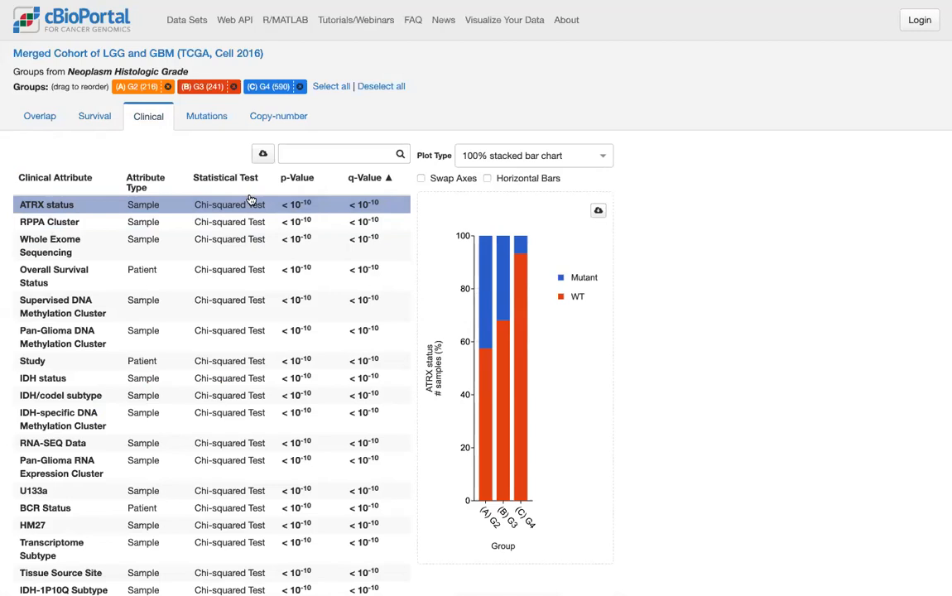
{"action": "left_click", "coordinate": [251, 343]}
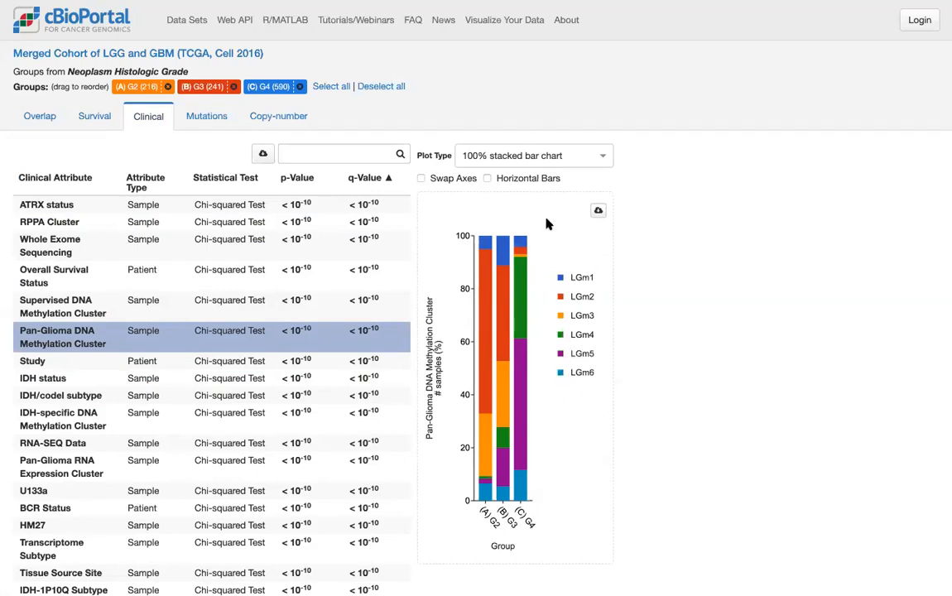
{"action": "left_click", "coordinate": [603, 160]}
{"action": "left_click", "coordinate": [602, 156]}
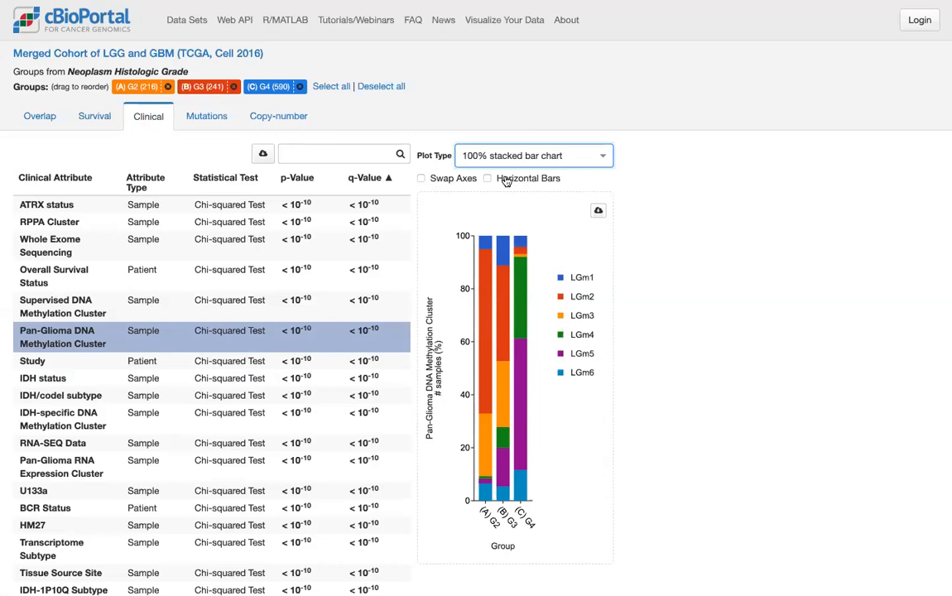
{"action": "left_click", "coordinate": [598, 211]}
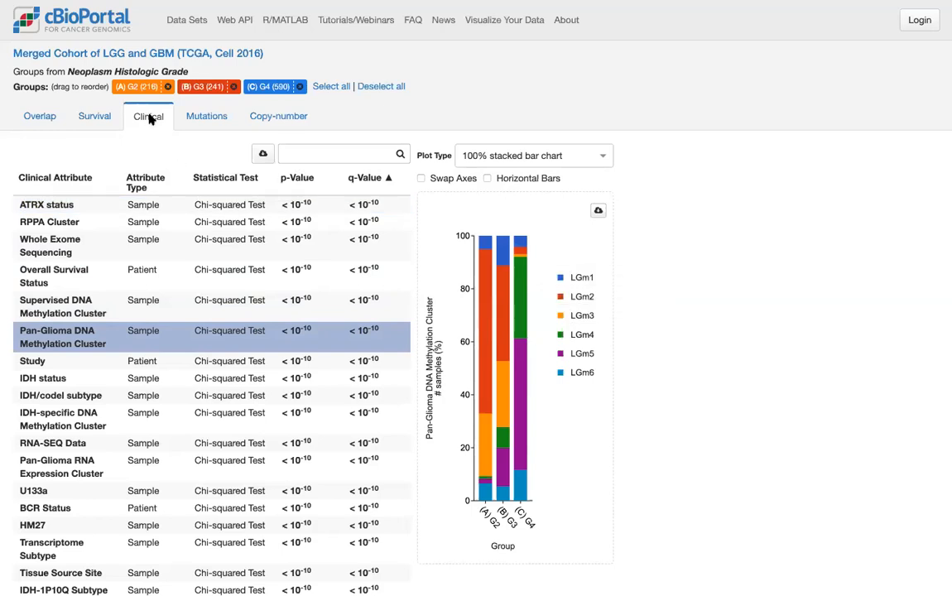
Examine the mutation frequencies of the grade groups and exclude G3 to compare only G2 with G4
{"action": "left_click", "coordinate": [206, 118]}
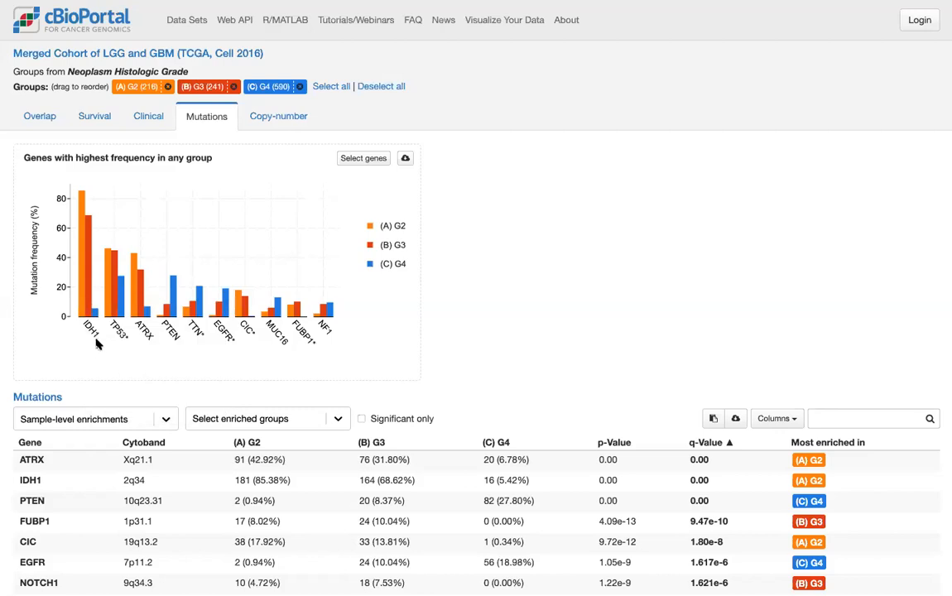
{"action": "mouse_move", "coordinate": [80, 299]}
{"action": "left_click", "coordinate": [206, 89]}
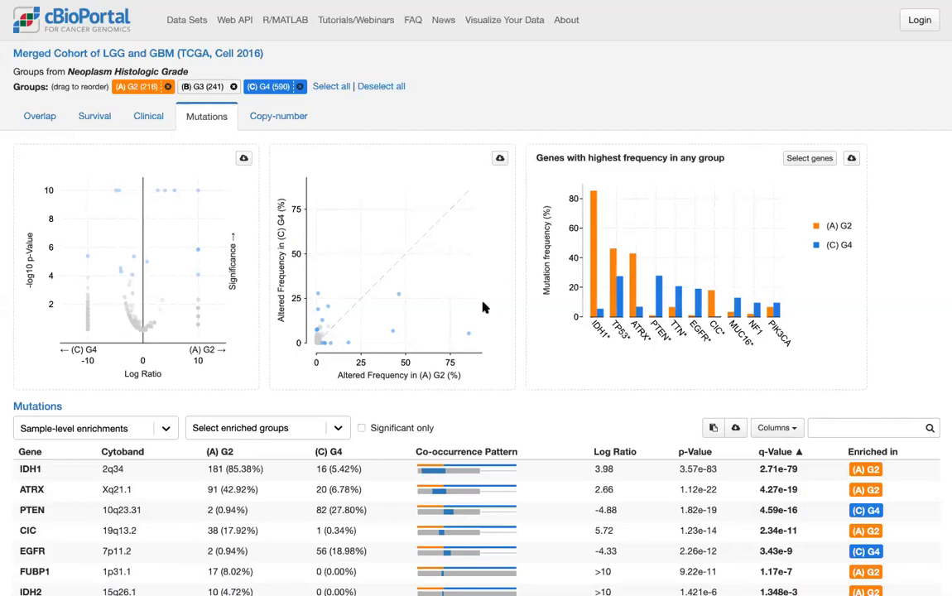
{"action": "mouse_move", "coordinate": [490, 339]}
{"action": "mouse_move", "coordinate": [163, 191]}
View the overlap of the grade groups and toggle group G4 off and back on
{"action": "left_click", "coordinate": [37, 116]}
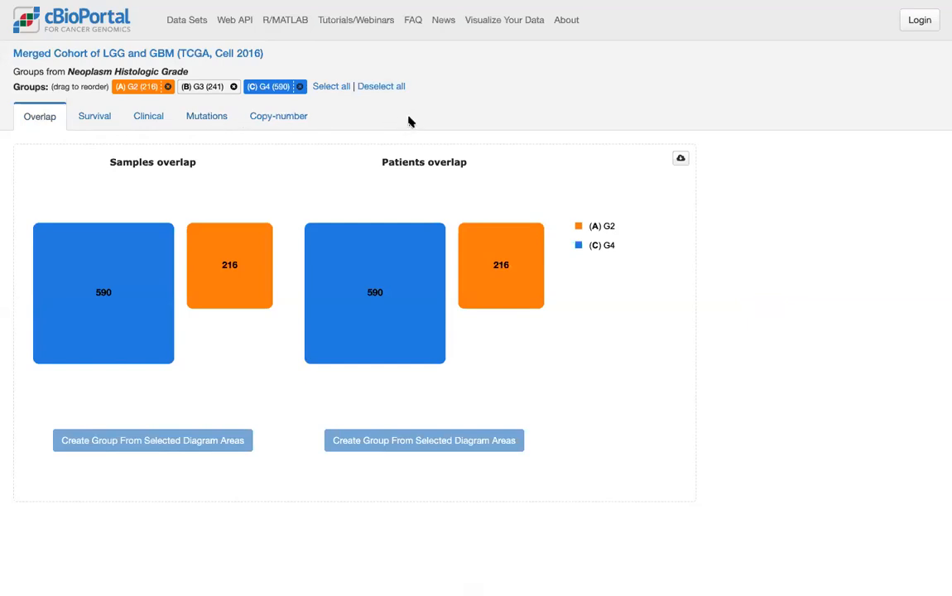
{"action": "left_click", "coordinate": [278, 90]}
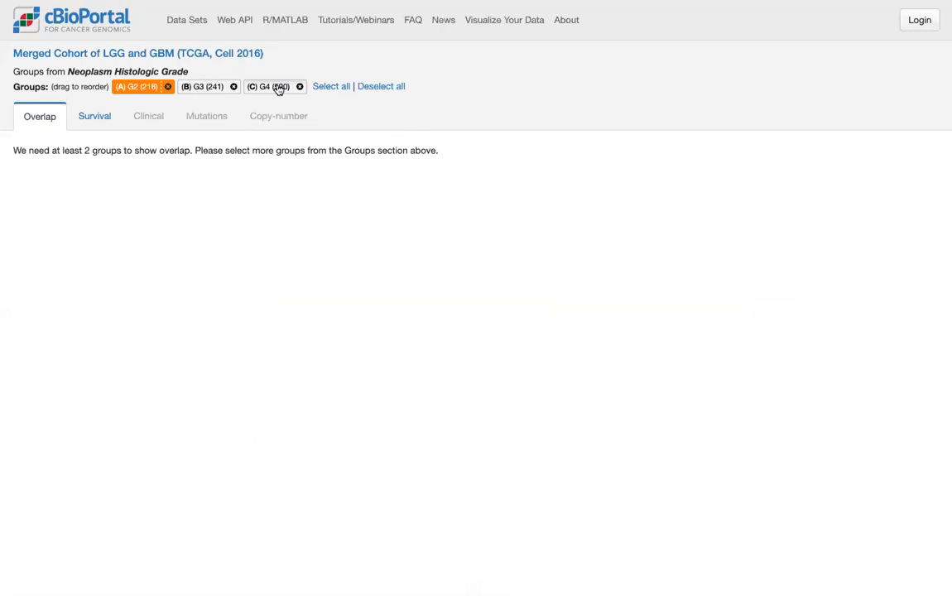
{"action": "left_click", "coordinate": [278, 89]}
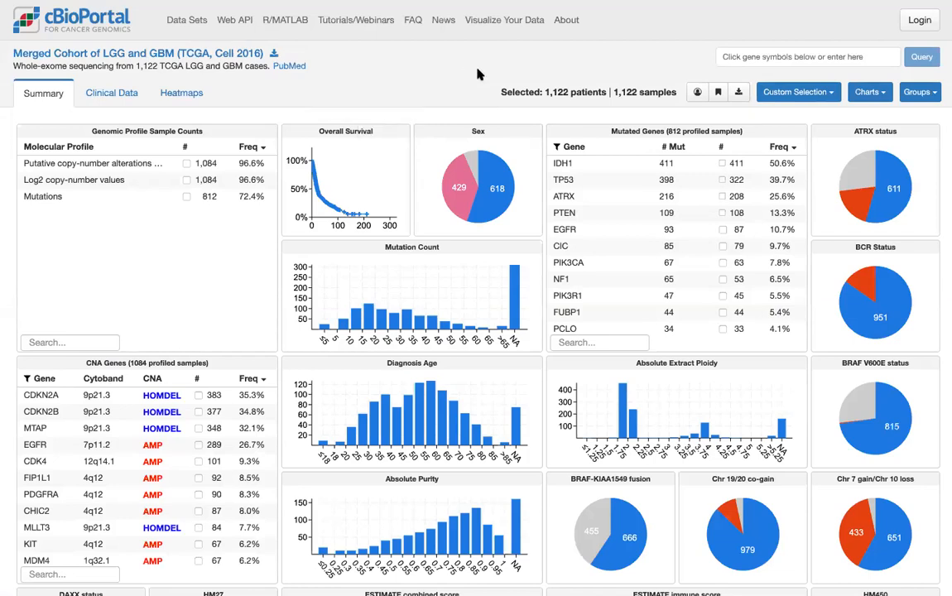
From the study summary, compare patients by quartiles of Diagnosis Age and view the overall survival curves
{"action": "scroll", "coordinate": [477, 75], "scroll_direction": "down", "scroll_amount": 1}
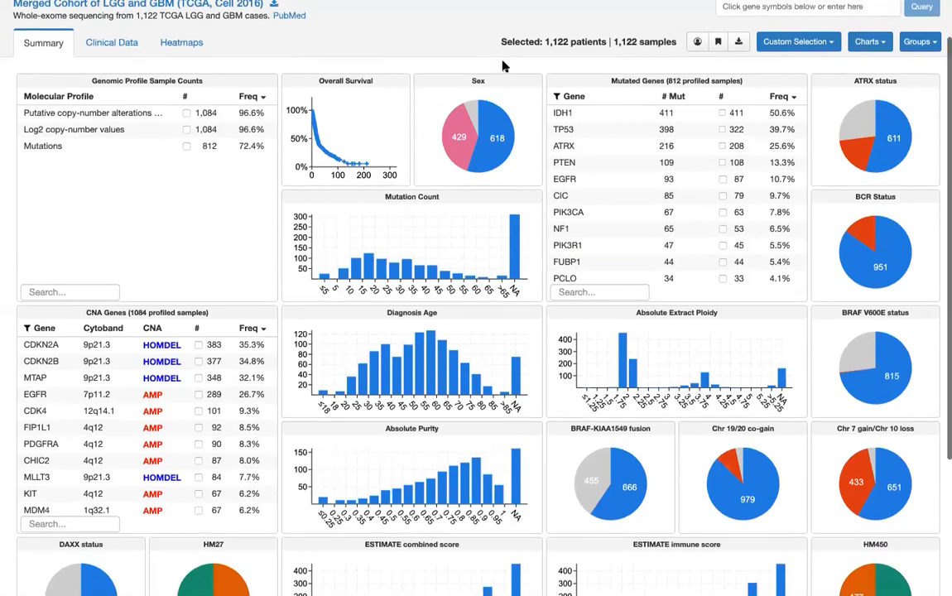
{"action": "scroll", "coordinate": [505, 67], "scroll_direction": "down", "scroll_amount": 4}
{"action": "mouse_move", "coordinate": [362, 505]}
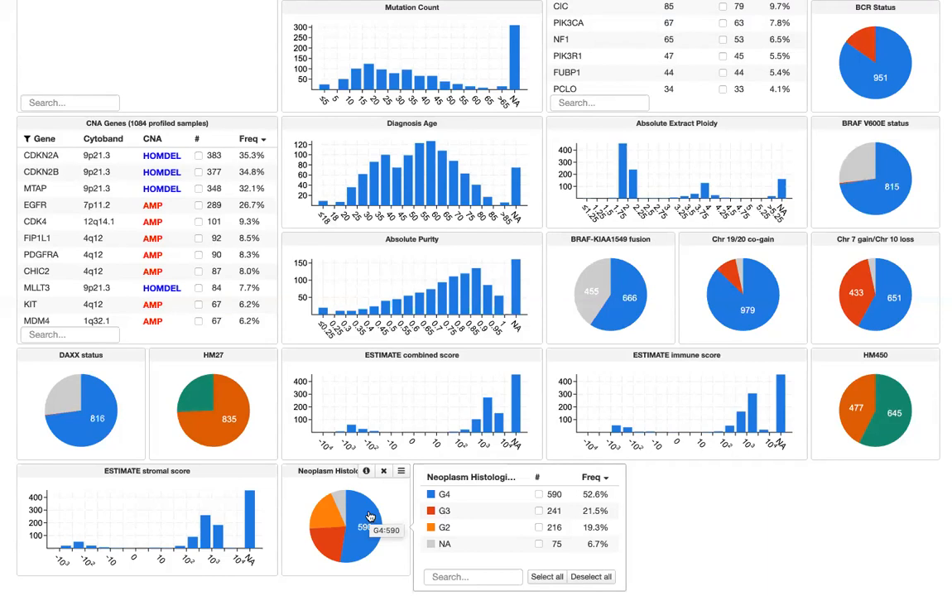
{"action": "scroll", "coordinate": [370, 516], "scroll_direction": "up", "scroll_amount": 3}
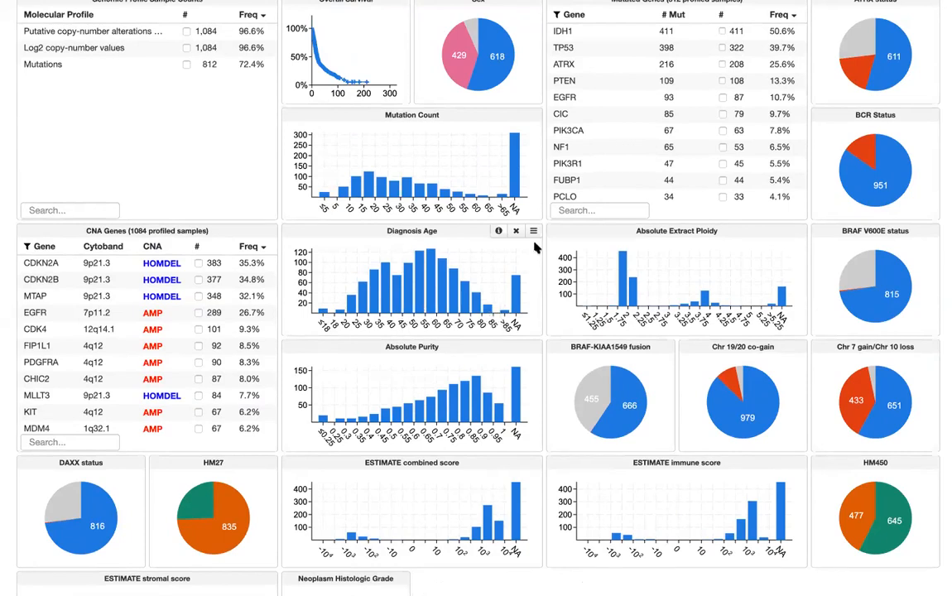
{"action": "mouse_move", "coordinate": [535, 234]}
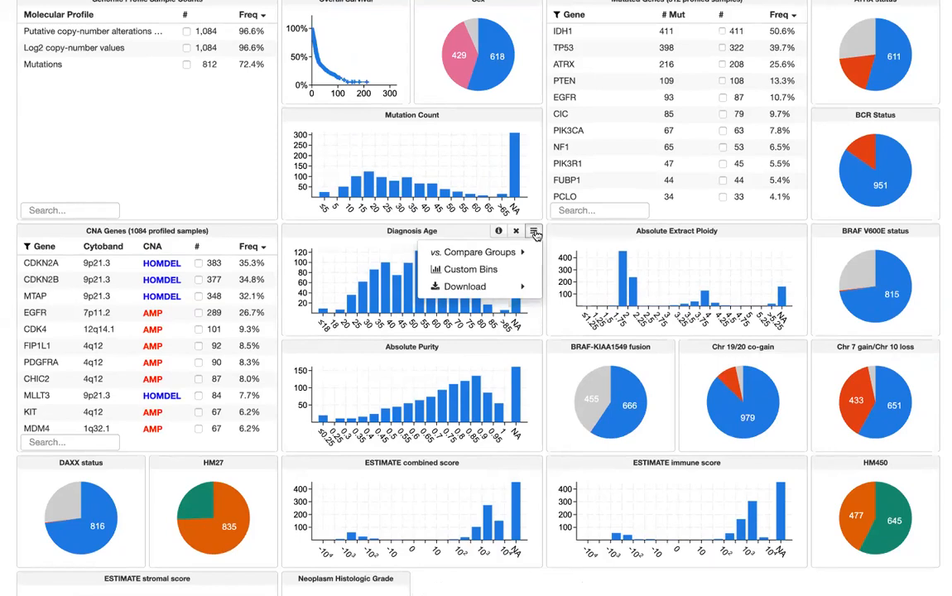
{"action": "mouse_move", "coordinate": [520, 252]}
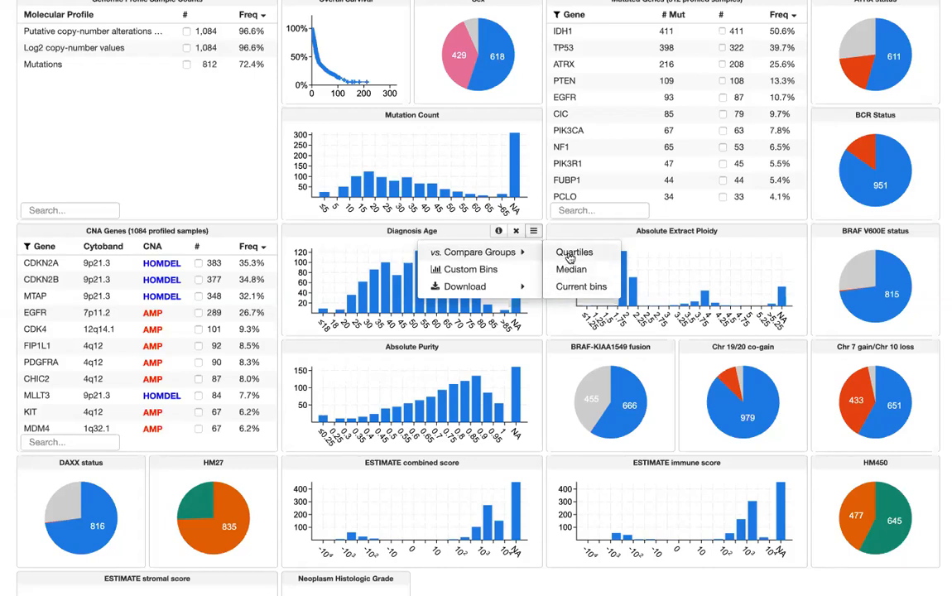
{"action": "left_click", "coordinate": [570, 260]}
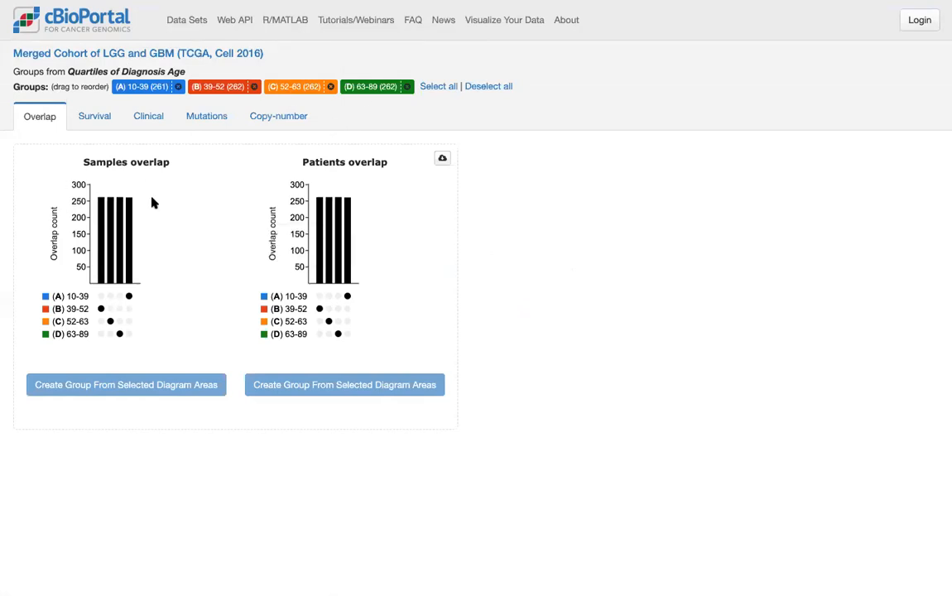
{"action": "left_click", "coordinate": [98, 120]}
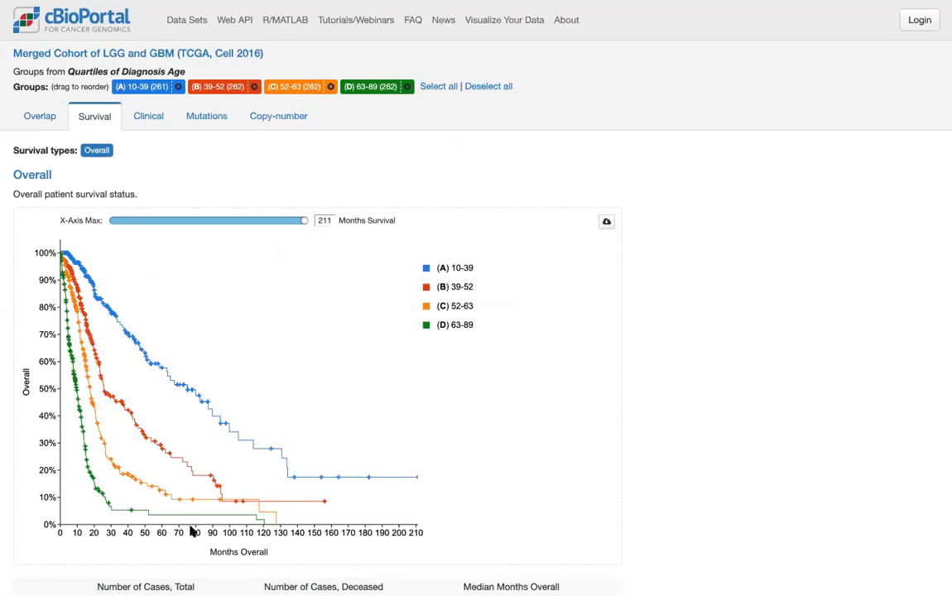
Plot the Neoplasm Histologic Grade clinical attribute across the diagnosis age quartiles
{"action": "left_click", "coordinate": [154, 113]}
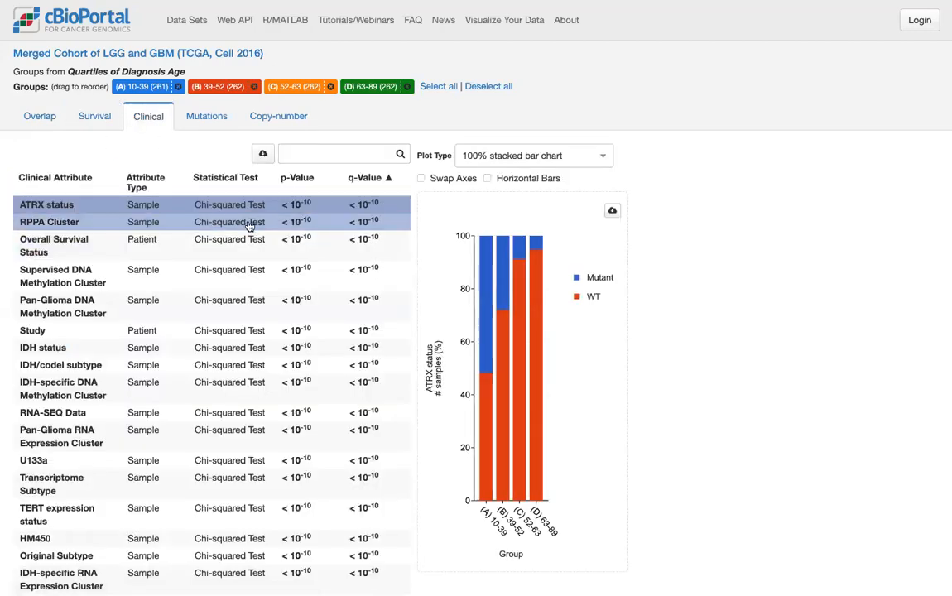
{"action": "scroll", "coordinate": [222, 266], "scroll_direction": "down", "scroll_amount": 3}
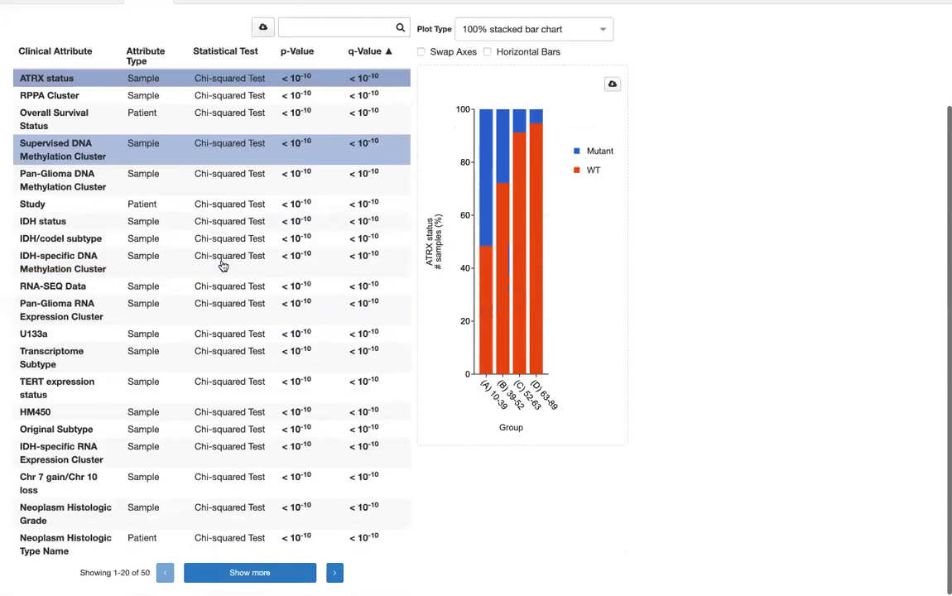
{"action": "left_click", "coordinate": [193, 515]}
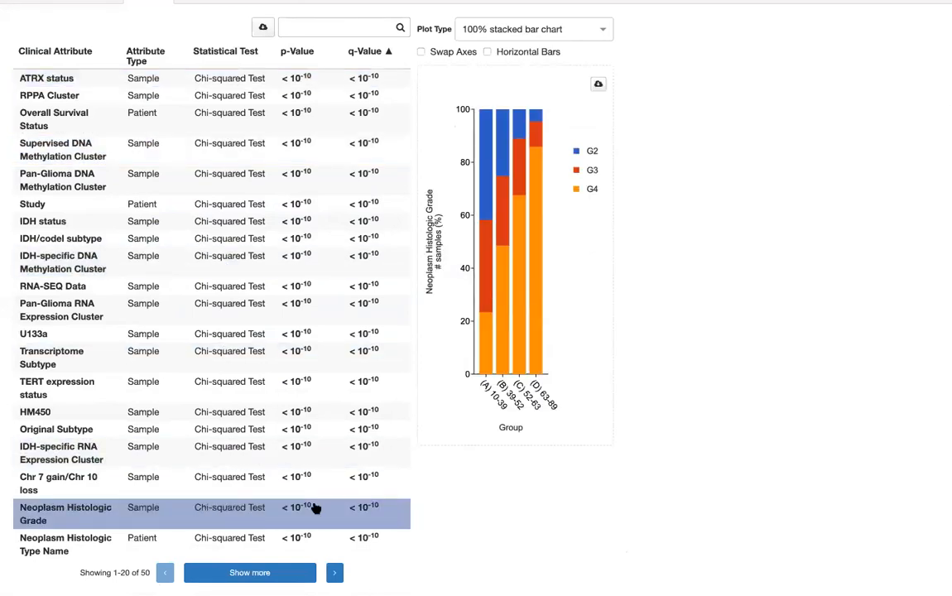
{"action": "scroll", "coordinate": [630, 389], "scroll_direction": "up", "scroll_amount": 1}
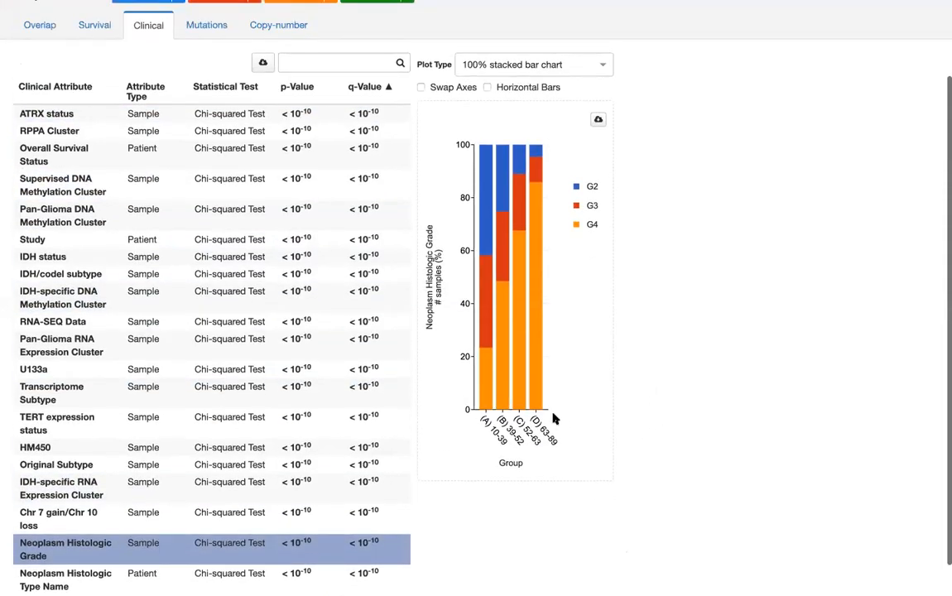
{"action": "mouse_move", "coordinate": [535, 364]}
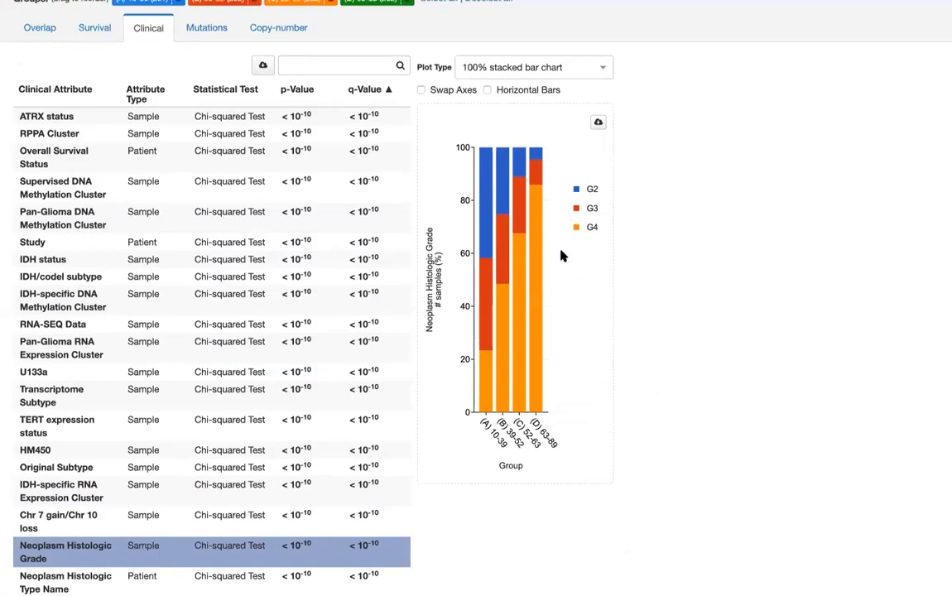
Return to the study summary and open the custom groups feature
{"action": "scroll", "coordinate": [561, 255], "scroll_direction": "up", "scroll_amount": 3}
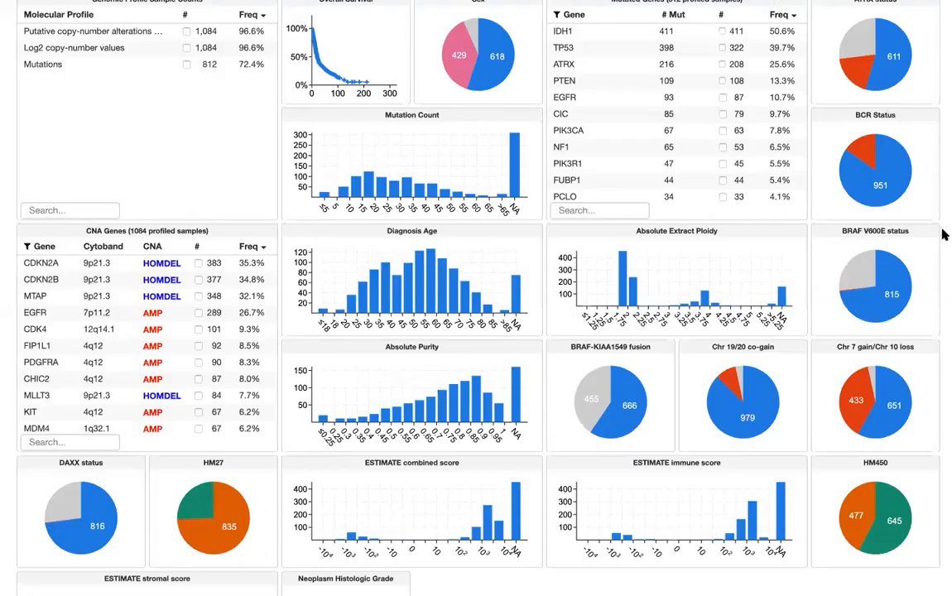
{"action": "scroll", "coordinate": [943, 233], "scroll_direction": "up", "scroll_amount": 3}
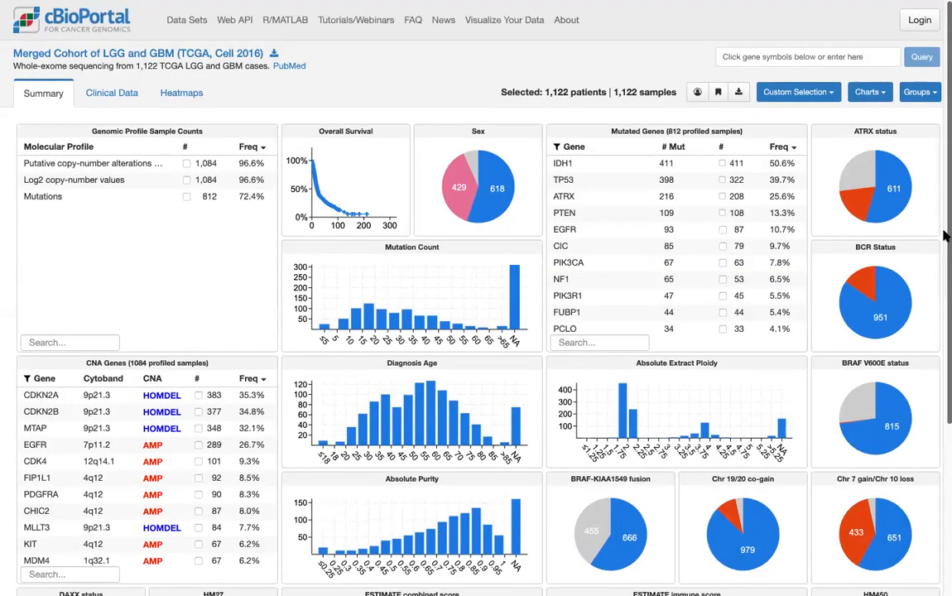
{"action": "left_click", "coordinate": [936, 92]}
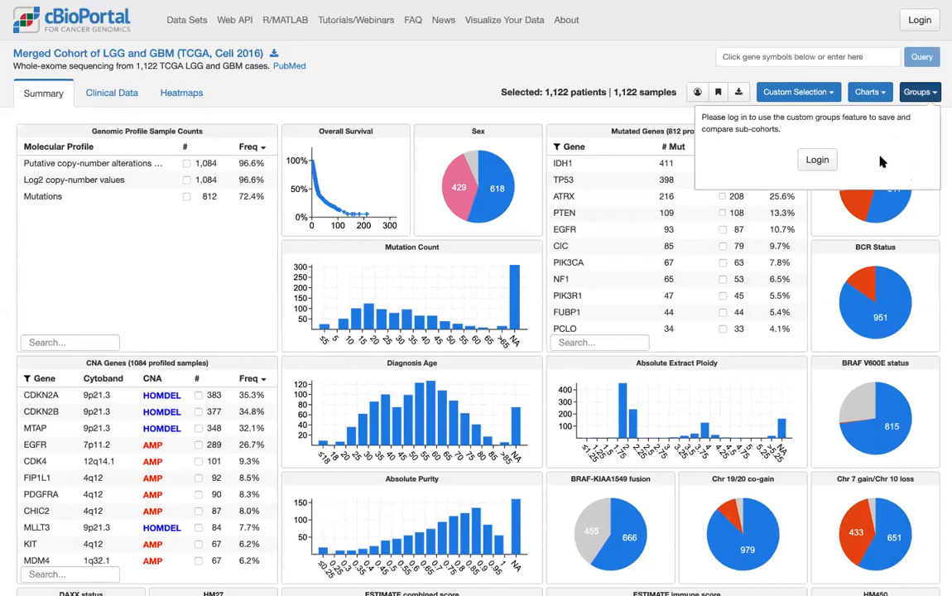
Sign in with a Google account and view the options for creating custom groups
{"action": "left_click", "coordinate": [915, 92]}
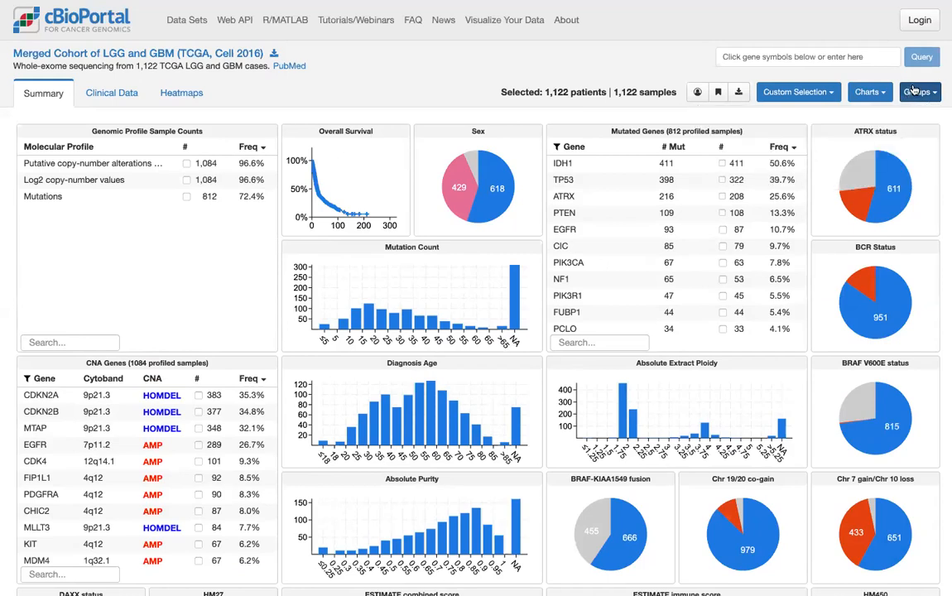
{"action": "left_click", "coordinate": [918, 22]}
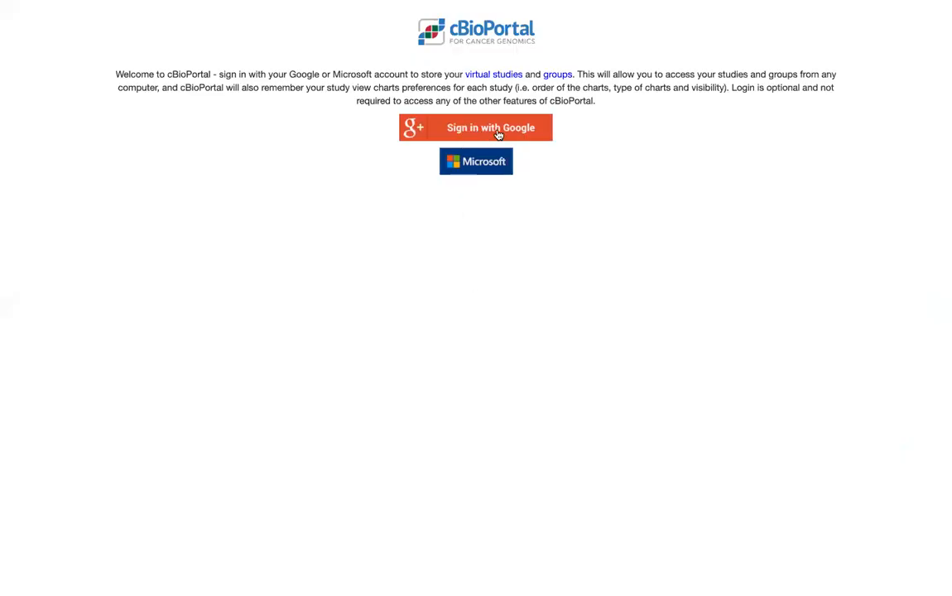
{"action": "left_click", "coordinate": [498, 135]}
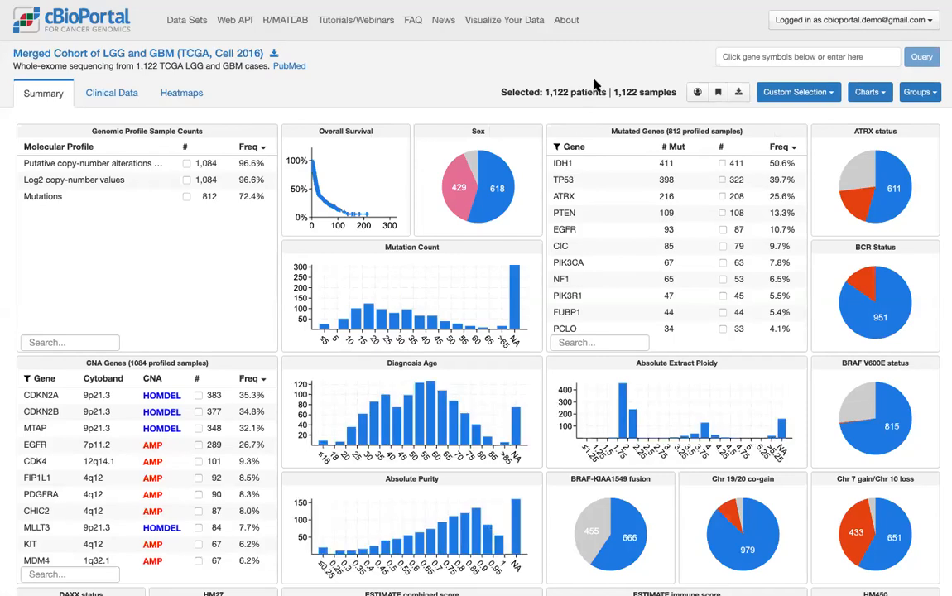
{"action": "left_click", "coordinate": [921, 93]}
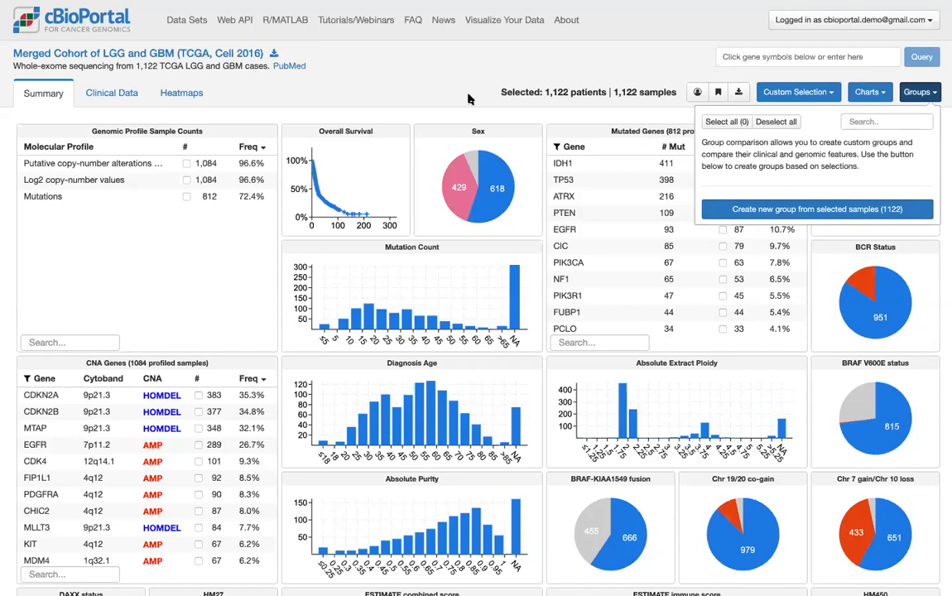
{"action": "left_click", "coordinate": [420, 91]}
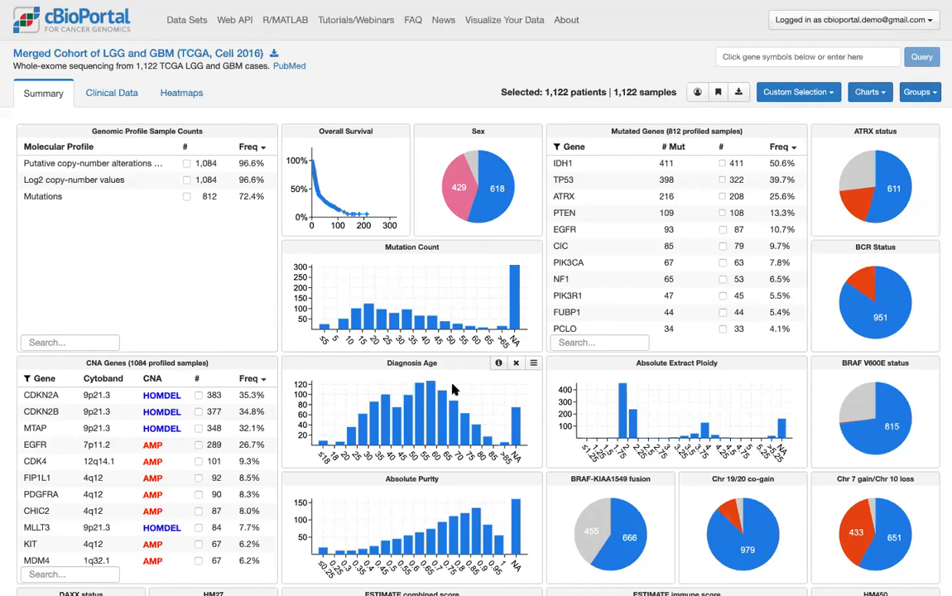
Filter the cohort to Diagnosis Age above 60 and save the selected samples as a group named "Age >60"
{"action": "left_click_drag", "start_coordinate": [439, 384], "coordinate": [511, 396]}
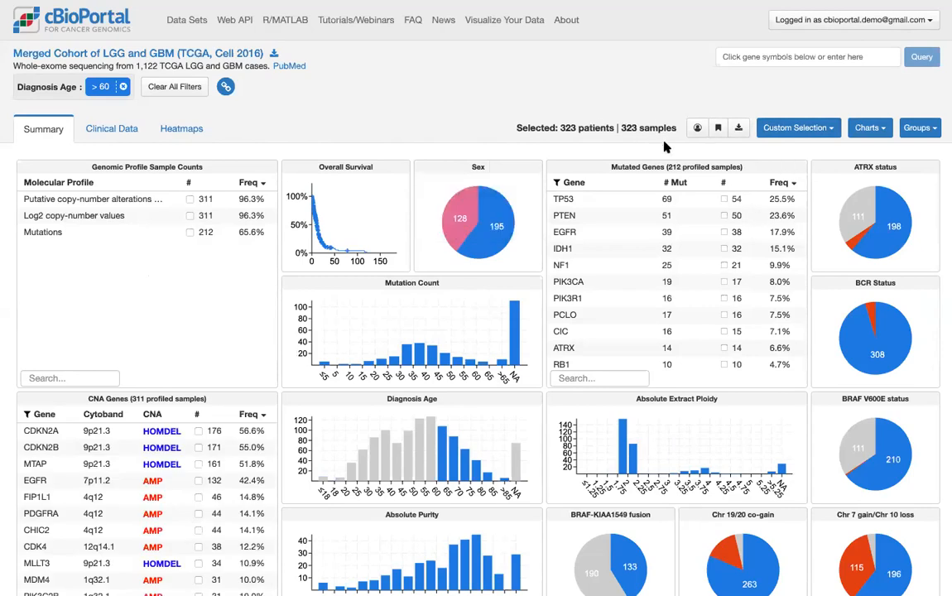
{"action": "left_click", "coordinate": [921, 129]}
{"action": "left_click", "coordinate": [839, 246]}
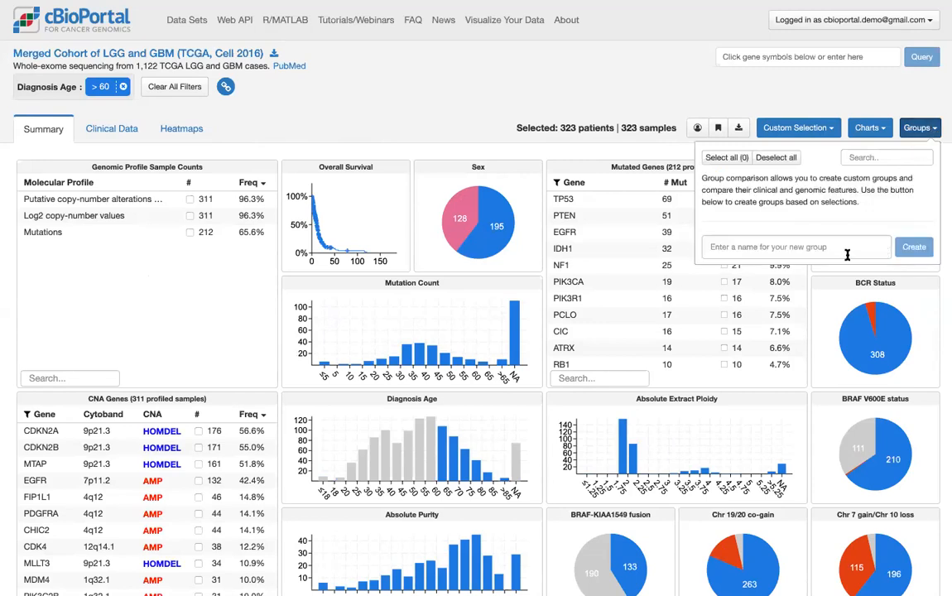
{"action": "type", "text": "Age >60"}
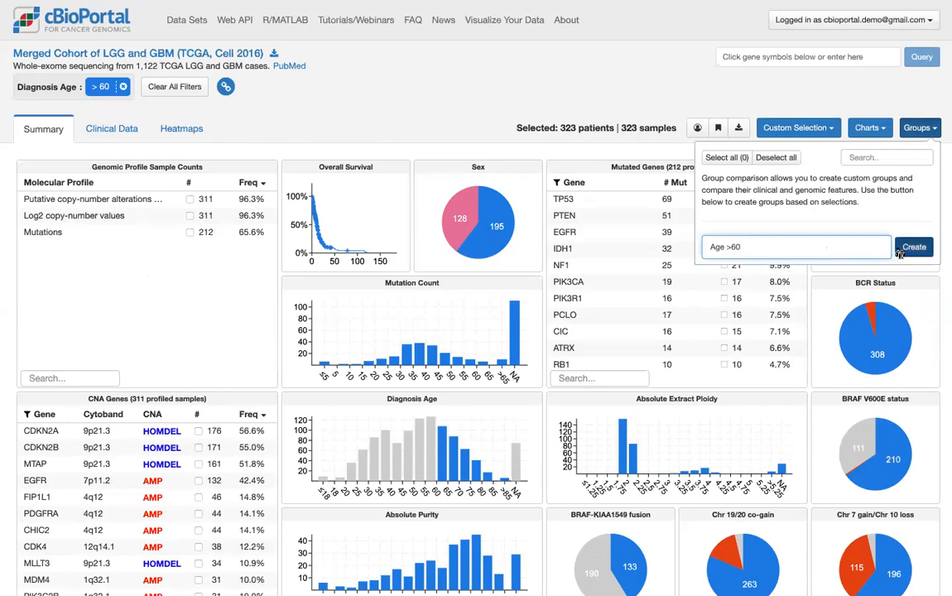
{"action": "key", "text": "Return"}
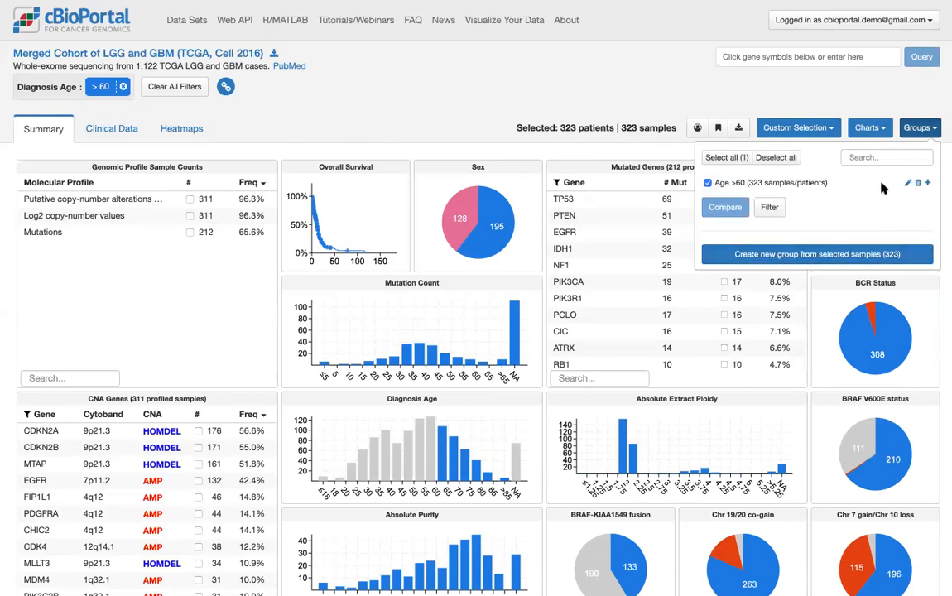
Replace the age filter with Diagnosis Age ≤ 35 and save those samples as a group named "Age <35"
{"action": "left_click", "coordinate": [805, 92]}
{"action": "left_click", "coordinate": [191, 89]}
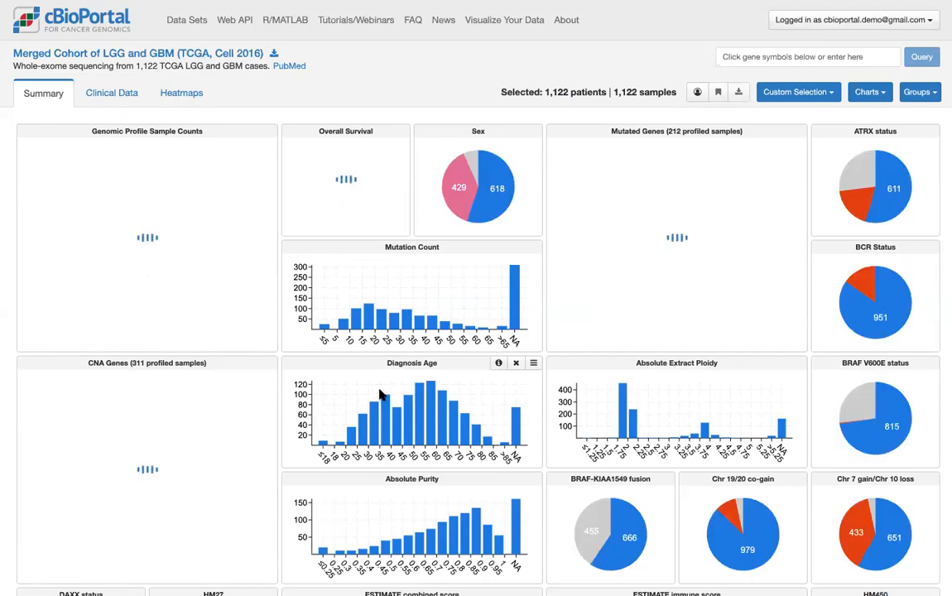
{"action": "left_click_drag", "start_coordinate": [380, 393], "coordinate": [314, 395]}
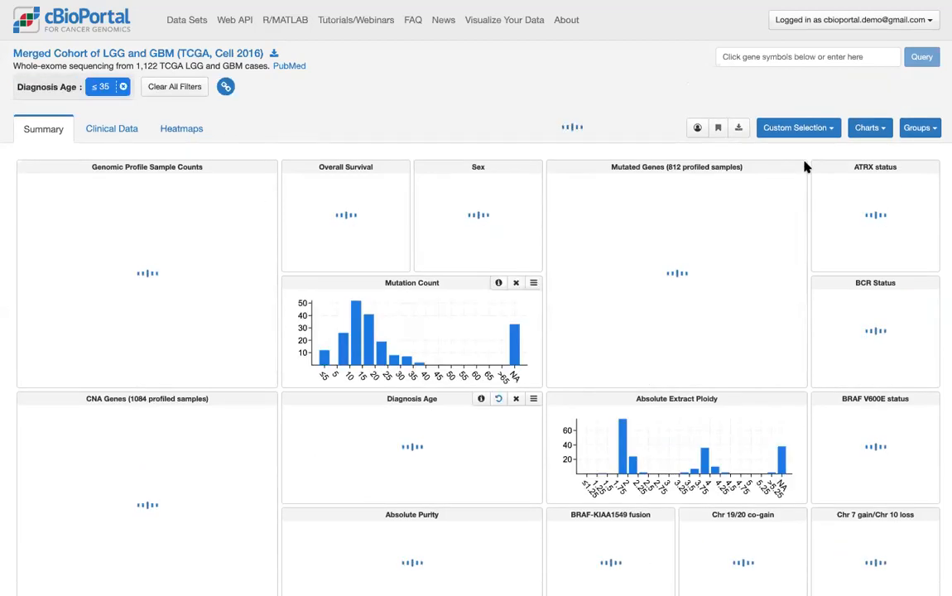
{"action": "left_click", "coordinate": [922, 128]}
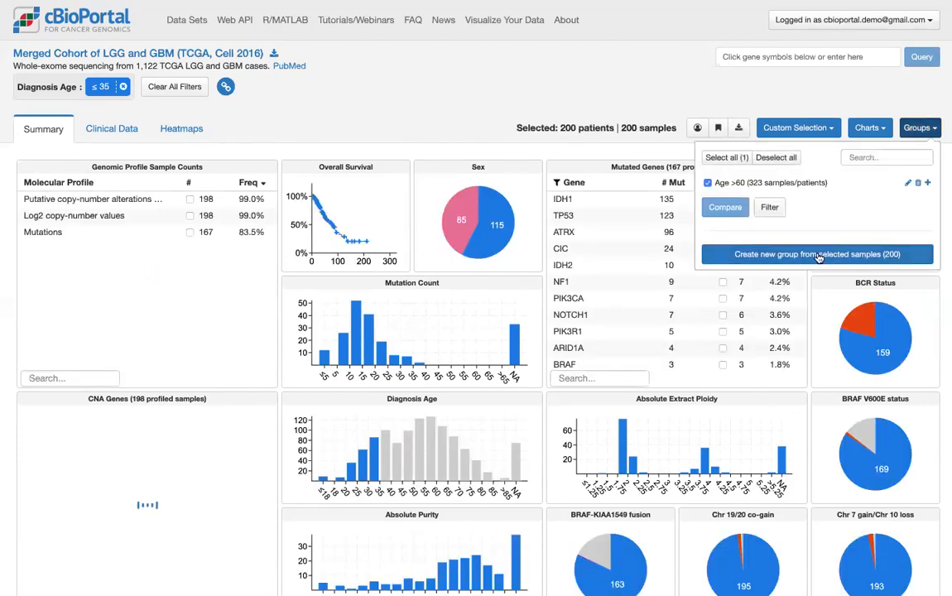
{"action": "left_click", "coordinate": [819, 256]}
{"action": "type", "text": "Age <35"}
{"action": "left_click", "coordinate": [914, 259]}
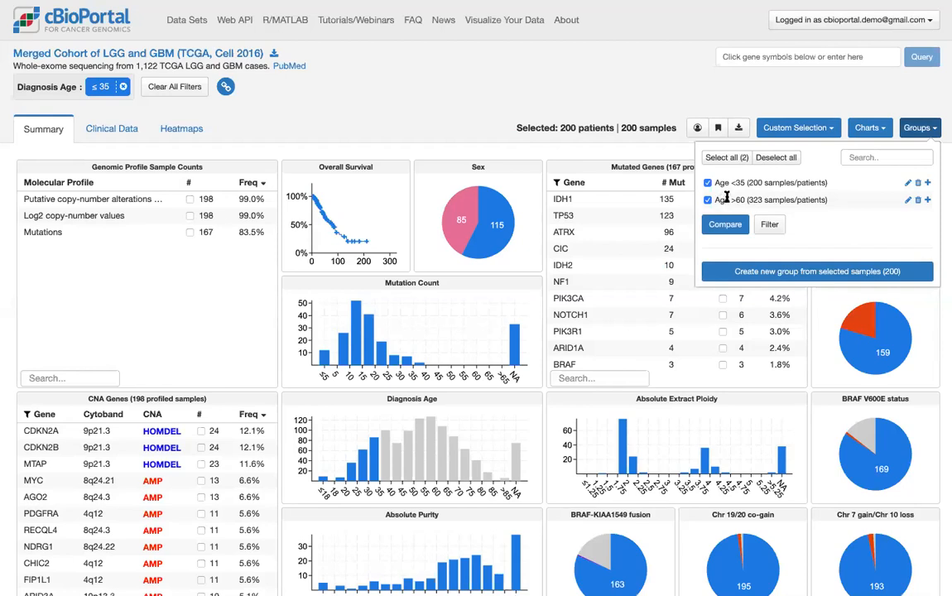
Compare the Age <35 and Age >60 groups and view their overall survival curves
{"action": "left_click", "coordinate": [724, 224]}
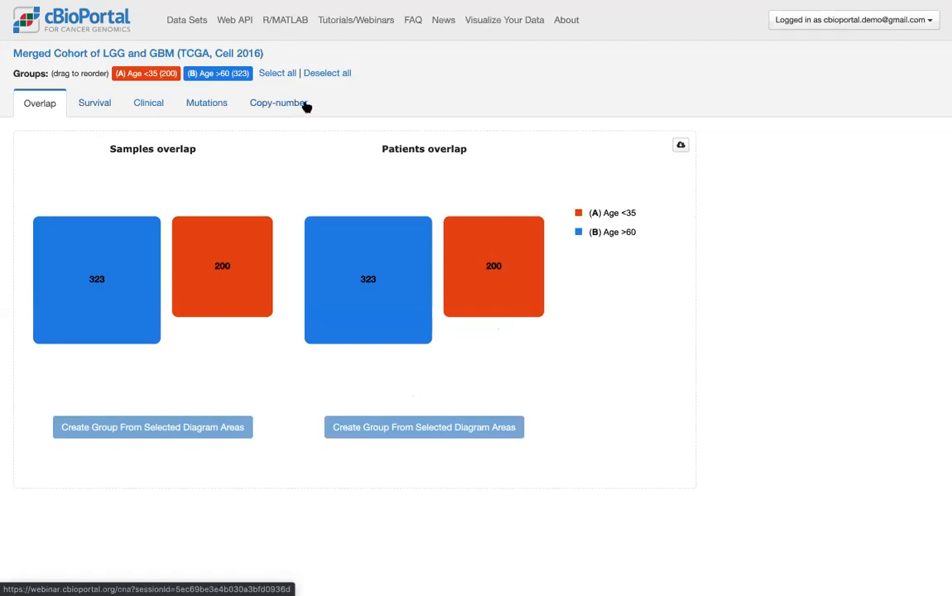
{"action": "left_click", "coordinate": [97, 101]}
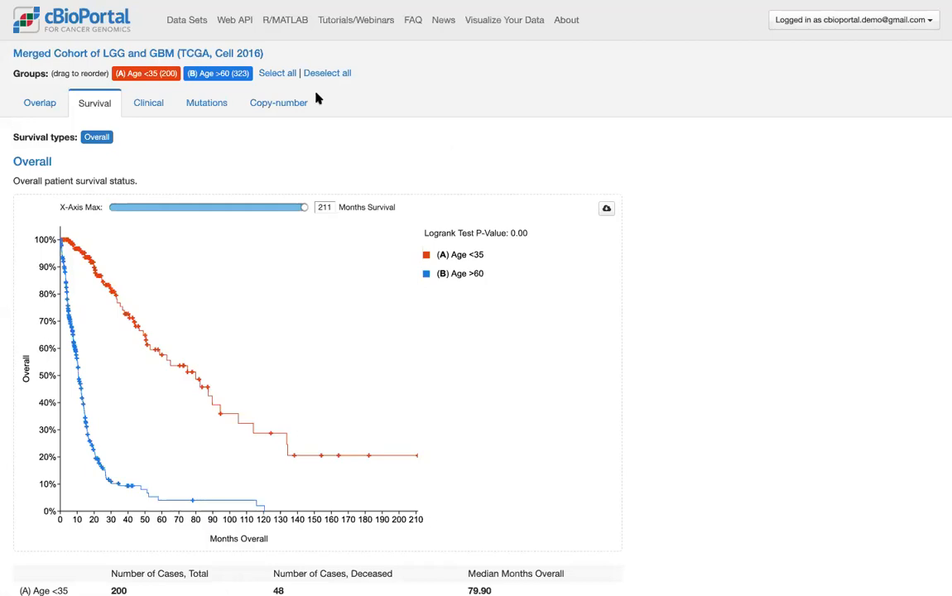
From the portal's study list, open the Pancreatic Adenocarcinoma (TCGA, Firehose Legacy) study for exploration
{"action": "left_click", "coordinate": [84, 20]}
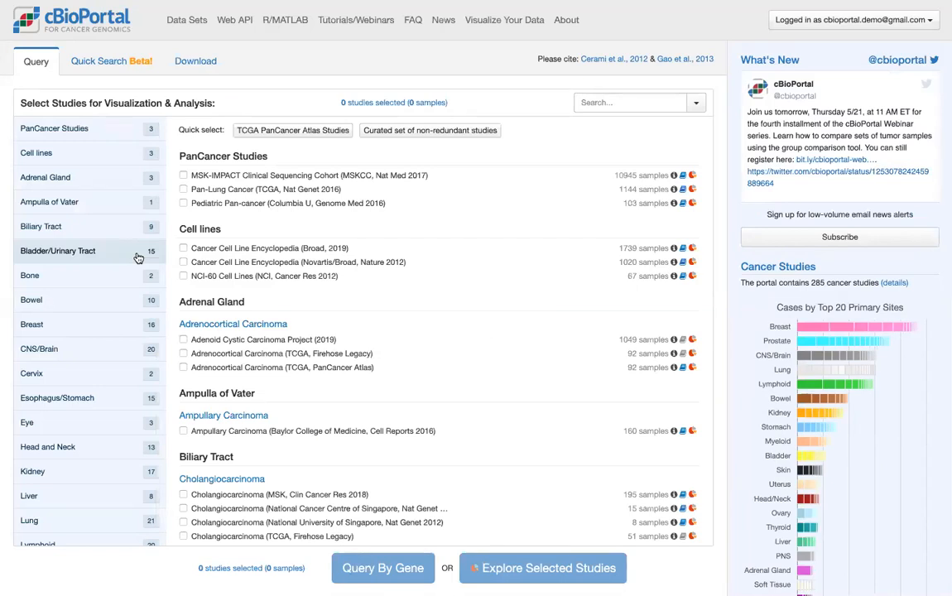
{"action": "scroll", "coordinate": [109, 421], "scroll_direction": "down", "scroll_amount": 3}
{"action": "scroll", "coordinate": [109, 421], "scroll_direction": "down", "scroll_amount": 1}
{"action": "left_click", "coordinate": [74, 397]}
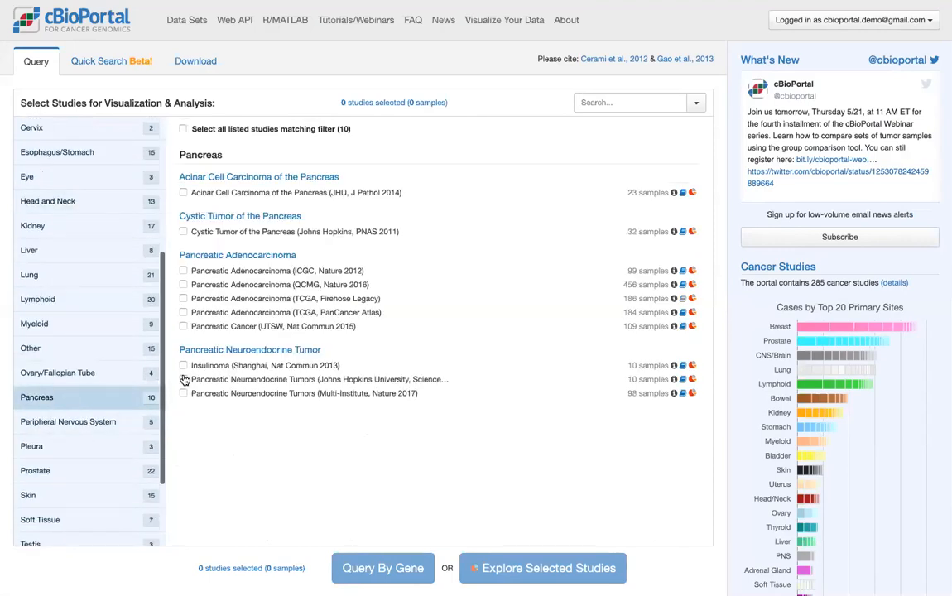
{"action": "left_click", "coordinate": [334, 300]}
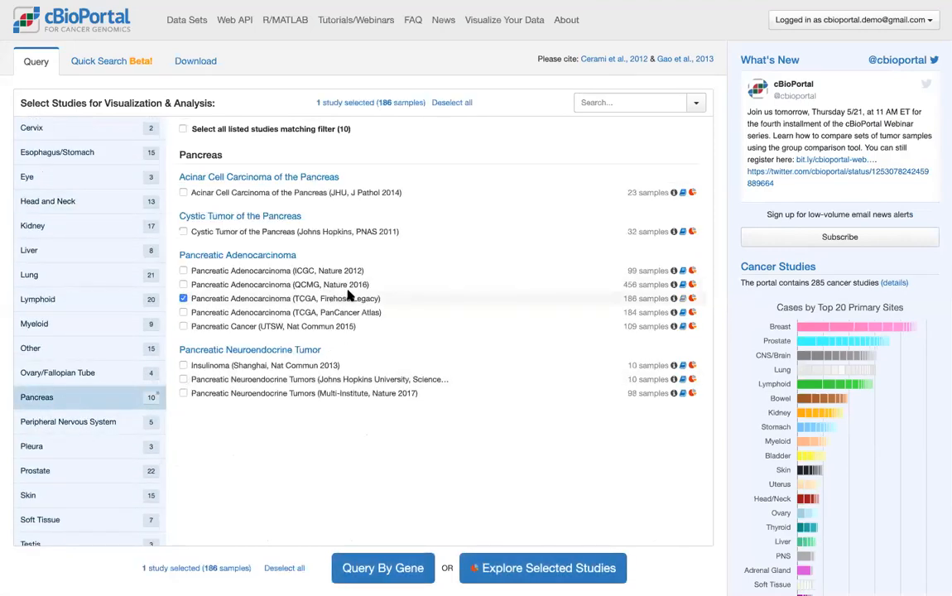
{"action": "left_click", "coordinate": [543, 565]}
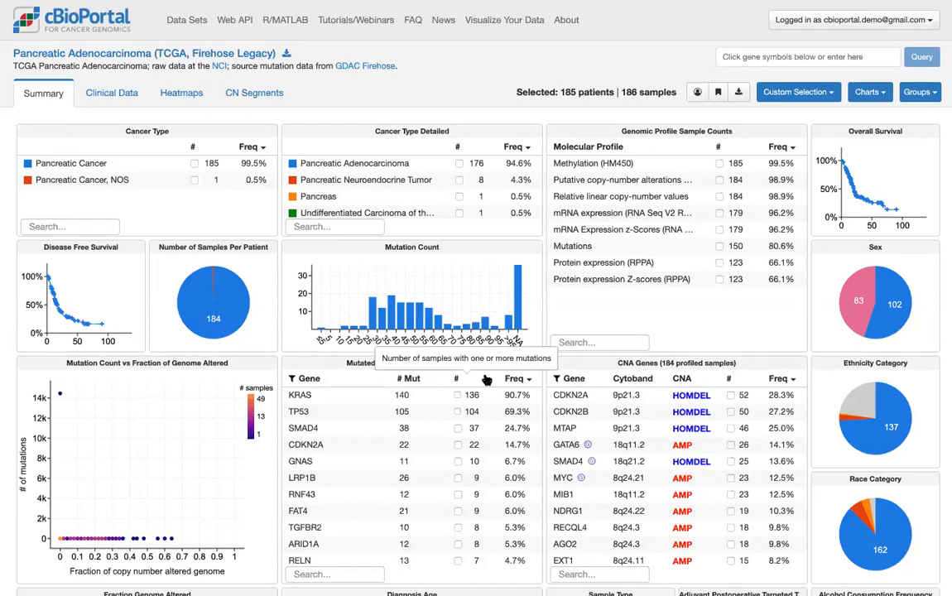
Filter the pancreatic study to samples with a KRAS mutation
{"action": "left_click", "coordinate": [457, 395]}
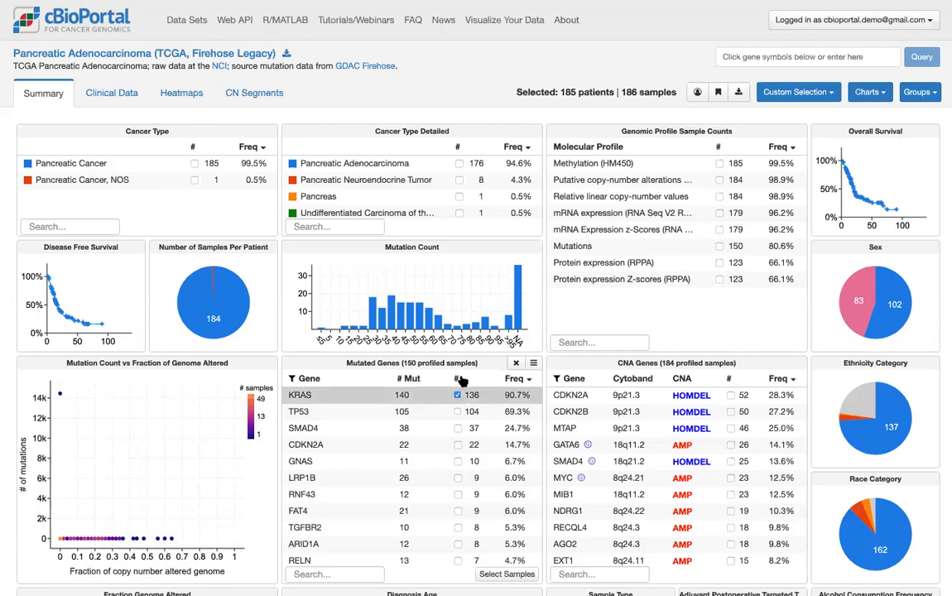
{"action": "scroll", "coordinate": [485, 373], "scroll_direction": "down", "scroll_amount": 3}
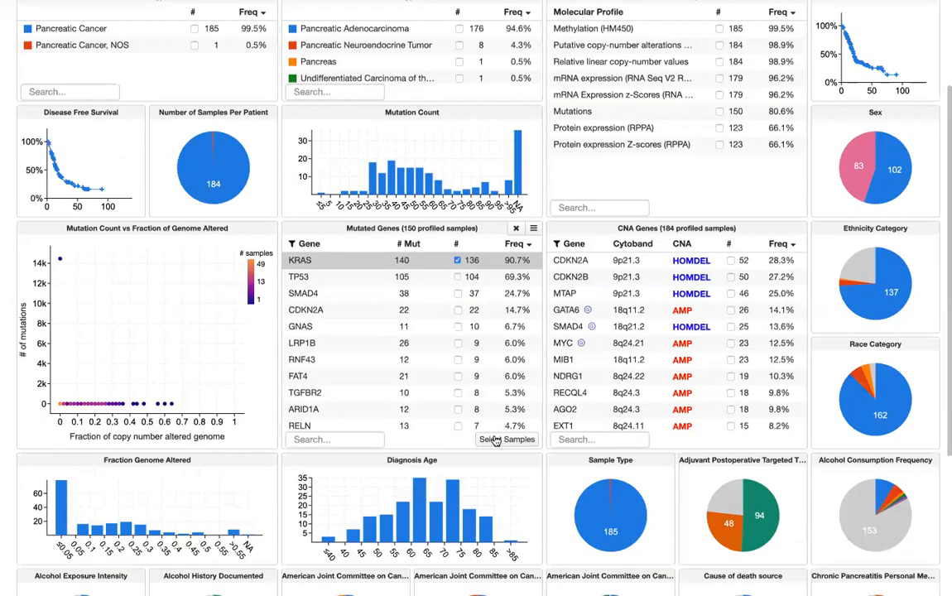
{"action": "left_click", "coordinate": [490, 443]}
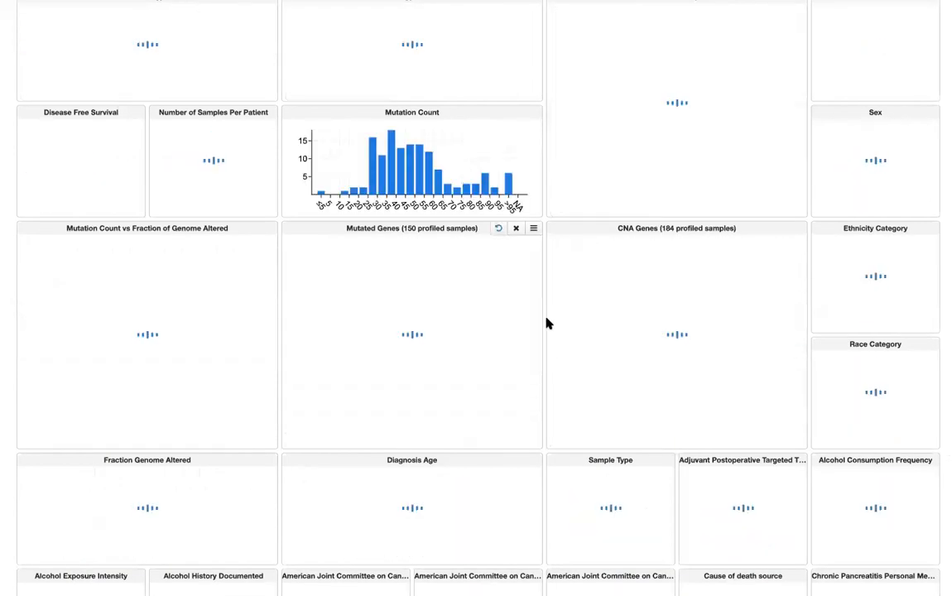
{"action": "scroll", "coordinate": [537, 316], "scroll_direction": "up", "scroll_amount": 4}
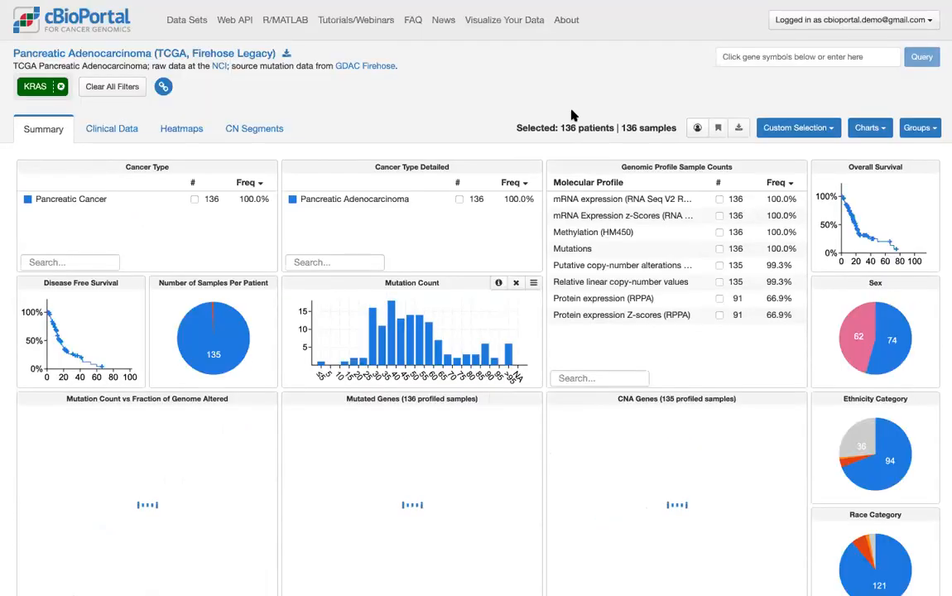
Save the filtered samples as a custom group named "KRAS mutant"
{"action": "left_click", "coordinate": [918, 131]}
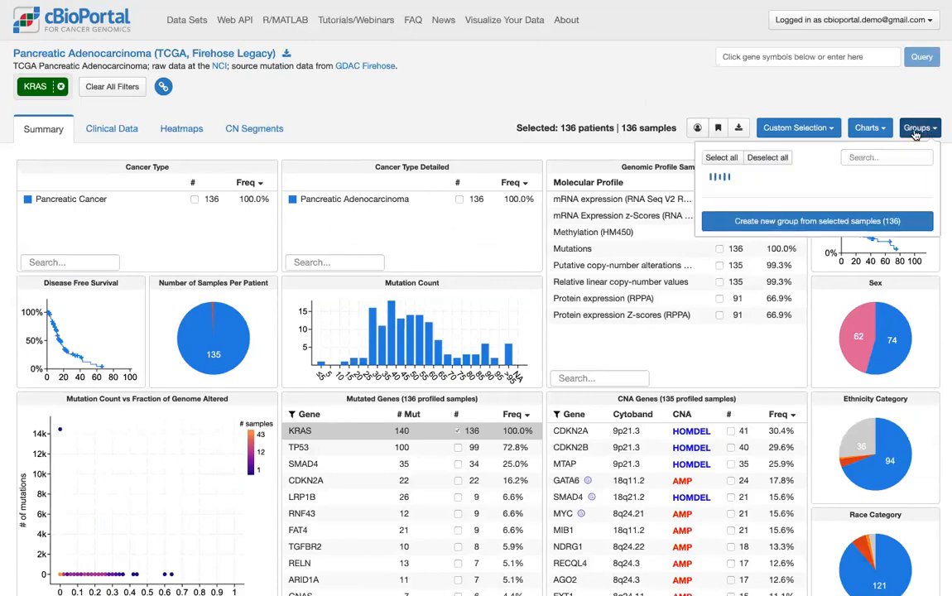
{"action": "left_click", "coordinate": [911, 246]}
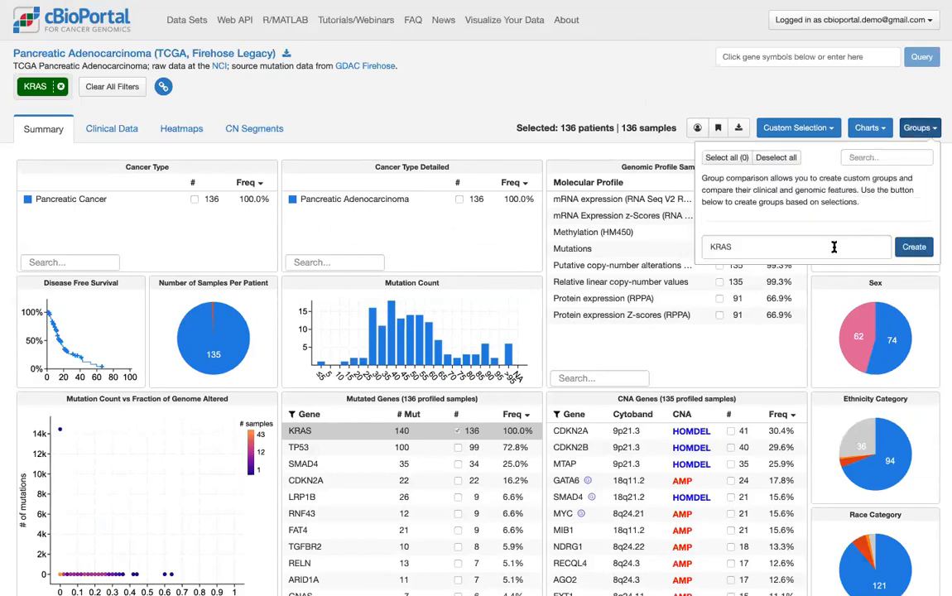
{"action": "type", "text": "mutant"}
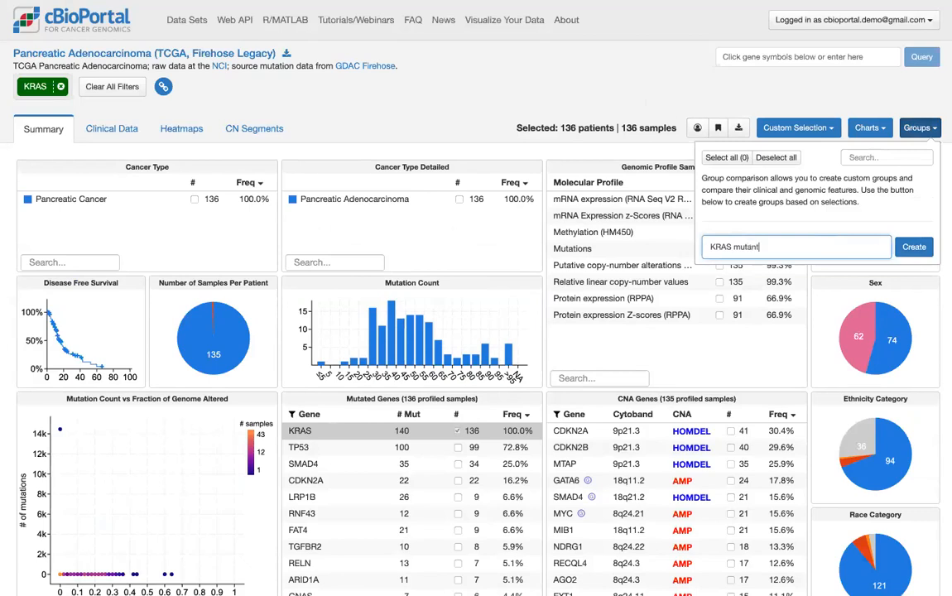
{"action": "left_click", "coordinate": [909, 247]}
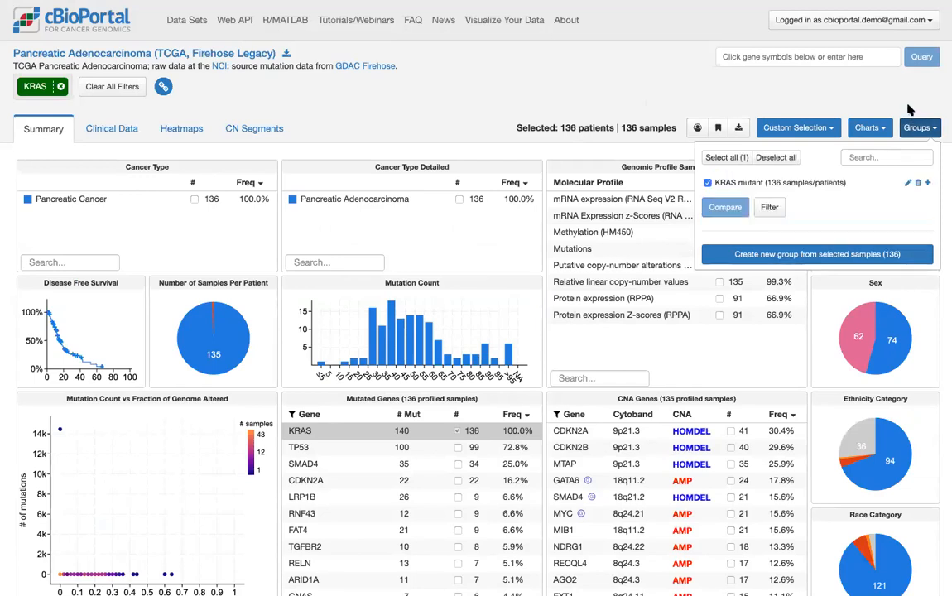
{"action": "left_click", "coordinate": [910, 109]}
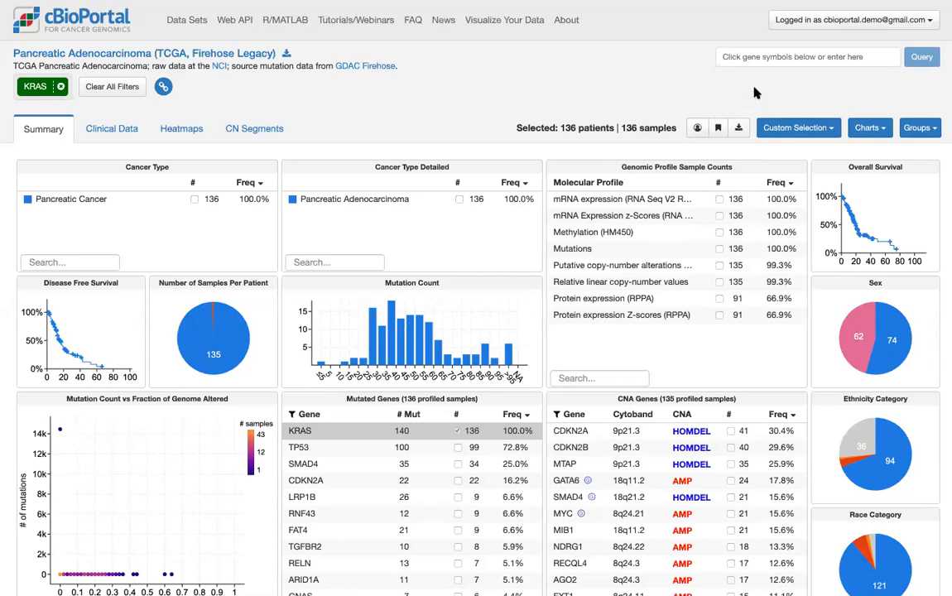
Try filling the custom selection with the currently selected sample IDs, and clear the list again
{"action": "left_click", "coordinate": [834, 128]}
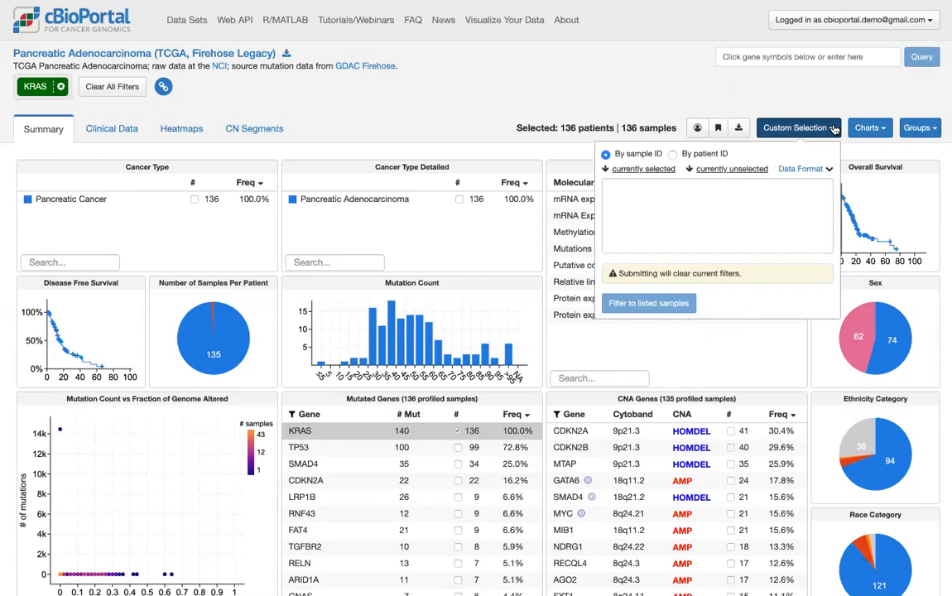
{"action": "left_click", "coordinate": [758, 191]}
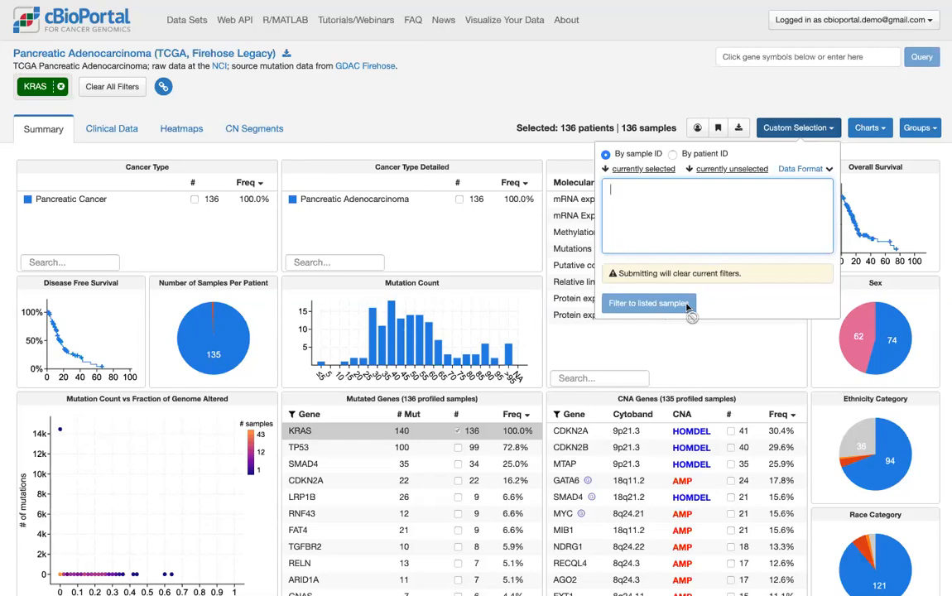
{"action": "left_click", "coordinate": [631, 170]}
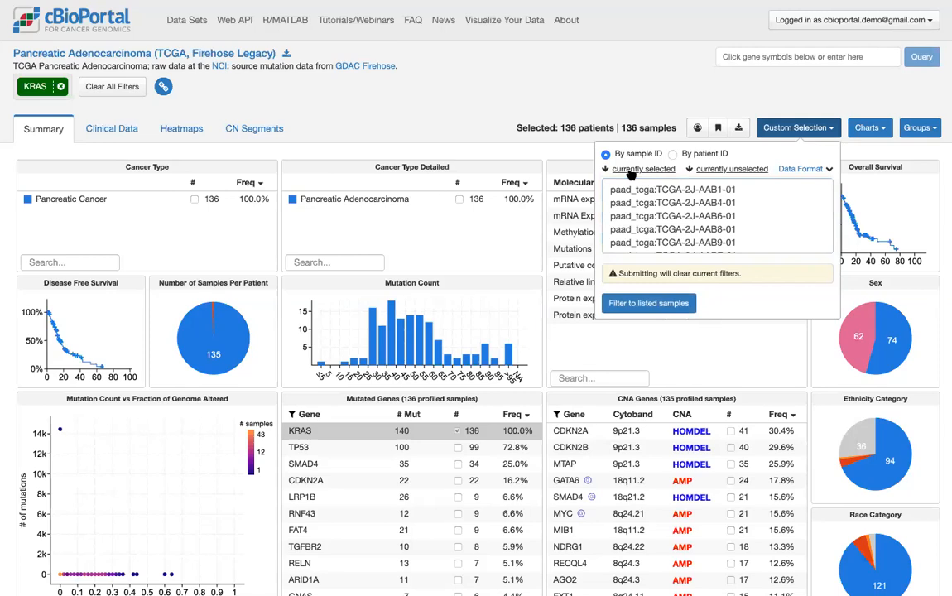
{"action": "left_click", "coordinate": [732, 216]}
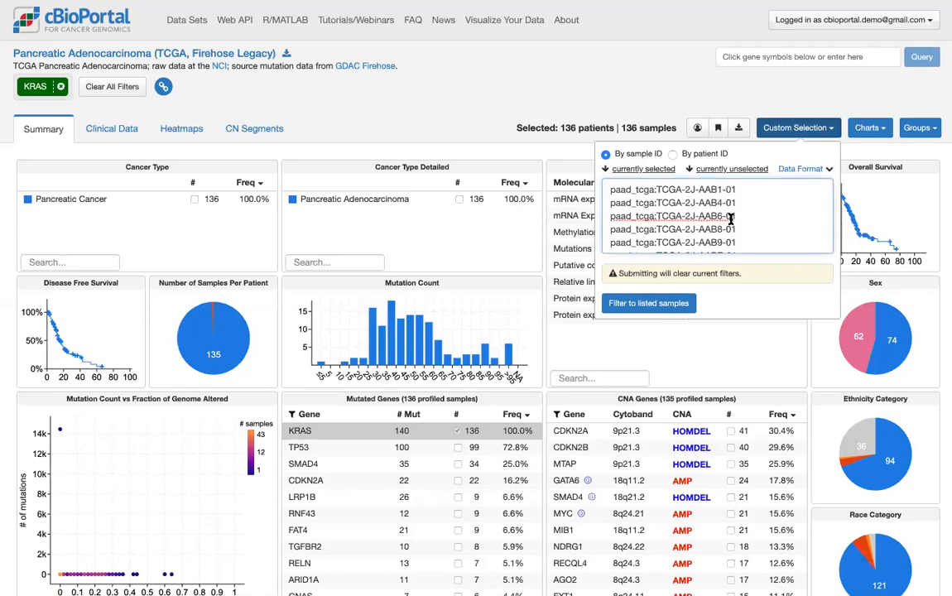
{"action": "key", "text": "ctrl+a"}
{"action": "key", "text": "BackSpace"}
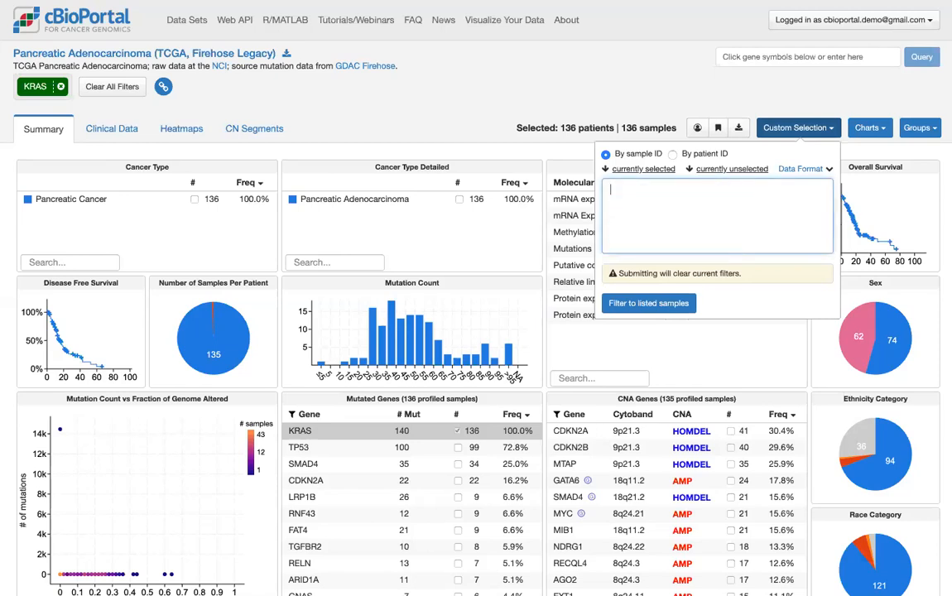
Filter the study to the currently unselected samples using a custom selection by sample ID
{"action": "left_click", "coordinate": [728, 172]}
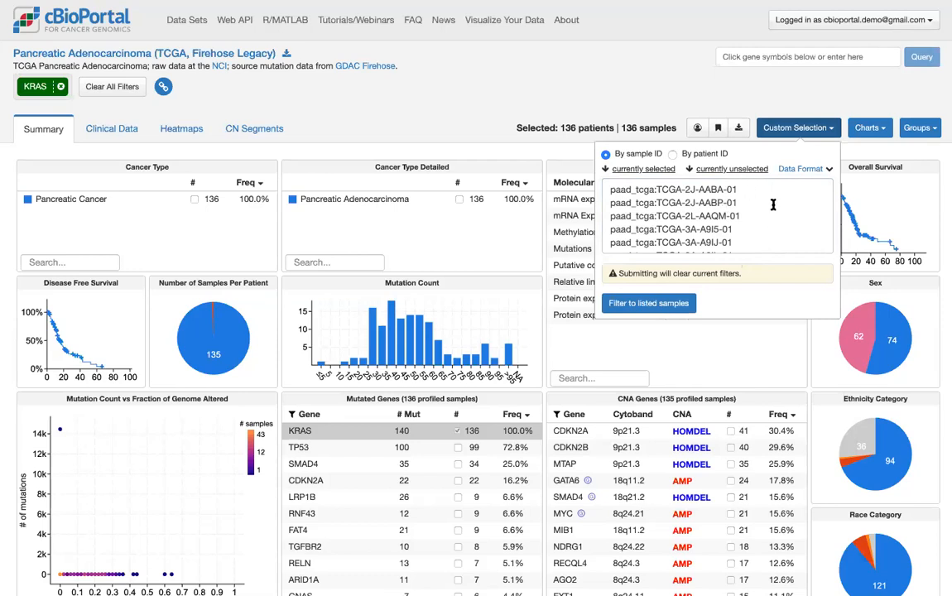
{"action": "left_click", "coordinate": [680, 305]}
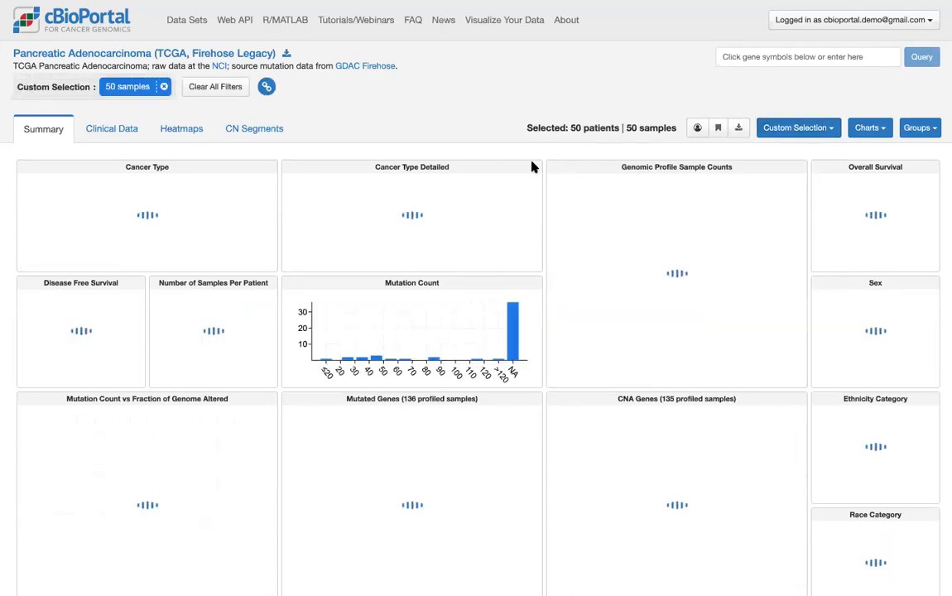
Search the filtered samples' mutated genes for "ras", and clear the search again
{"action": "scroll", "coordinate": [531, 124], "scroll_direction": "down", "scroll_amount": 1}
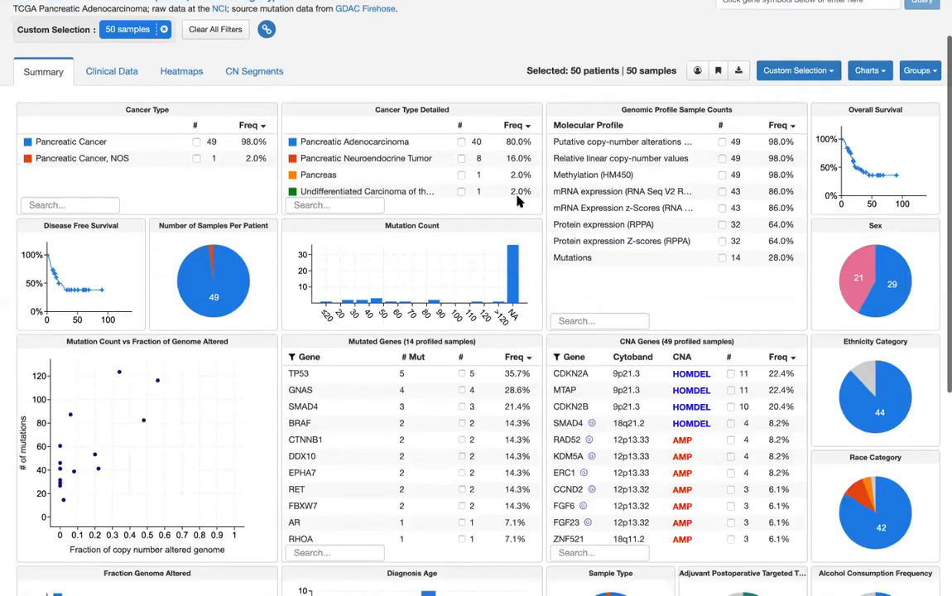
{"action": "left_click", "coordinate": [340, 552]}
{"action": "type", "text": "ras"}
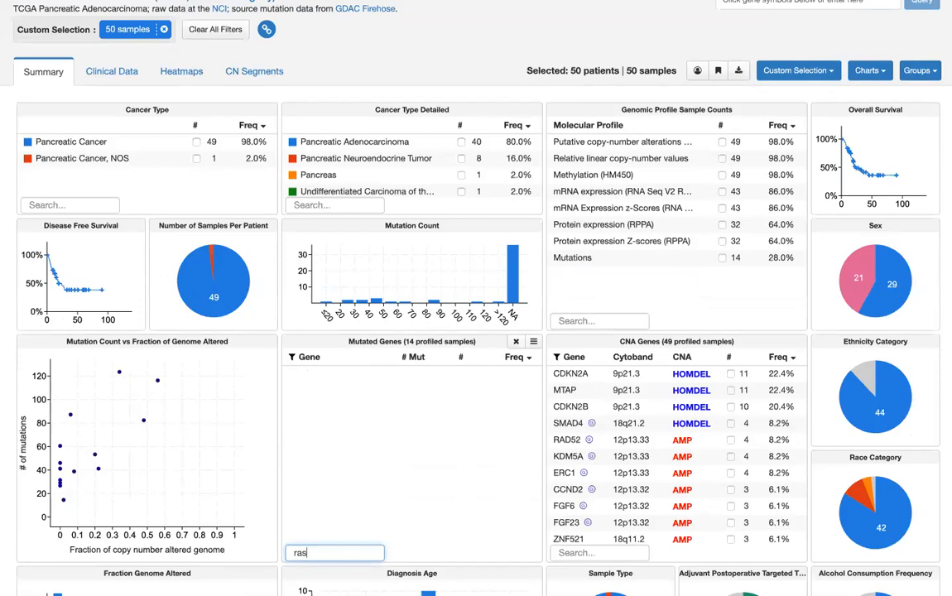
{"action": "key", "text": "BackSpace"}
{"action": "key", "text": "BackSpace"}
{"action": "key", "text": "BackSpace"}
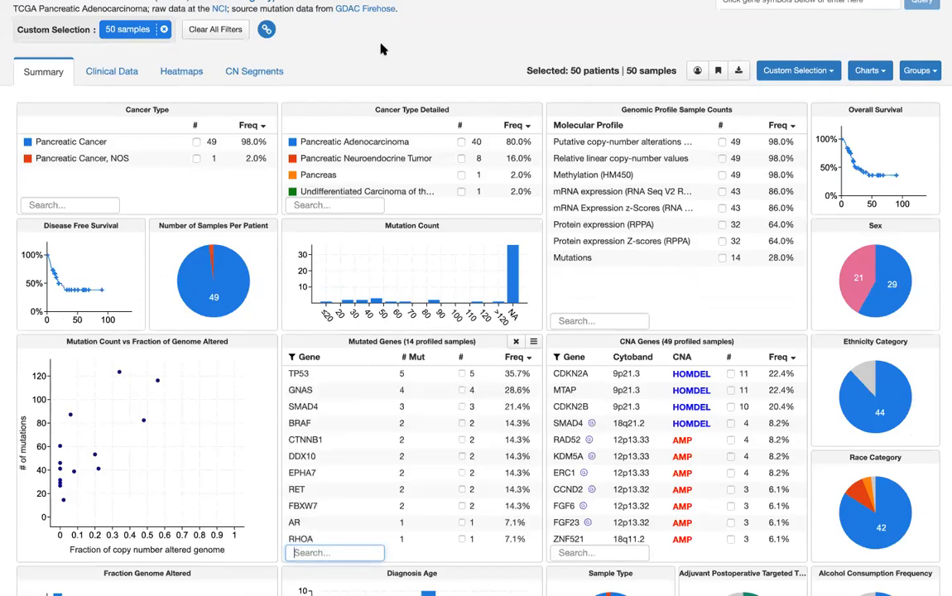
{"action": "scroll", "coordinate": [462, 131], "scroll_direction": "up", "scroll_amount": 1}
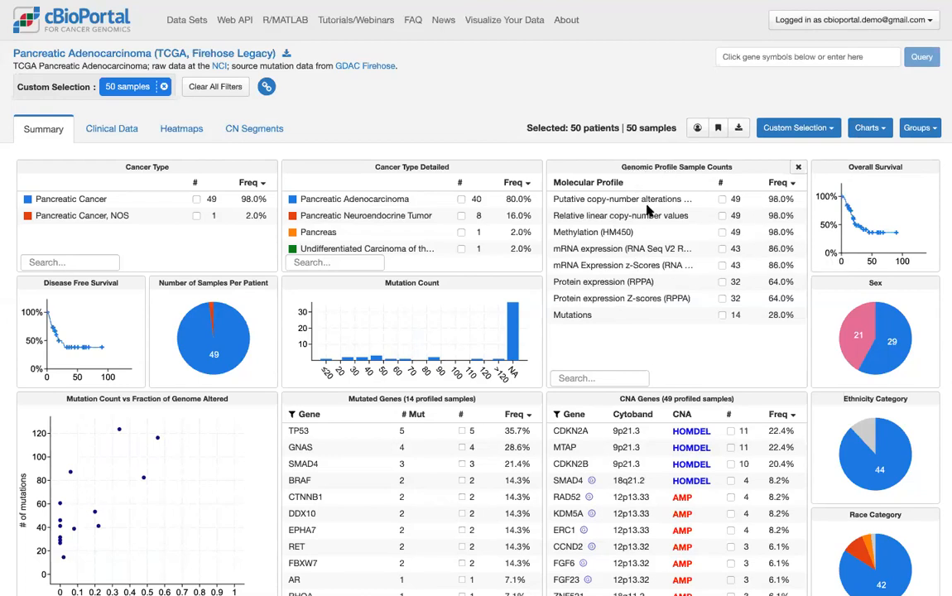
Narrow the custom selection to samples with a Mutations profile and save them as a group named "KRAS no mutations"
{"action": "left_click", "coordinate": [723, 315]}
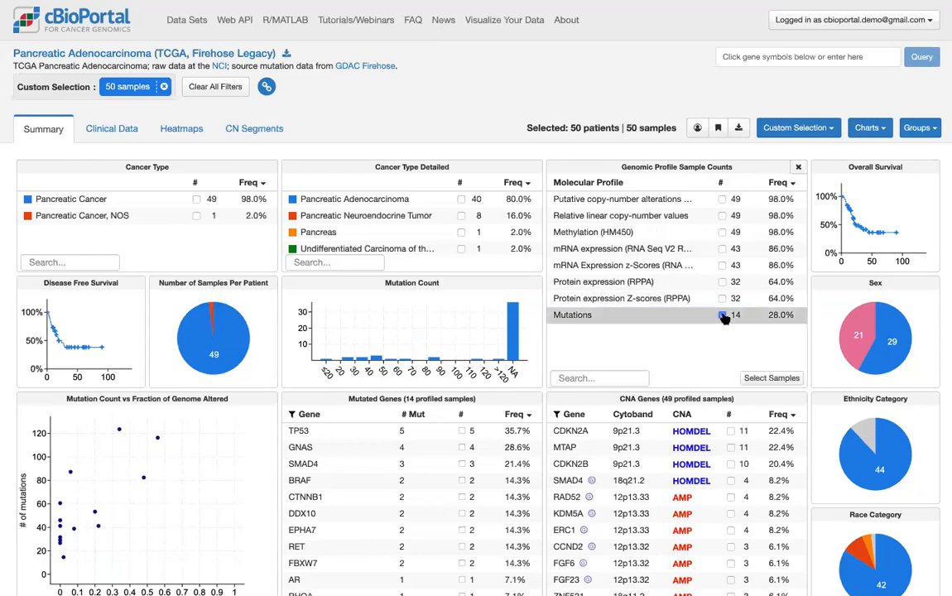
{"action": "left_click", "coordinate": [762, 378]}
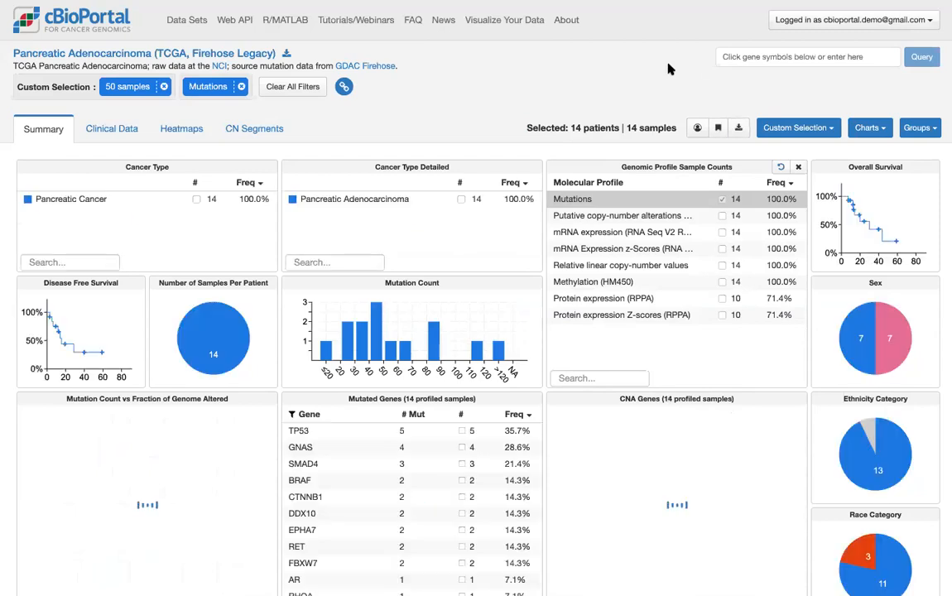
{"action": "left_click", "coordinate": [919, 128]}
{"action": "left_click", "coordinate": [878, 254]}
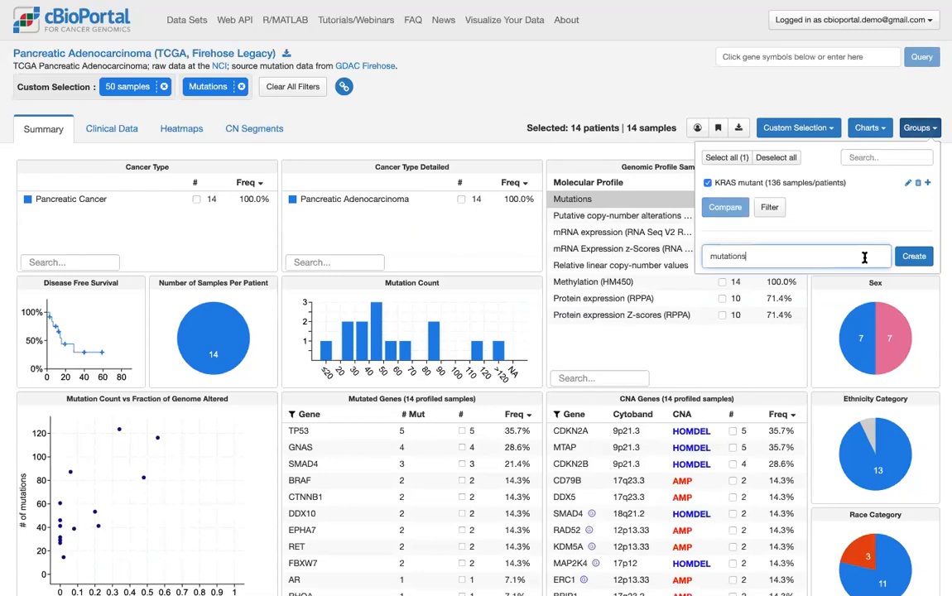
{"action": "type", "text": "KRAS no mutations"}
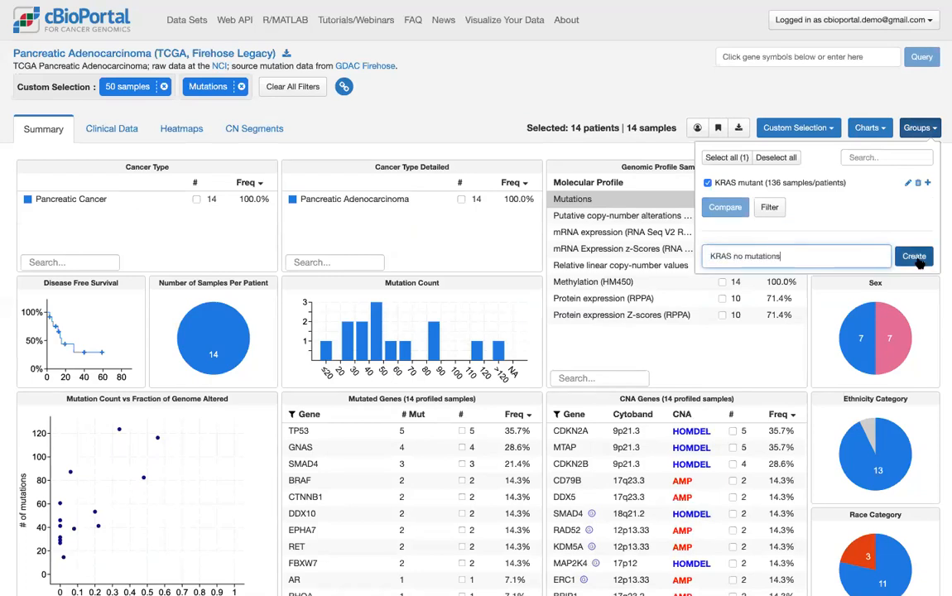
{"action": "left_click", "coordinate": [914, 256]}
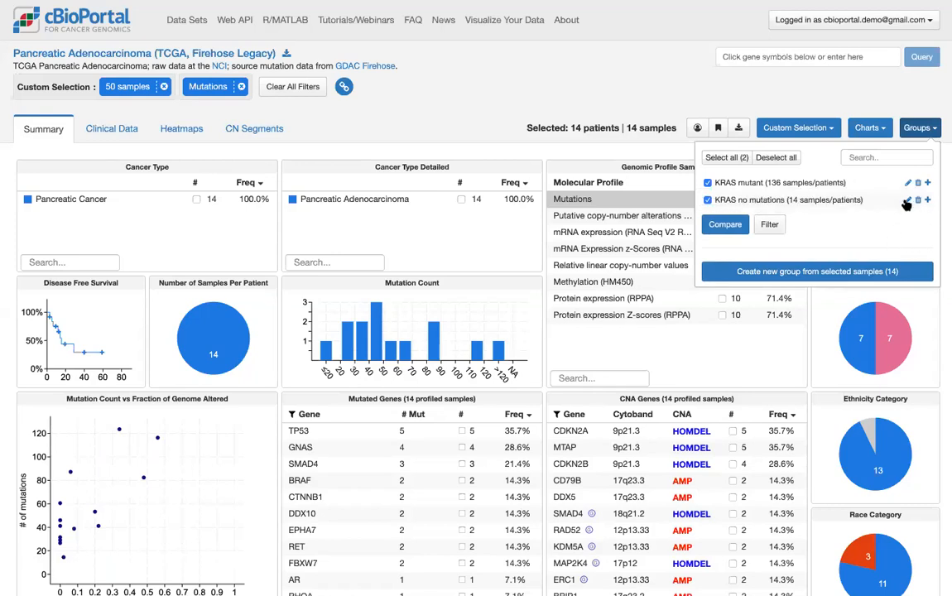
Rename the "KRAS no mutations" group as "KRAS no mutations from study view"
{"action": "left_click", "coordinate": [908, 201]}
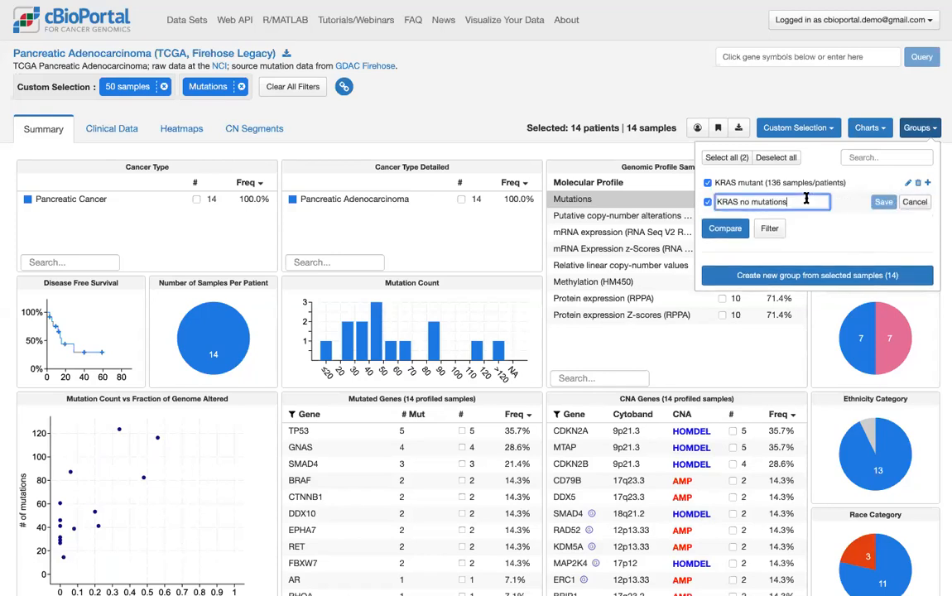
{"action": "type", "text": "from study view"}
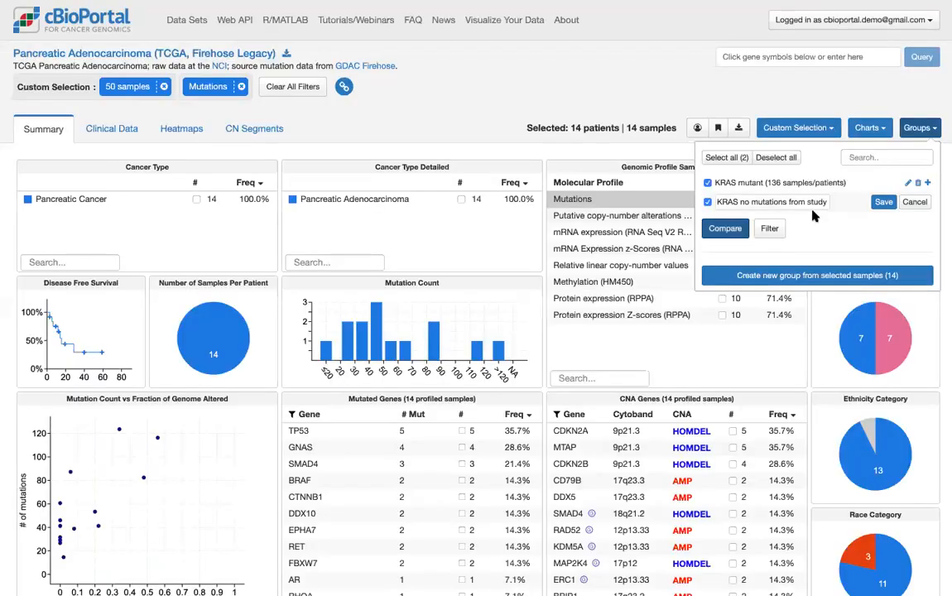
{"action": "left_click", "coordinate": [884, 202]}
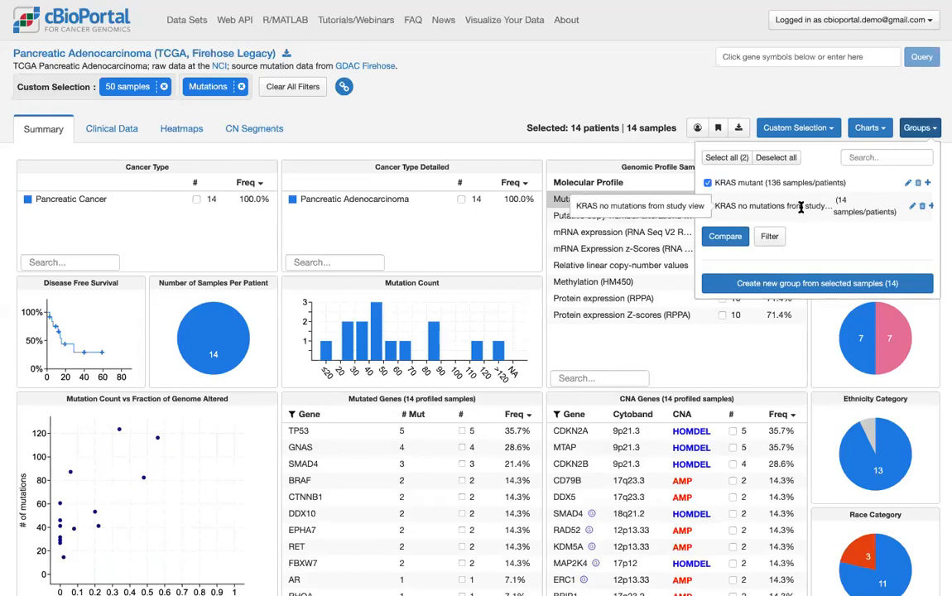
{"action": "left_click", "coordinate": [584, 97]}
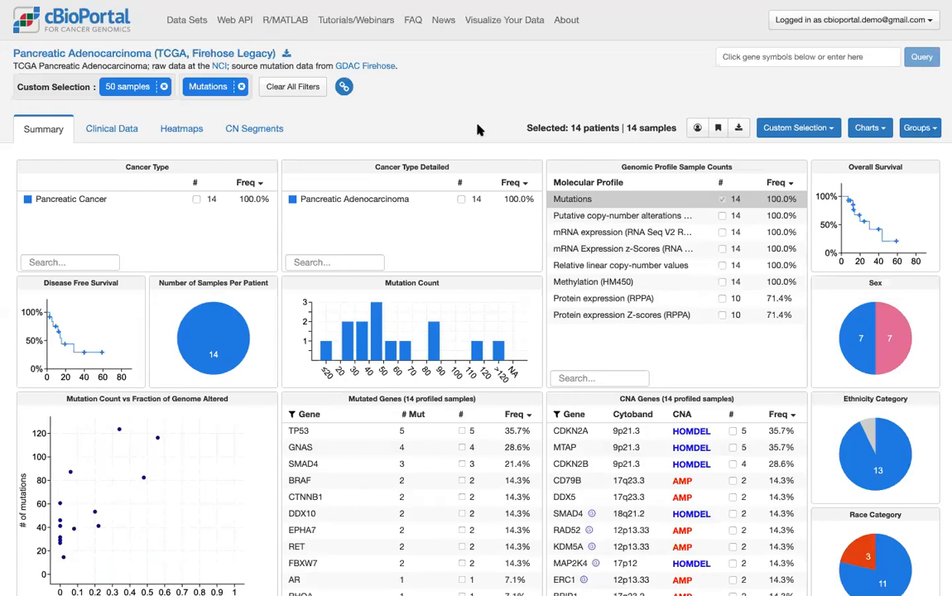
Remove all study filters and filter the whole study to samples with a Mutations profile
{"action": "left_click", "coordinate": [305, 88]}
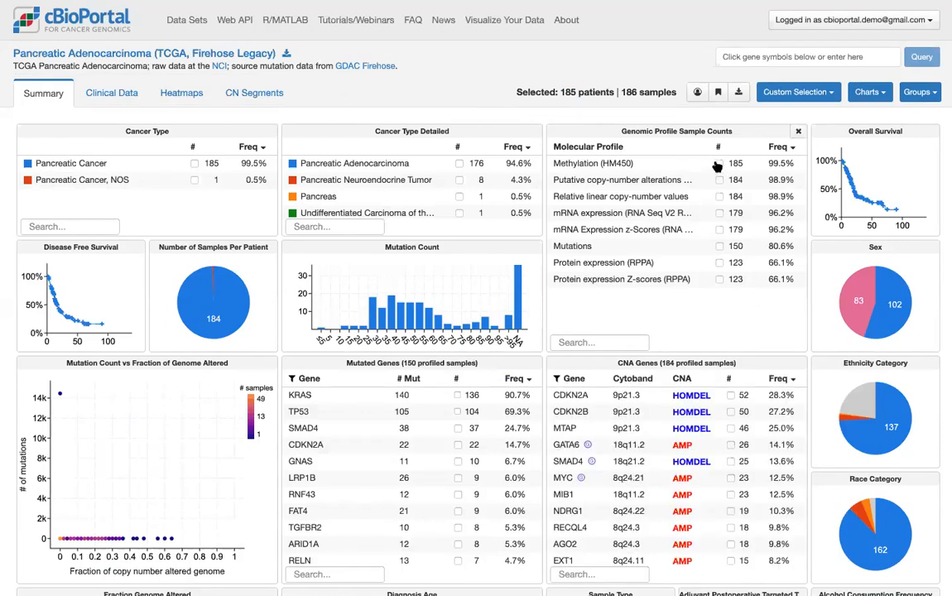
{"action": "left_click", "coordinate": [719, 245]}
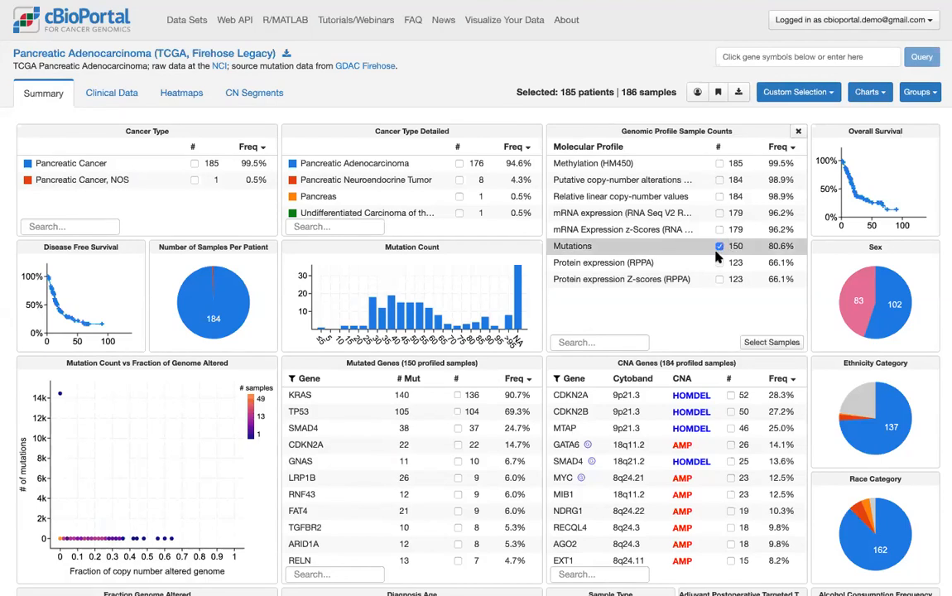
{"action": "left_click", "coordinate": [771, 342]}
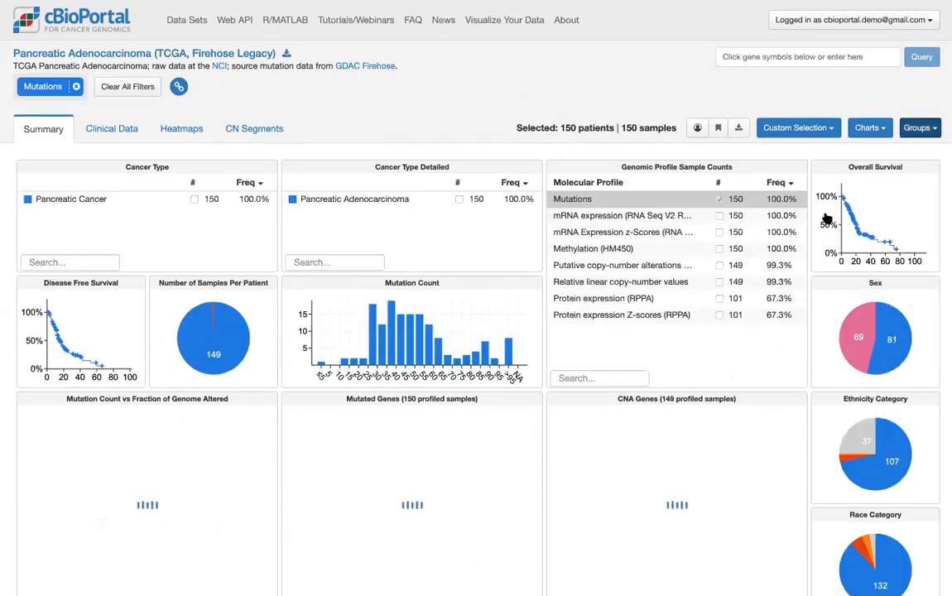
Save the mutation-profiled samples as a custom group named "Has mutations"
{"action": "left_click", "coordinate": [920, 128]}
{"action": "left_click", "coordinate": [818, 280]}
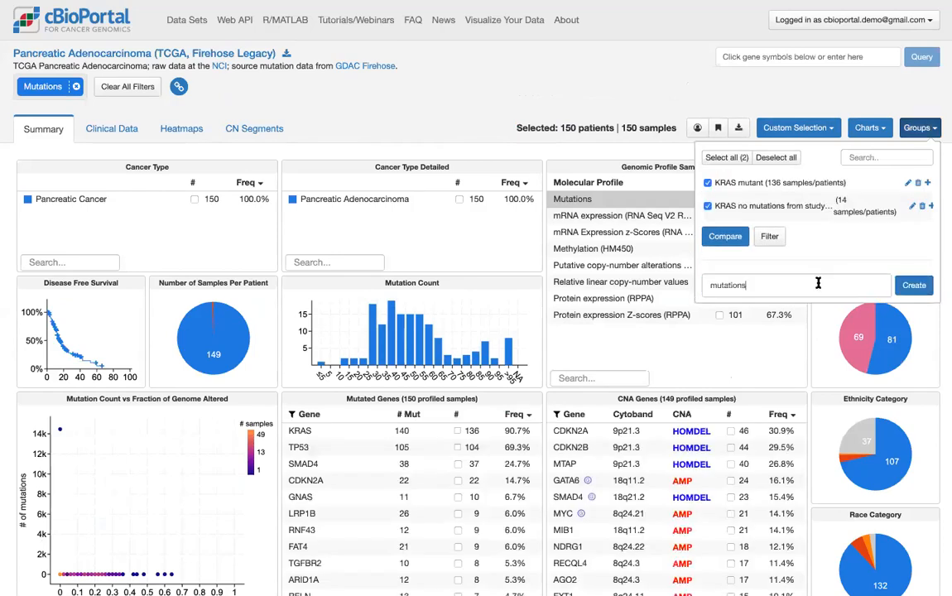
{"action": "type", "text": "Has"}
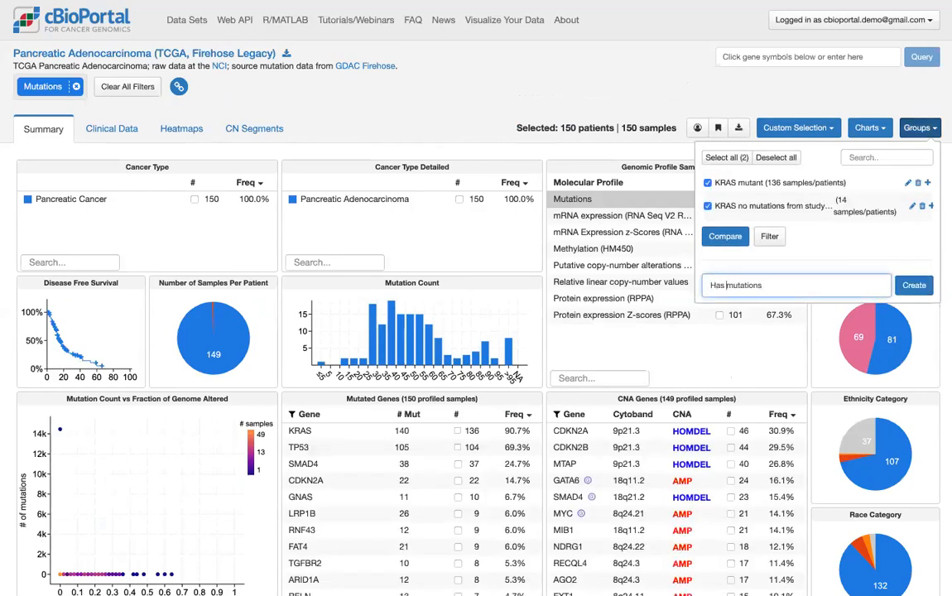
{"action": "left_click", "coordinate": [914, 285]}
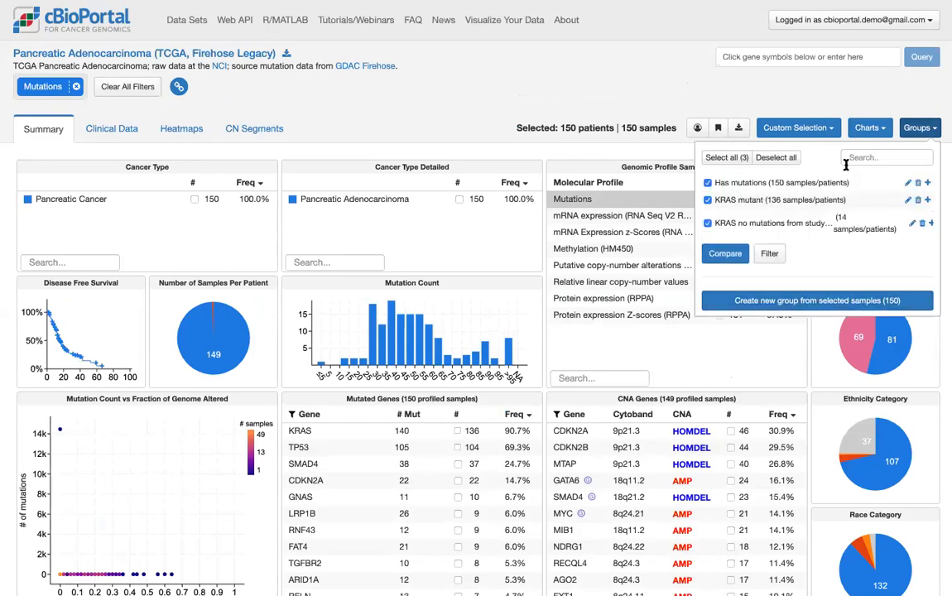
Compare the three saved groups: Has mutations, KRAS mutant and KRAS no mutations from study view
{"action": "left_click", "coordinate": [723, 254]}
{"action": "left_click", "coordinate": [722, 255]}
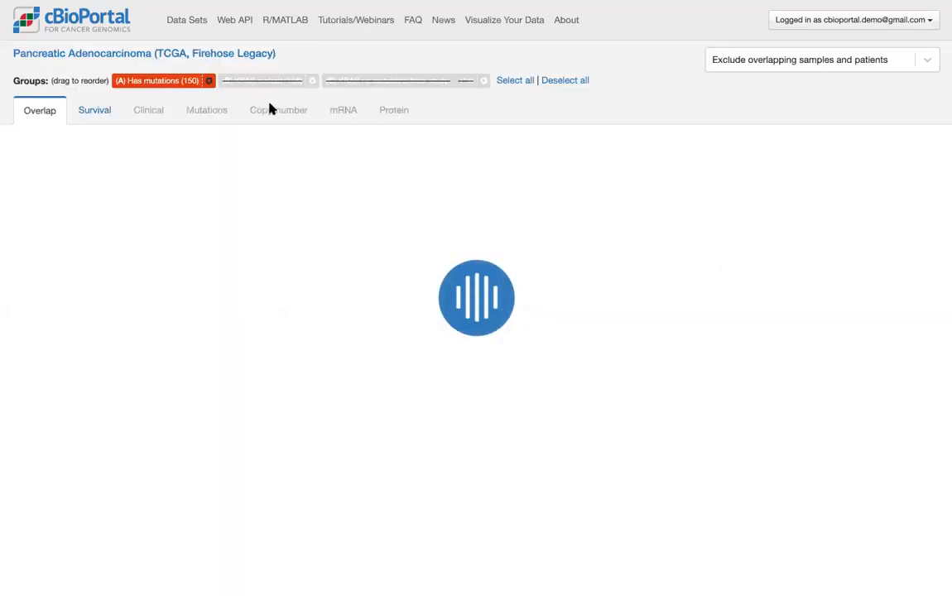
{"action": "mouse_move", "coordinate": [268, 82]}
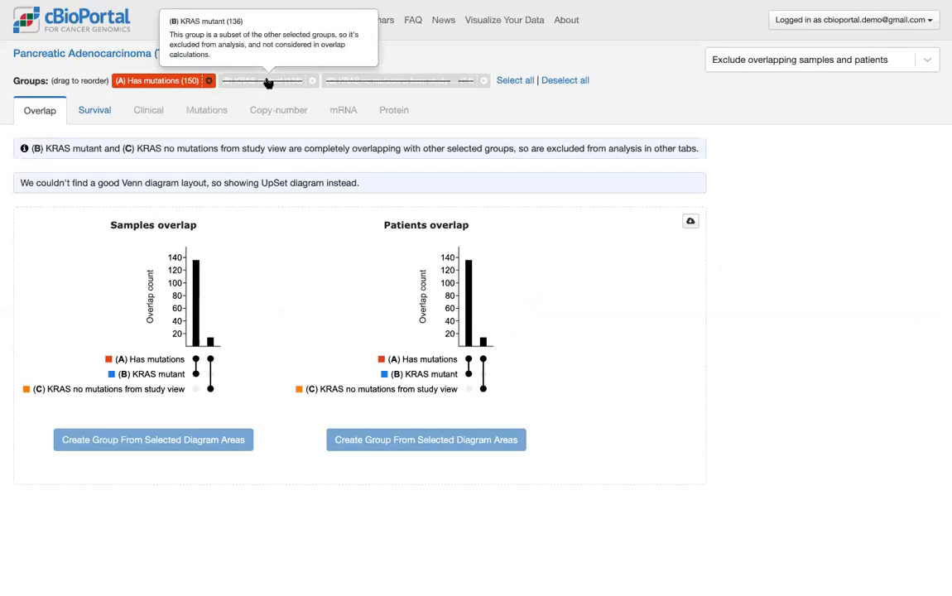
Limit the comparison to the Has mutations and KRAS mutant groups and inspect their sample overlap
{"action": "left_click", "coordinate": [576, 80]}
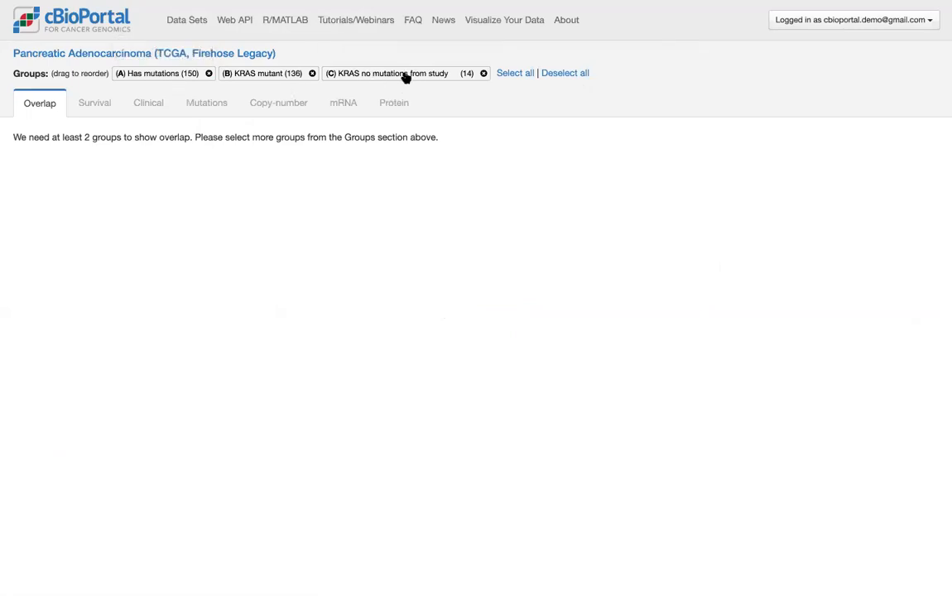
{"action": "left_click", "coordinate": [150, 78]}
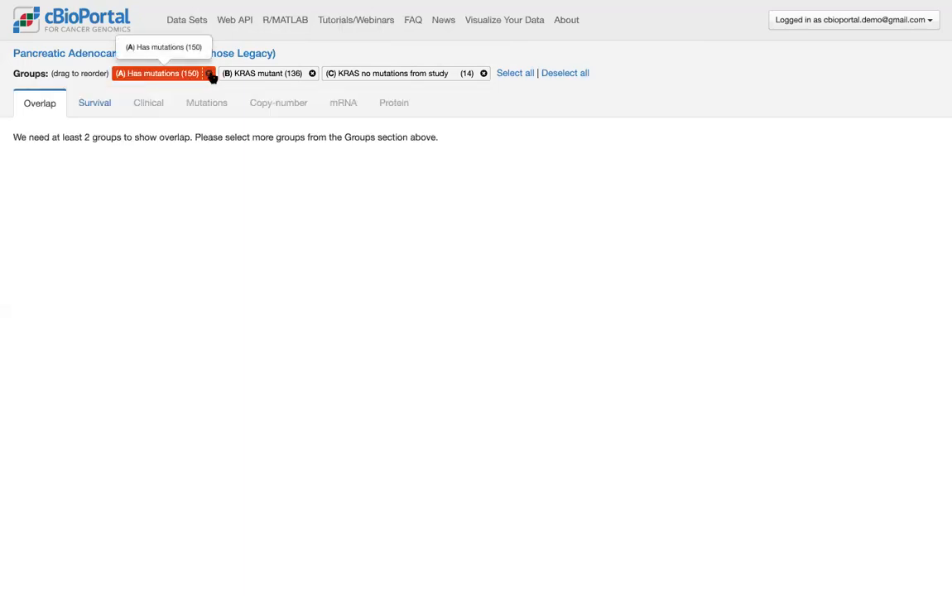
{"action": "left_click", "coordinate": [261, 77]}
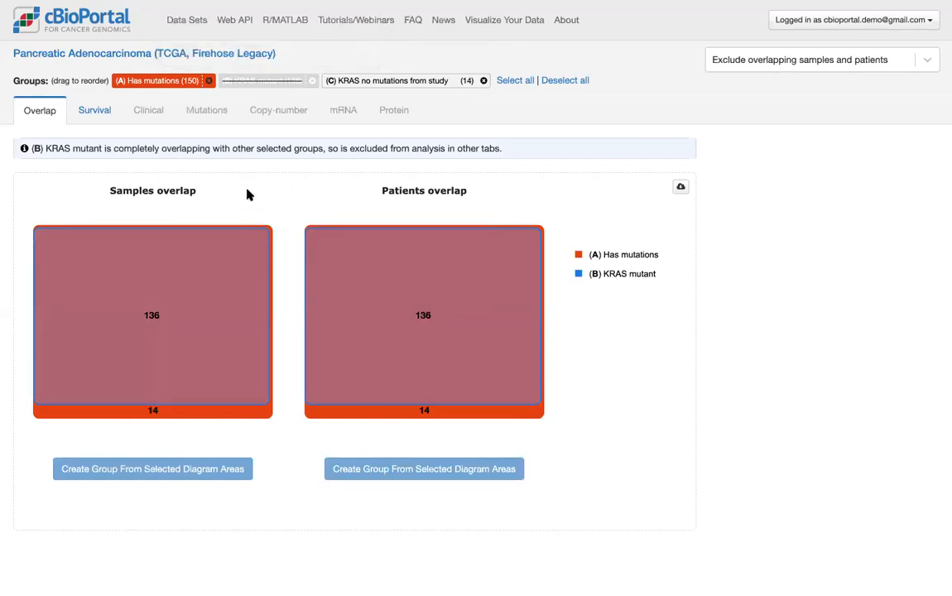
{"action": "mouse_move", "coordinate": [202, 245]}
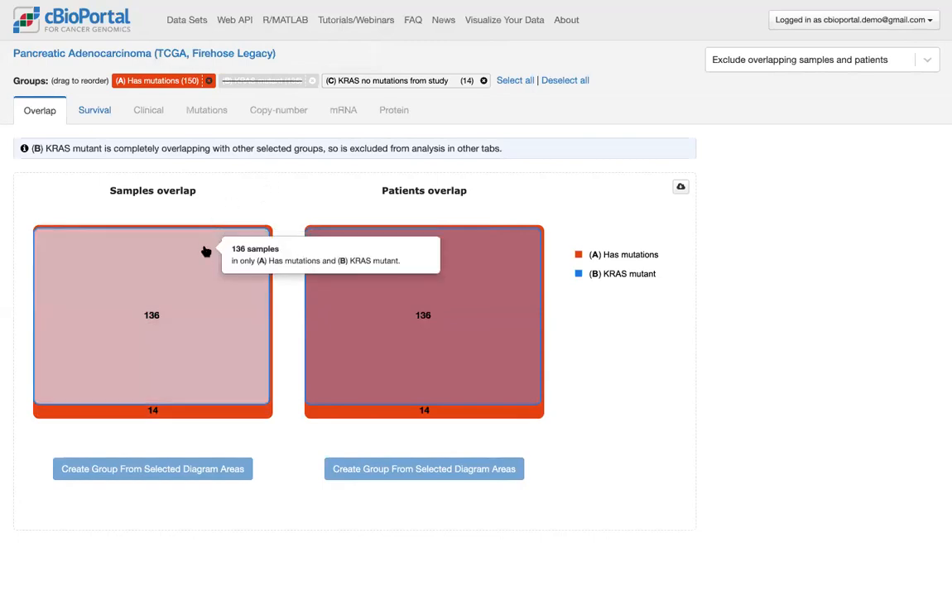
{"action": "mouse_move", "coordinate": [259, 85]}
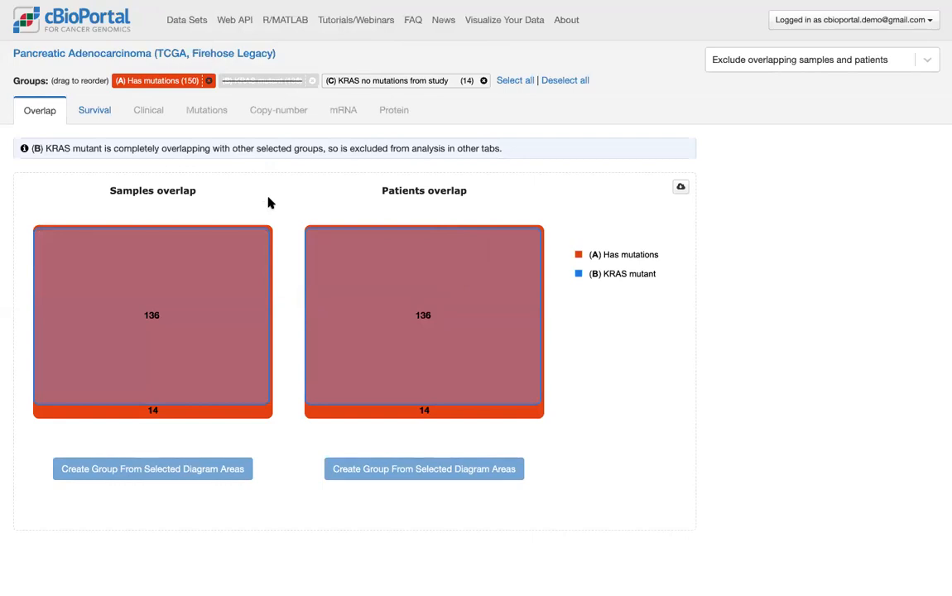
Switch the comparison to include overlapping samples and patients, and set it back to excluding them
{"action": "left_click", "coordinate": [928, 65]}
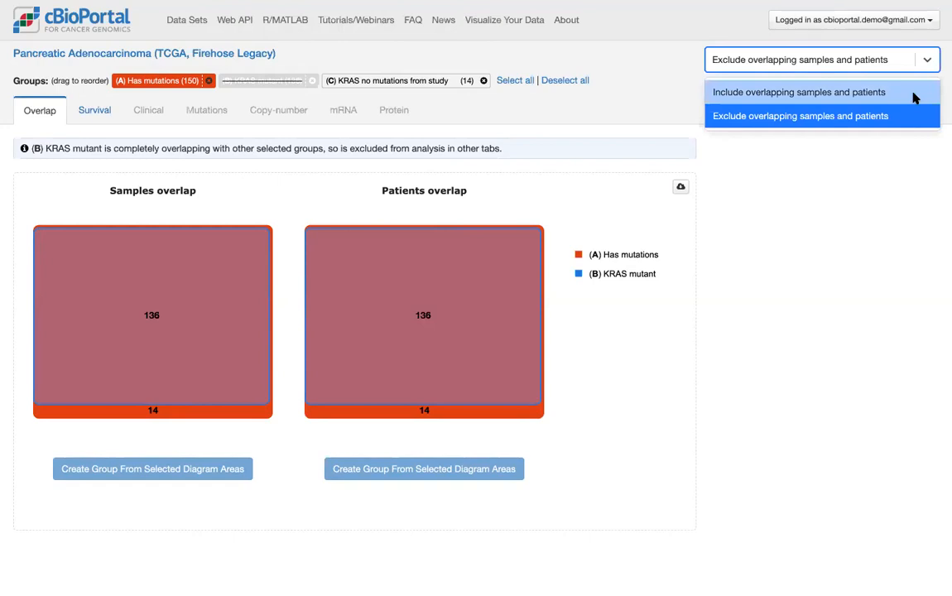
{"action": "left_click", "coordinate": [915, 94]}
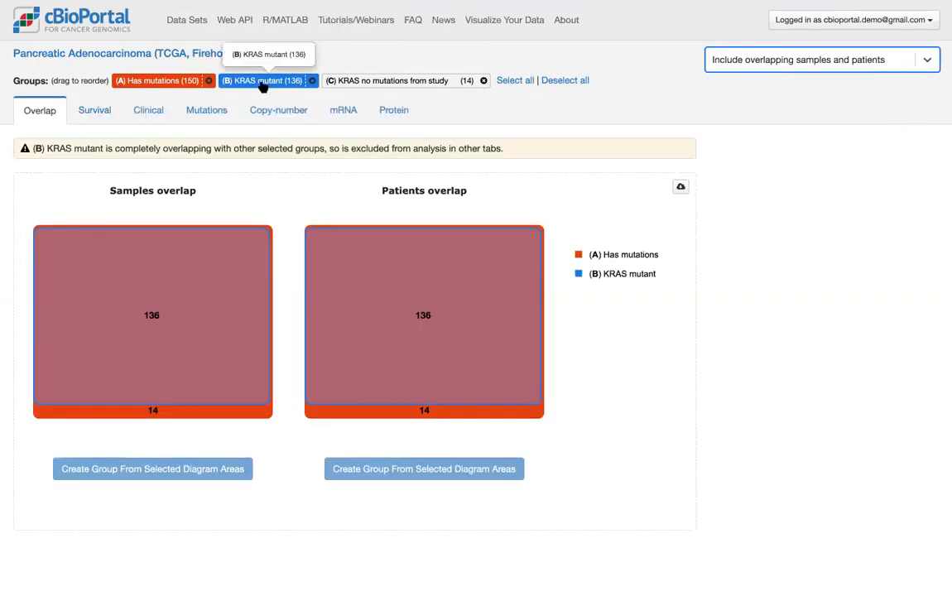
{"action": "left_click", "coordinate": [929, 63]}
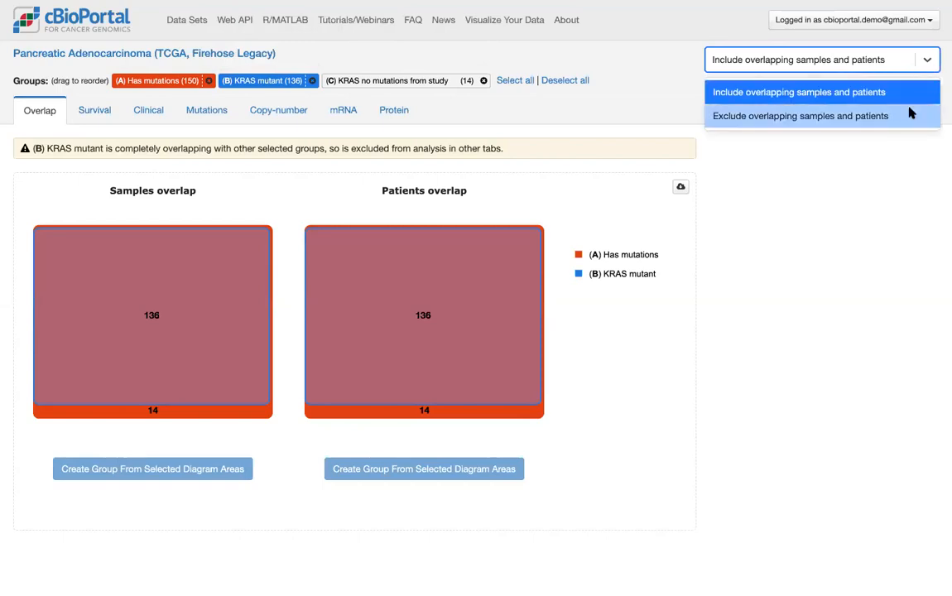
{"action": "left_click", "coordinate": [911, 114]}
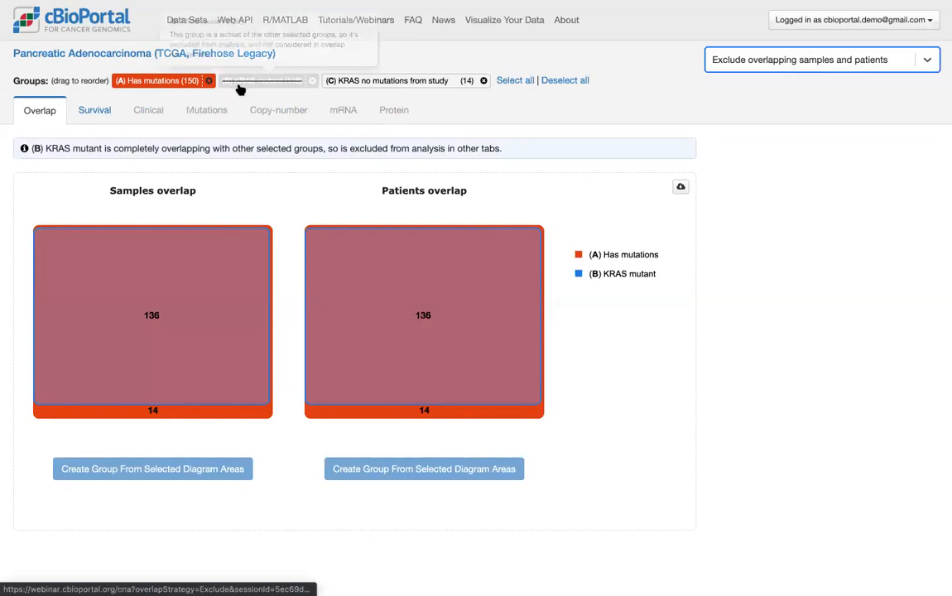
{"action": "left_click", "coordinate": [267, 215]}
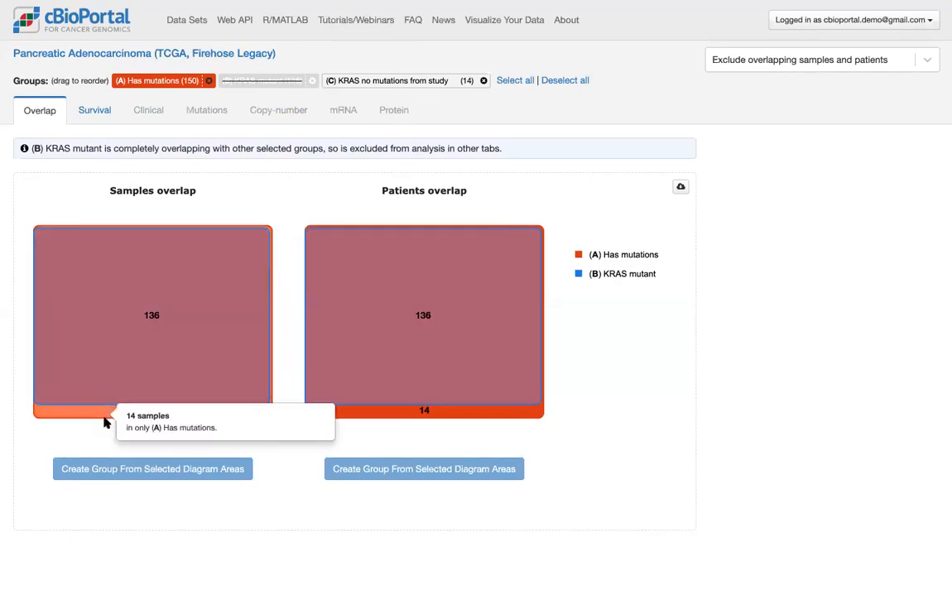
Create a group named "KRAS no mutation from overlap" from the samples found only in Has mutations, saved to the user account
{"action": "mouse_move", "coordinate": [178, 420]}
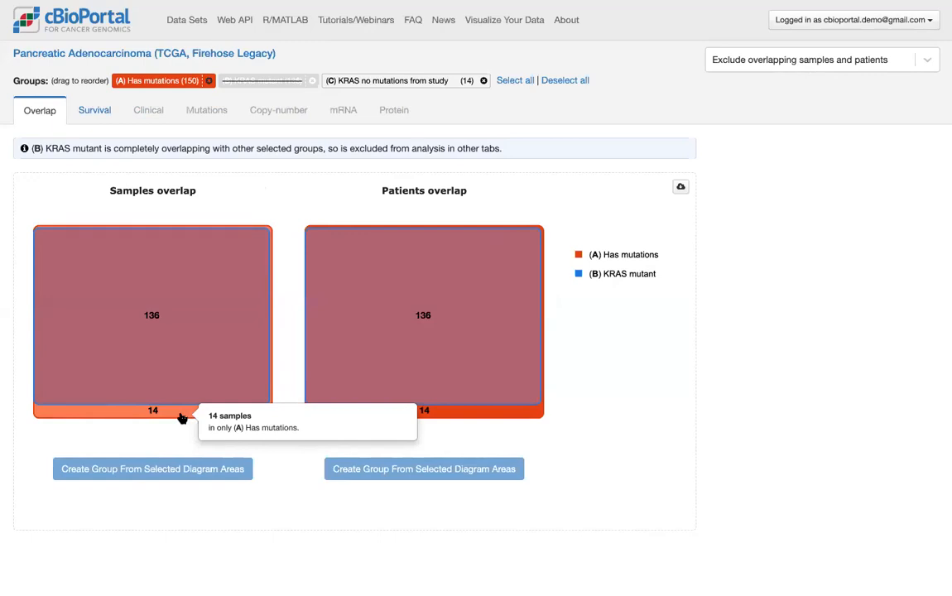
{"action": "left_click", "coordinate": [182, 418]}
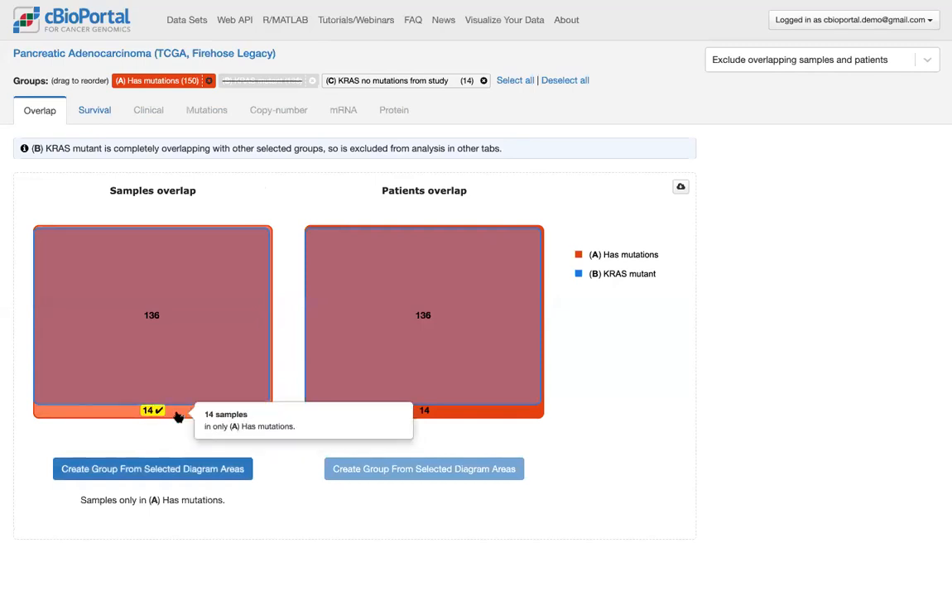
{"action": "left_click", "coordinate": [249, 469]}
{"action": "left_click", "coordinate": [150, 437]}
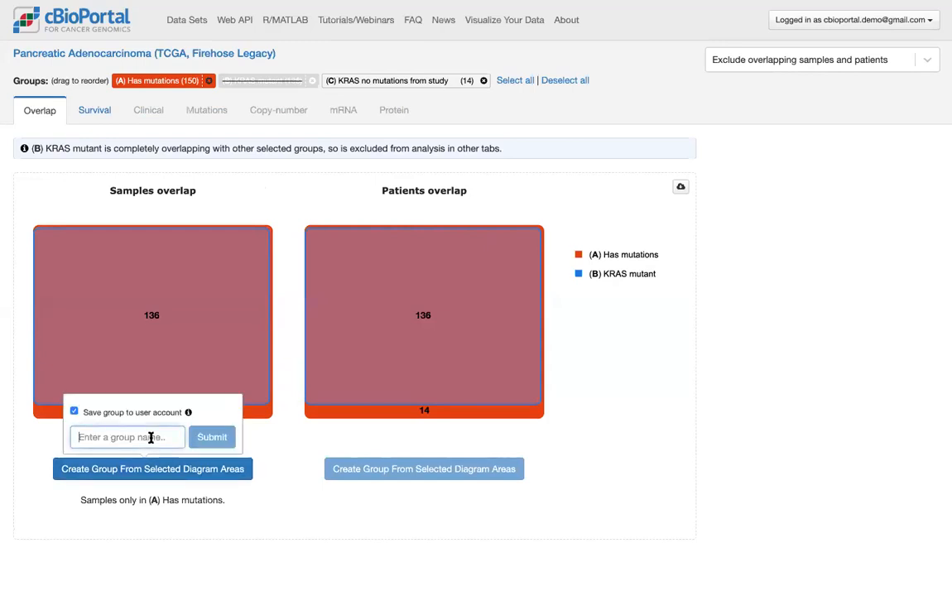
{"action": "type", "text": "KRAS no"}
{"action": "type", "text": " mutation "}
{"action": "type", "text": "from overlap"}
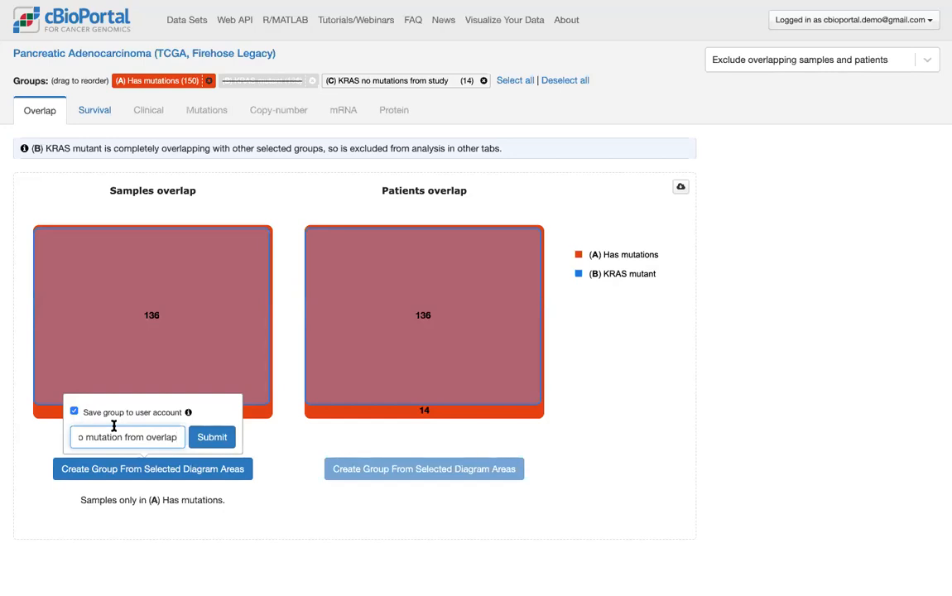
{"action": "left_click", "coordinate": [205, 441]}
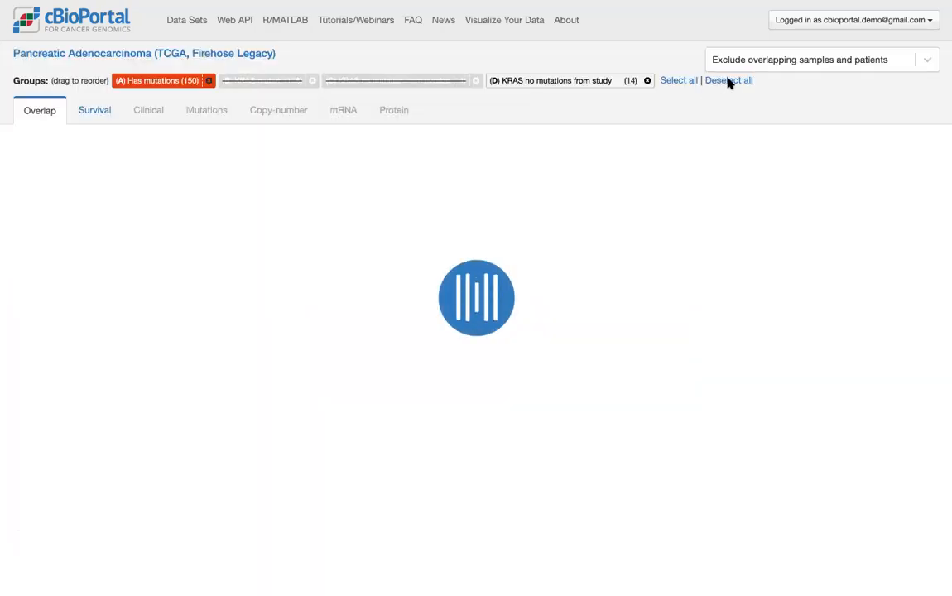
Limit the comparison to the "KRAS no mutation from overlap" and "KRAS no mutations from study view" groups and inspect their overlap
{"action": "left_click", "coordinate": [732, 81]}
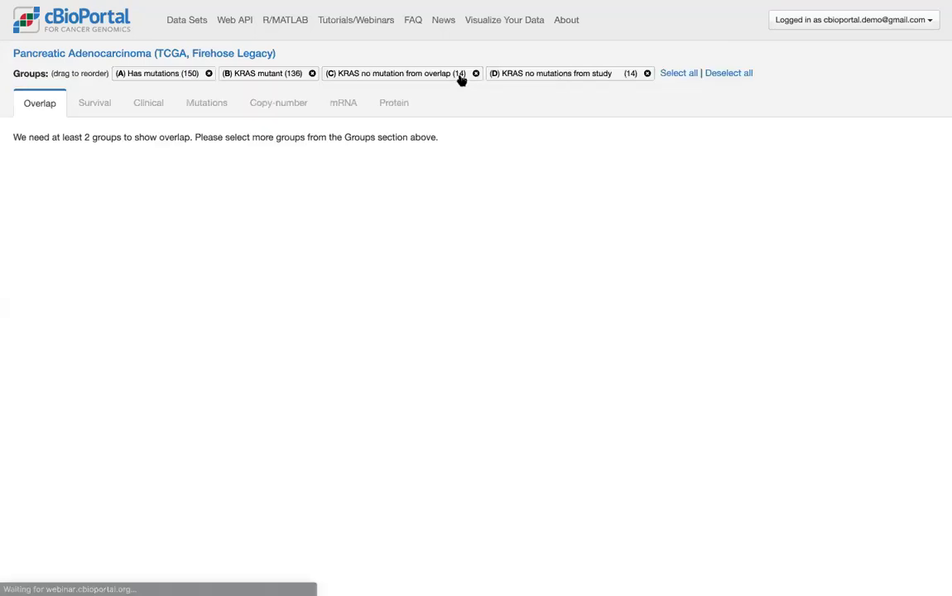
{"action": "left_click", "coordinate": [476, 78]}
{"action": "left_click", "coordinate": [563, 78]}
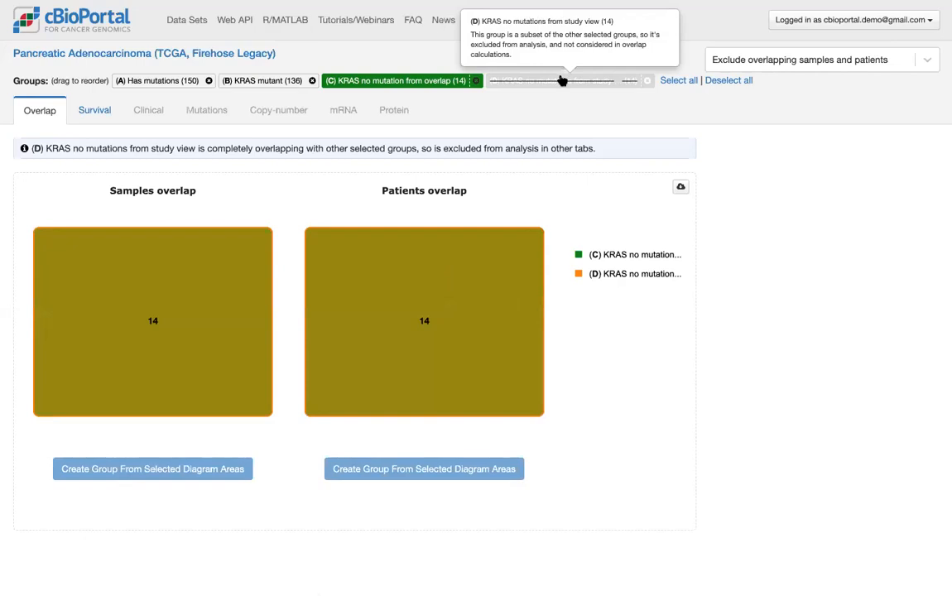
Compare KRAS mutant with KRAS no mutation from overlap, viewing overall survival, disease-free survival and mRNA expression
{"action": "left_click", "coordinate": [563, 80]}
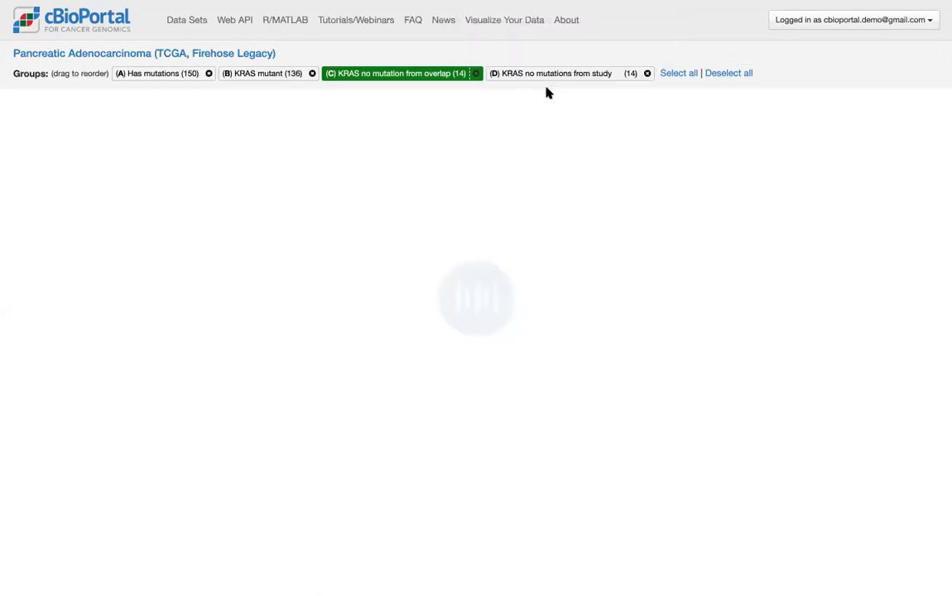
{"action": "left_click", "coordinate": [289, 76]}
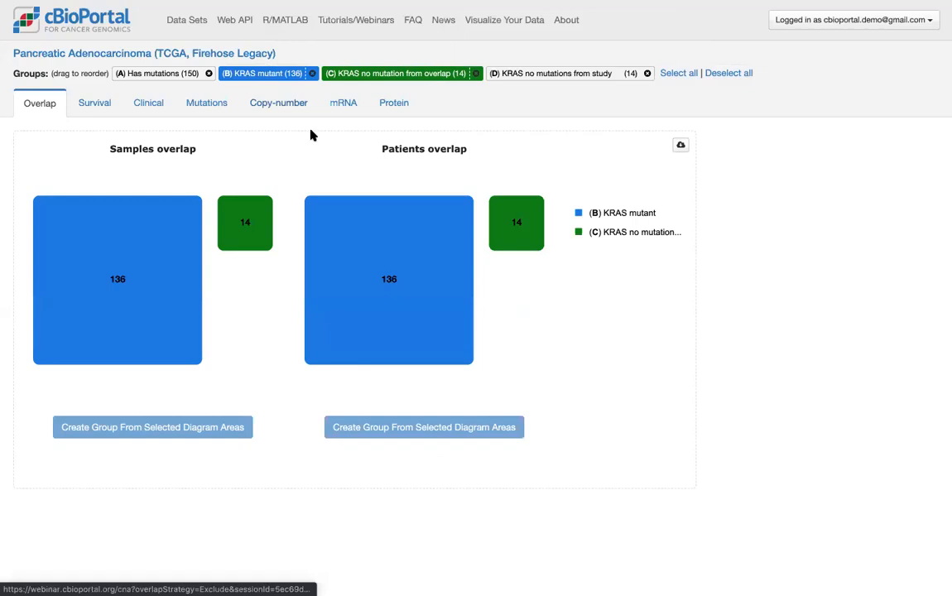
{"action": "left_click", "coordinate": [94, 106]}
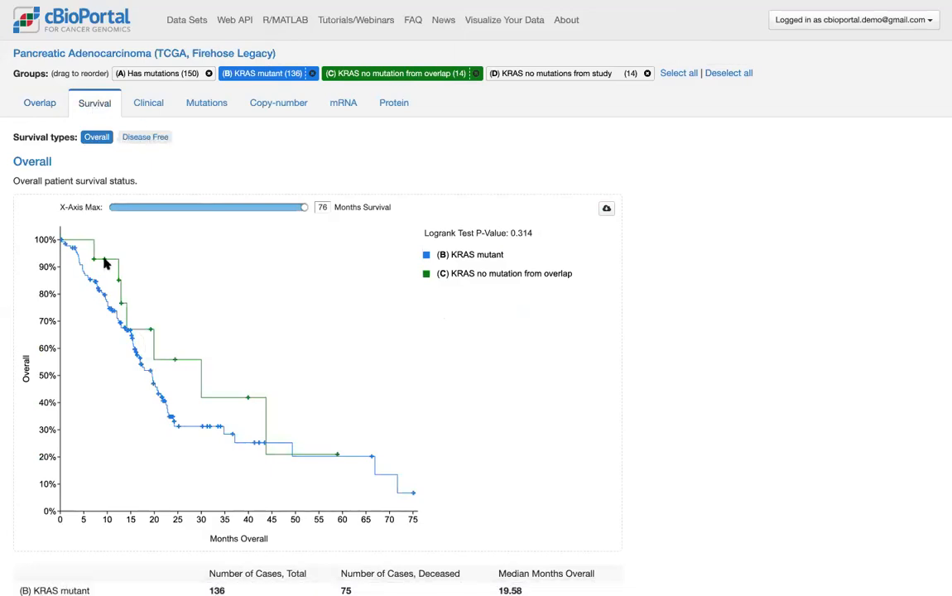
{"action": "left_click", "coordinate": [144, 137]}
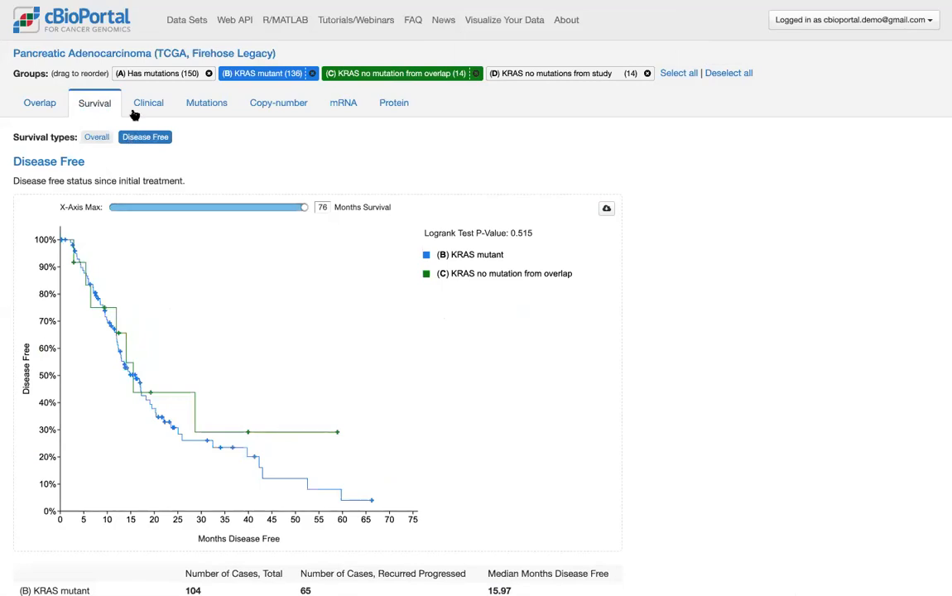
{"action": "left_click", "coordinate": [345, 104]}
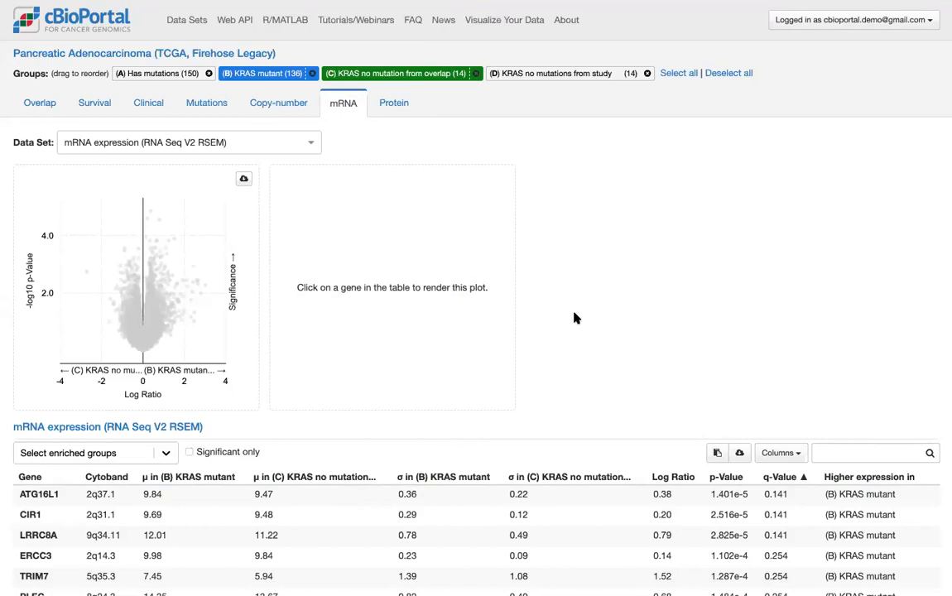
Query the gene BRAF in the bowel study Metastatic Colorectal Cancer (MSKCC, Cancer Cell 2018)
{"action": "left_click", "coordinate": [101, 25]}
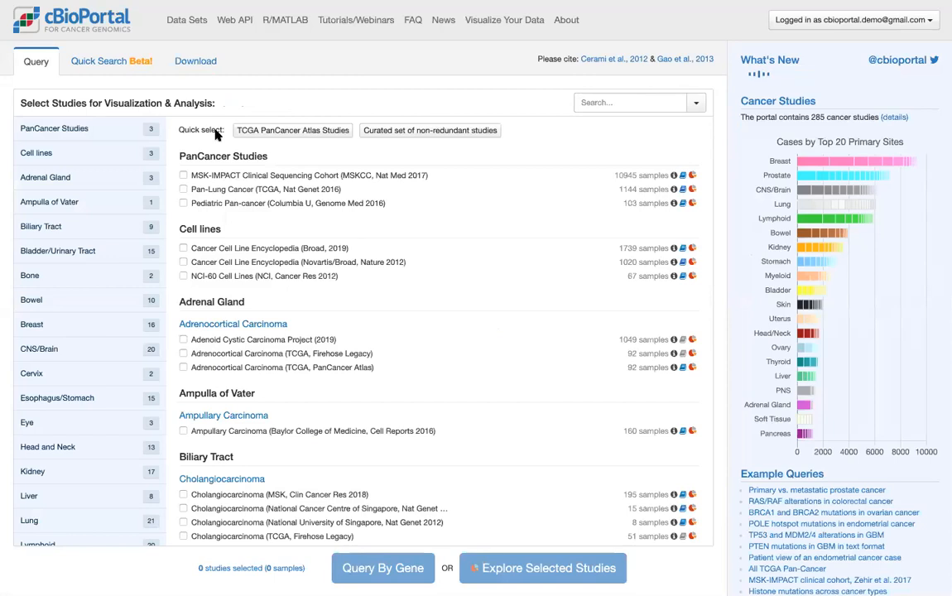
{"action": "left_click", "coordinate": [71, 304]}
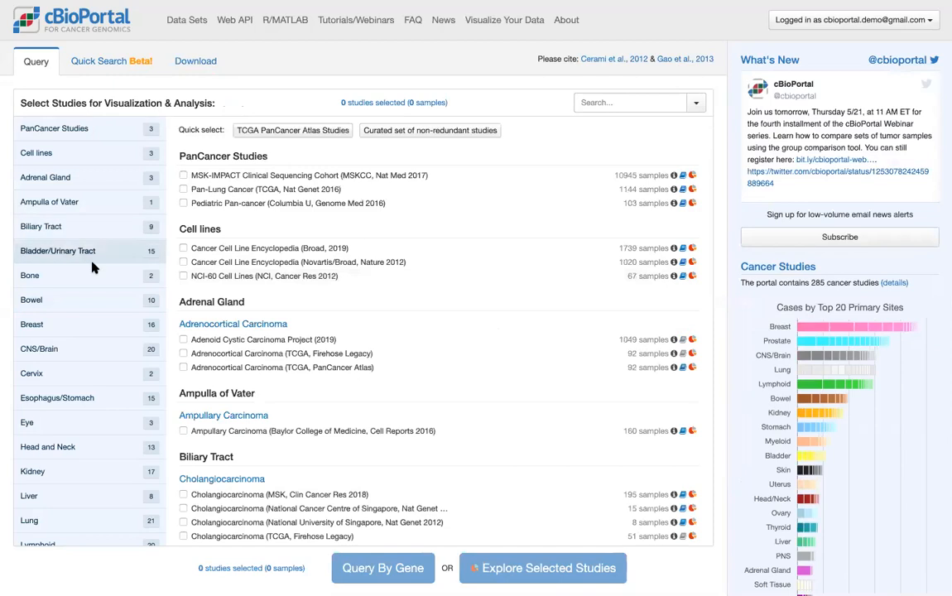
{"action": "left_click", "coordinate": [78, 300]}
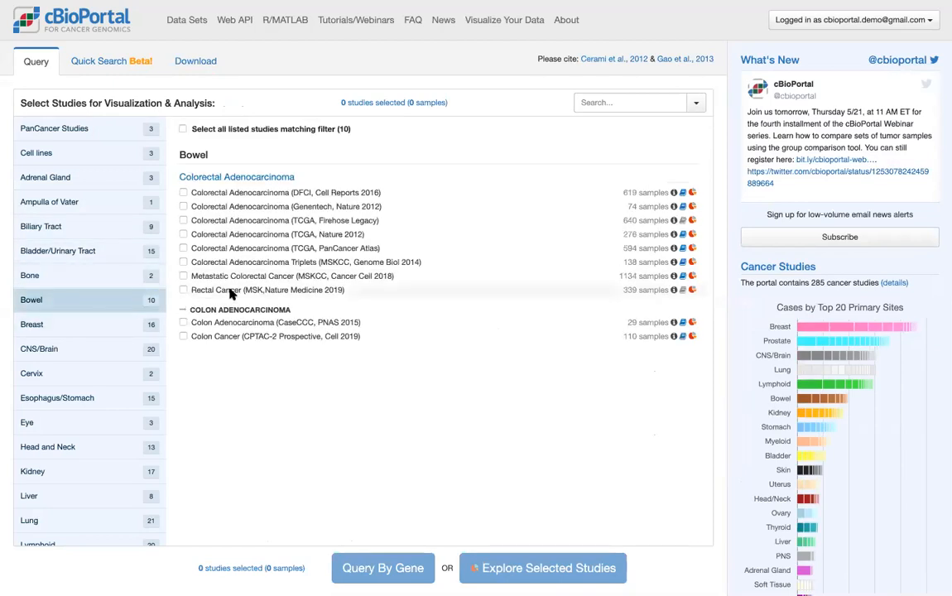
{"action": "left_click", "coordinate": [330, 278]}
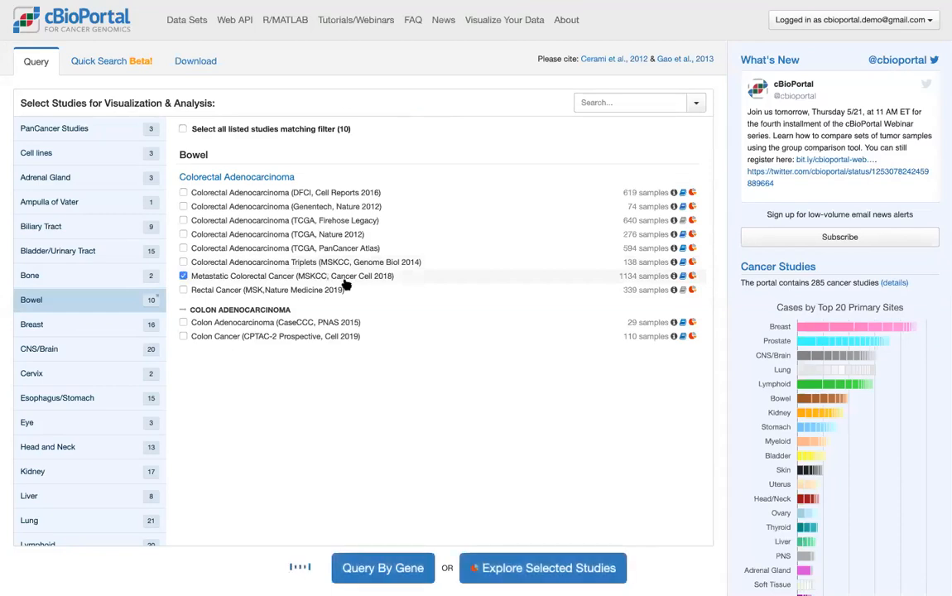
{"action": "left_click", "coordinate": [415, 569]}
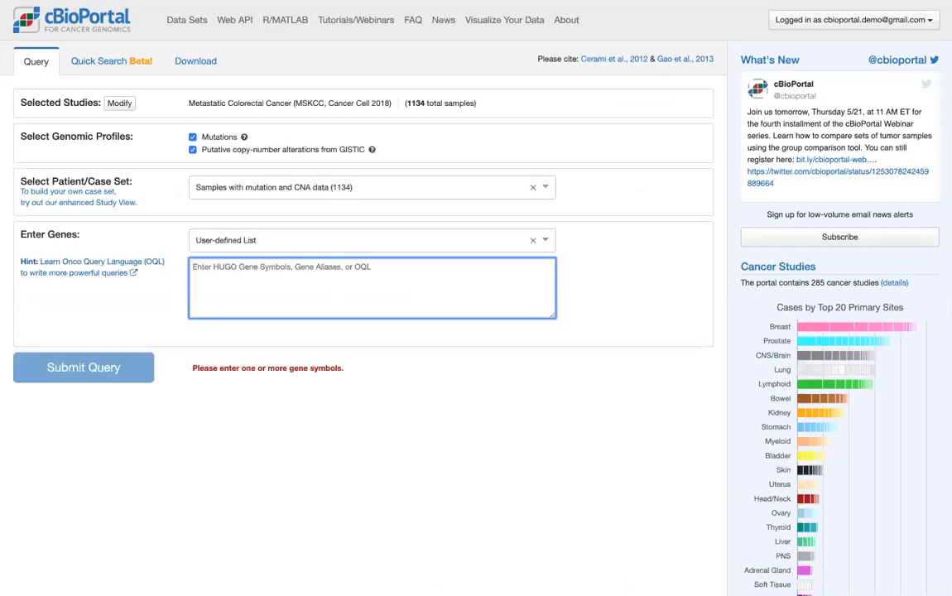
{"action": "type", "text": "BRAF"}
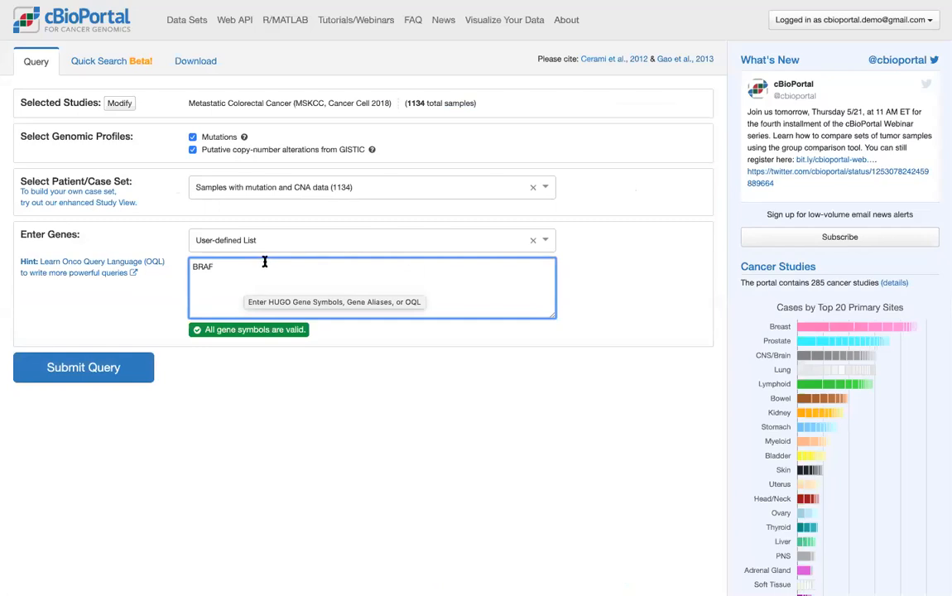
{"action": "left_click", "coordinate": [98, 369]}
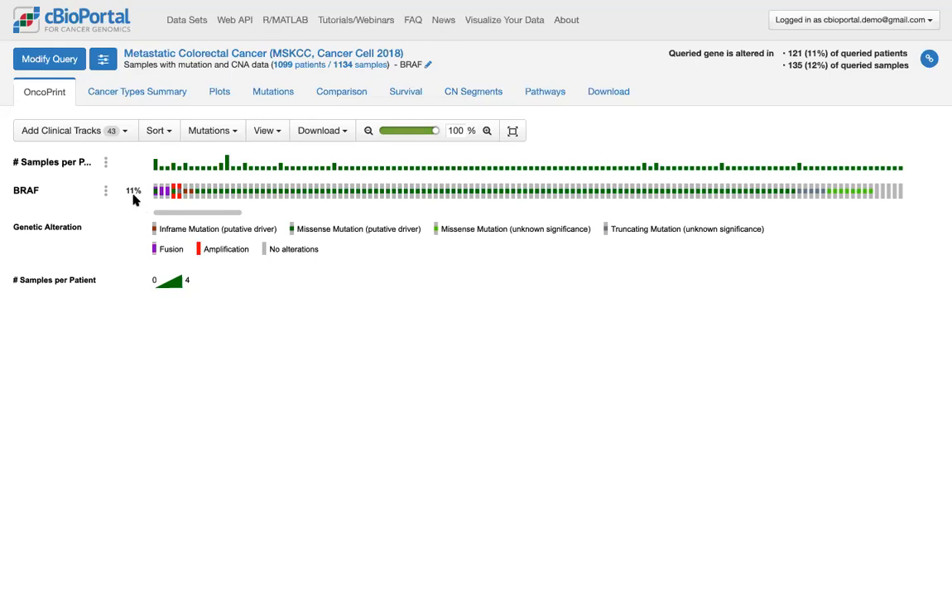
Modify the gene query to "BRAF: MUT" to restrict it to mutations, and submit it
{"action": "mouse_move", "coordinate": [39, 192]}
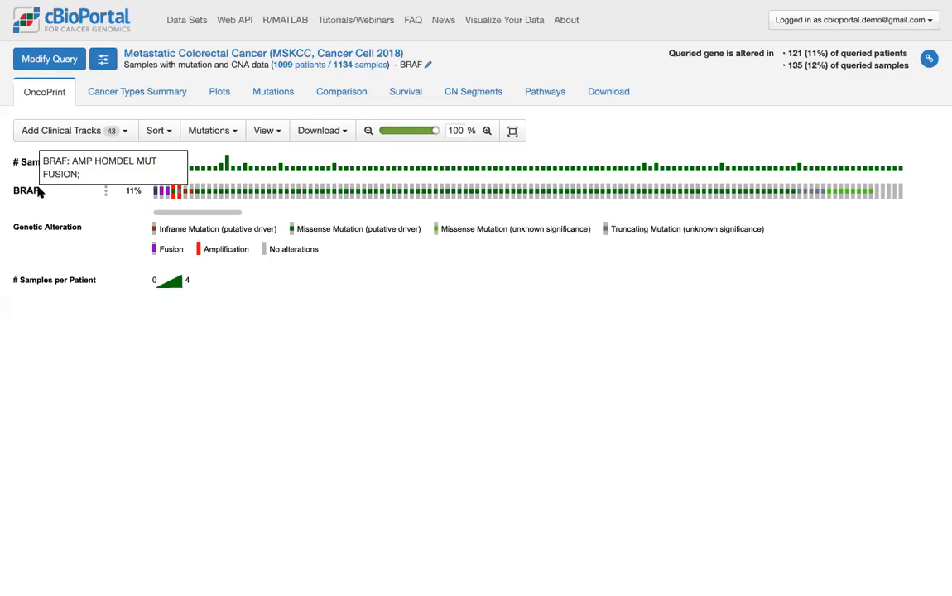
{"action": "left_click", "coordinate": [62, 60]}
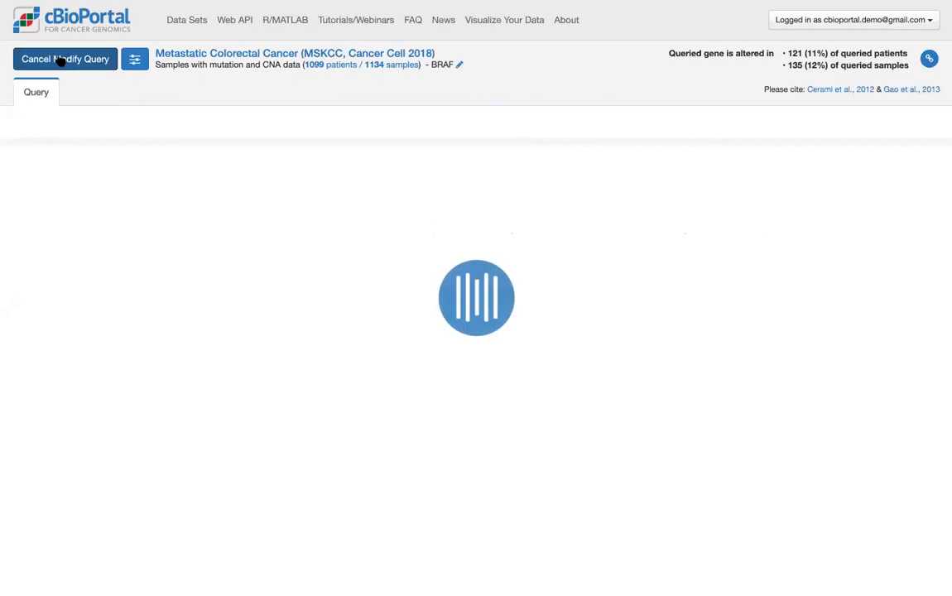
{"action": "scroll", "coordinate": [20, 308], "scroll_direction": "down", "scroll_amount": 3}
{"action": "scroll", "coordinate": [78, 497], "scroll_direction": "down", "scroll_amount": 2}
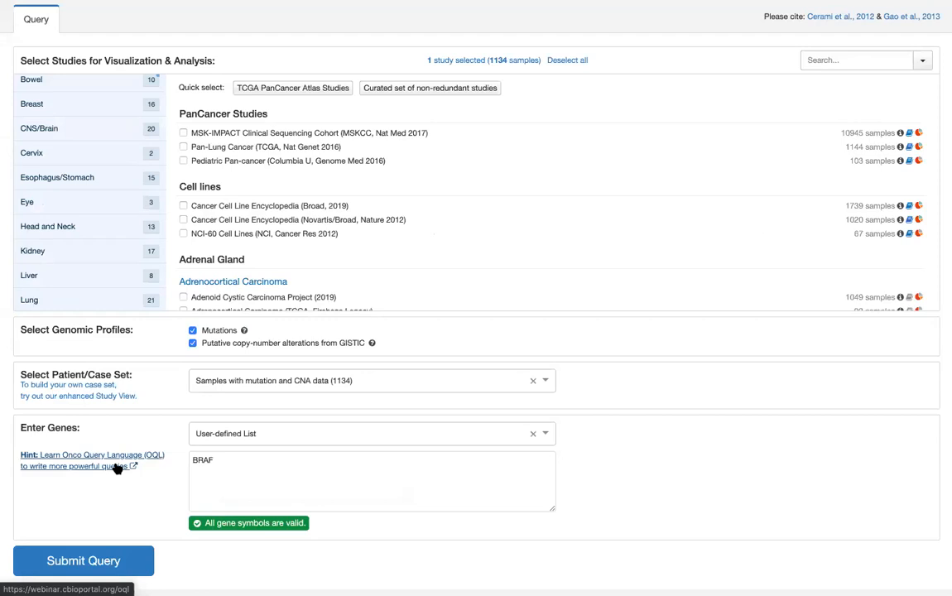
{"action": "left_click", "coordinate": [234, 459]}
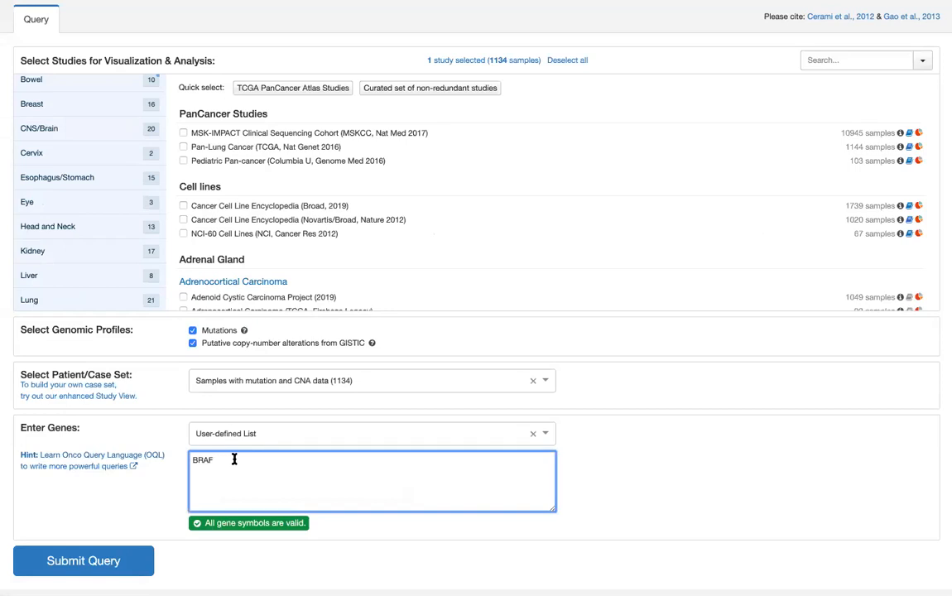
{"action": "type", "text": ":"}
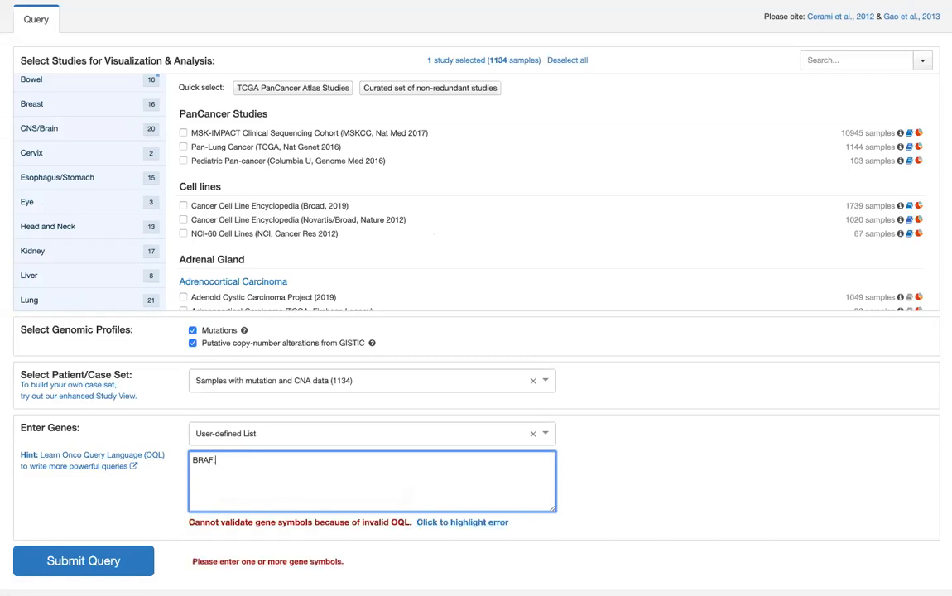
{"action": "type", "text": " MUT"}
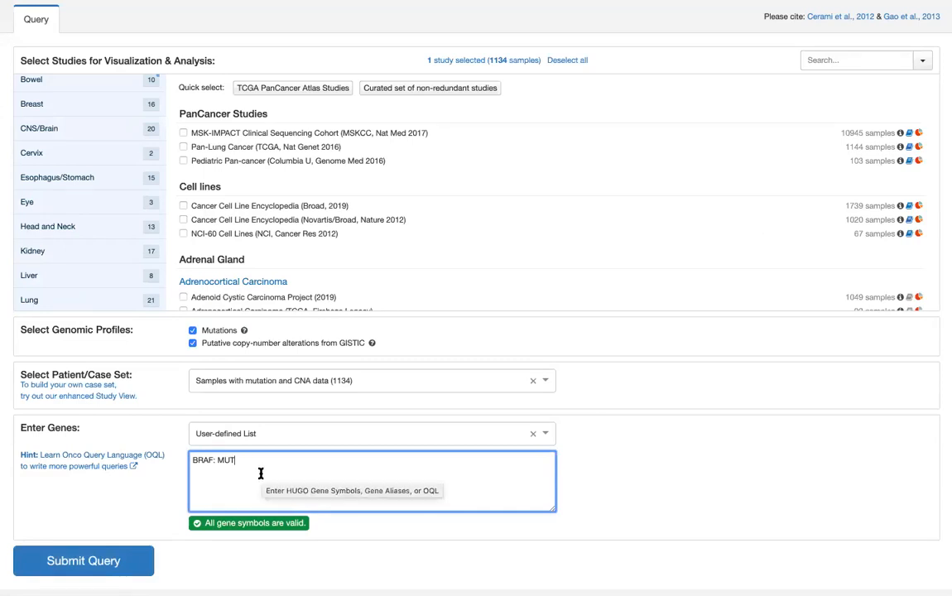
{"action": "left_click", "coordinate": [115, 563]}
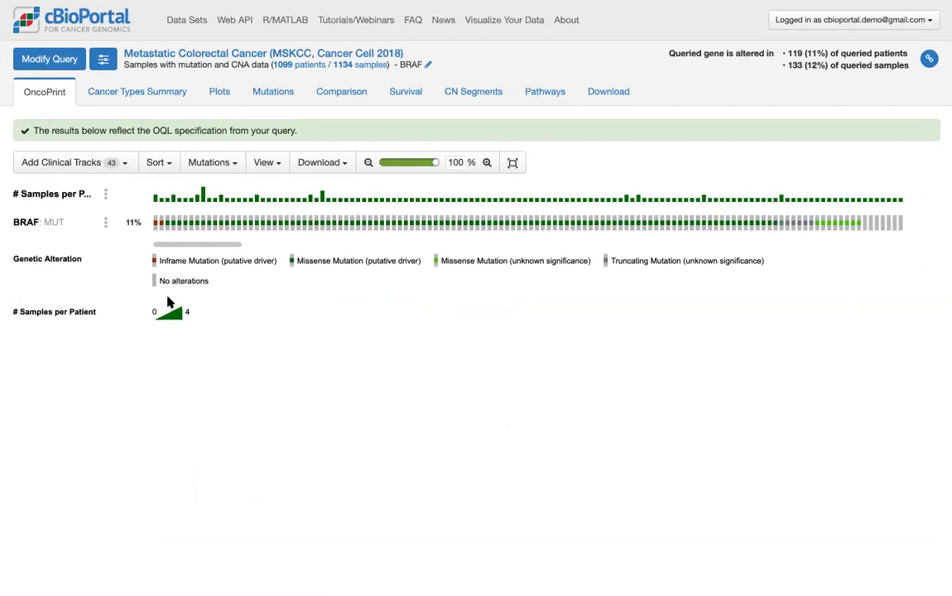
Add a second query line, "BRAF: MUT=V600E", below the BRAF: MUT line and resubmit the query
{"action": "mouse_move", "coordinate": [173, 199]}
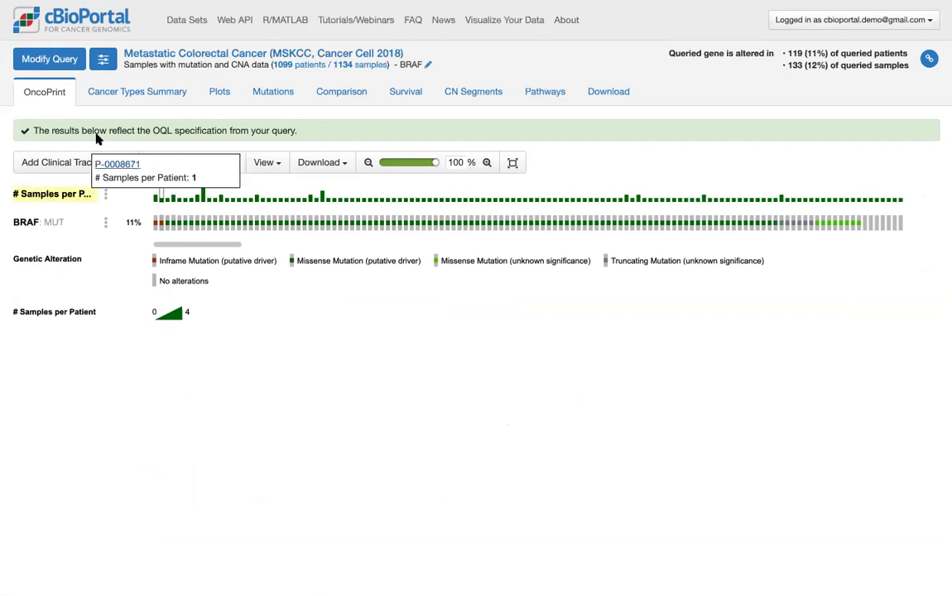
{"action": "left_click", "coordinate": [429, 65]}
{"action": "left_click", "coordinate": [246, 91]}
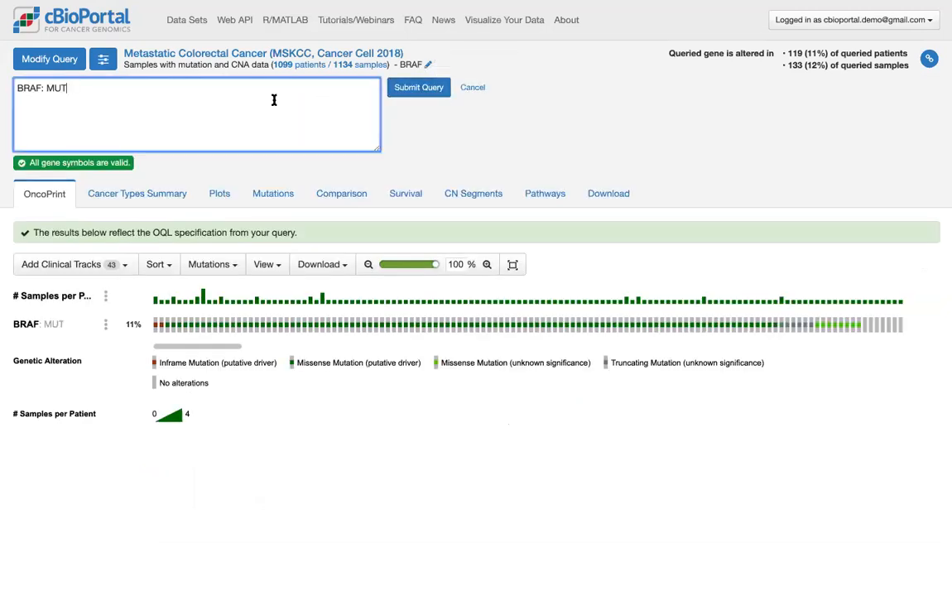
{"action": "key", "text": "Return"}
{"action": "type", "text": "BRAF: MUT=V600E"}
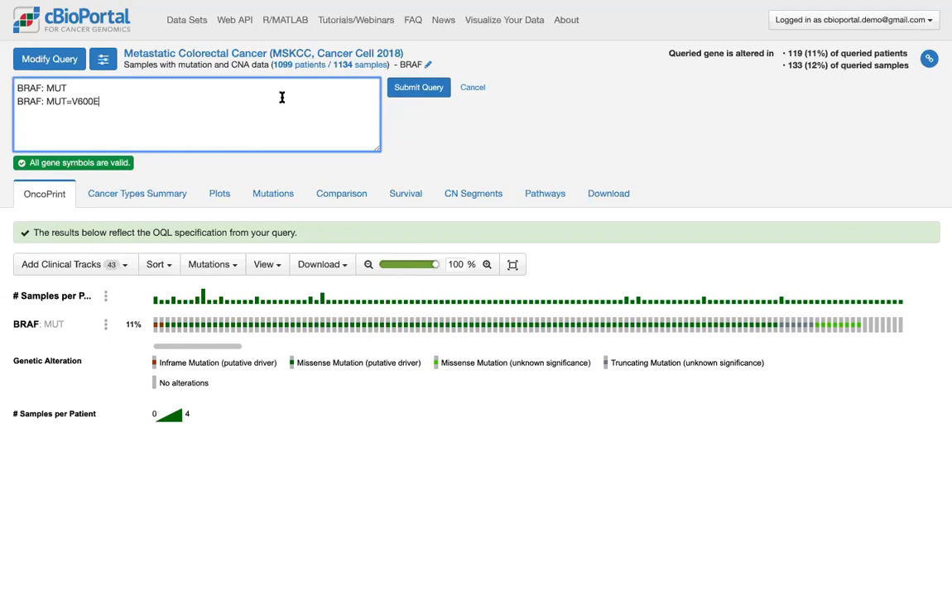
{"action": "left_click", "coordinate": [418, 88]}
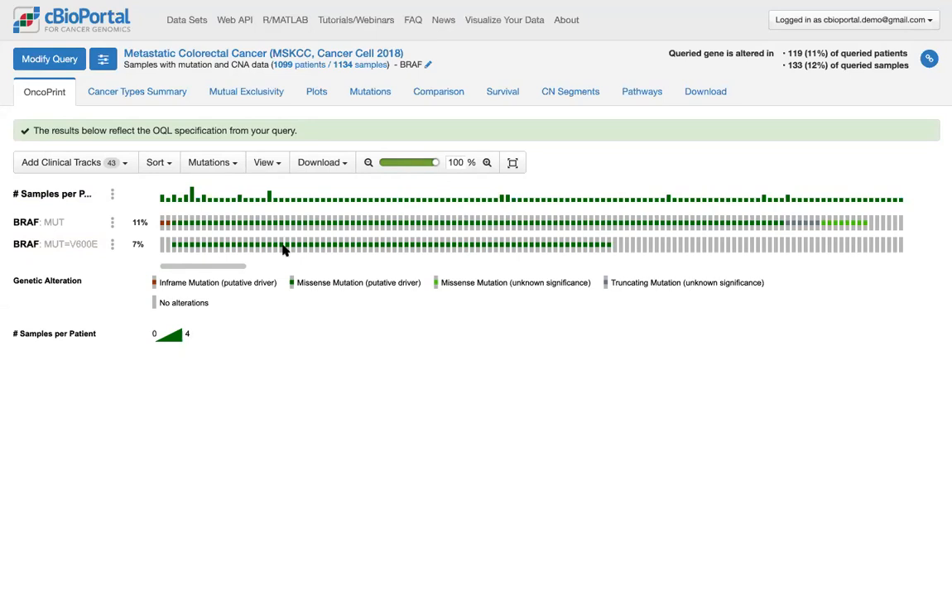
Examine the sample and patient overlap of the altered and unaltered groups, checking the groups against the two BRAF tracks in the OncoPrint
{"action": "left_click", "coordinate": [458, 97]}
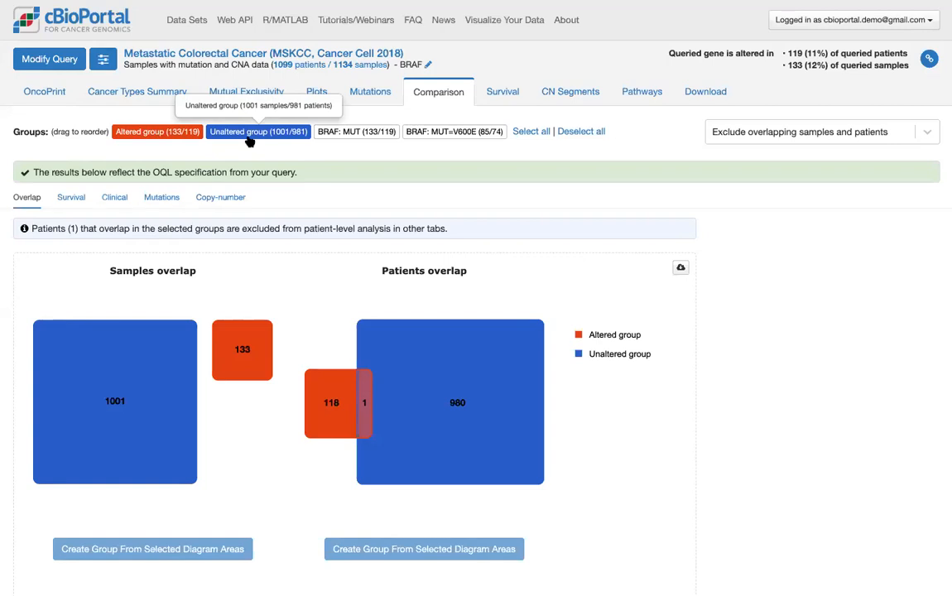
{"action": "left_click", "coordinate": [46, 93]}
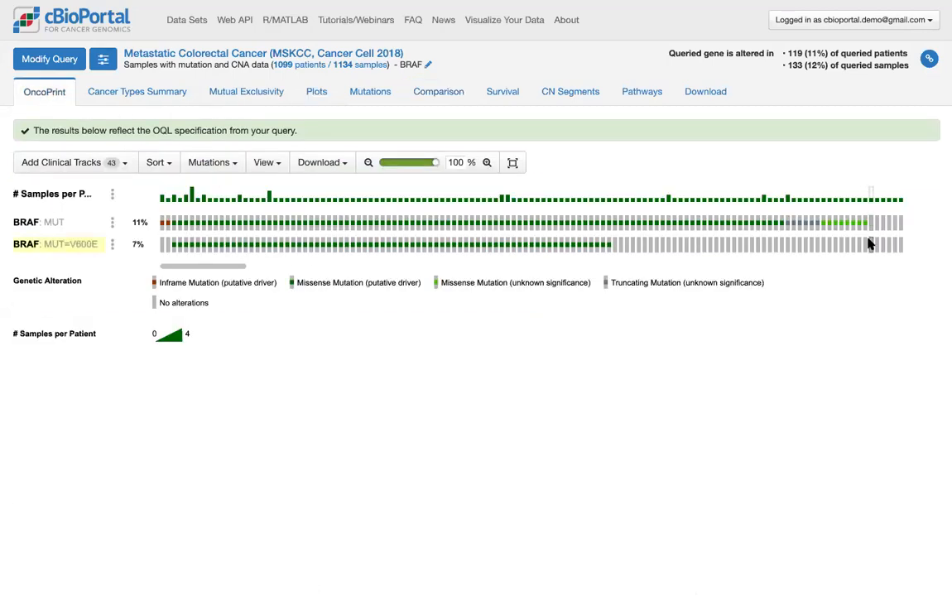
{"action": "mouse_move", "coordinate": [865, 254]}
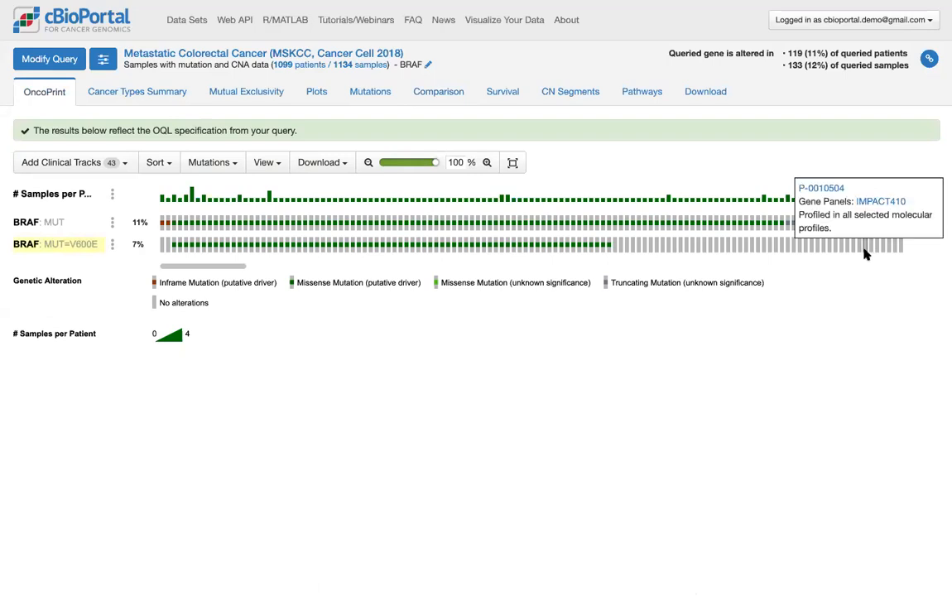
{"action": "left_click", "coordinate": [375, 92]}
{"action": "left_click", "coordinate": [436, 94]}
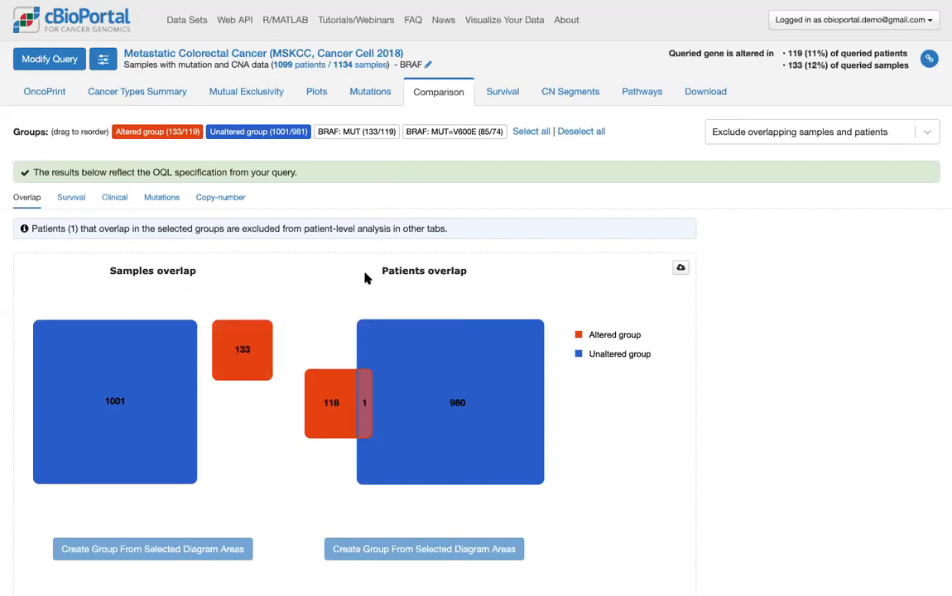
{"action": "mouse_move", "coordinate": [365, 404]}
Limit the comparison to the BRAF: MUT and BRAF: MUT=V600E groups
{"action": "left_click", "coordinate": [571, 133]}
{"action": "left_click", "coordinate": [433, 133]}
{"action": "left_click", "coordinate": [352, 131]}
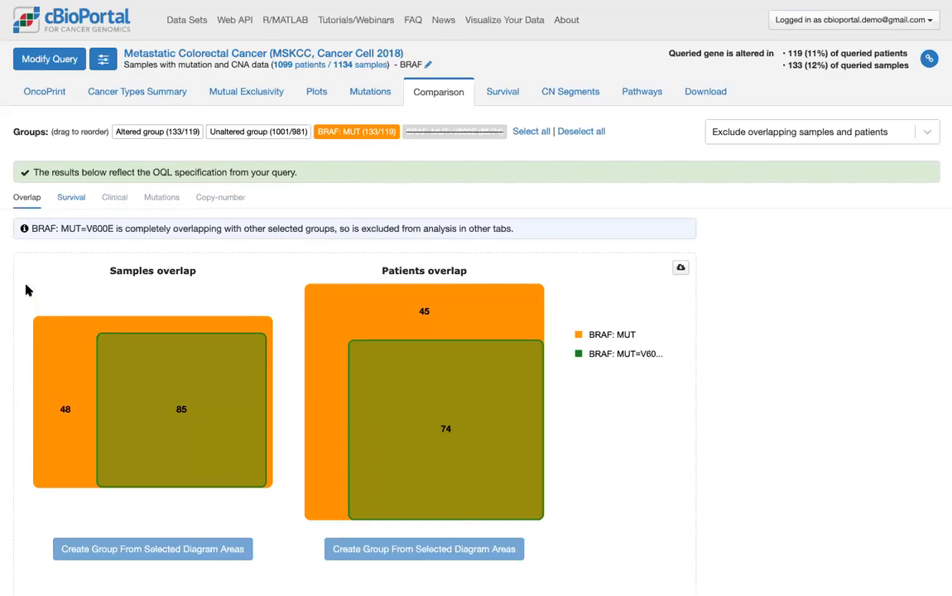
Create a group named "BRAF not V600E" from the samples only in BRAF: MUT, saving it to the user account
{"action": "scroll", "coordinate": [25, 290], "scroll_direction": "down", "scroll_amount": 1}
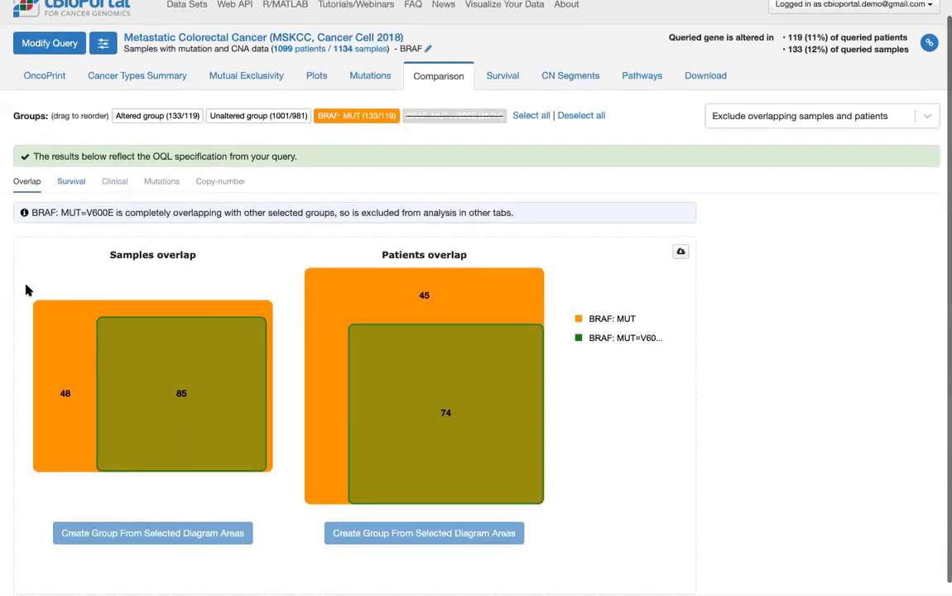
{"action": "mouse_move", "coordinate": [165, 412]}
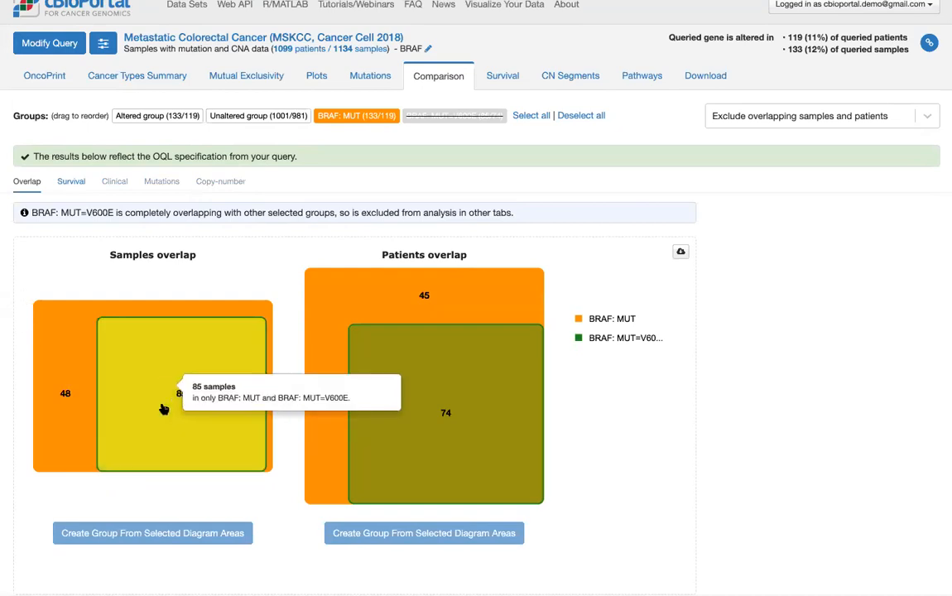
{"action": "mouse_move", "coordinate": [46, 406]}
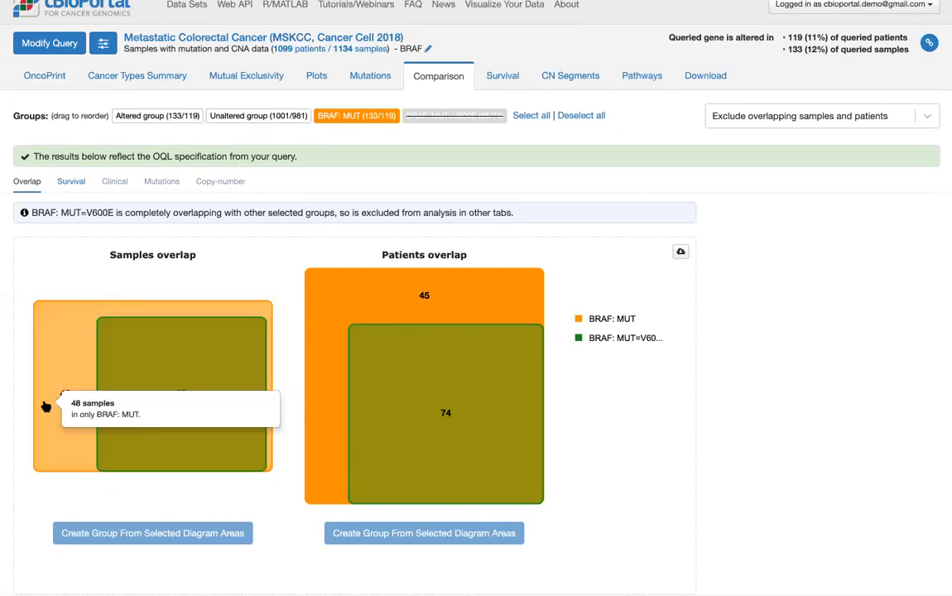
{"action": "left_click", "coordinate": [57, 354]}
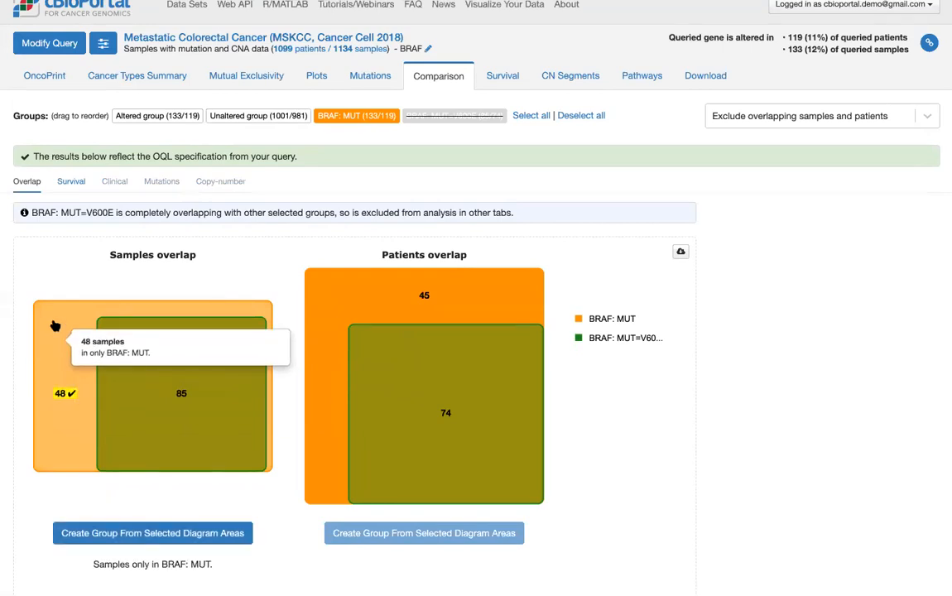
{"action": "left_click", "coordinate": [142, 534]}
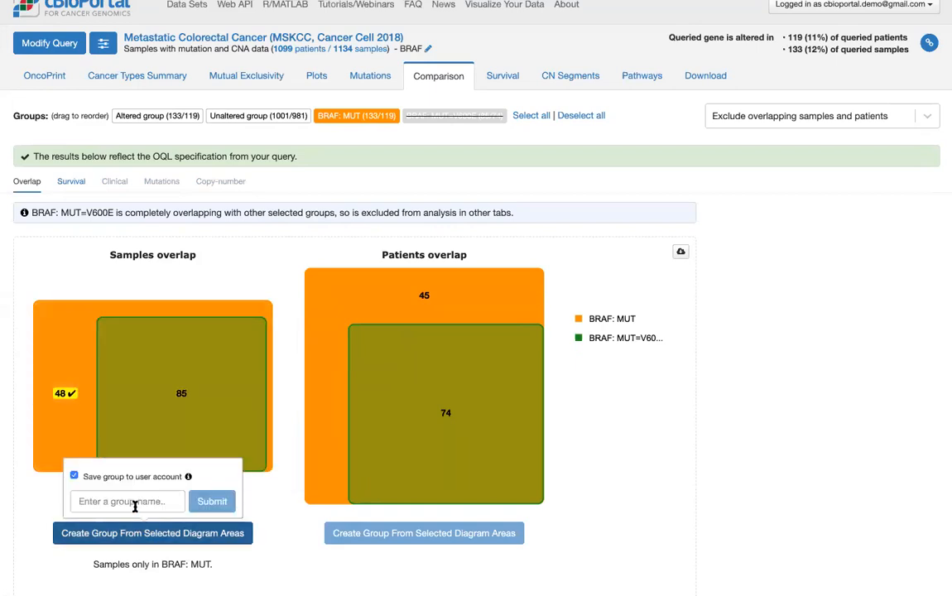
{"action": "type", "text": "BRAF not"}
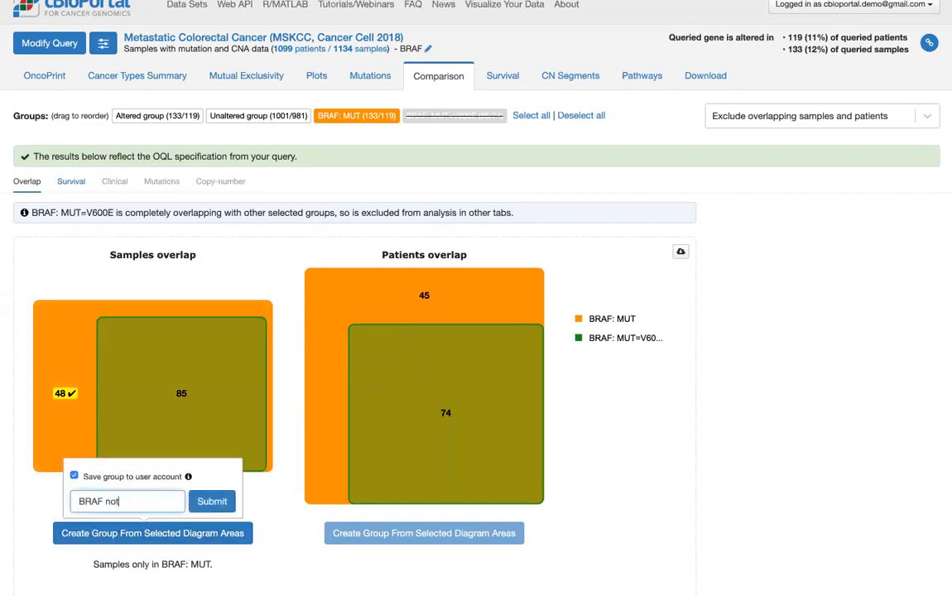
{"action": "type", "text": " V600E"}
{"action": "left_click", "coordinate": [73, 475]}
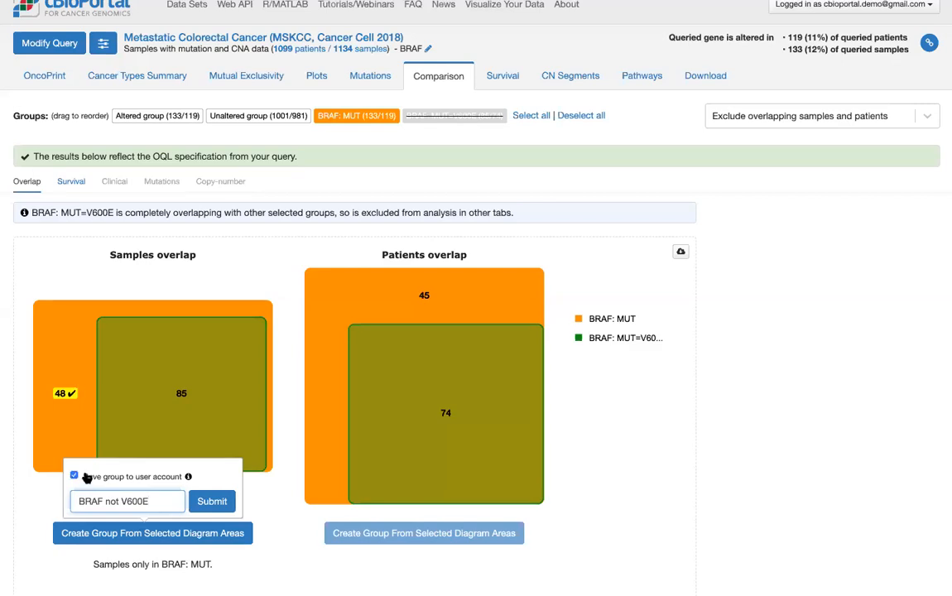
{"action": "left_click", "coordinate": [211, 505]}
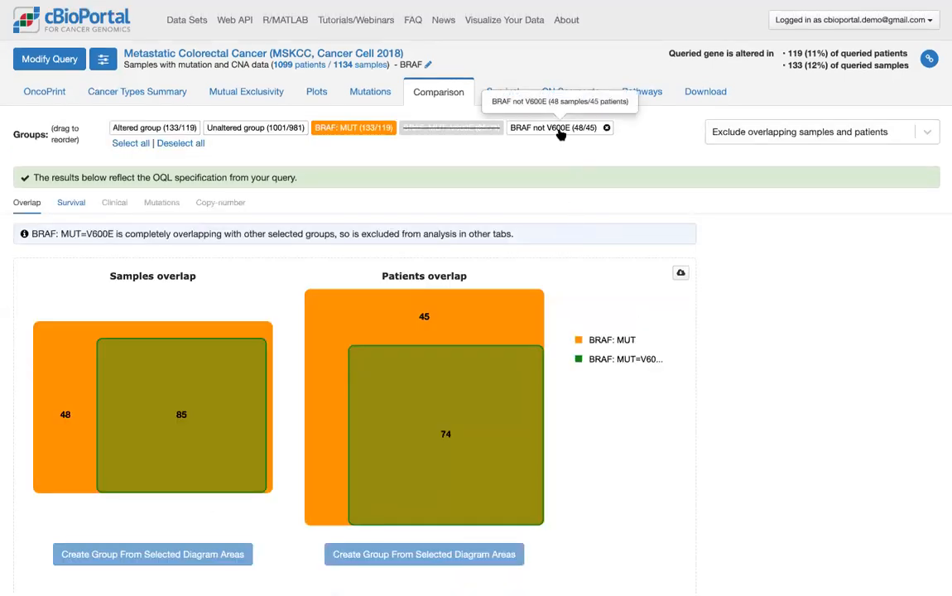
Switch the comparison to the BRAF: MUT=V600E and BRAF not V600E groups, leaving out BRAF: MUT
{"action": "left_click", "coordinate": [447, 127]}
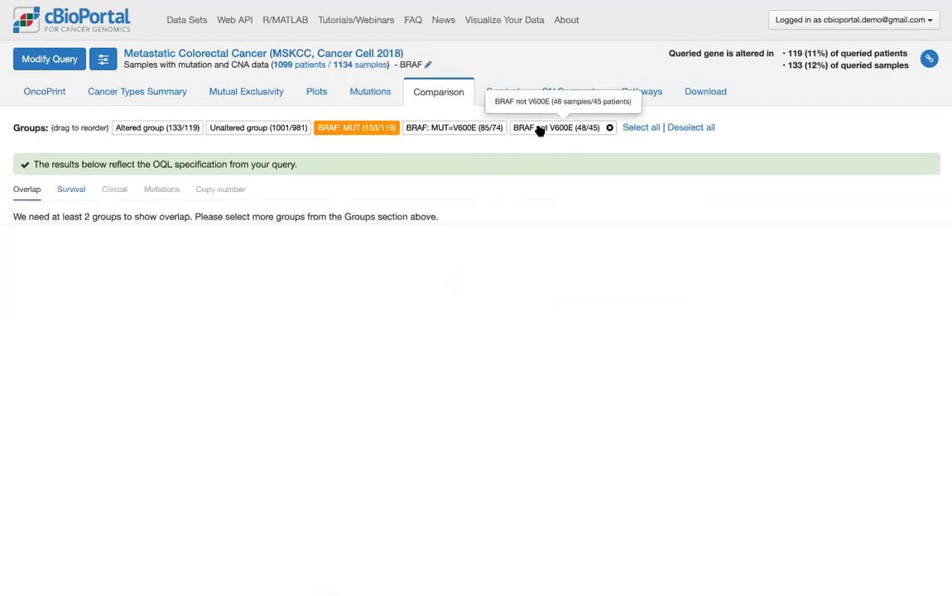
{"action": "left_click", "coordinate": [539, 129]}
{"action": "left_click", "coordinate": [358, 129]}
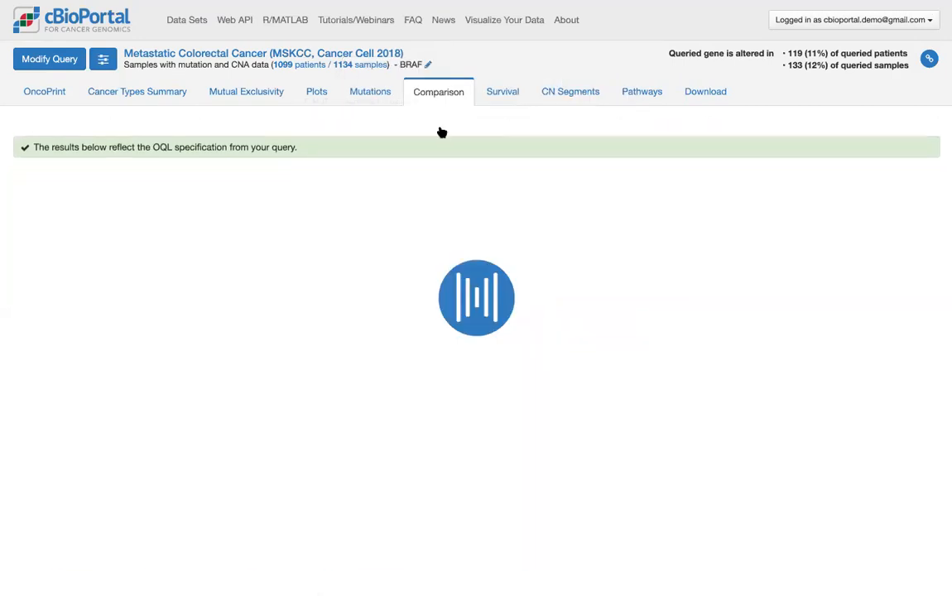
{"action": "left_click", "coordinate": [441, 130]}
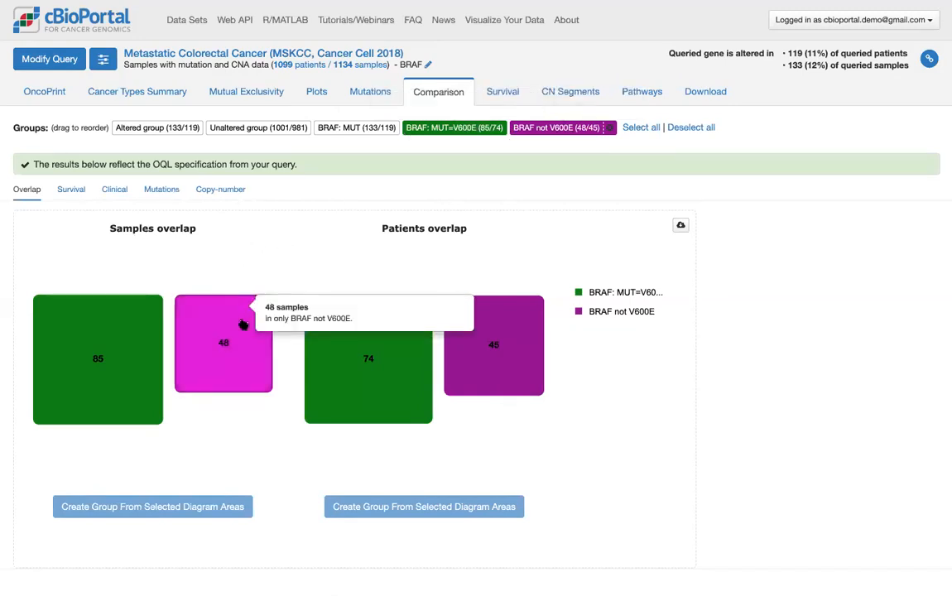
{"action": "mouse_move", "coordinate": [130, 336]}
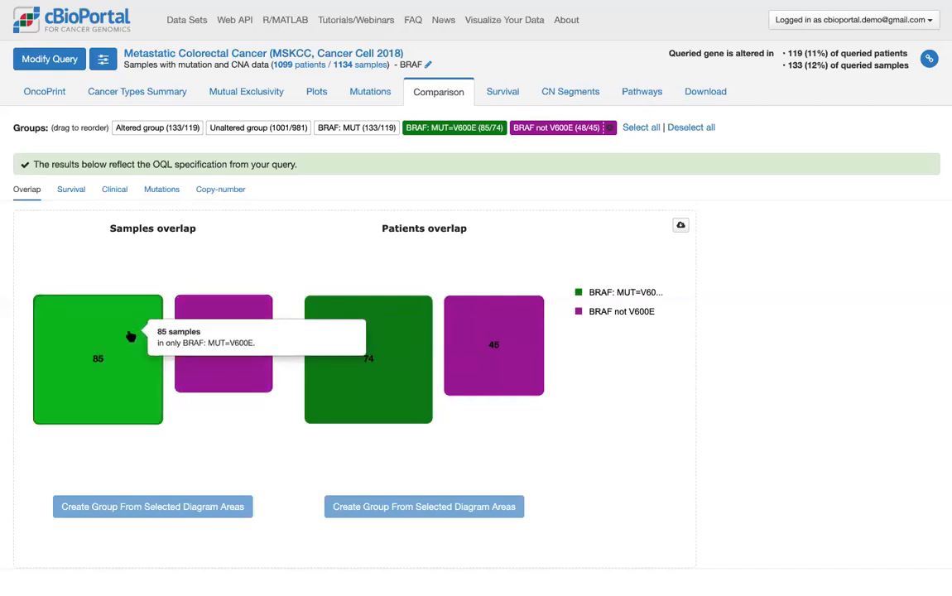
Create a group named "BRAF V600E" from the samples only in BRAF: MUT=V600E, saving it to the user account
{"action": "left_click", "coordinate": [90, 362]}
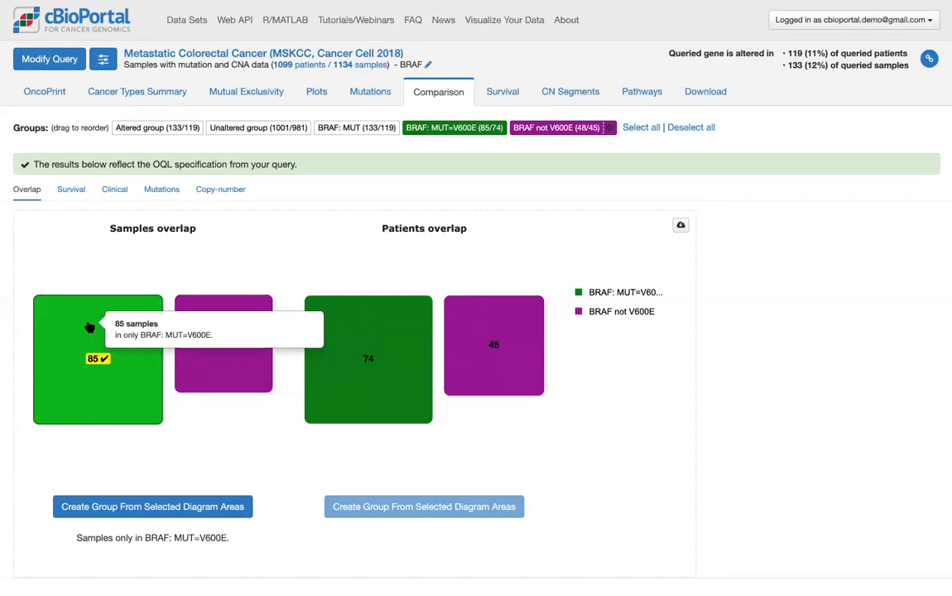
{"action": "left_click", "coordinate": [158, 506]}
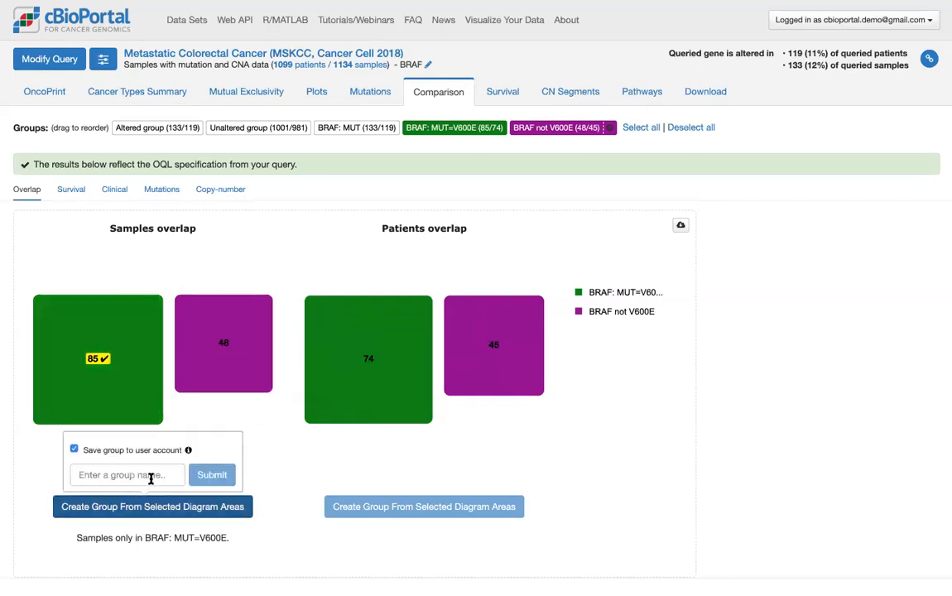
{"action": "left_click", "coordinate": [151, 475]}
{"action": "type", "text": "BRAF V600E"}
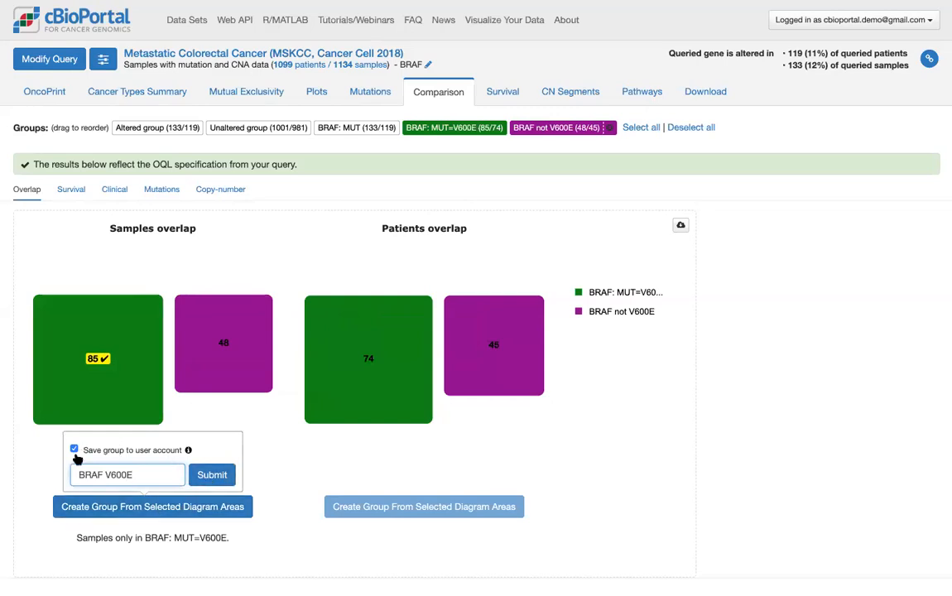
{"action": "left_click", "coordinate": [207, 475]}
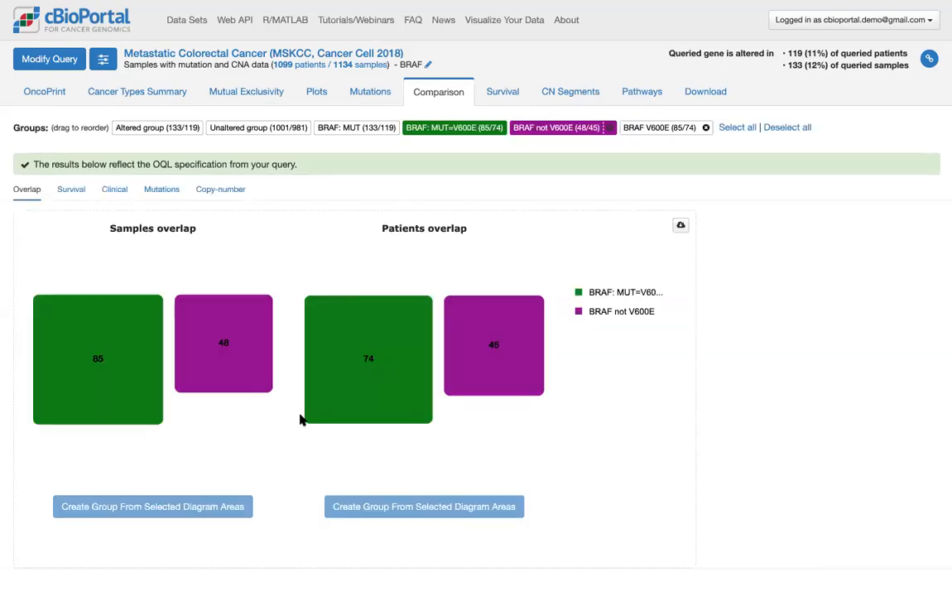
Examine the overall survival curves and the mutation enrichments of the BRAF: MUT=V600E and BRAF not V600E groups
{"action": "mouse_move", "coordinate": [362, 412]}
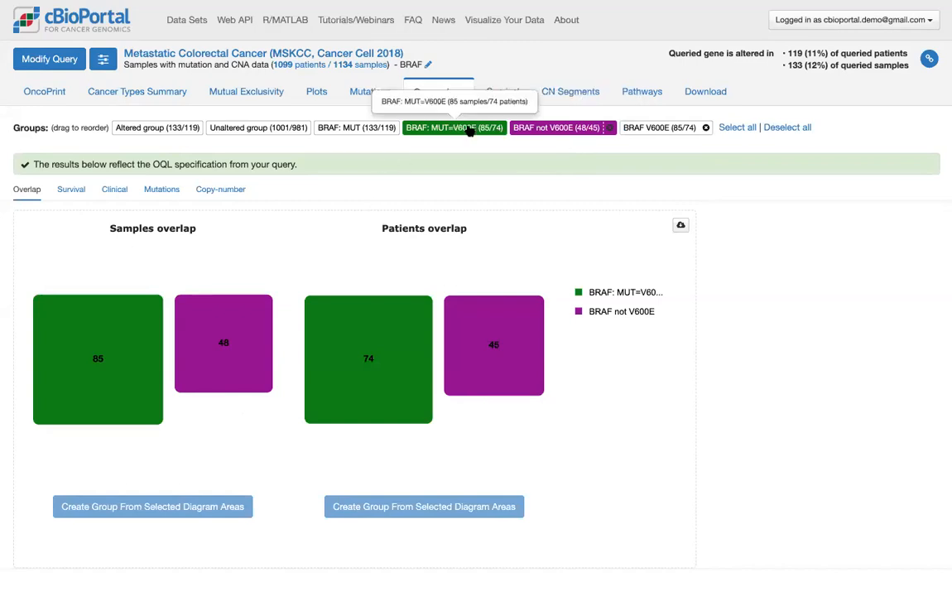
{"action": "left_click", "coordinate": [73, 191]}
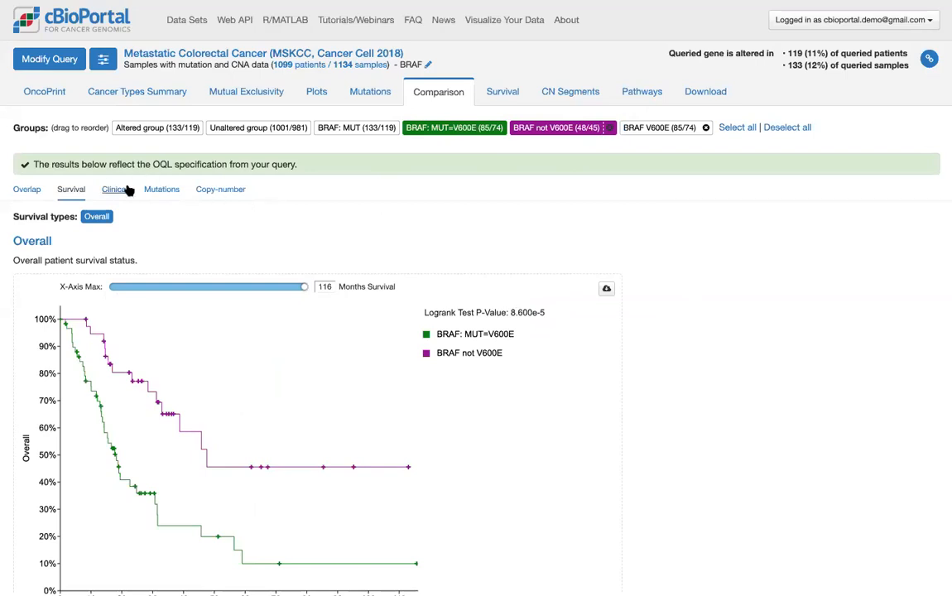
{"action": "left_click", "coordinate": [161, 189]}
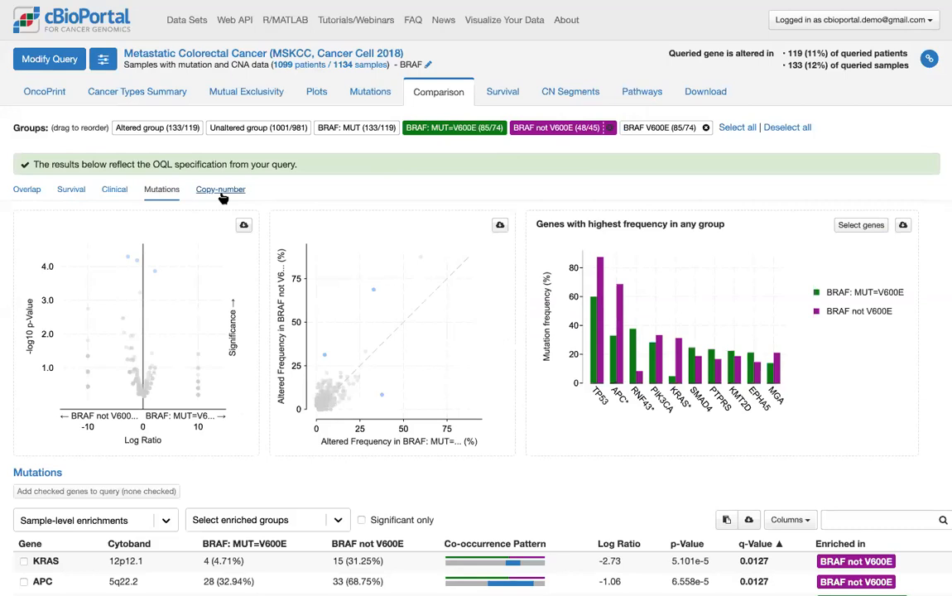
{"action": "scroll", "coordinate": [517, 476], "scroll_direction": "down", "scroll_amount": 1}
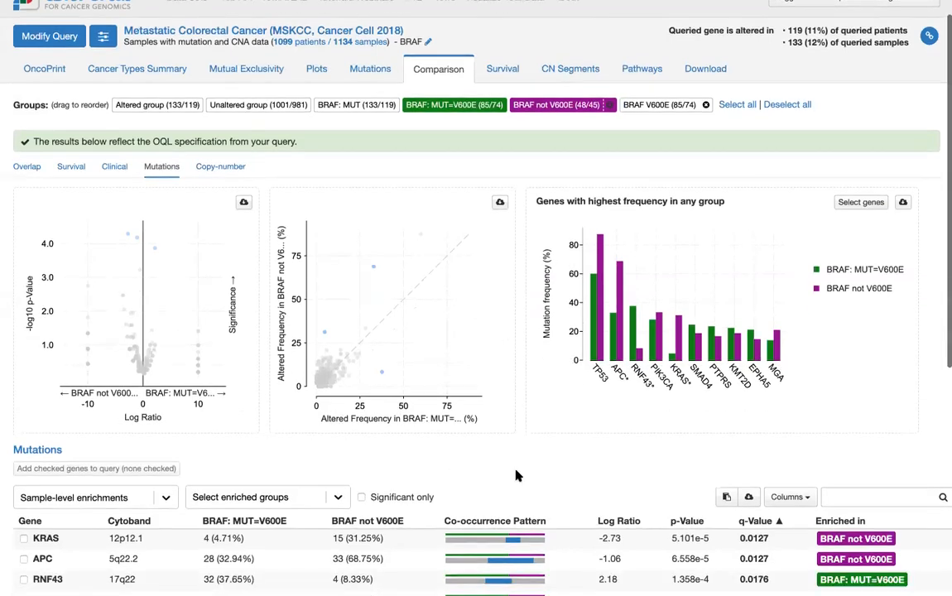
{"action": "scroll", "coordinate": [517, 475], "scroll_direction": "down", "scroll_amount": 1}
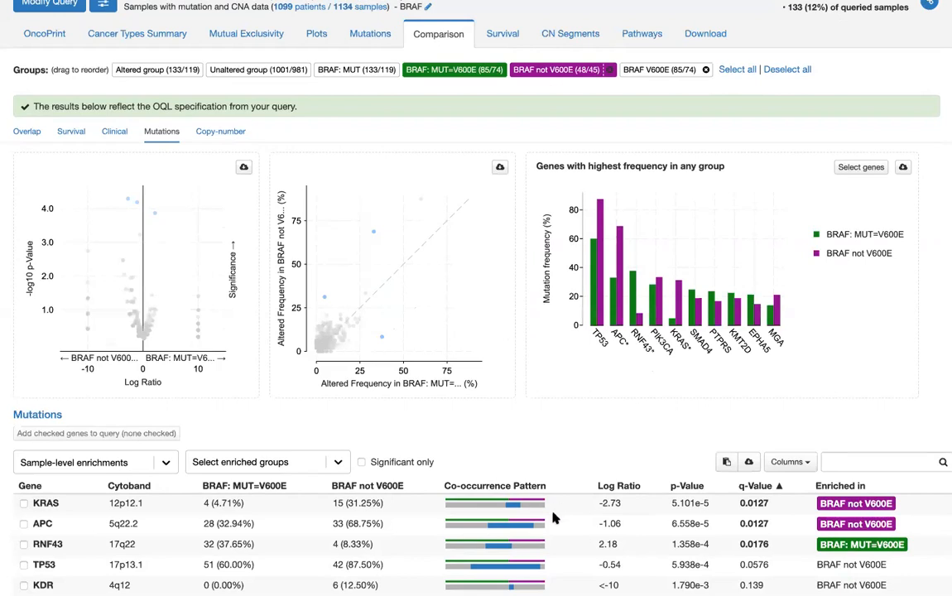
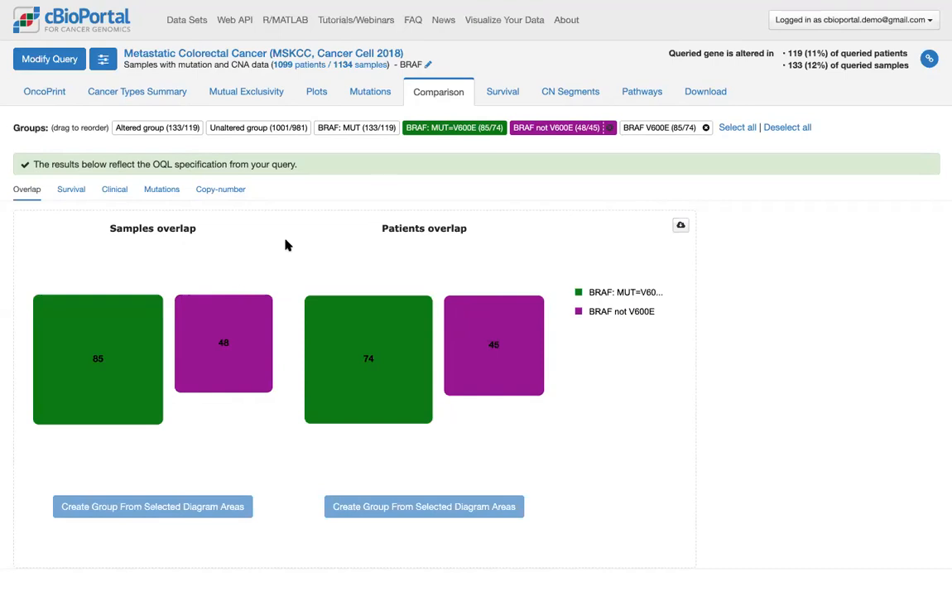
Remove the BRAF: MUT line from the gene query, keeping only "BRAF: MUT=V600E", and resubmit it
{"action": "left_click", "coordinate": [430, 68]}
{"action": "left_click", "coordinate": [244, 88]}
{"action": "key", "text": "shift+Home"}
{"action": "key", "text": "BackSpace"}
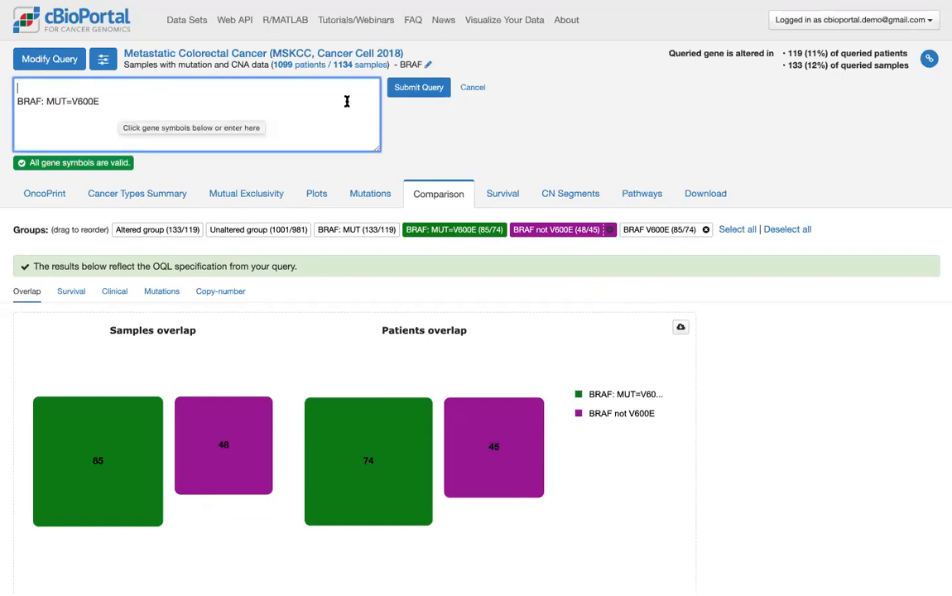
{"action": "left_click", "coordinate": [420, 90]}
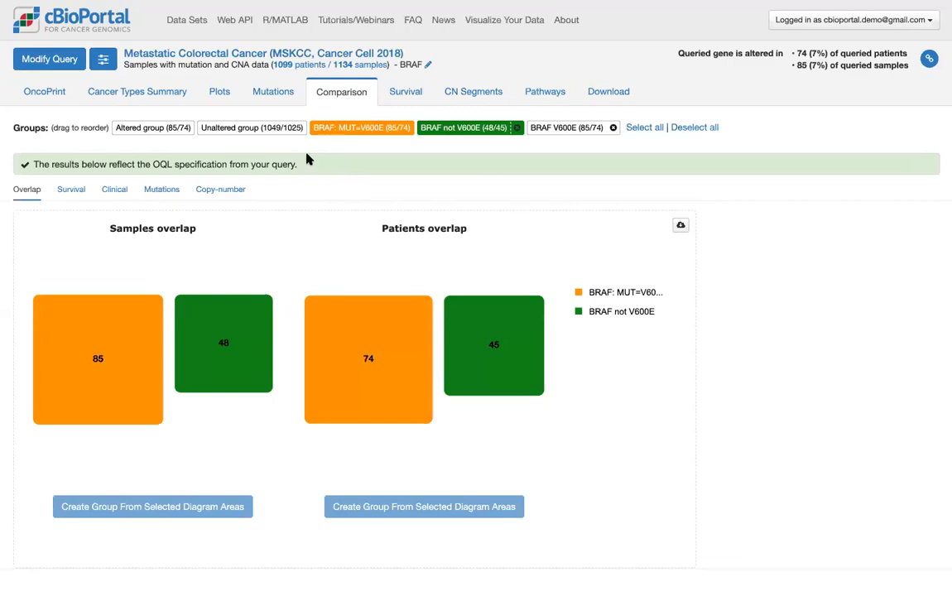
Check the BRAF V600E track in the OncoPrint and copy the list of altered samples from the downloadable data files
{"action": "left_click", "coordinate": [34, 96]}
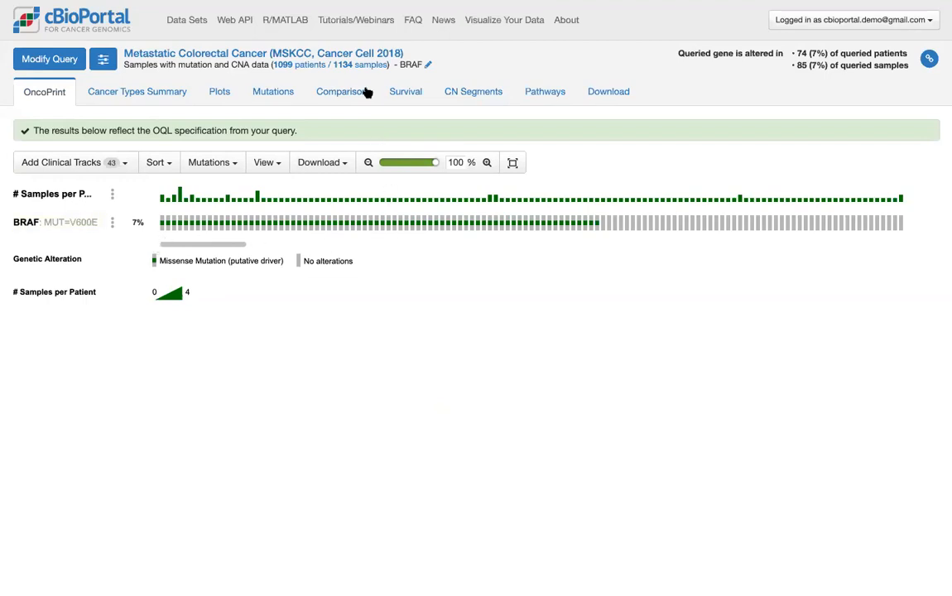
{"action": "left_click", "coordinate": [609, 94]}
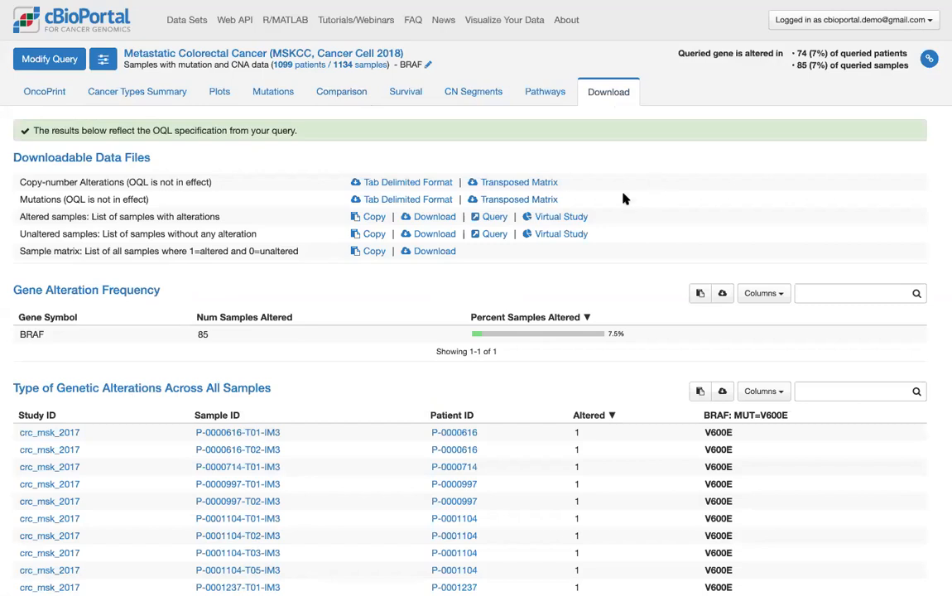
{"action": "triple_click", "coordinate": [157, 217]}
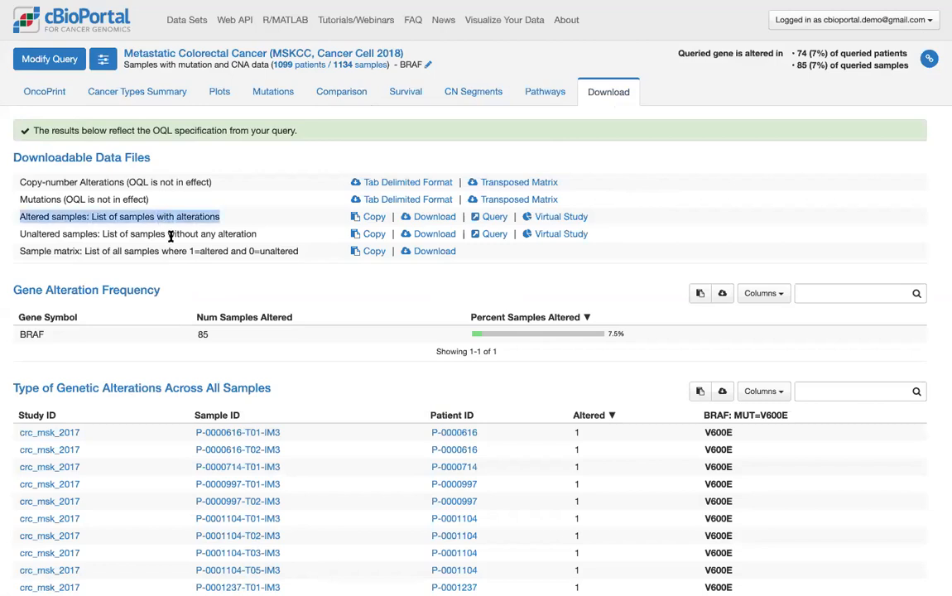
{"action": "left_click", "coordinate": [371, 219]}
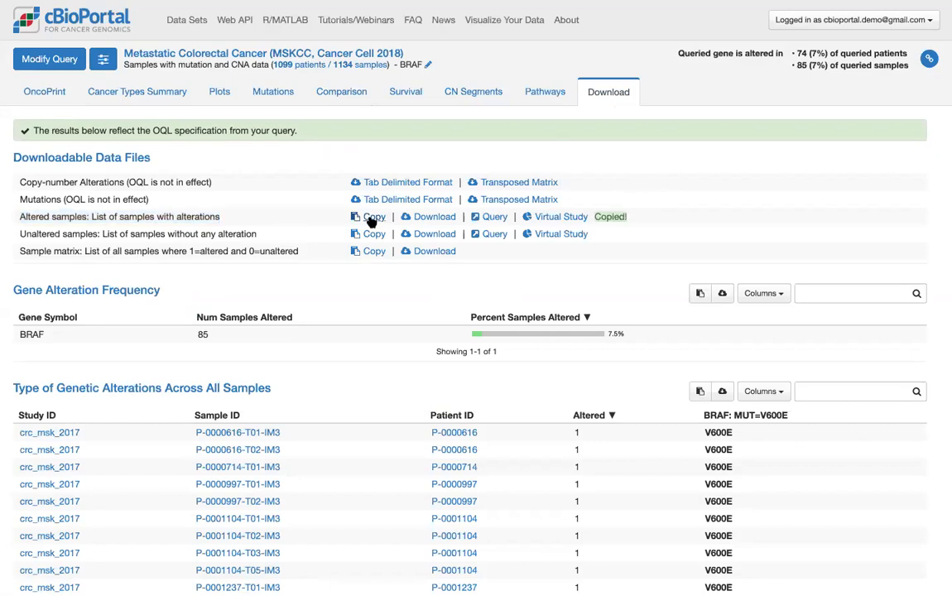
Open the summary of all the study's samples and filter it by sample ID to the copied altered samples
{"action": "left_click", "coordinate": [278, 56]}
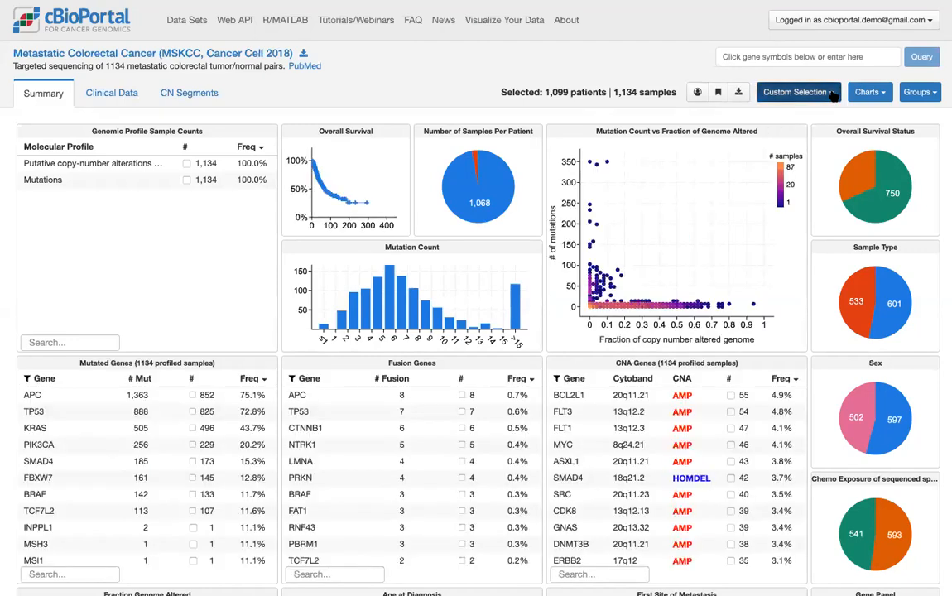
{"action": "left_click", "coordinate": [832, 95]}
{"action": "left_click", "coordinate": [689, 171]}
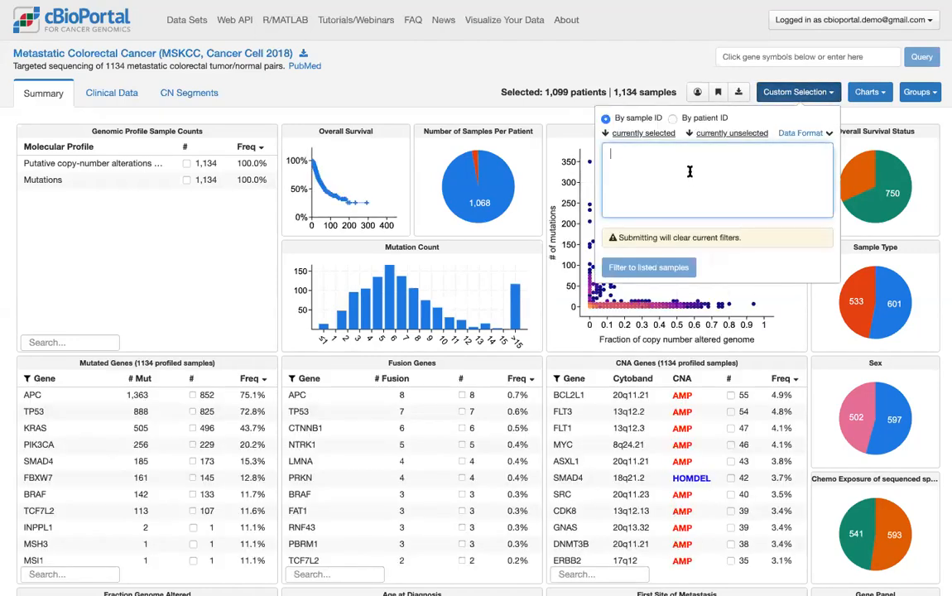
{"action": "key", "text": "ctrl+v"}
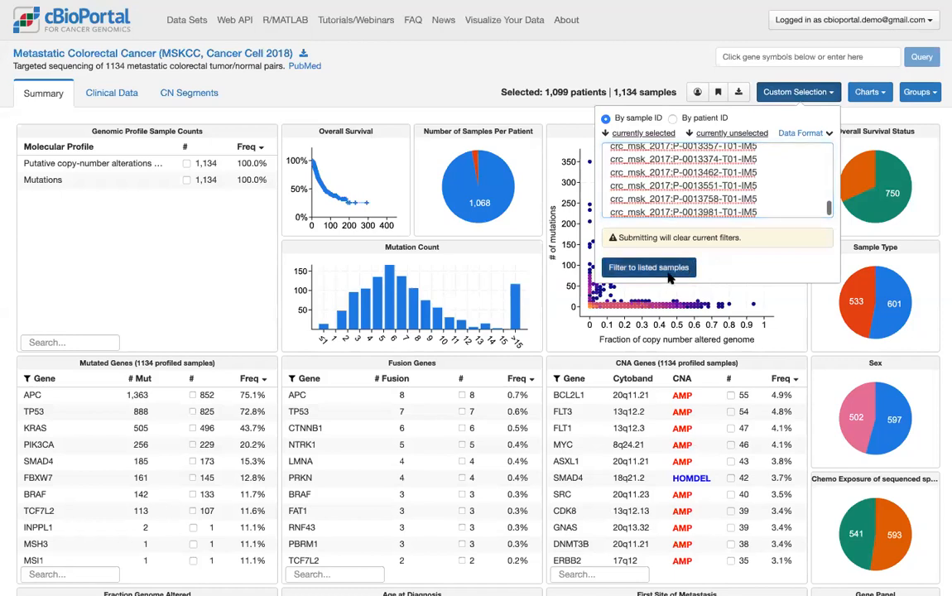
{"action": "left_click", "coordinate": [671, 280]}
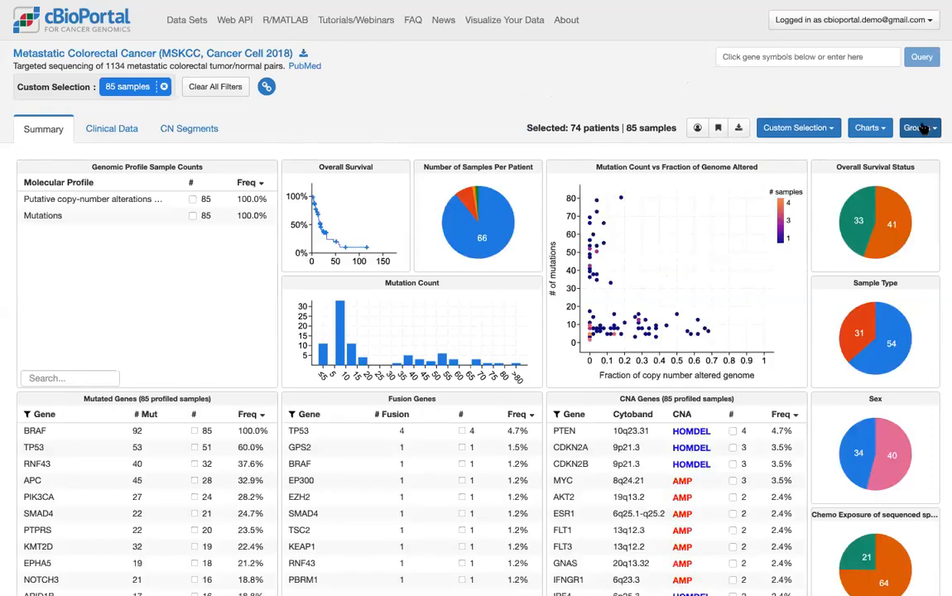
Create a group named "BRAF V600E again" from the samples in the current custom selection
{"action": "left_click", "coordinate": [809, 128]}
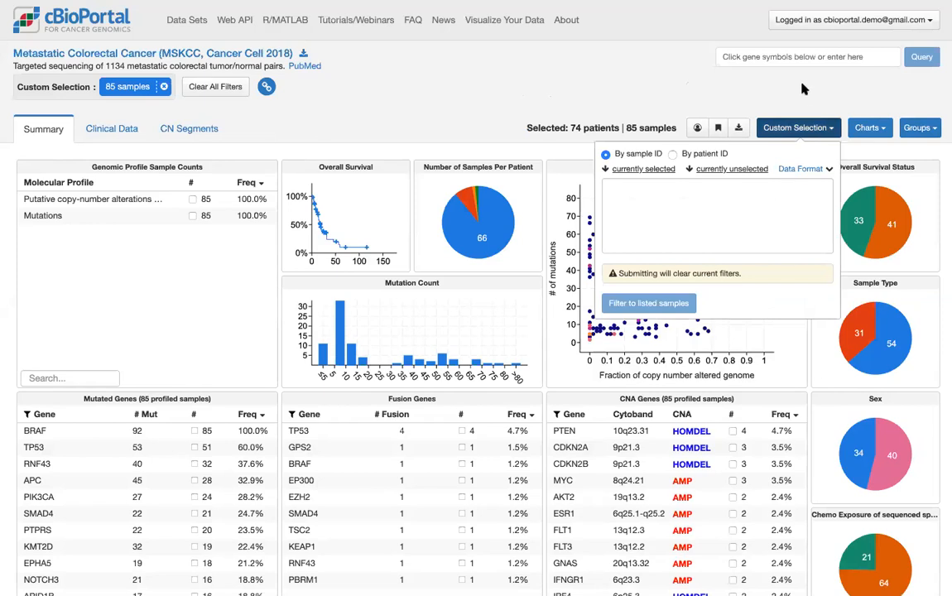
{"action": "left_click", "coordinate": [918, 128]}
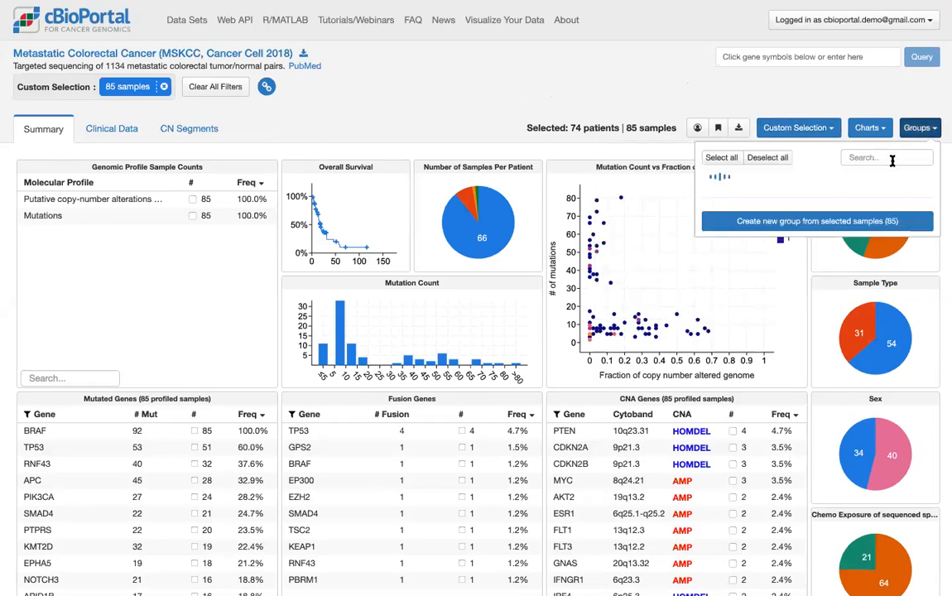
{"action": "left_click", "coordinate": [819, 269]}
{"action": "left_click", "coordinate": [800, 274]}
{"action": "type", "text": "BRAF V600E again"}
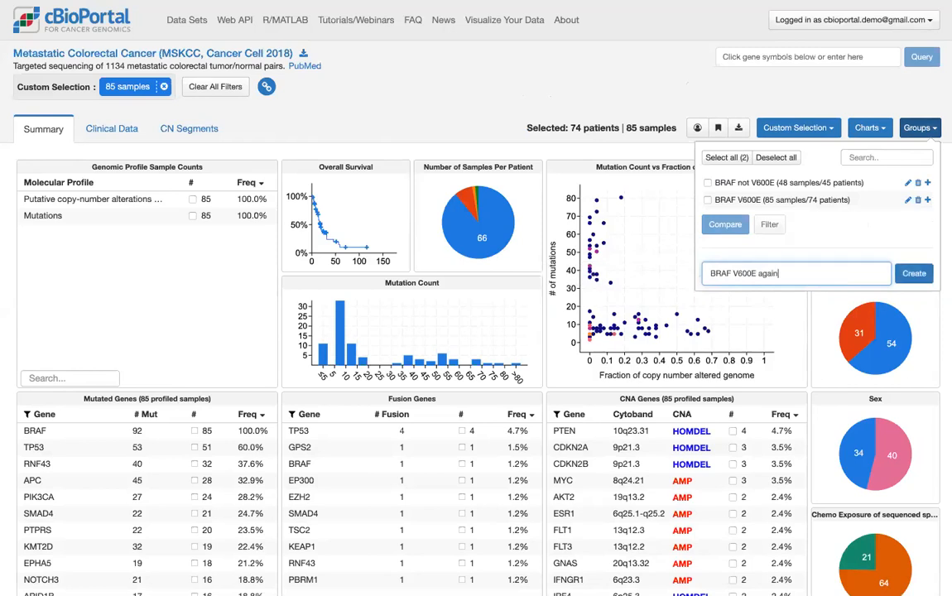
{"action": "left_click", "coordinate": [921, 277]}
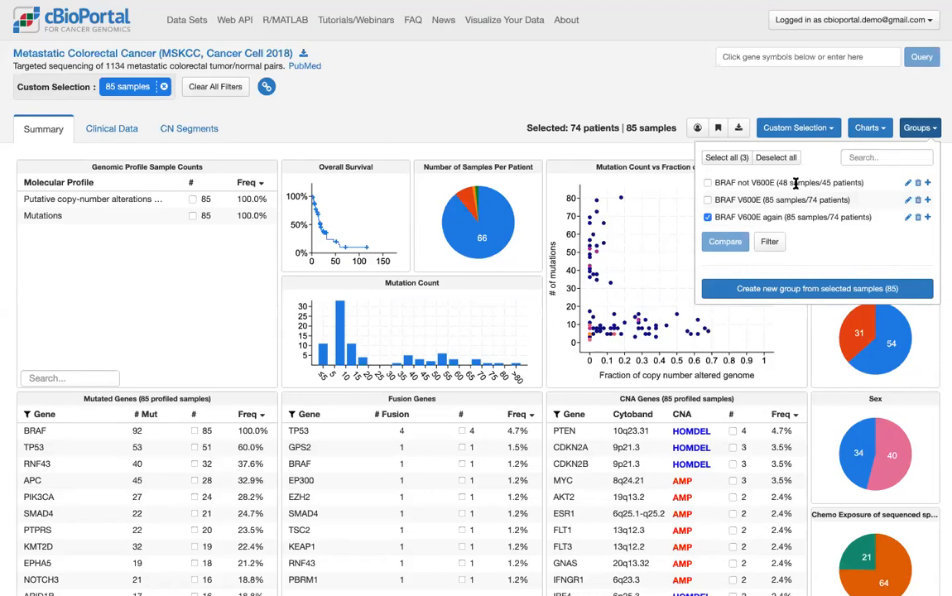
{"action": "left_click", "coordinate": [652, 89]}
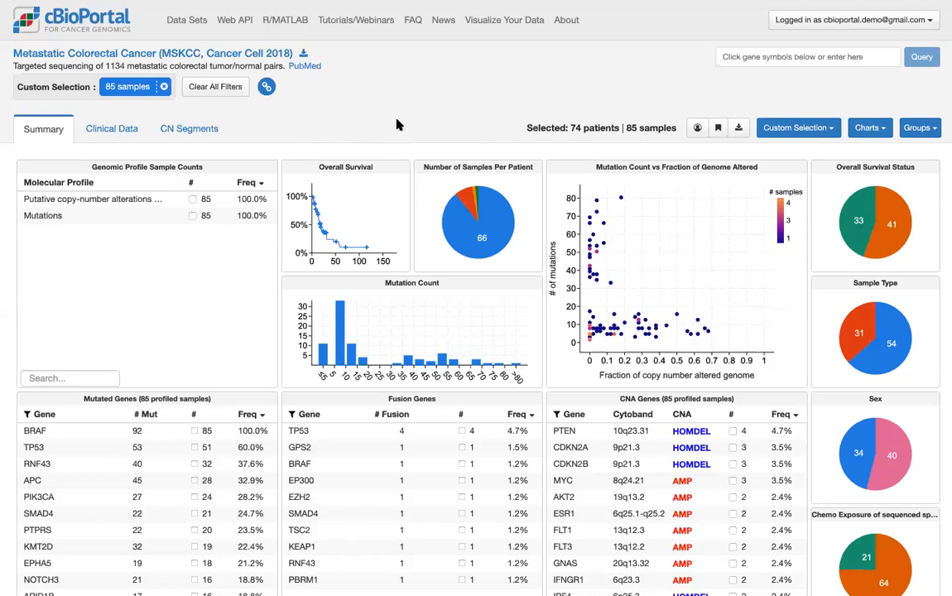
Return to the study list, select Brain Lower Grade Glioma (TCGA, Firehose Legacy) under CNS/Brain, and start a query by gene
{"action": "left_click", "coordinate": [75, 22]}
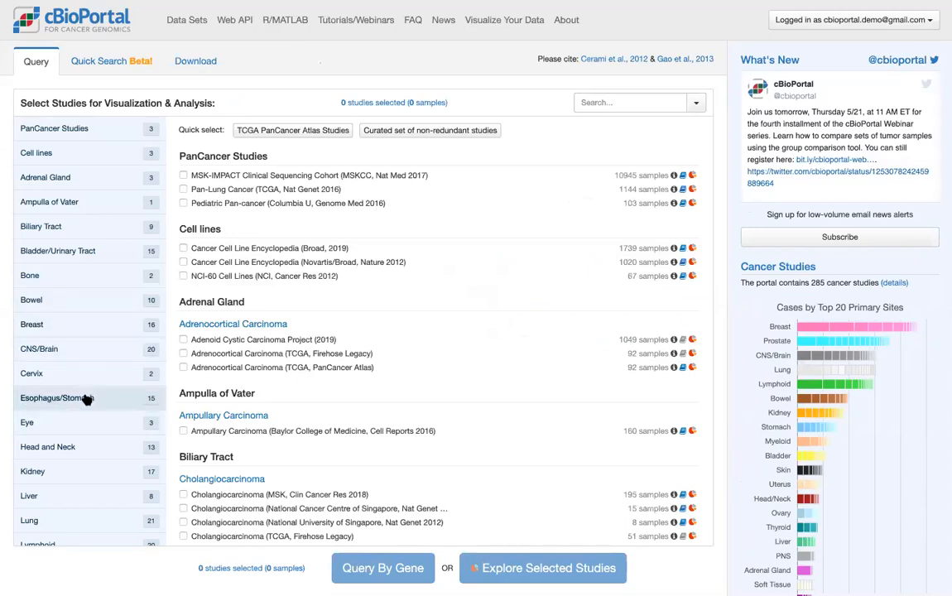
{"action": "scroll", "coordinate": [95, 426], "scroll_direction": "down", "scroll_amount": 1}
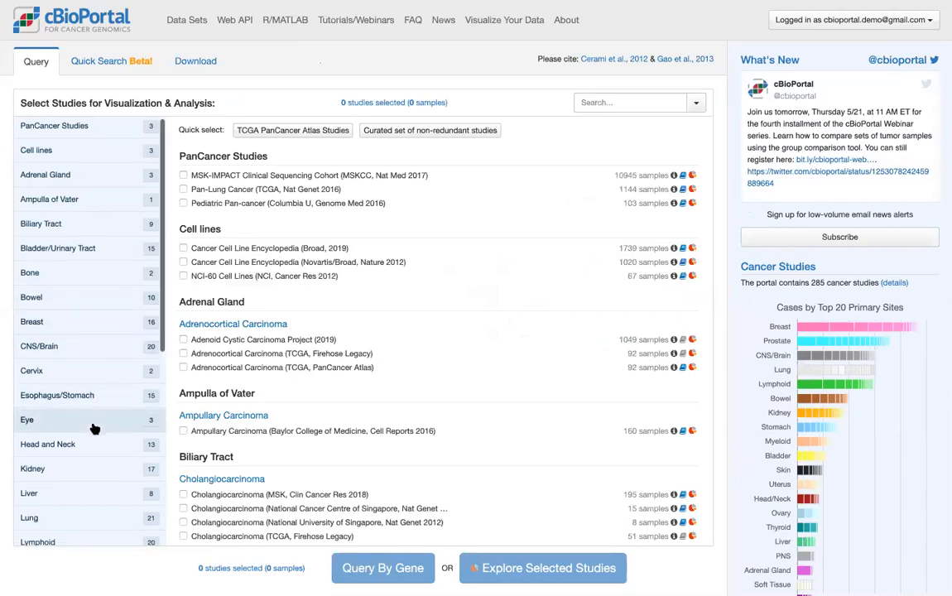
{"action": "left_click", "coordinate": [79, 345]}
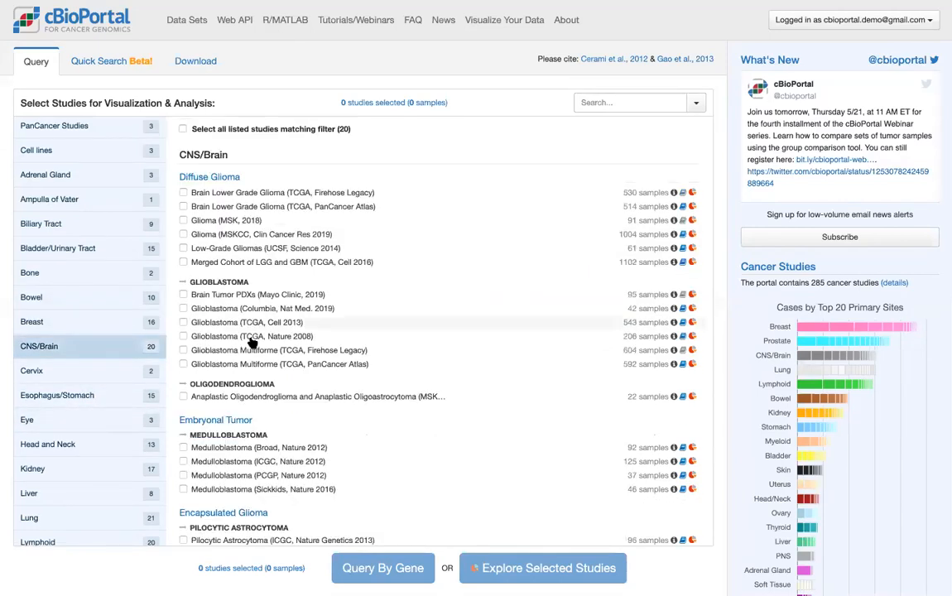
{"action": "left_click", "coordinate": [304, 193]}
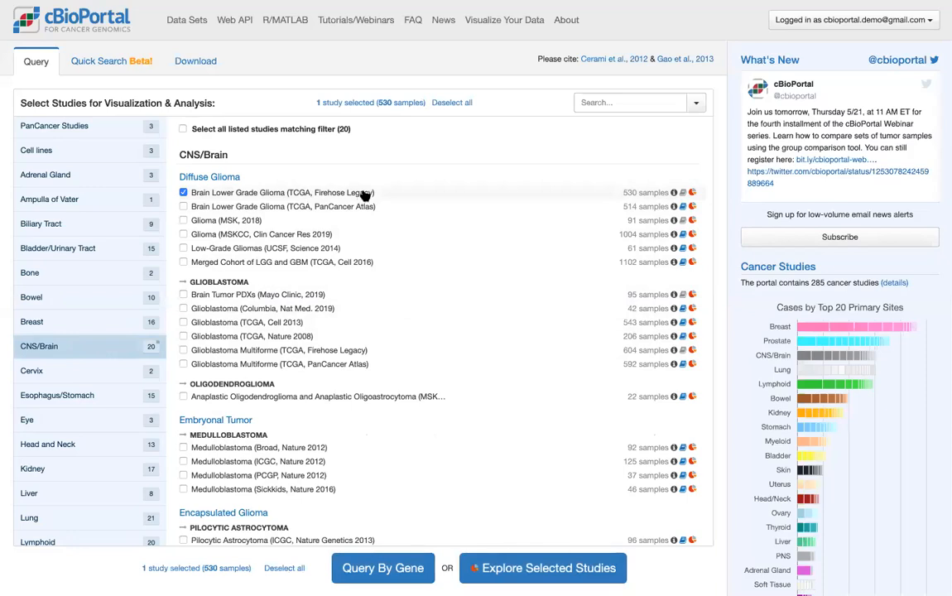
{"action": "left_click", "coordinate": [401, 572]}
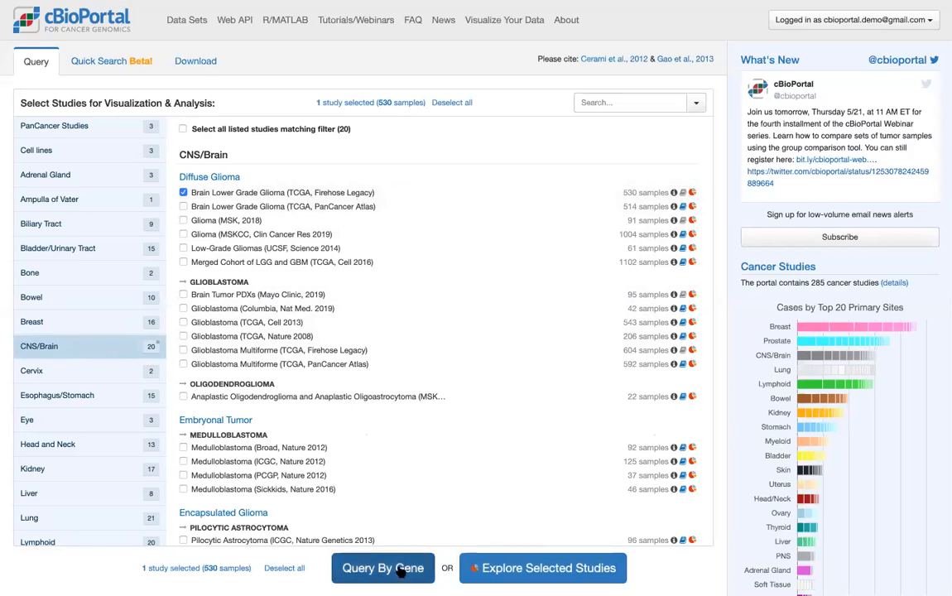
Enter the two OQL lines "EGFR: EXP>1" and "EGFR: EXP<-1" as the genes to query
{"action": "left_click", "coordinate": [322, 354]}
{"action": "type", "text": "EGFR: EXP>1 "}
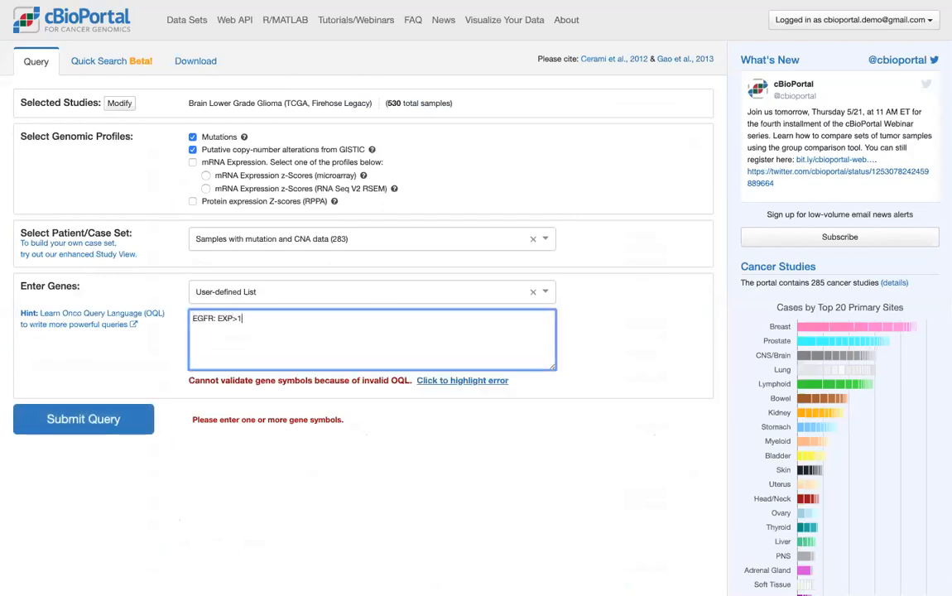
{"action": "type", "text": "E"}
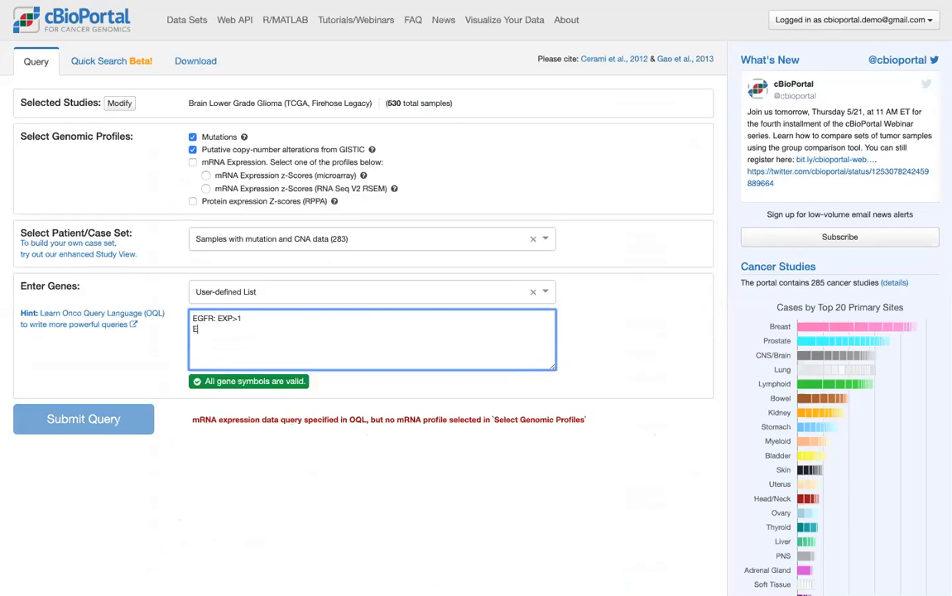
{"action": "type", "text": "GFR: EXP<-1"}
Include the mRNA Expression z-Scores (RNA Seq V2 RSEM) profile in the EGFR query and submit it
{"action": "left_click", "coordinate": [305, 164]}
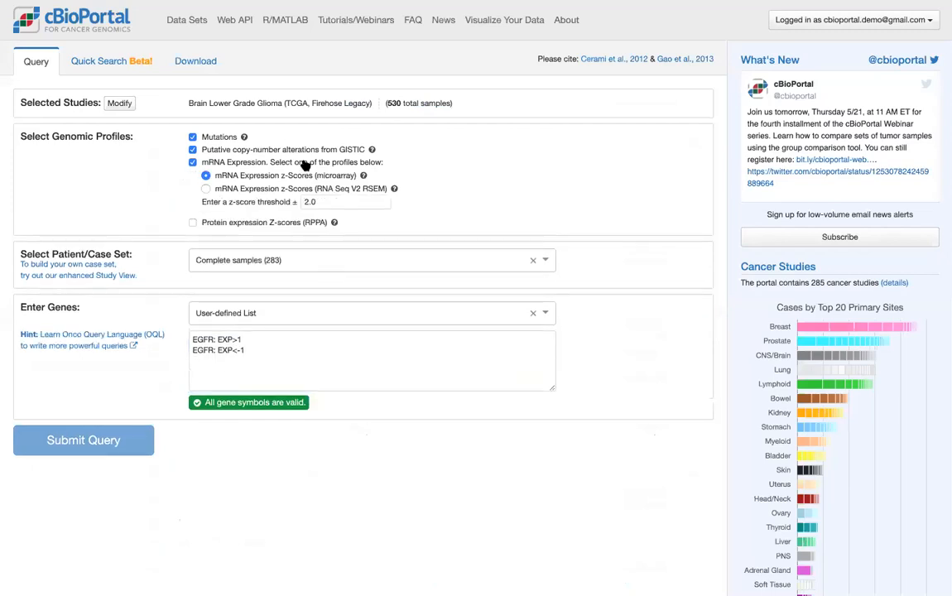
{"action": "left_click", "coordinate": [238, 189]}
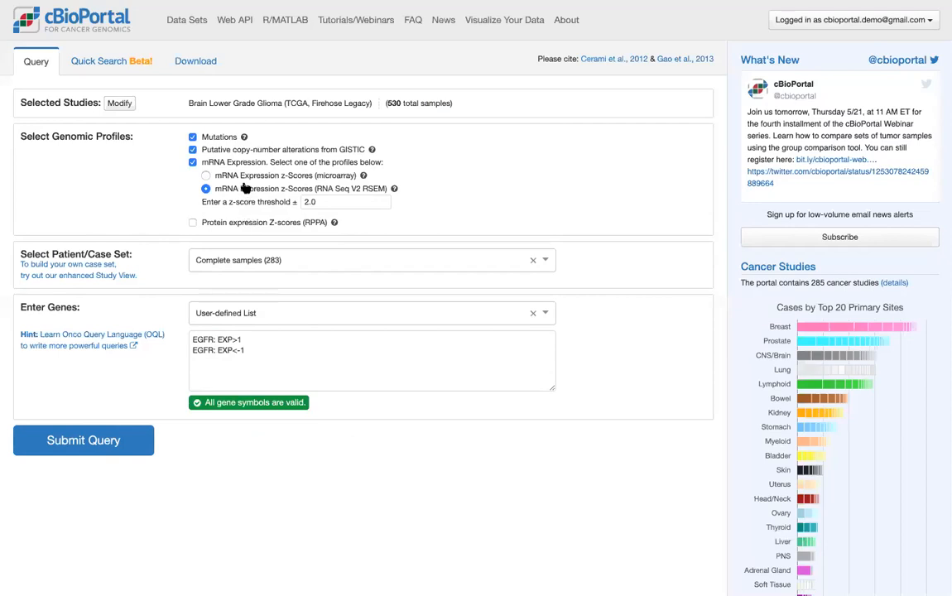
{"action": "left_click", "coordinate": [242, 343]}
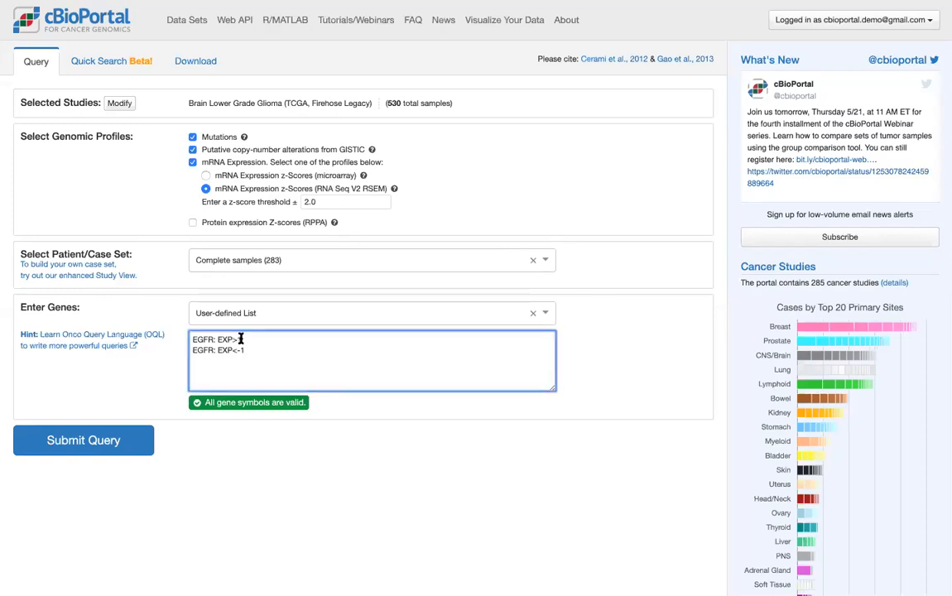
{"action": "triple_click", "coordinate": [241, 341]}
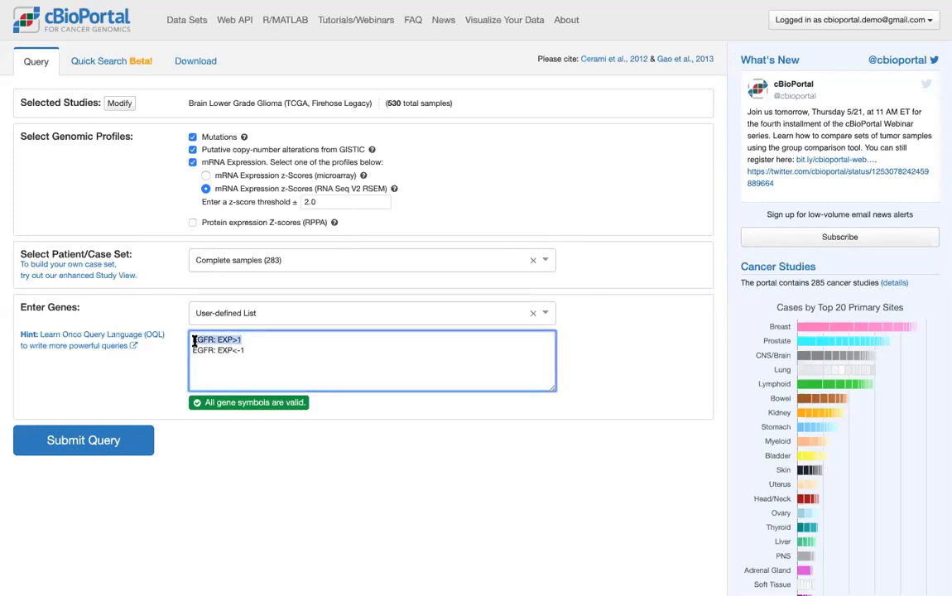
{"action": "left_click", "coordinate": [250, 350]}
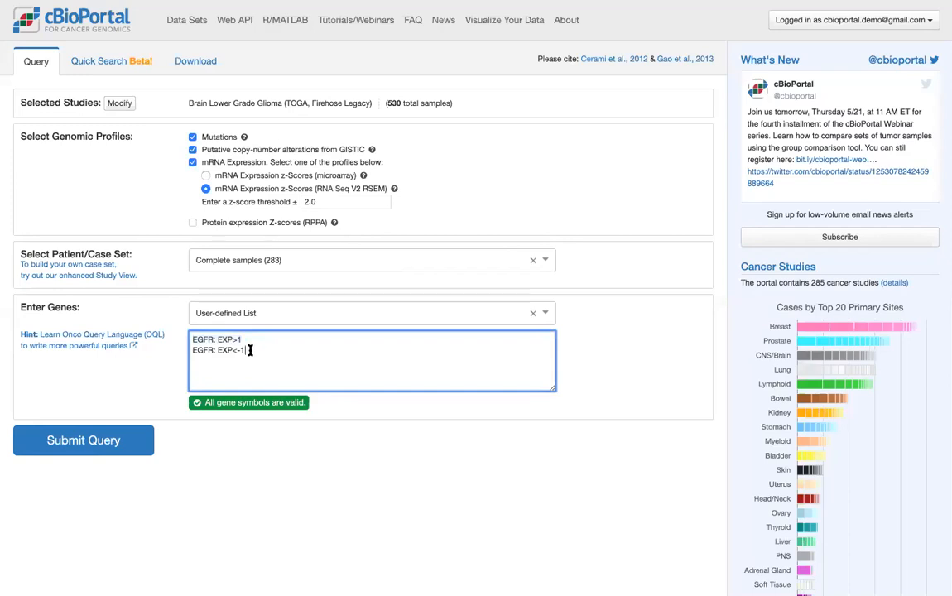
{"action": "left_click", "coordinate": [136, 443]}
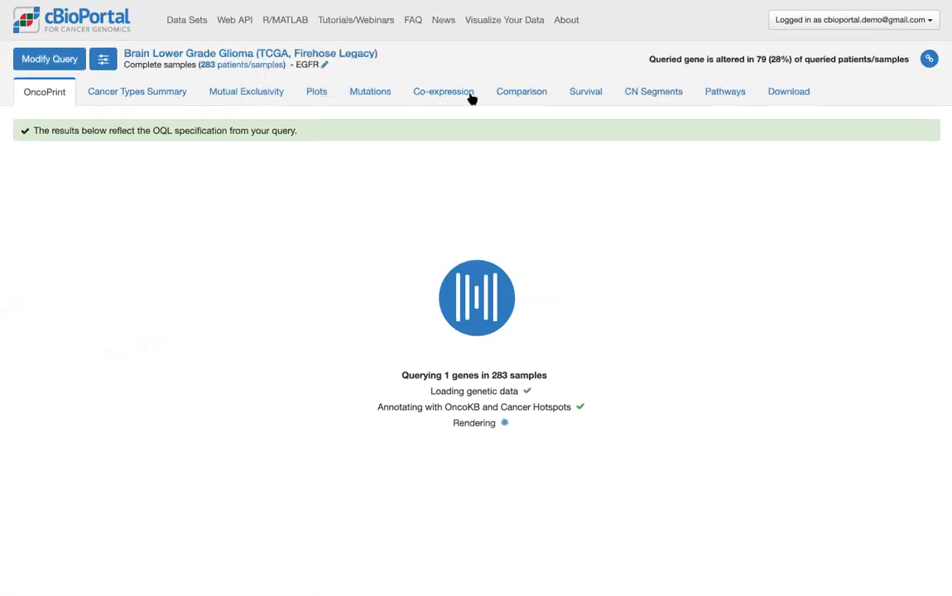
Compare only the EGFR: EXP>1 and EGFR: EXP<-1 groups and display their overall survival curves
{"action": "left_click", "coordinate": [520, 94]}
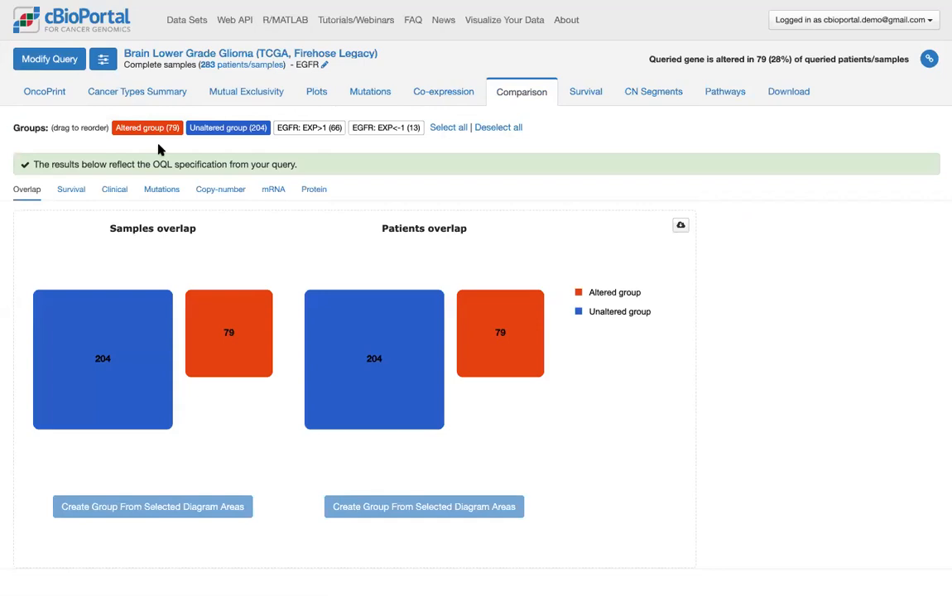
{"action": "left_click", "coordinate": [511, 130]}
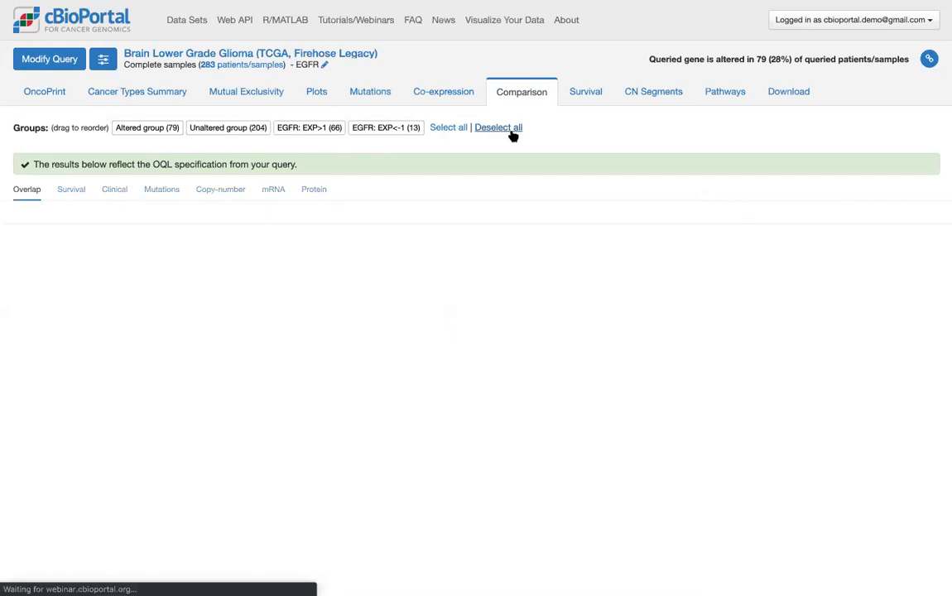
{"action": "left_click", "coordinate": [312, 130]}
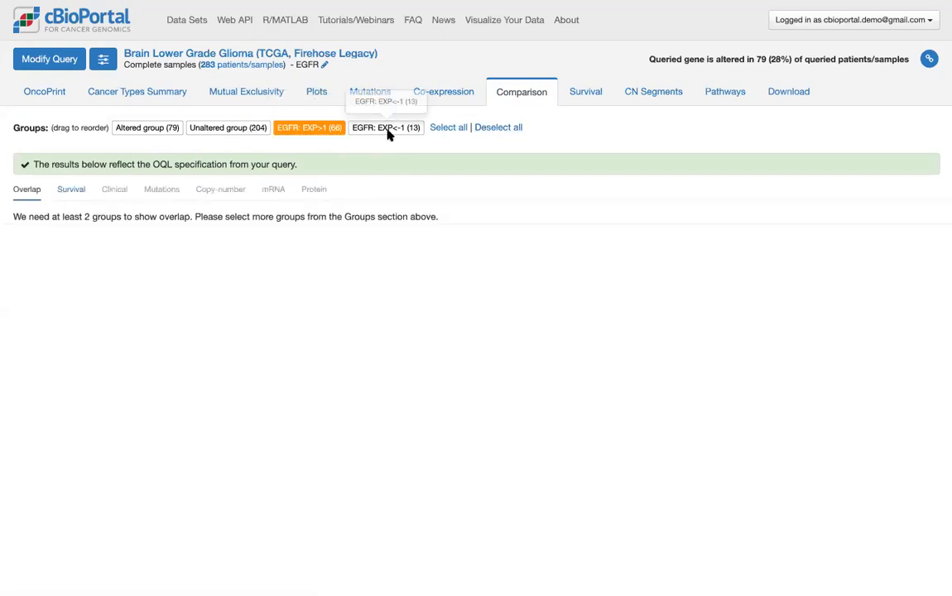
{"action": "left_click", "coordinate": [388, 132]}
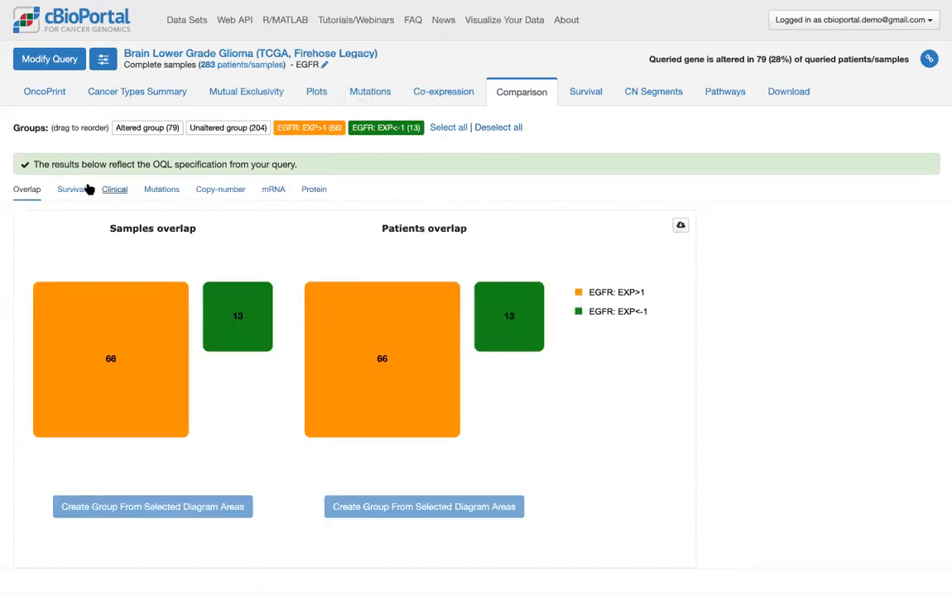
{"action": "left_click", "coordinate": [73, 189]}
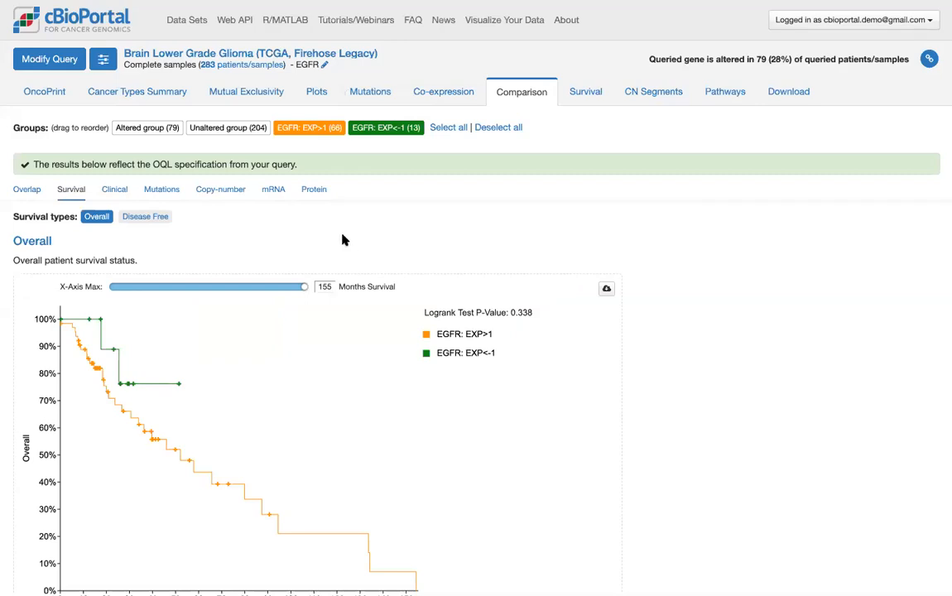
Open the glioma study's summary and add a chart of CIC mRNA Expression z-Scores (RNA Seq V2 RSEM)
{"action": "left_click", "coordinate": [207, 55]}
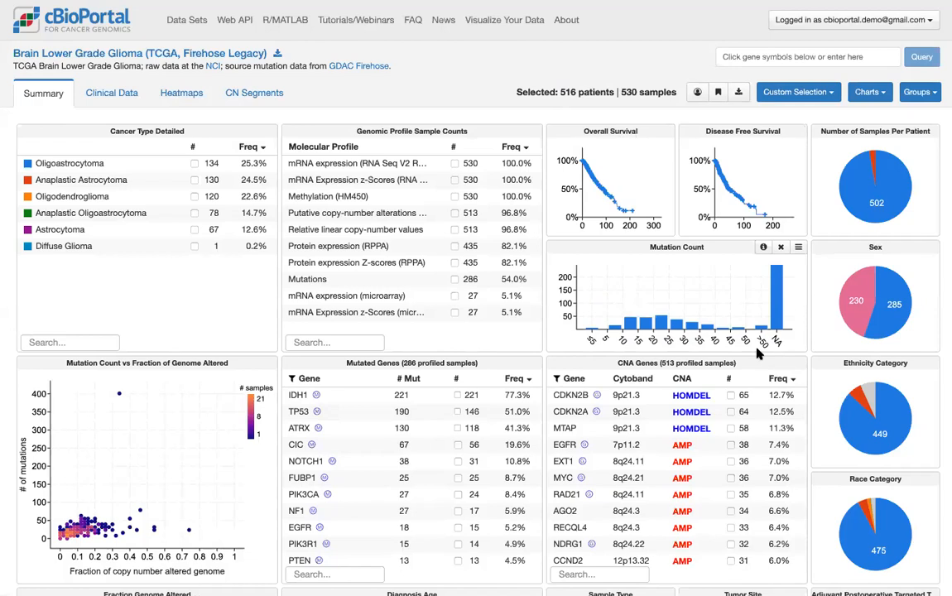
{"action": "left_click", "coordinate": [869, 95]}
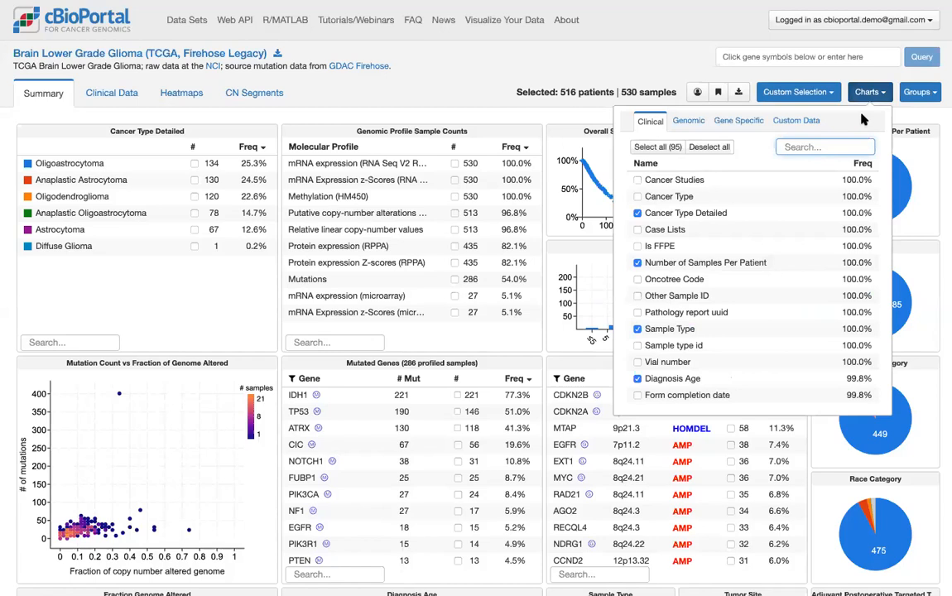
{"action": "left_click", "coordinate": [741, 122]}
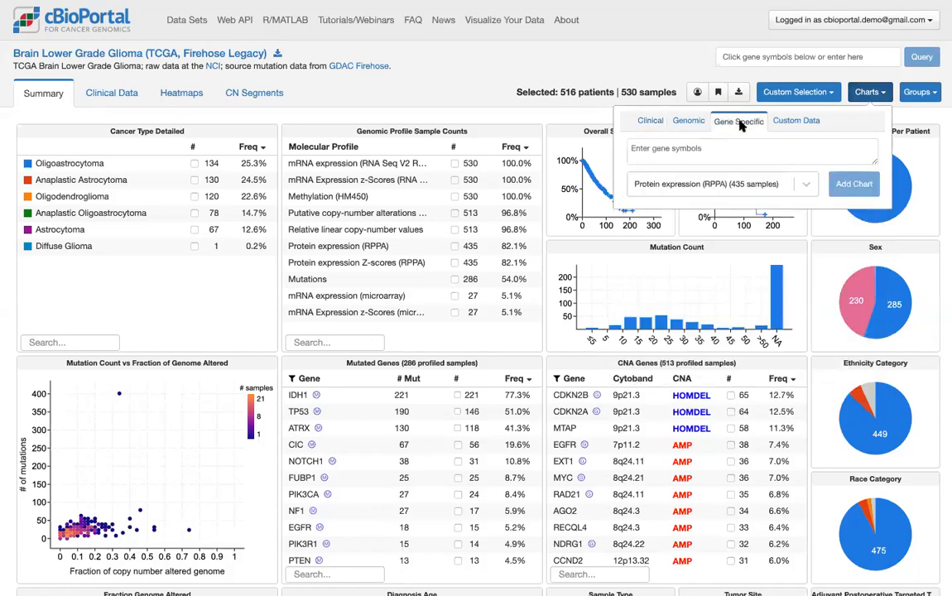
{"action": "left_click", "coordinate": [735, 148]}
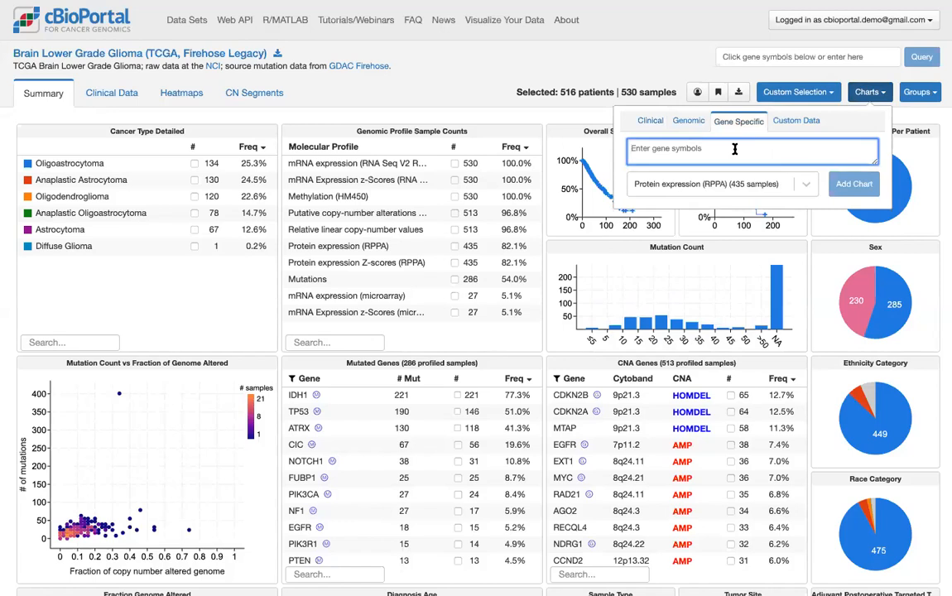
{"action": "type", "text": "CIC"}
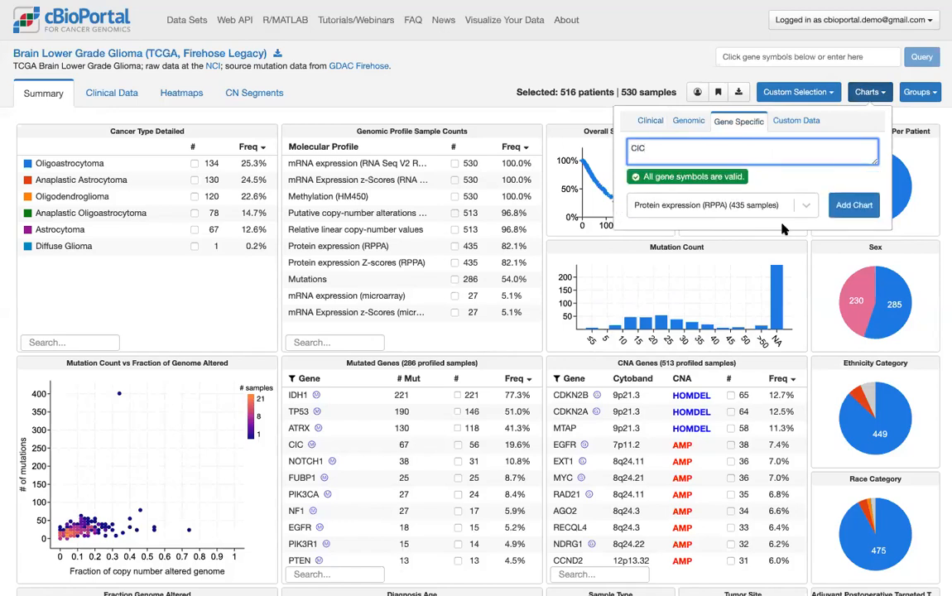
{"action": "left_click", "coordinate": [805, 205]}
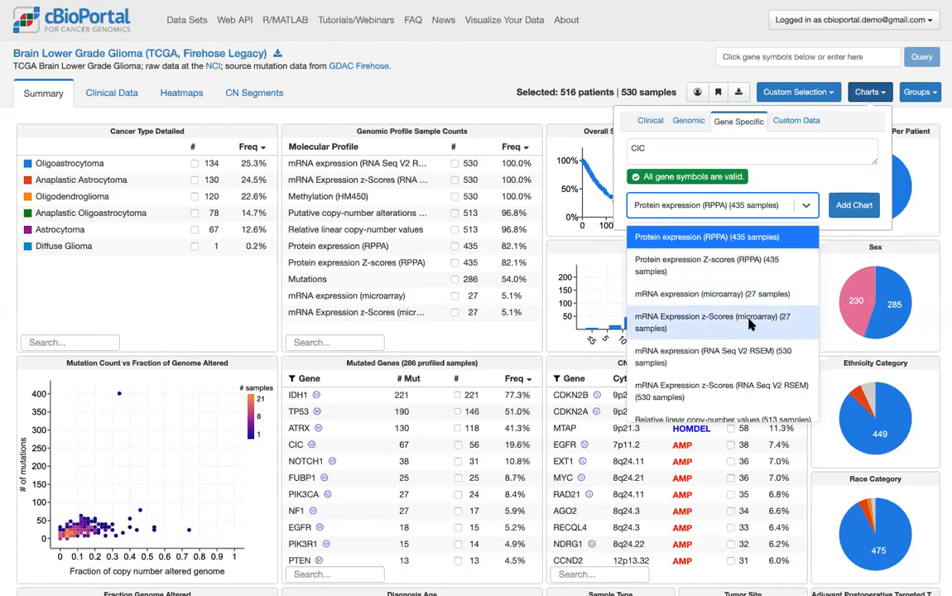
{"action": "scroll", "coordinate": [755, 344], "scroll_direction": "down", "scroll_amount": 1}
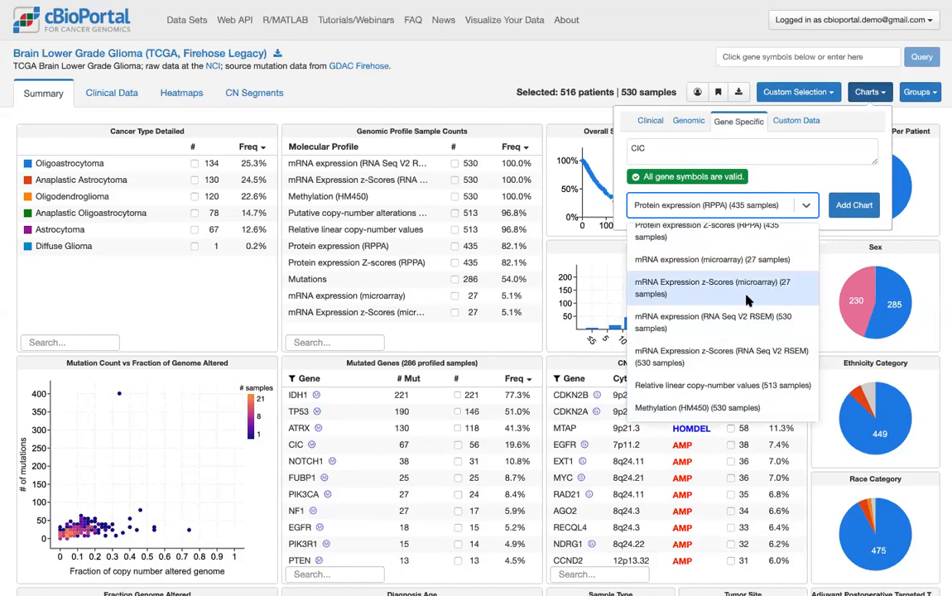
{"action": "left_click", "coordinate": [766, 357]}
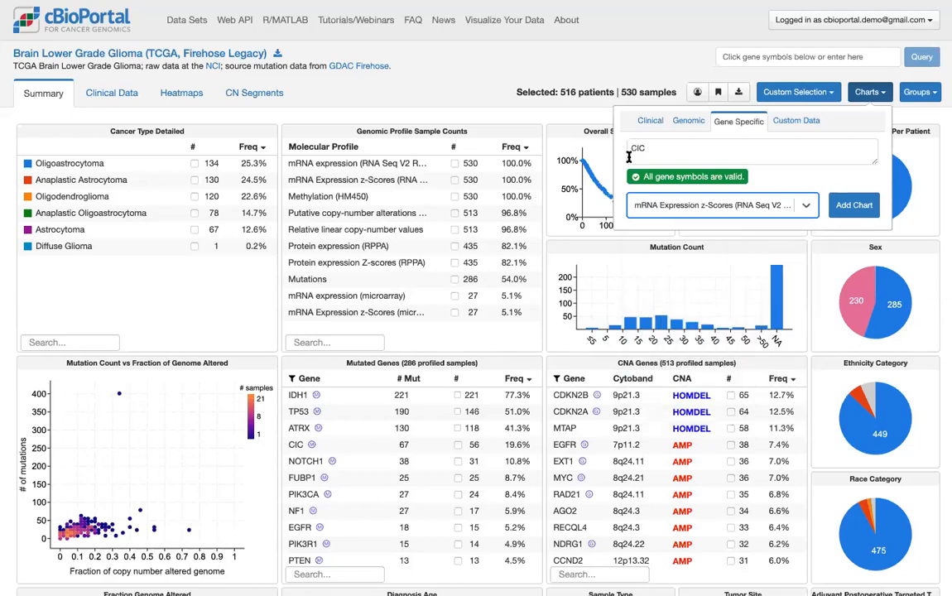
{"action": "left_click", "coordinate": [856, 207]}
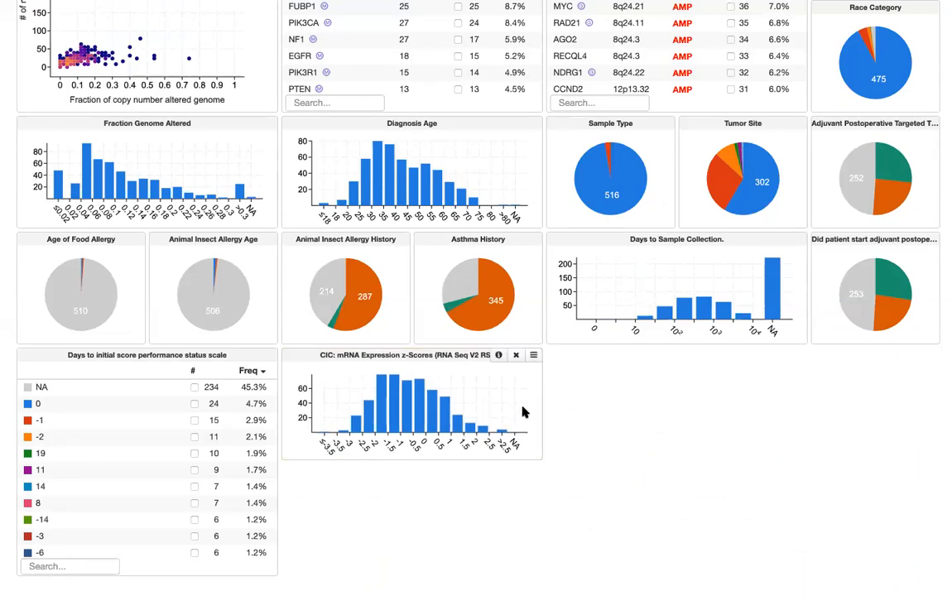
Filter the study's samples to CIC mRNA expression z-scores above 1, with NA included, using the CIC histogram
{"action": "left_click", "coordinate": [533, 354]}
{"action": "mouse_move", "coordinate": [530, 372]}
{"action": "left_click_drag", "start_coordinate": [451, 397], "coordinate": [525, 413]}
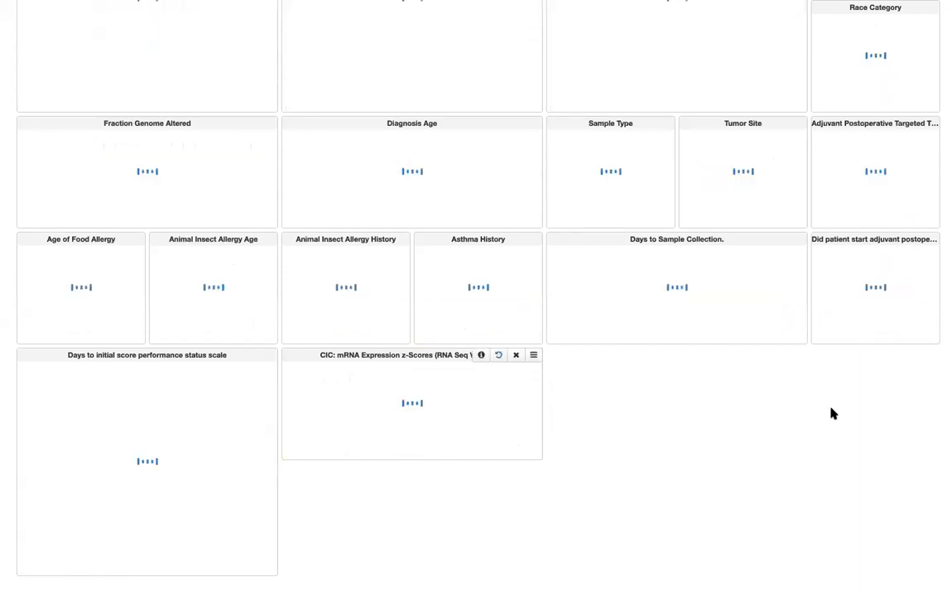
{"action": "scroll", "coordinate": [834, 414], "scroll_direction": "up", "scroll_amount": 6}
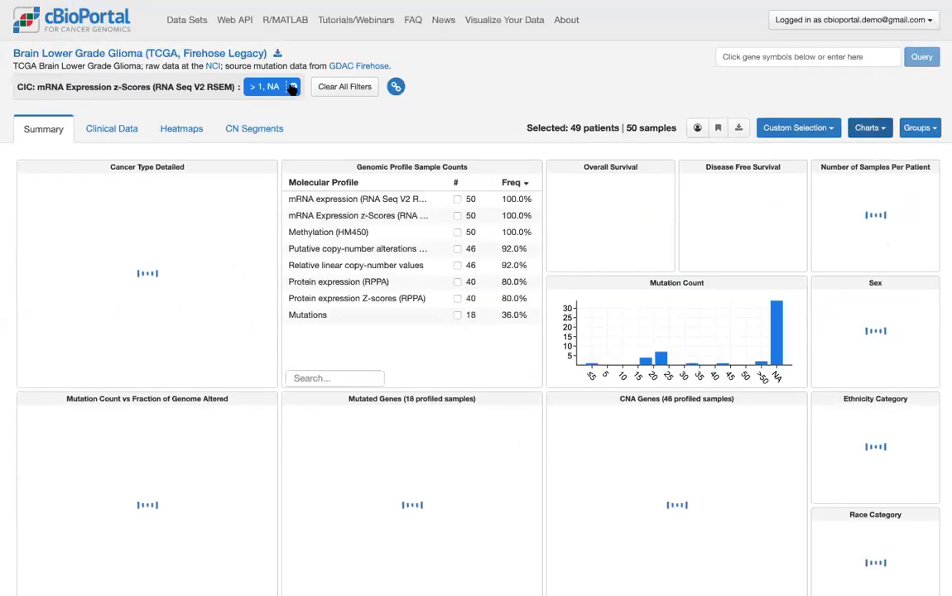
{"action": "scroll", "coordinate": [547, 346], "scroll_direction": "down", "scroll_amount": 6}
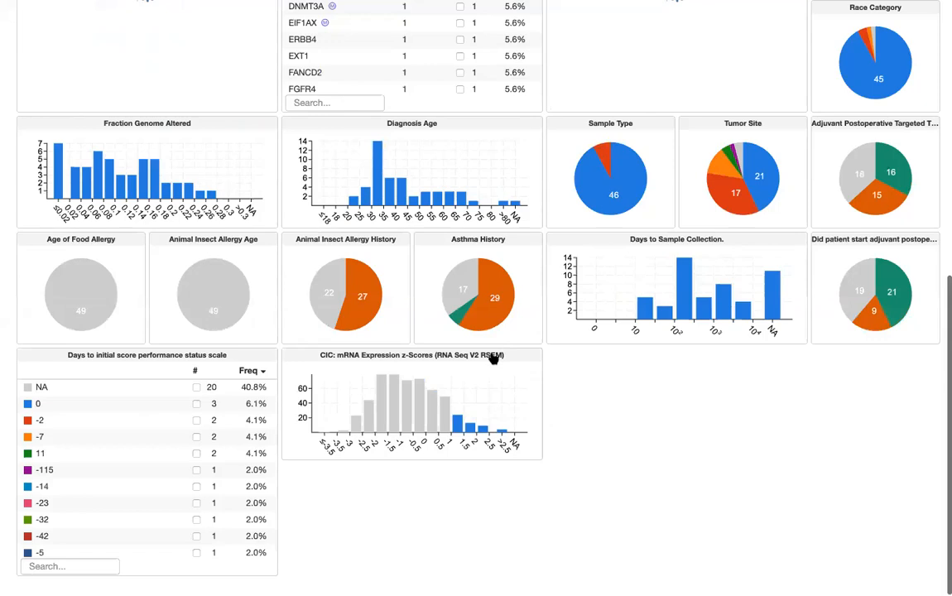
Reset the CIC expression filter and select only the samples with z-scores above 1, leaving out NA
{"action": "left_click", "coordinate": [500, 356]}
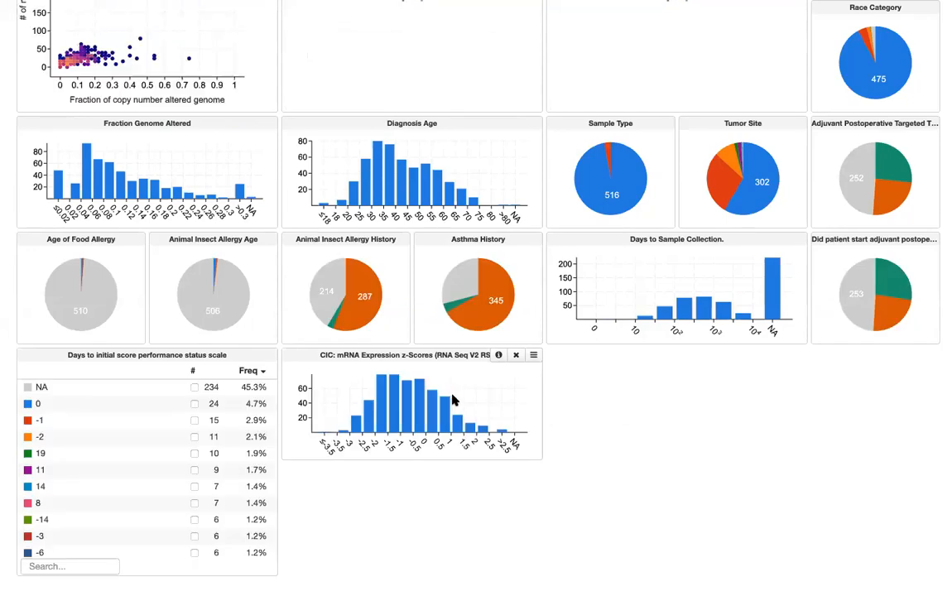
{"action": "left_click_drag", "start_coordinate": [452, 403], "coordinate": [510, 404]}
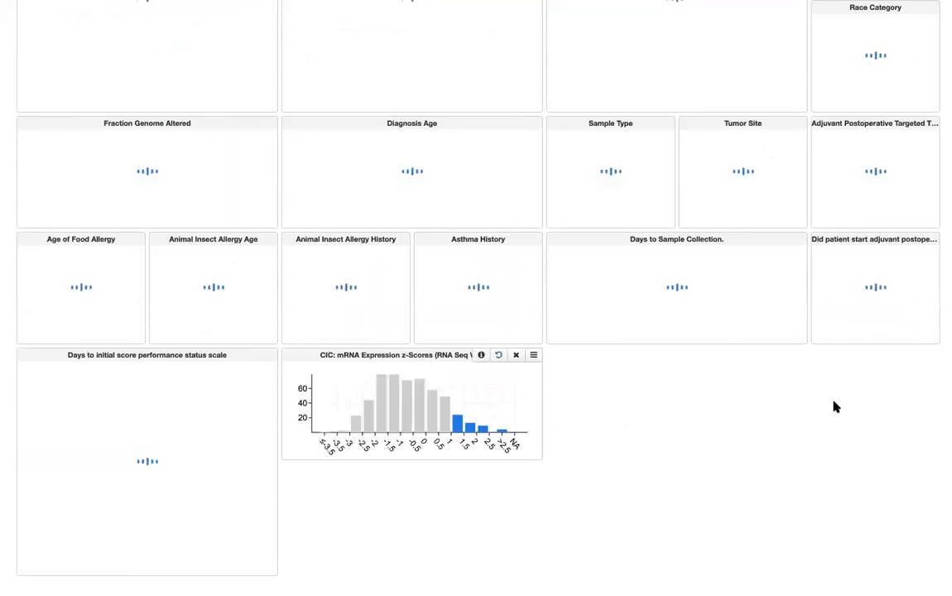
{"action": "scroll", "coordinate": [774, 239], "scroll_direction": "up", "scroll_amount": 6}
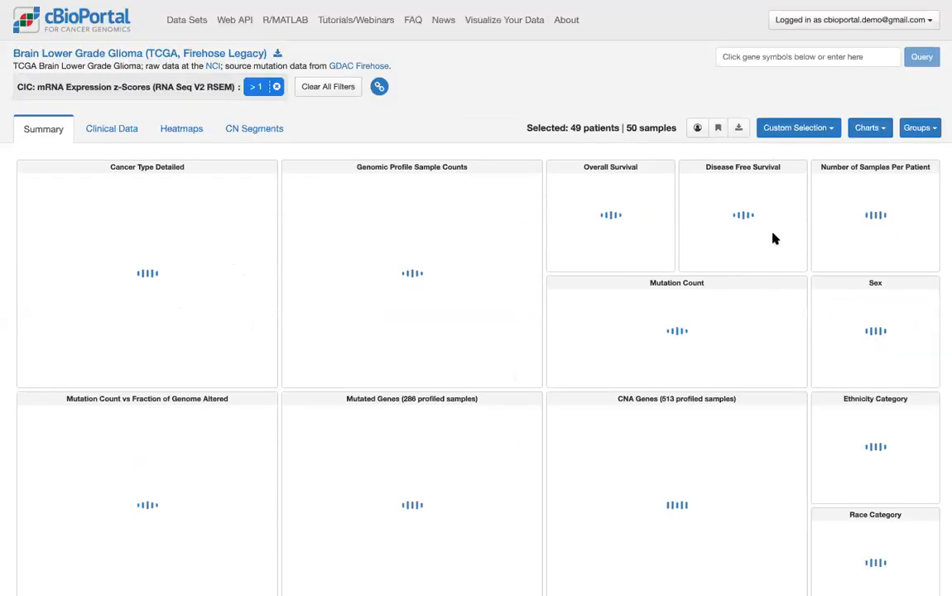
Create a group named "CIC z>1" from the selected samples
{"action": "left_click", "coordinate": [931, 128]}
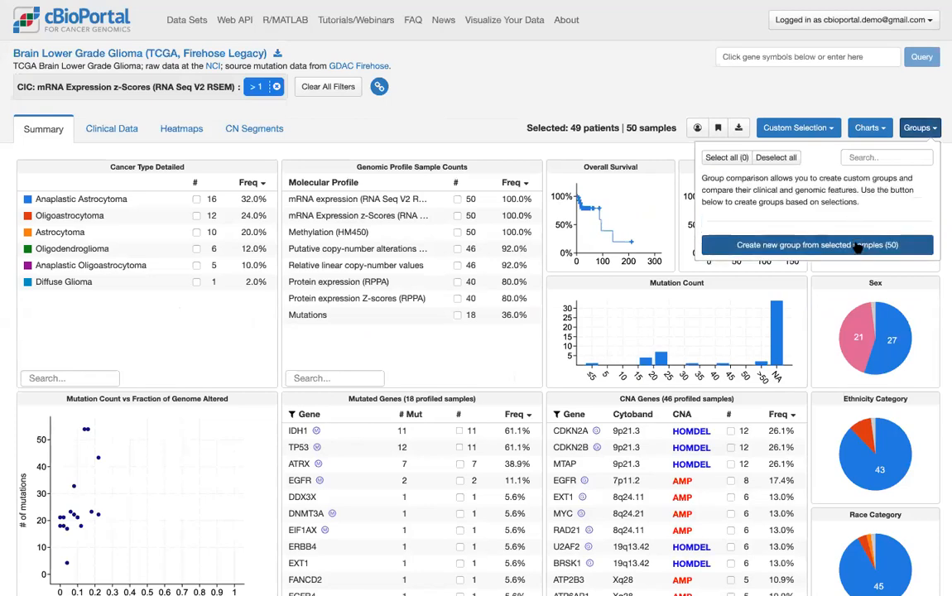
{"action": "left_click", "coordinate": [799, 247]}
{"action": "left_click", "coordinate": [800, 250]}
{"action": "type", "text": "CIC "}
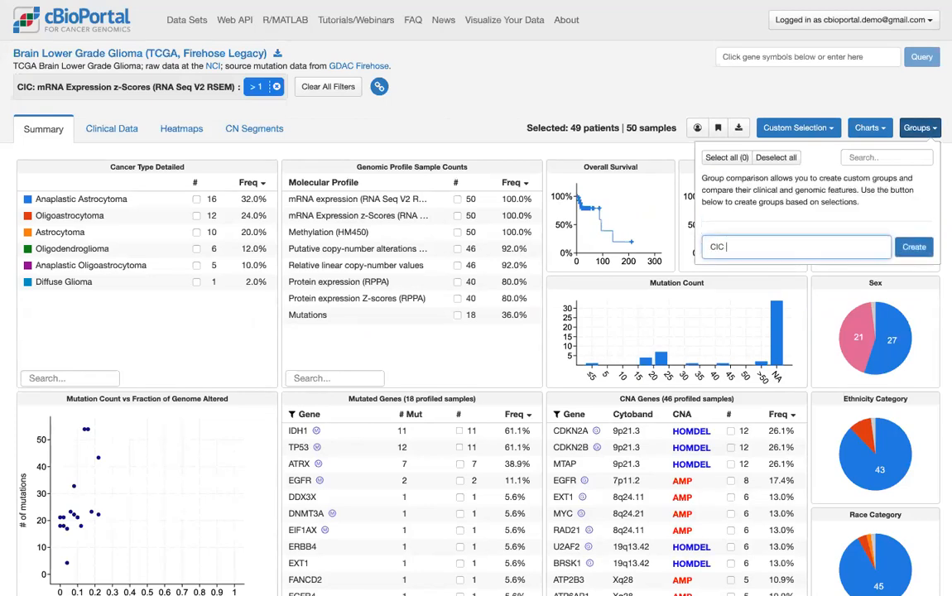
{"action": "type", "text": "z>1"}
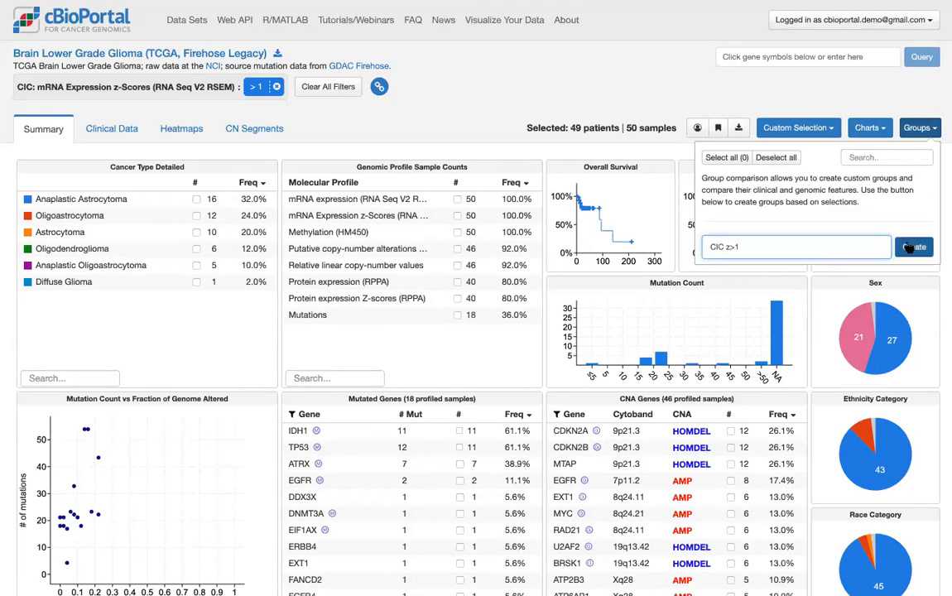
{"action": "left_click", "coordinate": [909, 247]}
Clear all filters and filter the study to samples with CIC mRNA expression z-scores of -1 or lower
{"action": "left_click", "coordinate": [352, 90]}
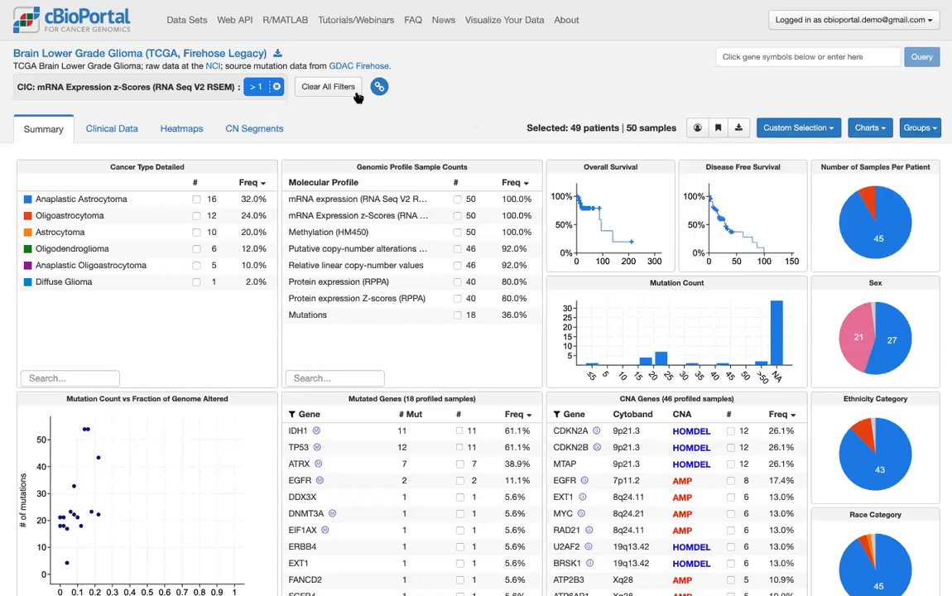
{"action": "scroll", "coordinate": [530, 207], "scroll_direction": "down", "scroll_amount": 6}
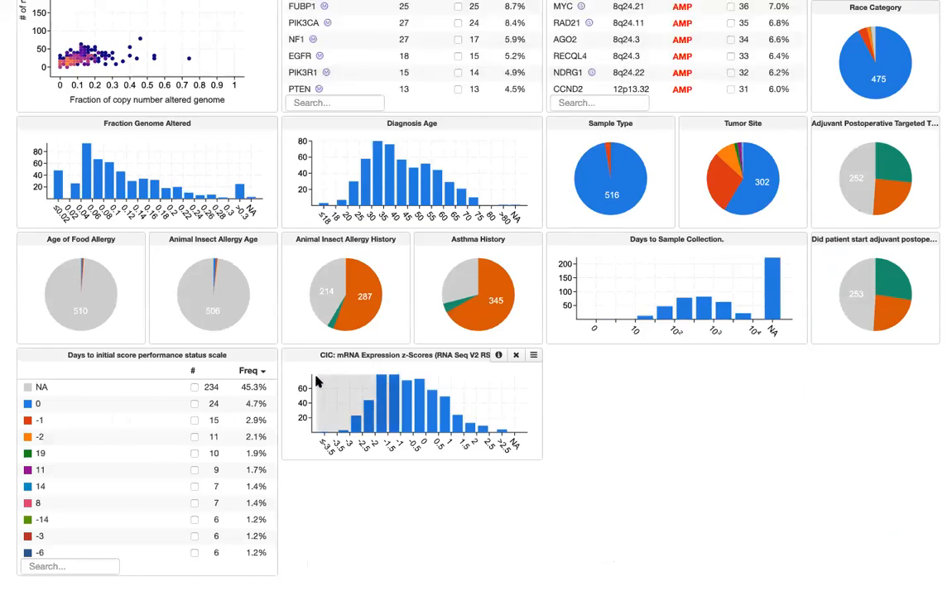
{"action": "left_click_drag", "start_coordinate": [317, 381], "coordinate": [316, 383]}
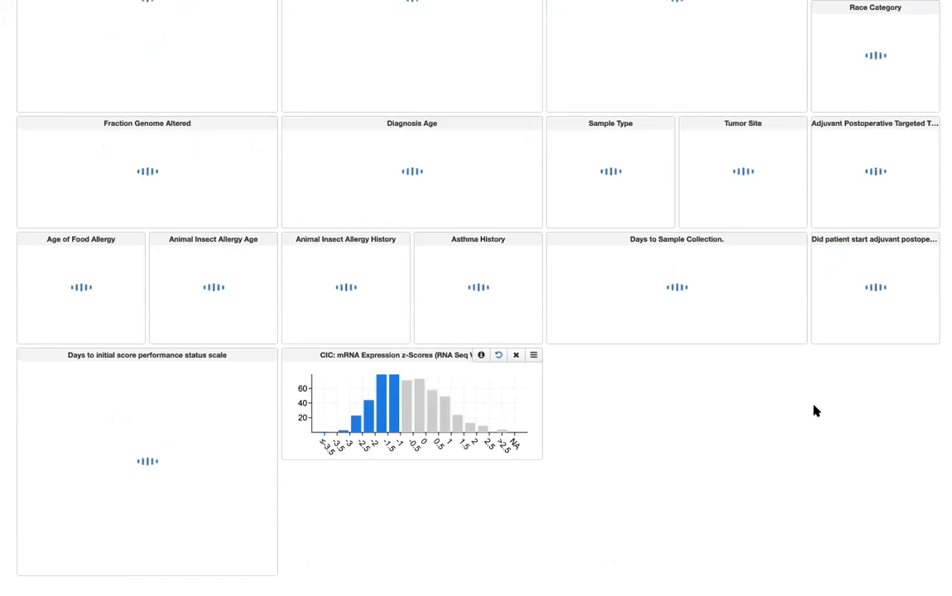
{"action": "scroll", "coordinate": [795, 290], "scroll_direction": "up", "scroll_amount": 6}
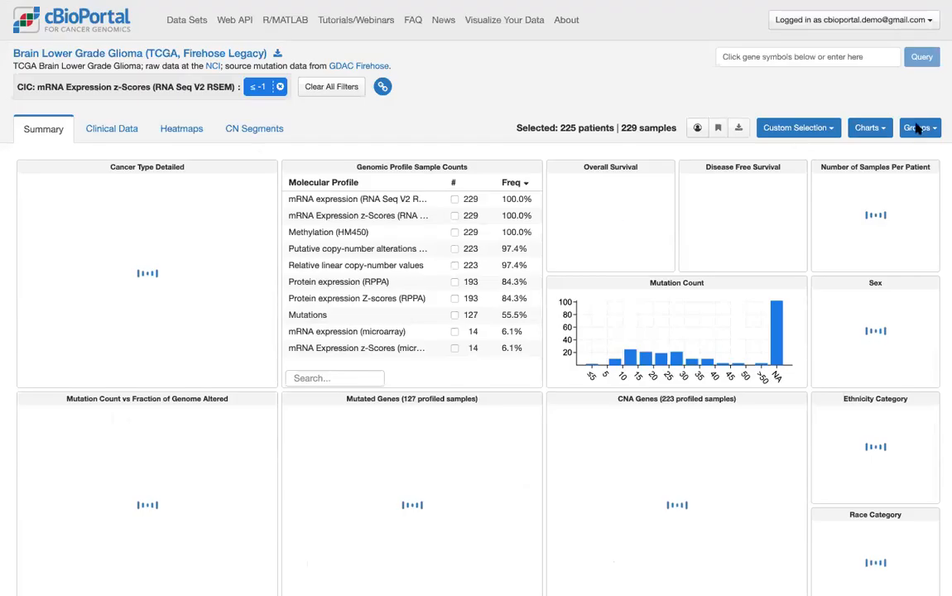
Create a group named "CIC z<-1" from the selected samples
{"action": "left_click", "coordinate": [919, 128]}
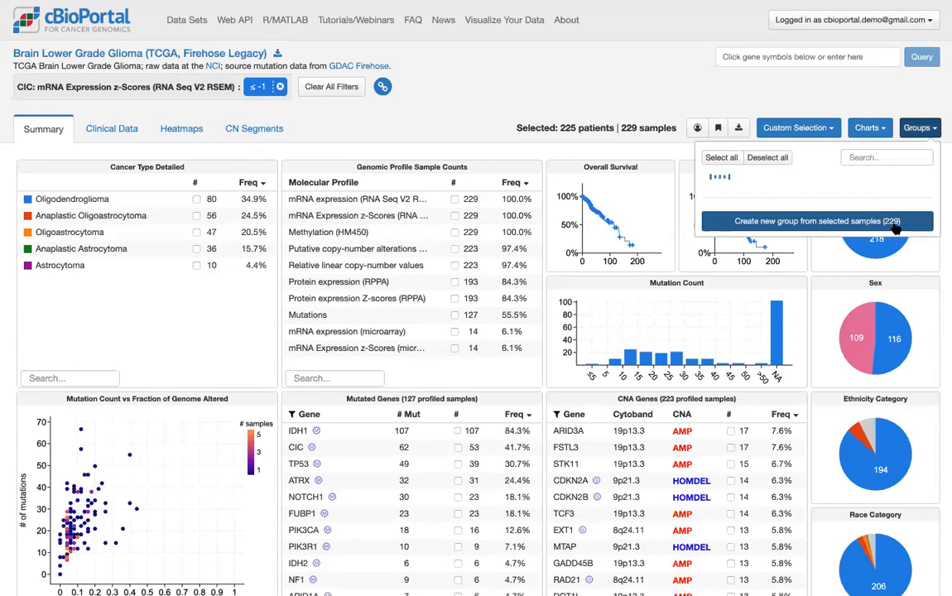
{"action": "left_click", "coordinate": [833, 253]}
{"action": "type", "text": "CIC z<=-1"}
{"action": "left_click", "coordinate": [915, 256]}
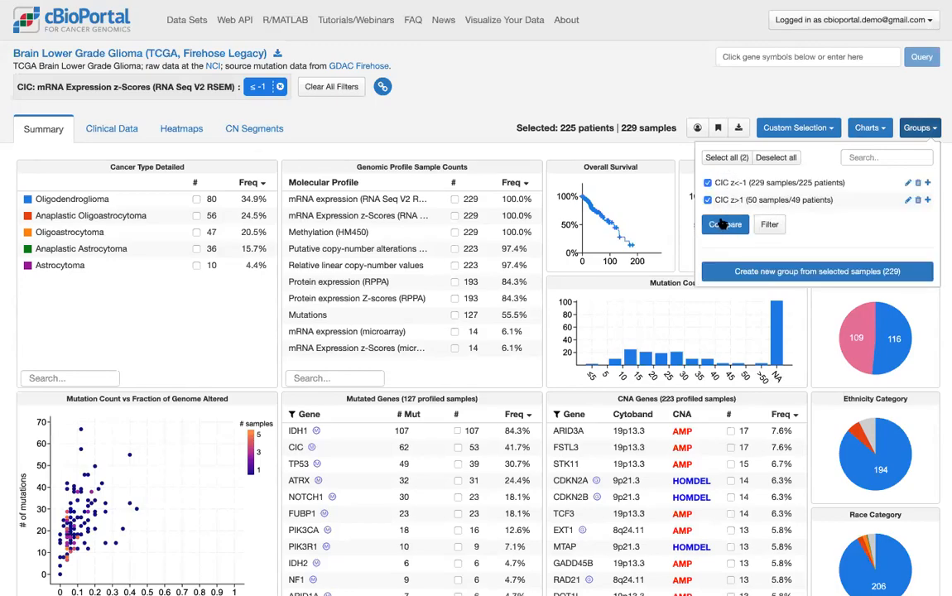
Compare the CIC z<-1 and CIC z>1 groups, viewing their overall and disease-free survival curves and their mRNA comparison
{"action": "left_click", "coordinate": [723, 226]}
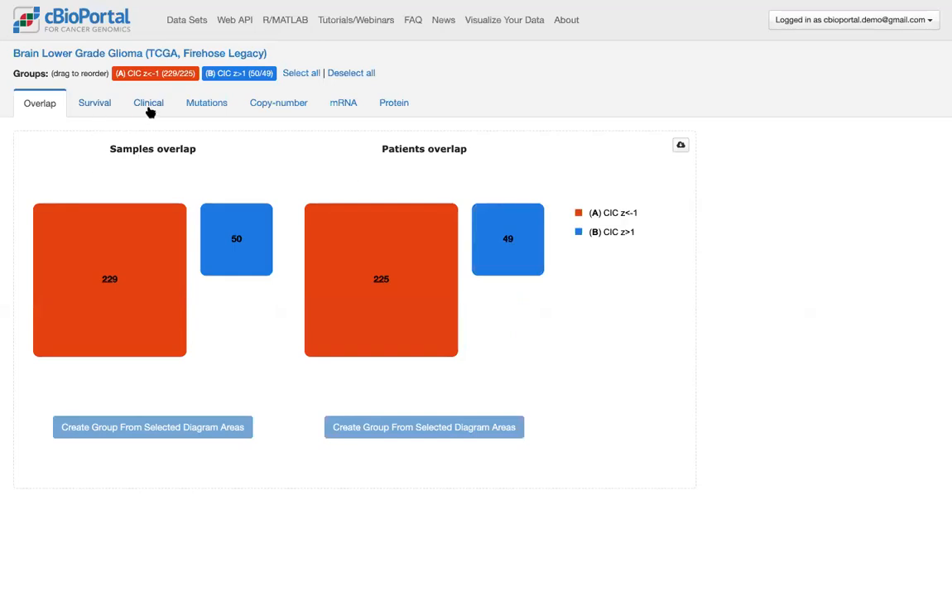
{"action": "left_click", "coordinate": [94, 110]}
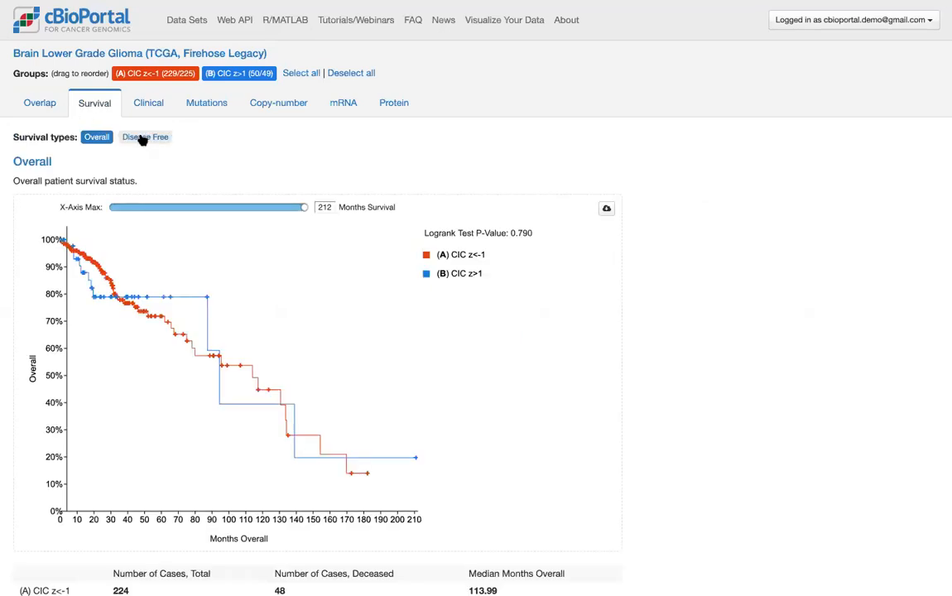
{"action": "left_click", "coordinate": [142, 138]}
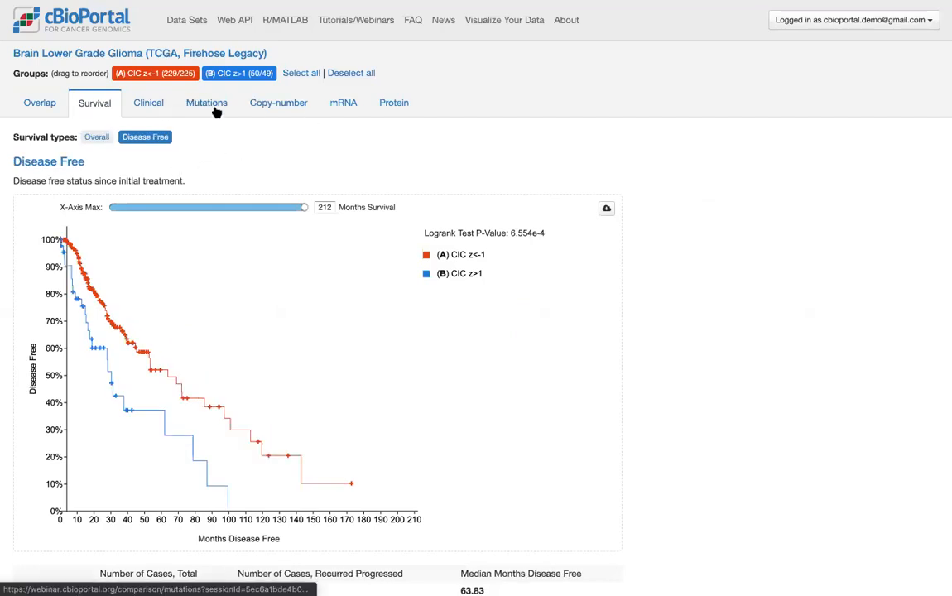
{"action": "left_click", "coordinate": [335, 104]}
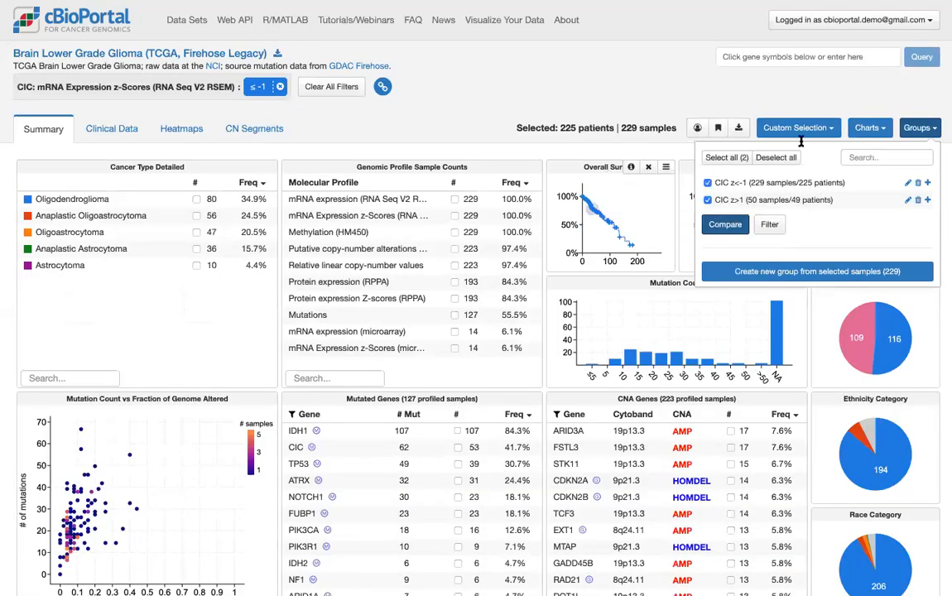
Add gene-specific charts of mRNA Expression z-Scores (RNA Seq V2 RSEM) for EGFR and PTEN to the study summary
{"action": "left_click", "coordinate": [883, 128]}
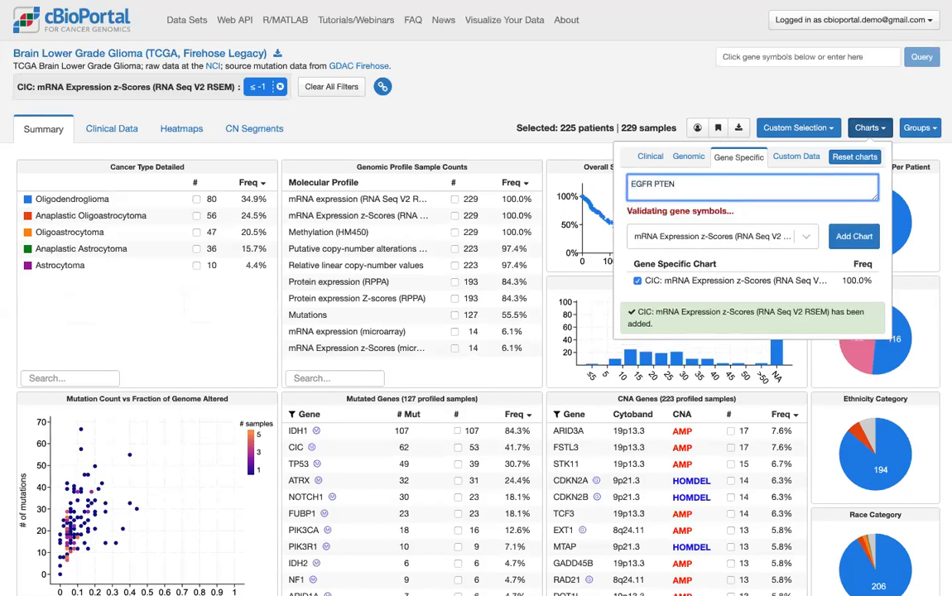
{"action": "left_click", "coordinate": [854, 241]}
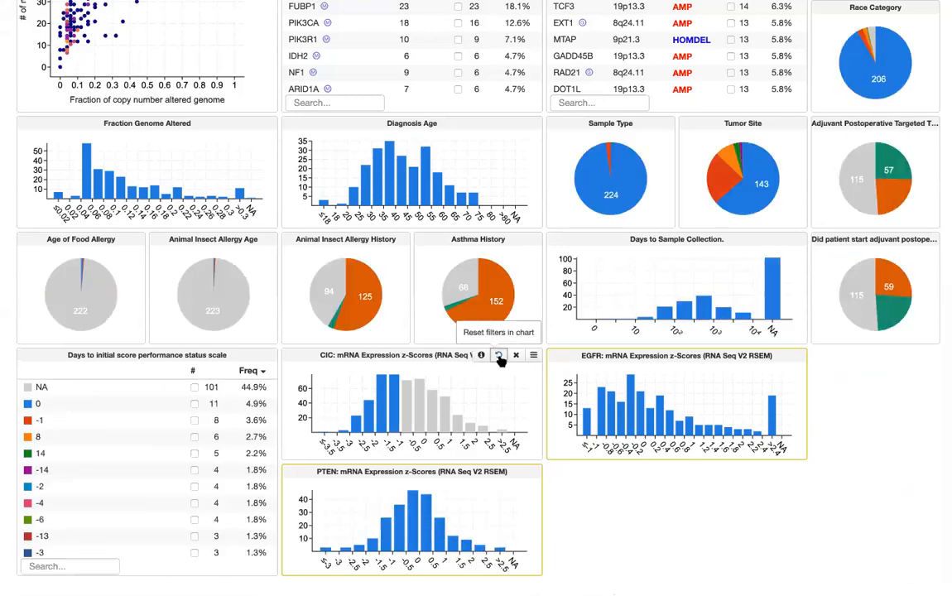
Reset the CIC expression filter and filter the study to samples with EGFR mRNA expression z-scores above 1
{"action": "left_click", "coordinate": [499, 357]}
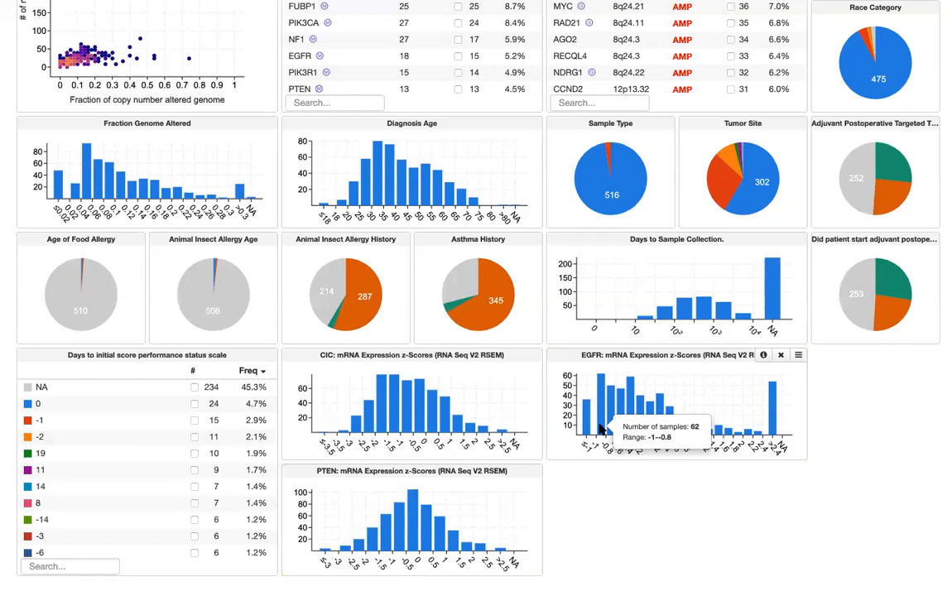
{"action": "mouse_move", "coordinate": [691, 369]}
{"action": "left_mouse_down"}
{"action": "mouse_move", "coordinate": [779, 410]}
{"action": "mouse_move", "coordinate": [775, 386]}
{"action": "mouse_move", "coordinate": [809, 445]}
{"action": "left_mouse_up"}
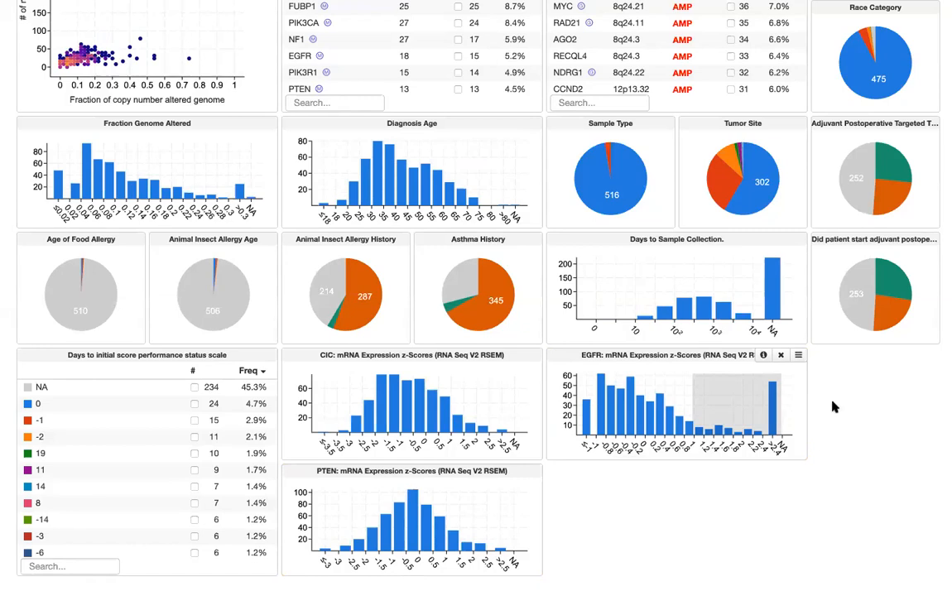
{"action": "left_click_drag", "start_coordinate": [835, 406], "coordinate": [851, 395]}
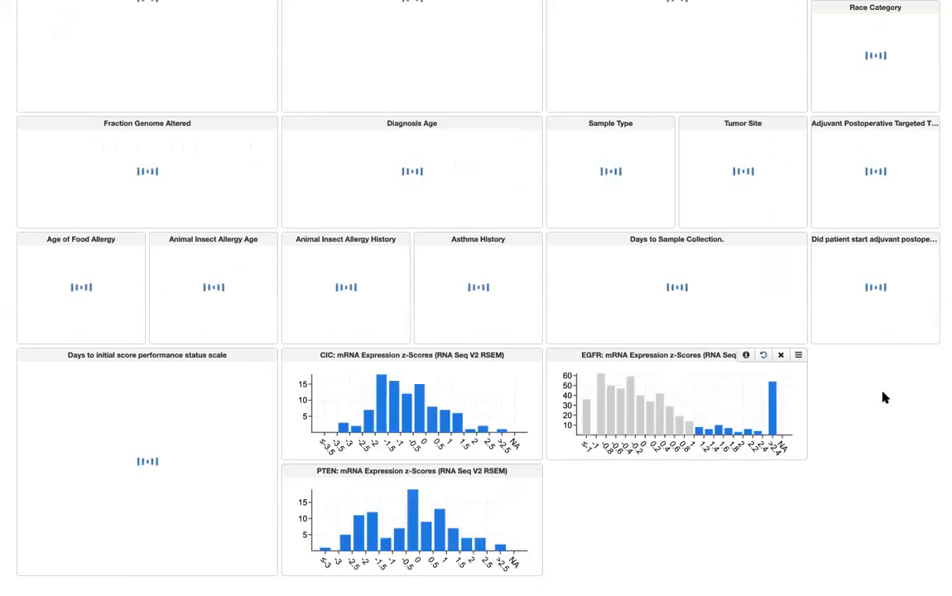
{"action": "scroll", "coordinate": [827, 127], "scroll_direction": "up", "scroll_amount": 6}
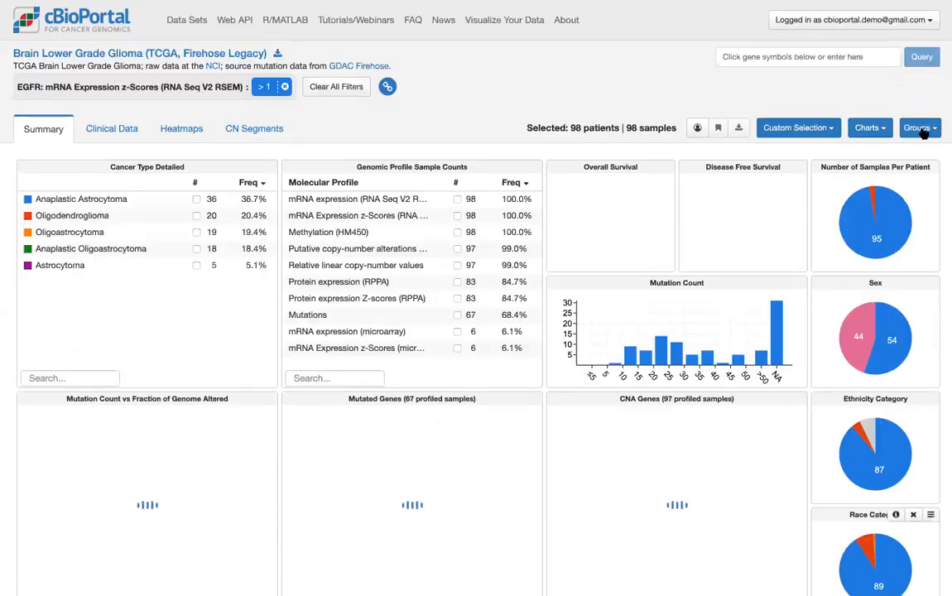
Create a group named "EGFR high" from the selected samples
{"action": "left_click", "coordinate": [921, 129]}
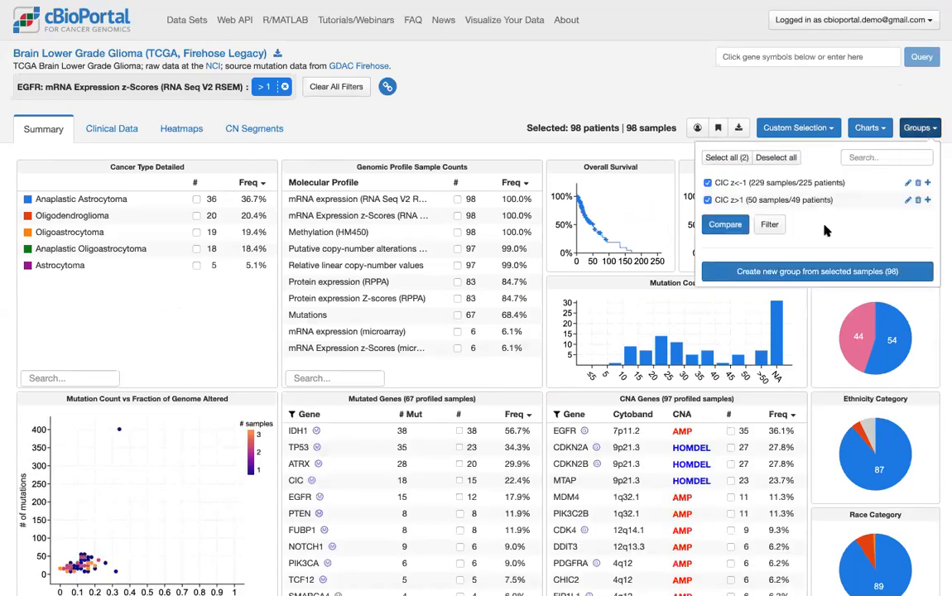
{"action": "left_click", "coordinate": [838, 274]}
{"action": "type", "text": "EG"}
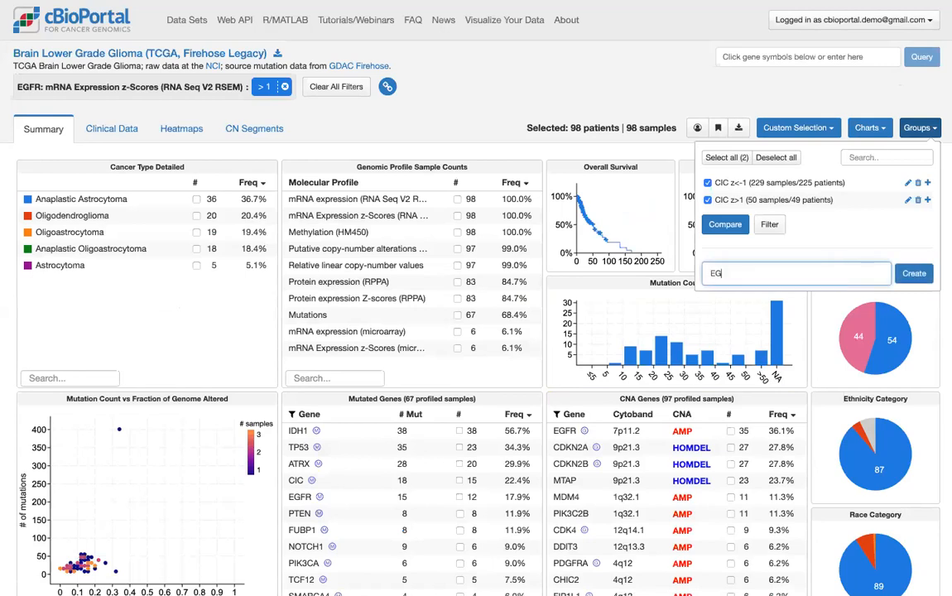
{"action": "type", "text": "FR high"}
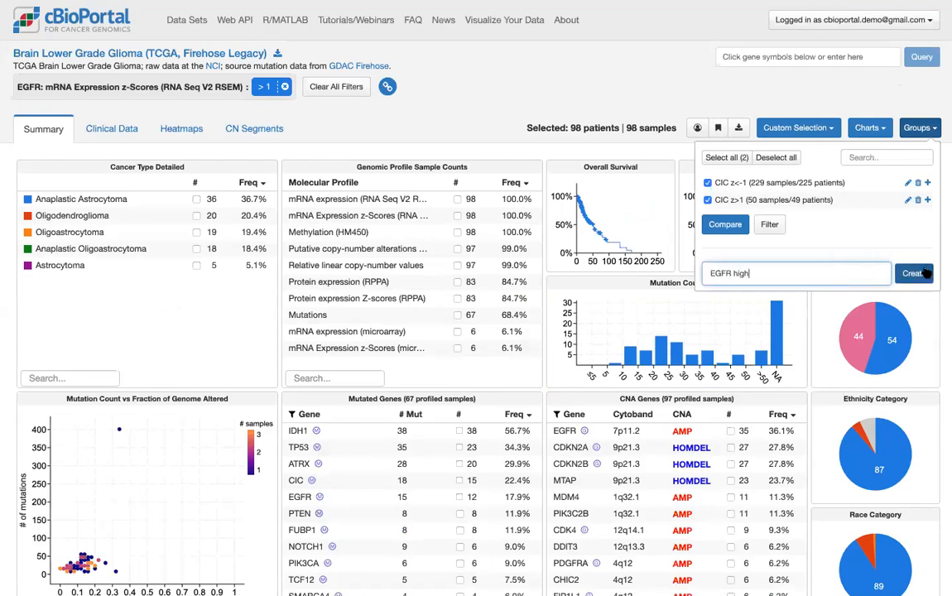
{"action": "left_click", "coordinate": [914, 273]}
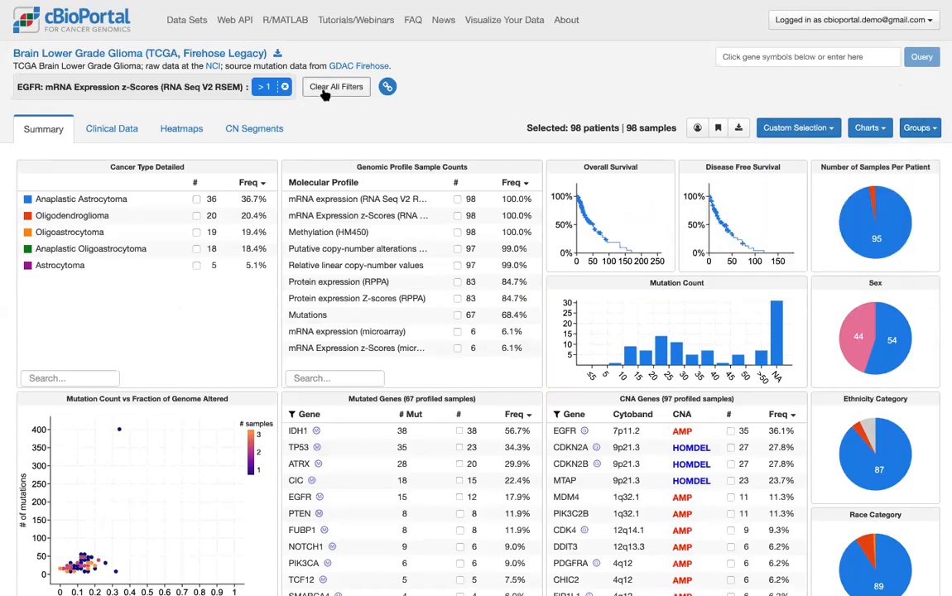
Clear all filters and filter the study to samples with PTEN mRNA expression z-scores of -1 or lower
{"action": "left_click", "coordinate": [352, 90]}
{"action": "scroll", "coordinate": [585, 535], "scroll_direction": "down", "scroll_amount": 6}
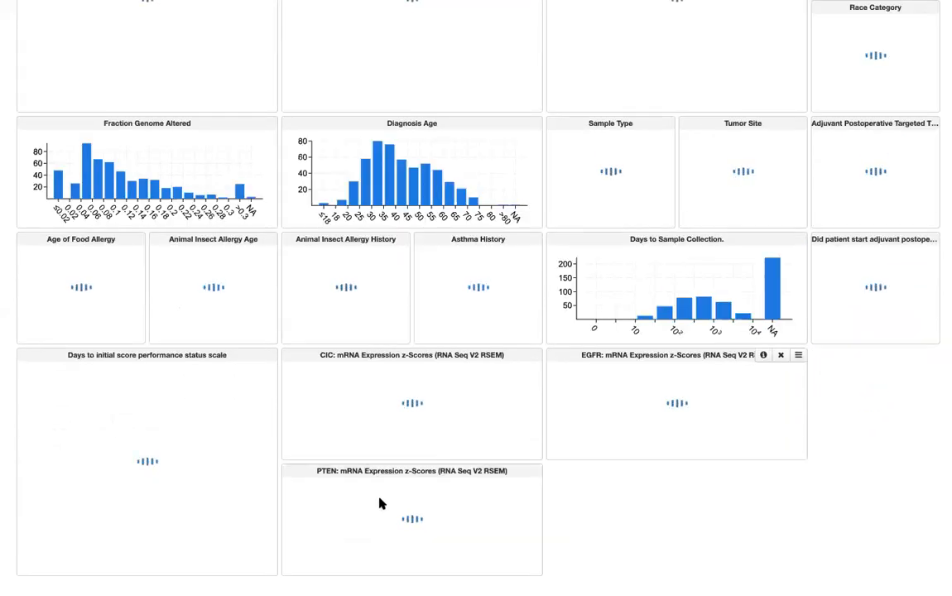
{"action": "left_click_drag", "start_coordinate": [391, 504], "coordinate": [316, 505]}
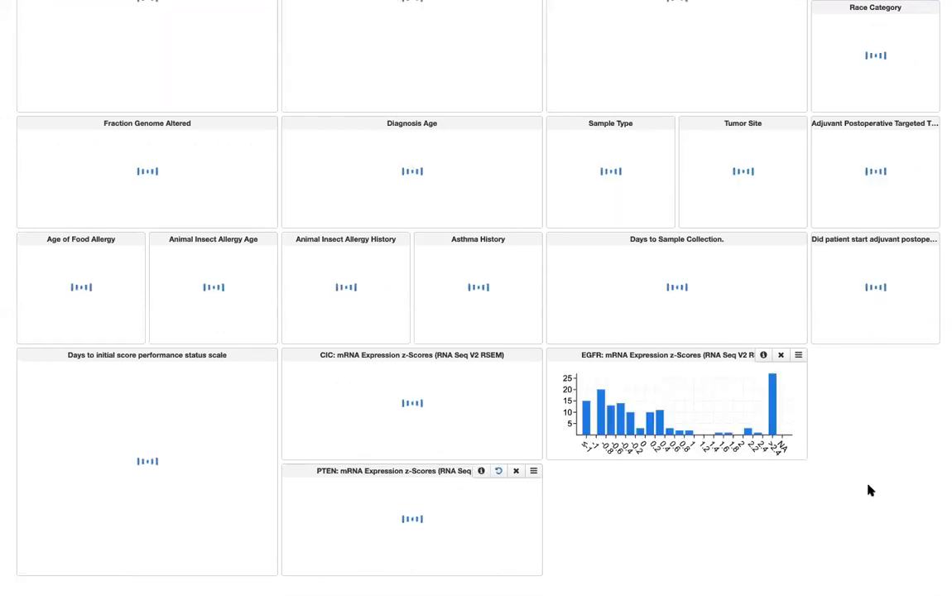
{"action": "scroll", "coordinate": [837, 190], "scroll_direction": "up", "scroll_amount": 6}
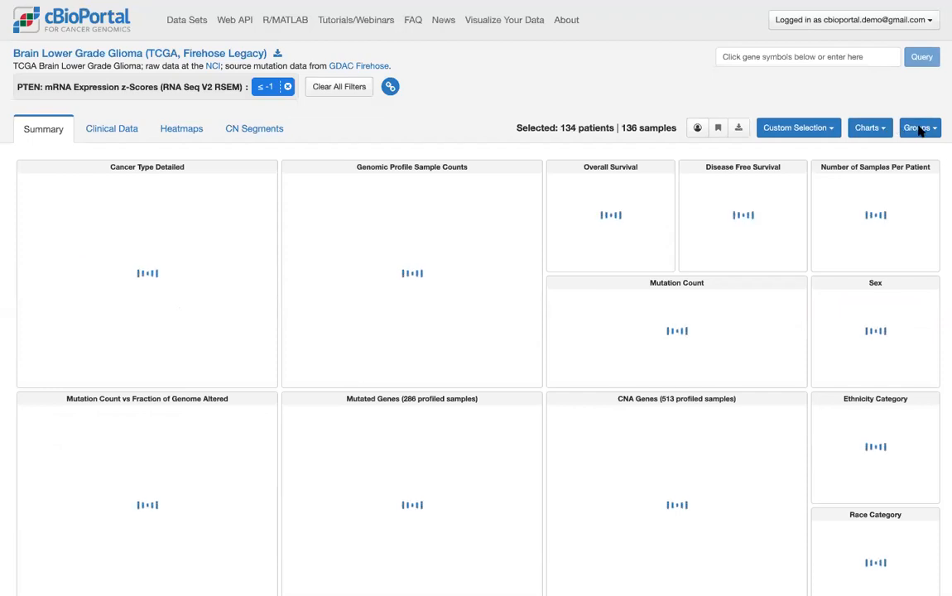
Create a group named "PTEN low" from the selected samples
{"action": "left_click", "coordinate": [919, 129]}
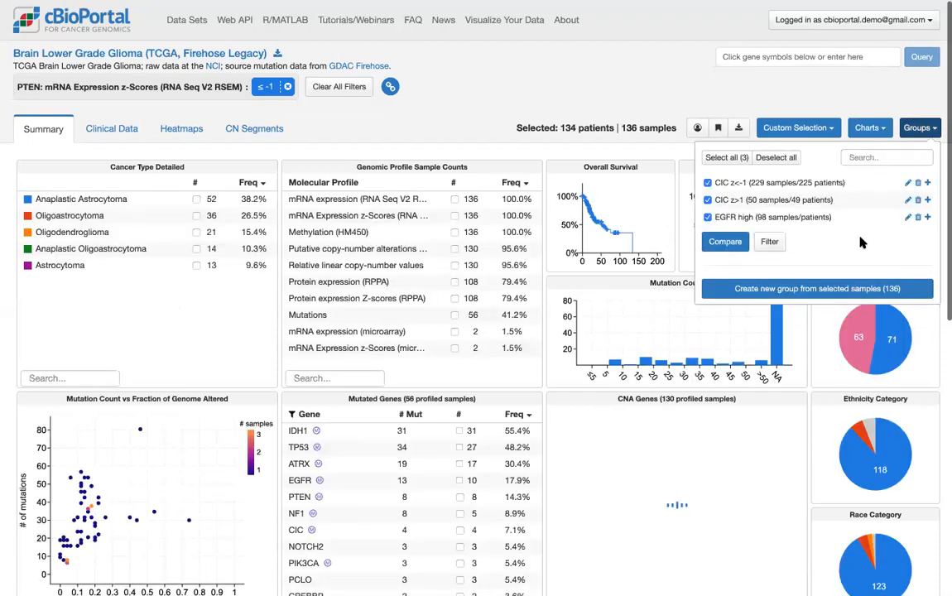
{"action": "left_click", "coordinate": [830, 288]}
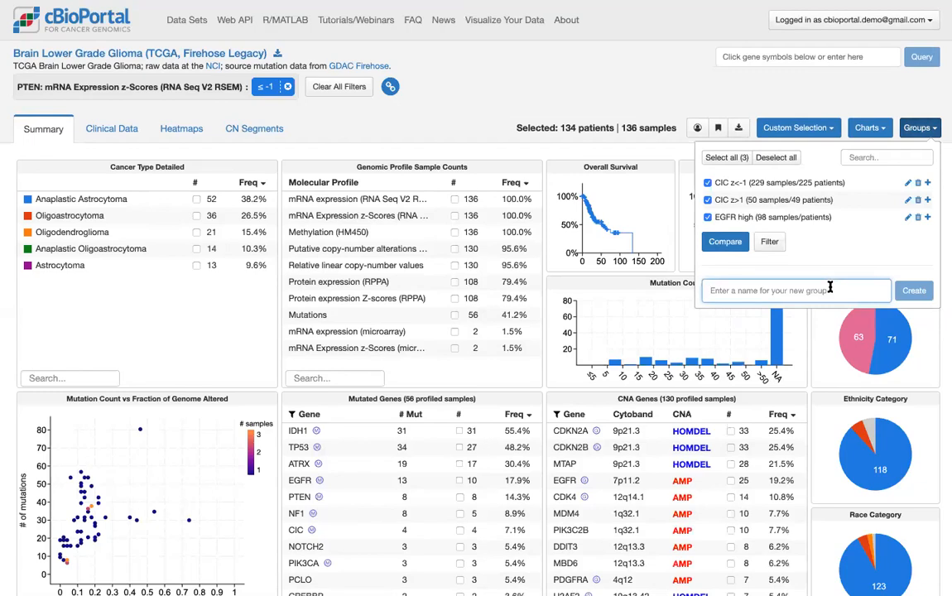
{"action": "type", "text": "TEN"}
{"action": "key", "text": "BackSpace"}
{"action": "key", "text": "BackSpace"}
{"action": "type", "text": "PTEN"}
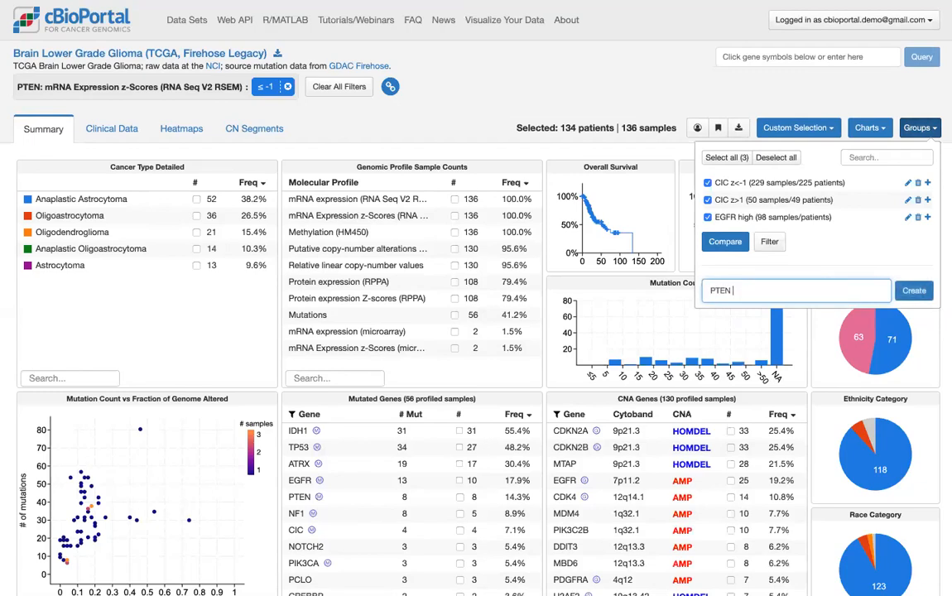
{"action": "left_click", "coordinate": [914, 291]}
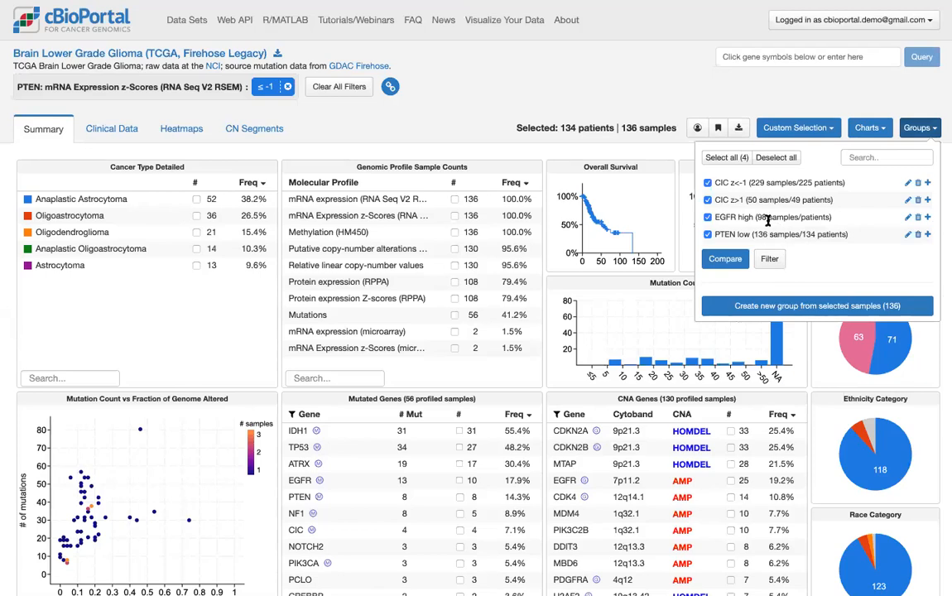
Clear all filters and filter the study to samples with the mRNA Expression z-Scores (RNA Seq V2 RSEM) profile
{"action": "left_click", "coordinate": [489, 84]}
{"action": "left_click", "coordinate": [349, 93]}
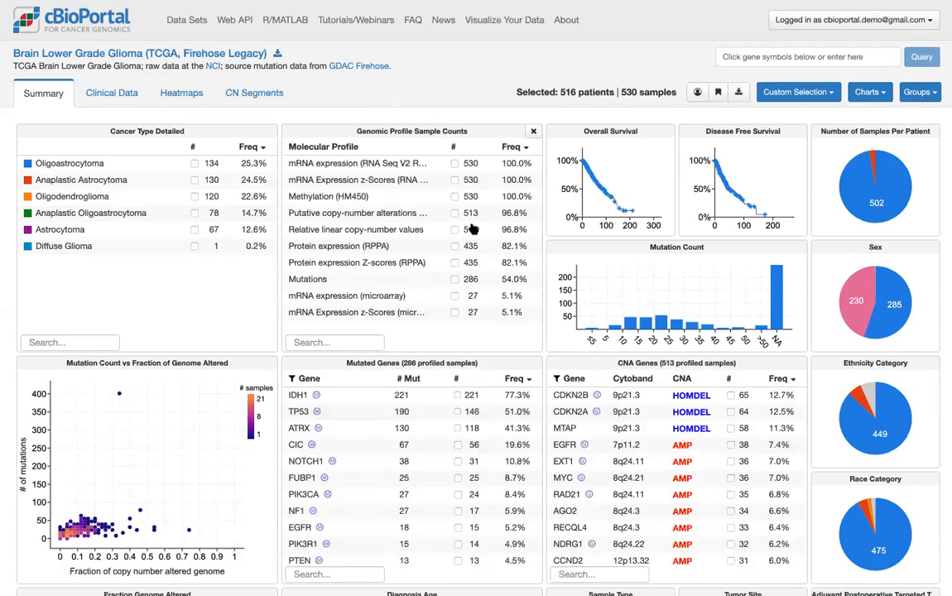
{"action": "left_click", "coordinate": [454, 180]}
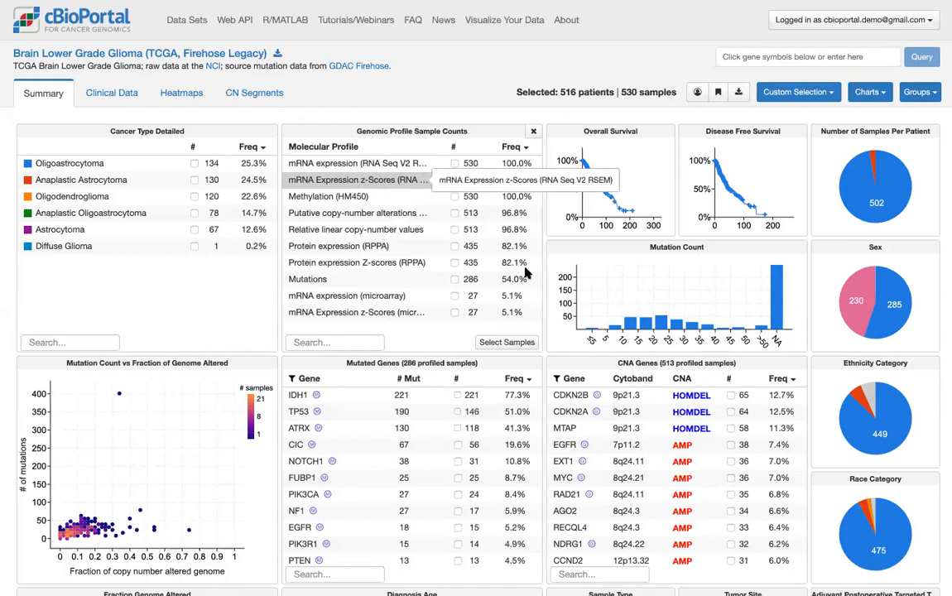
{"action": "left_click", "coordinate": [505, 342]}
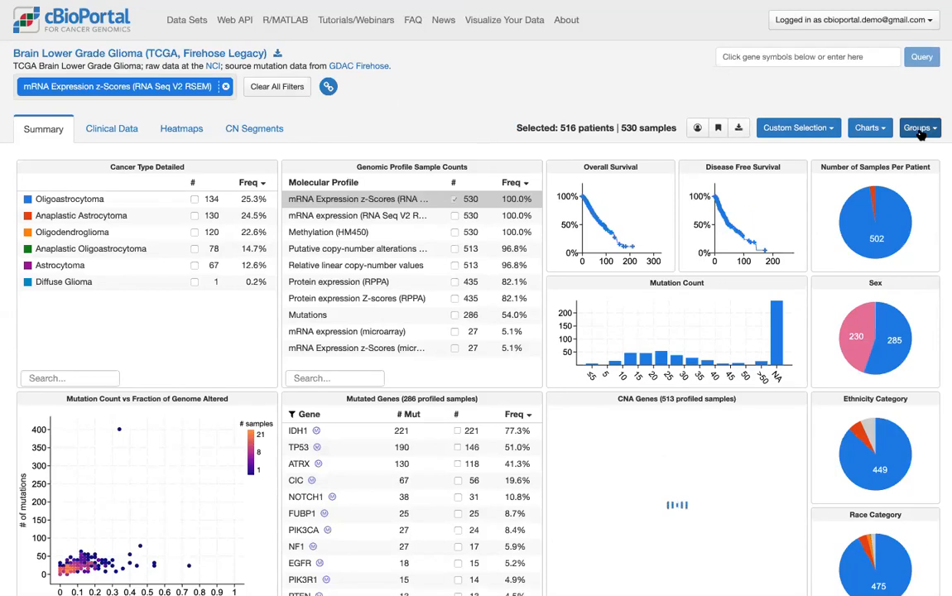
Create a group named "Has rna_seq_v2_mrna_median_Zscores" from the selected samples
{"action": "left_click", "coordinate": [920, 128]}
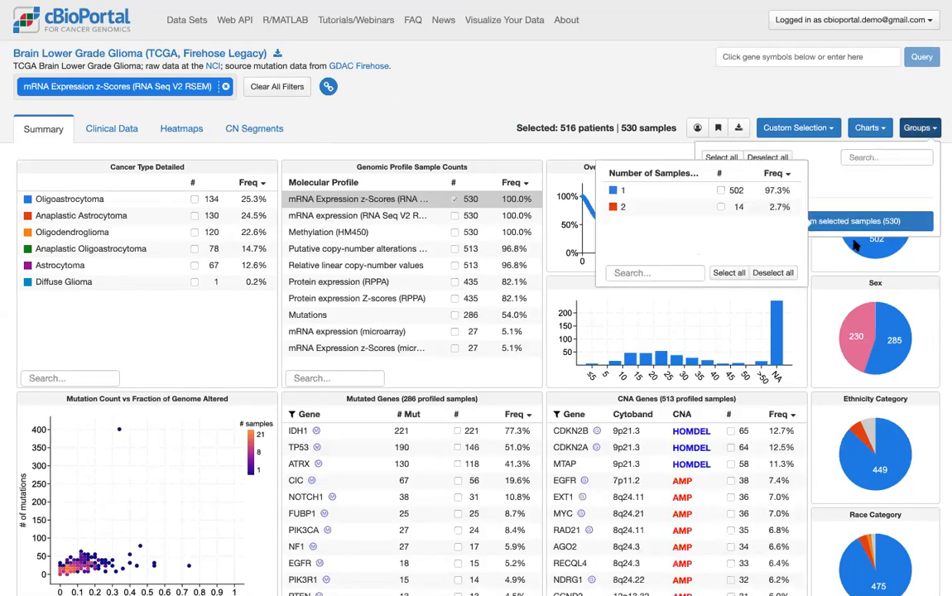
{"action": "left_click", "coordinate": [869, 303]}
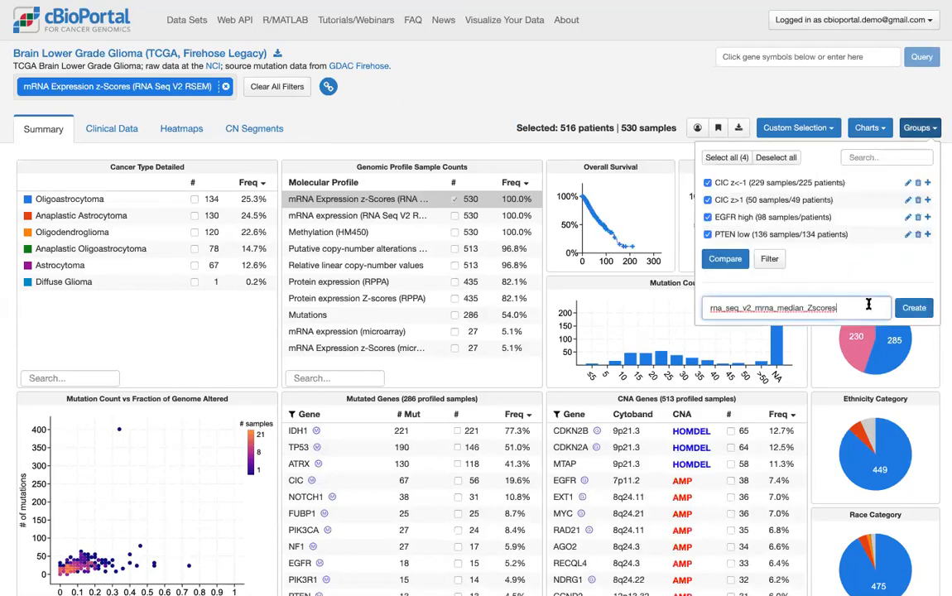
{"action": "type", "text": "Has"}
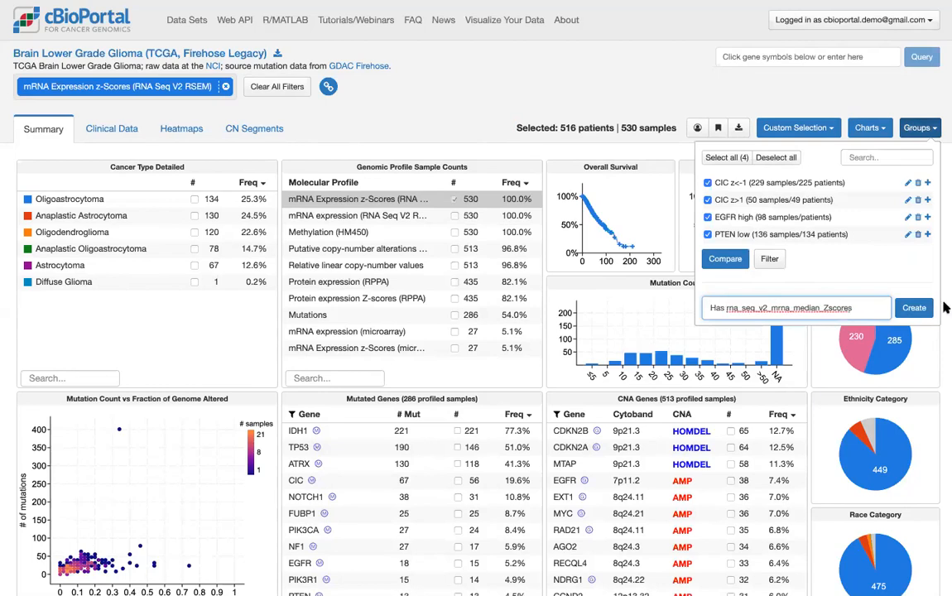
{"action": "left_click", "coordinate": [915, 308]}
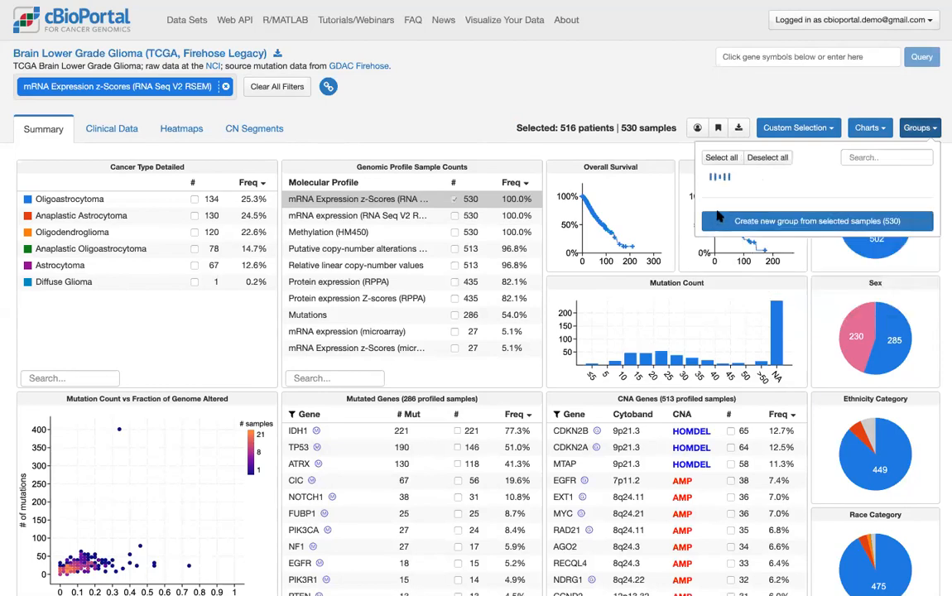
Exclude both CIC groups and compare the EGFR high, PTEN low and mRNA z-score profile groups
{"action": "left_click", "coordinate": [708, 183]}
{"action": "left_click", "coordinate": [708, 199]}
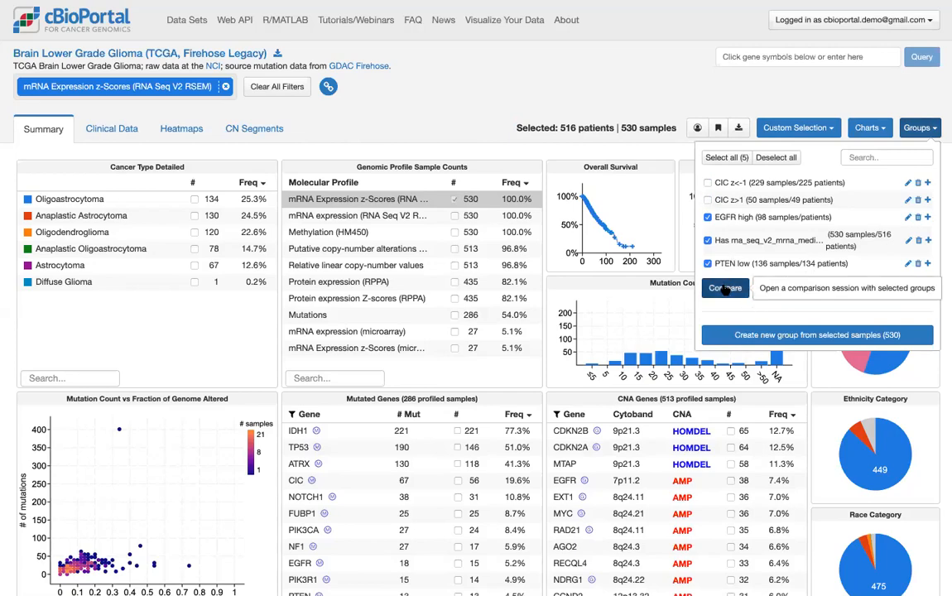
{"action": "left_click", "coordinate": [726, 288]}
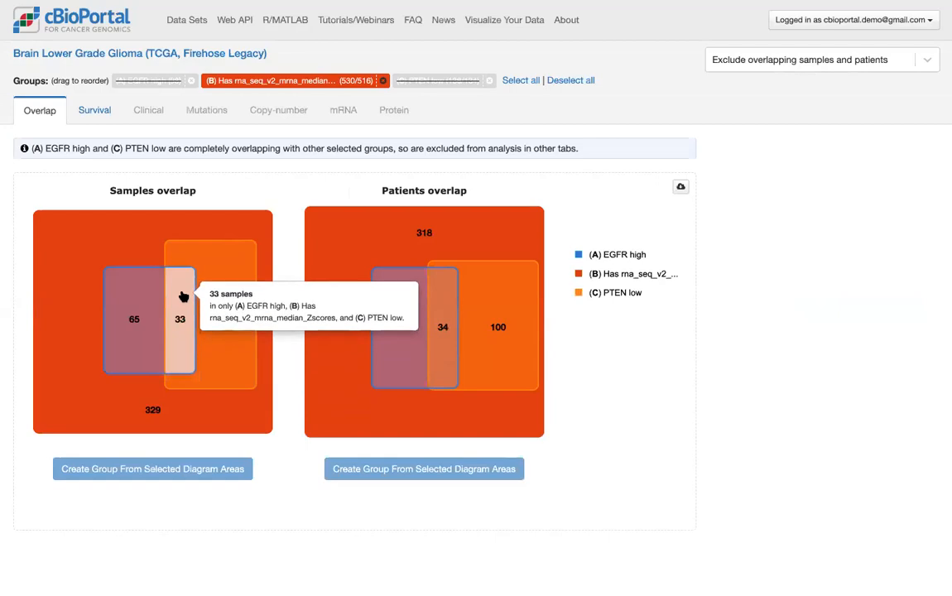
Create a group named "EGFR high and PTEN low" from the samples shared by all three groups
{"action": "left_click", "coordinate": [182, 297]}
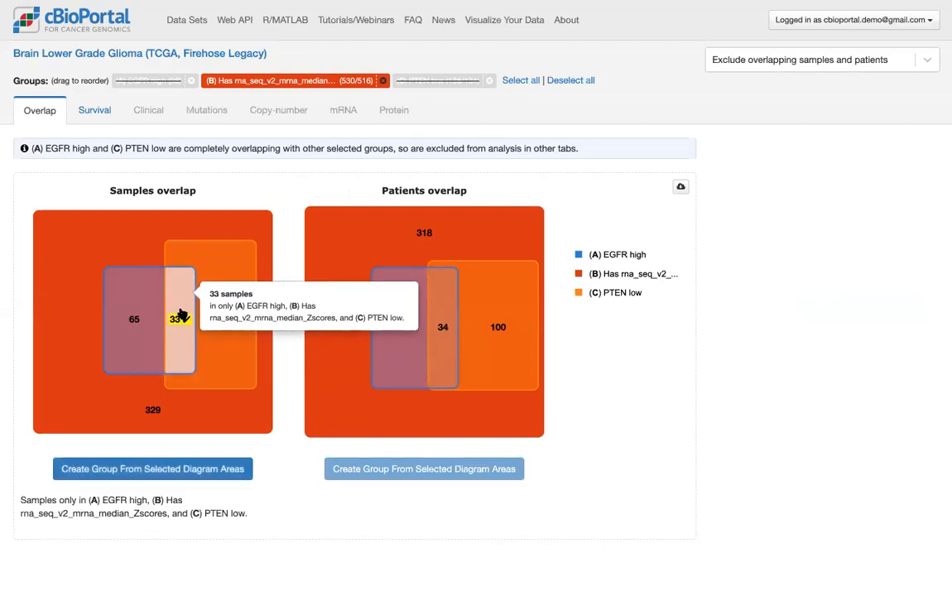
{"action": "left_click", "coordinate": [176, 472]}
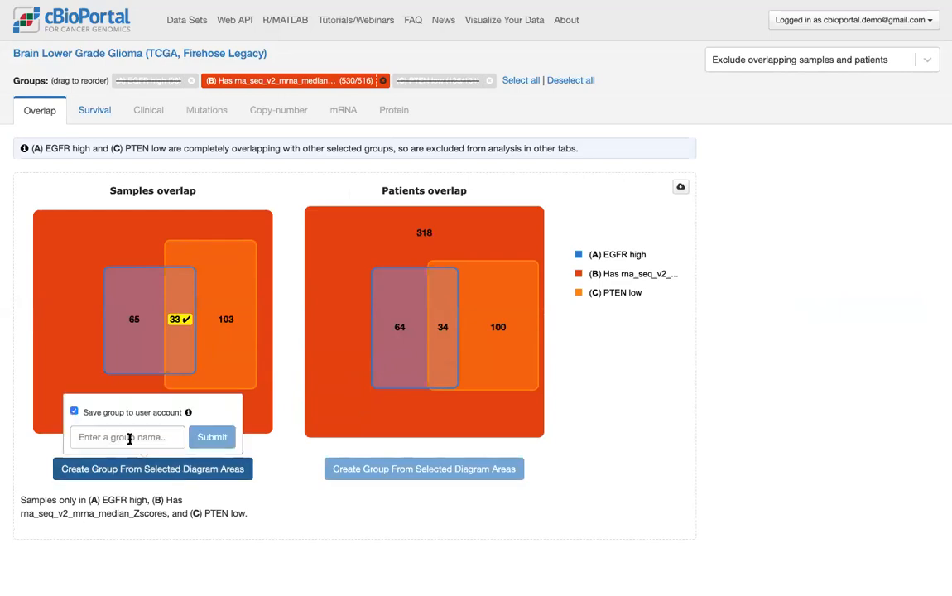
{"action": "type", "text": "EGFR"}
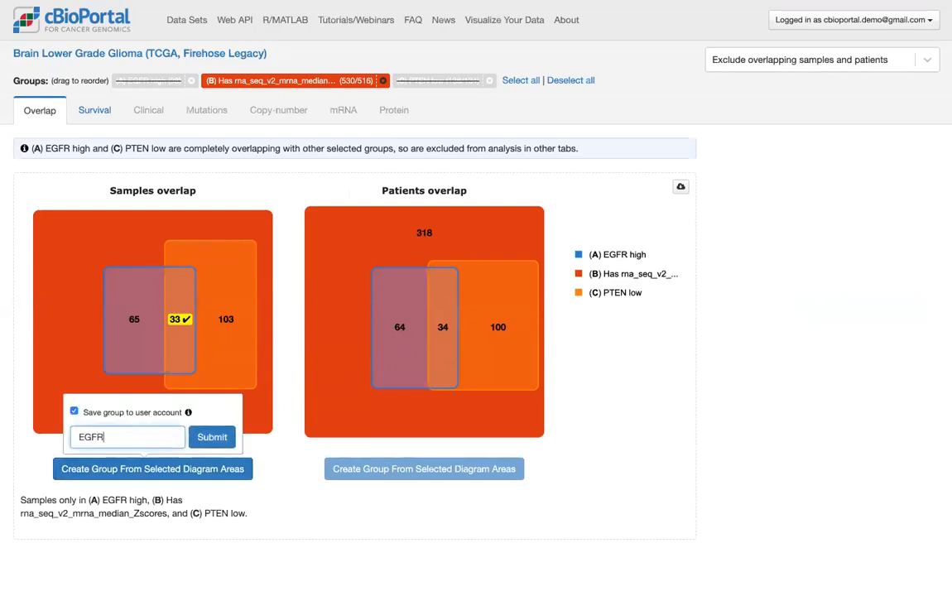
{"action": "type", "text": " high and PTEN low"}
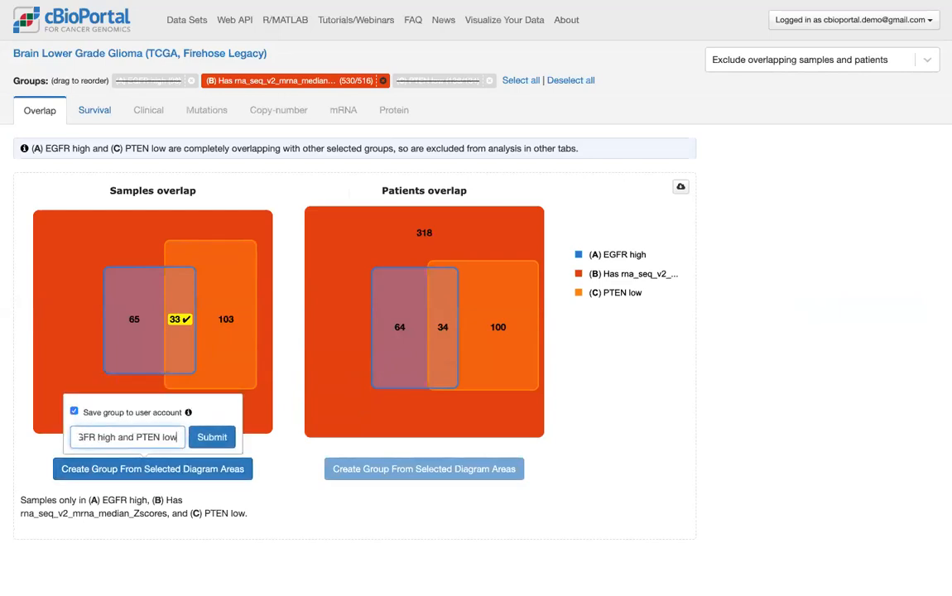
{"action": "left_click", "coordinate": [212, 438]}
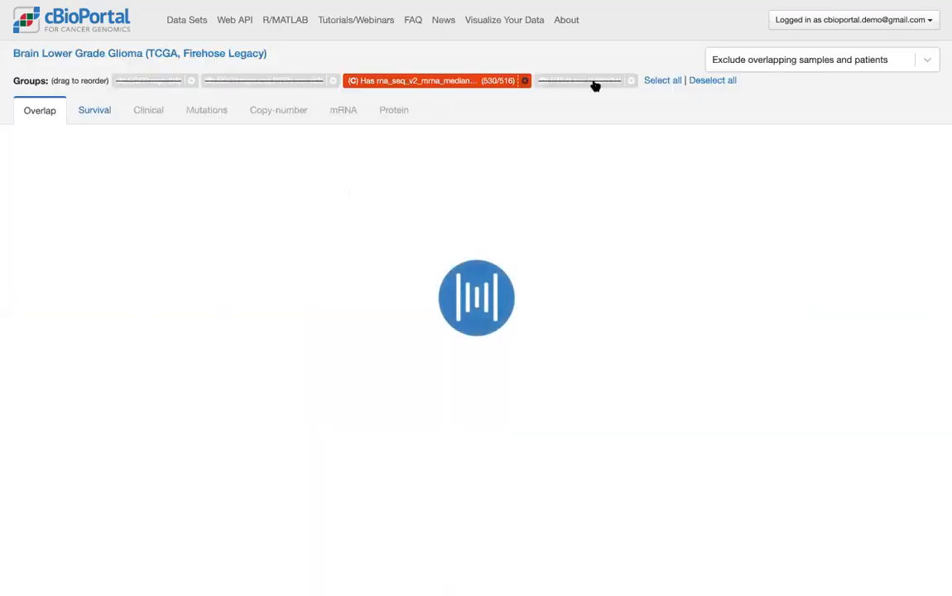
Limit the comparison to the "EGFR high and PTEN low" group and the mRNA z-score profile group
{"action": "left_click", "coordinate": [706, 80]}
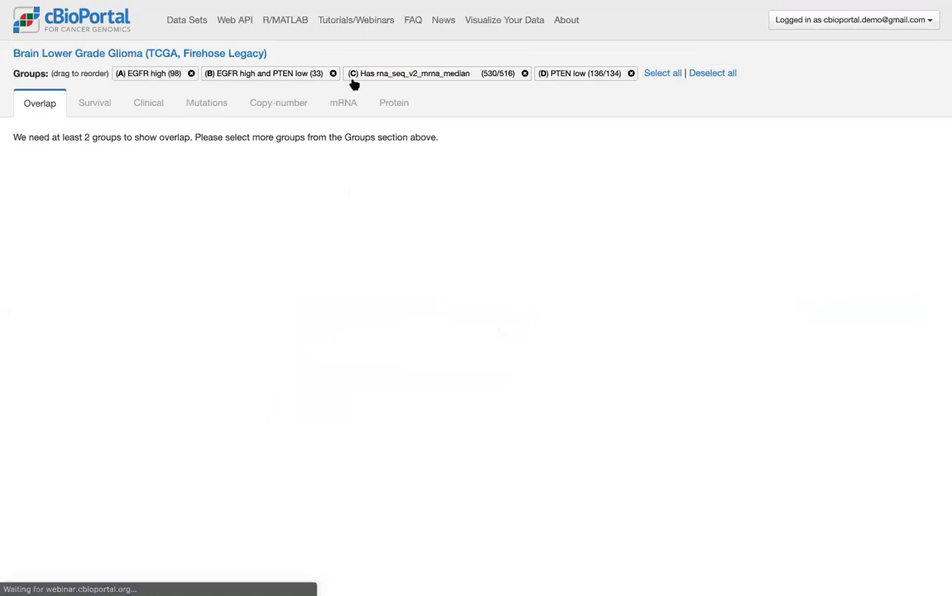
{"action": "left_click", "coordinate": [285, 78]}
{"action": "left_click", "coordinate": [394, 74]}
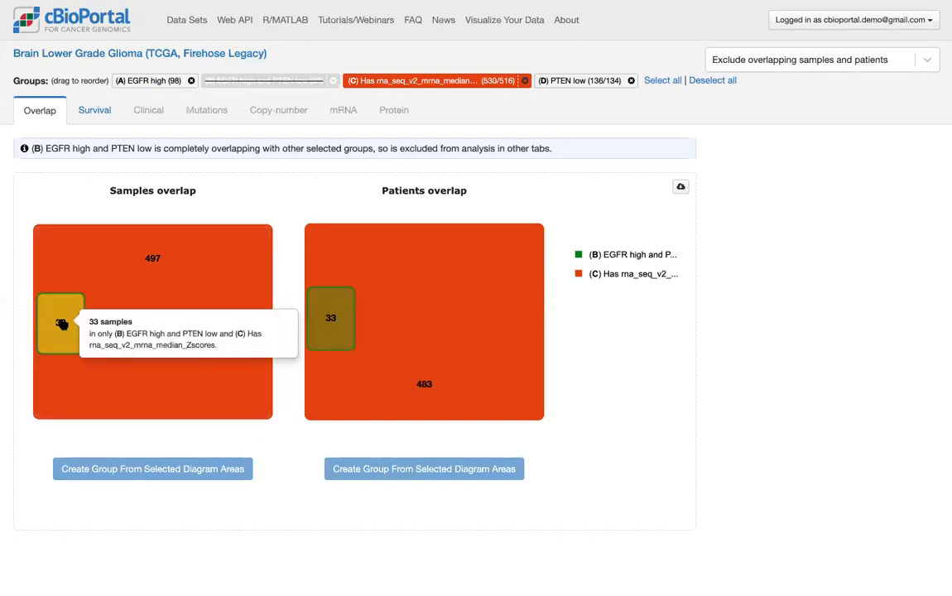
Create a group named "Not high EGFR PTEN low" from the samples found only in the mRNA z-score profile group
{"action": "left_click", "coordinate": [156, 330]}
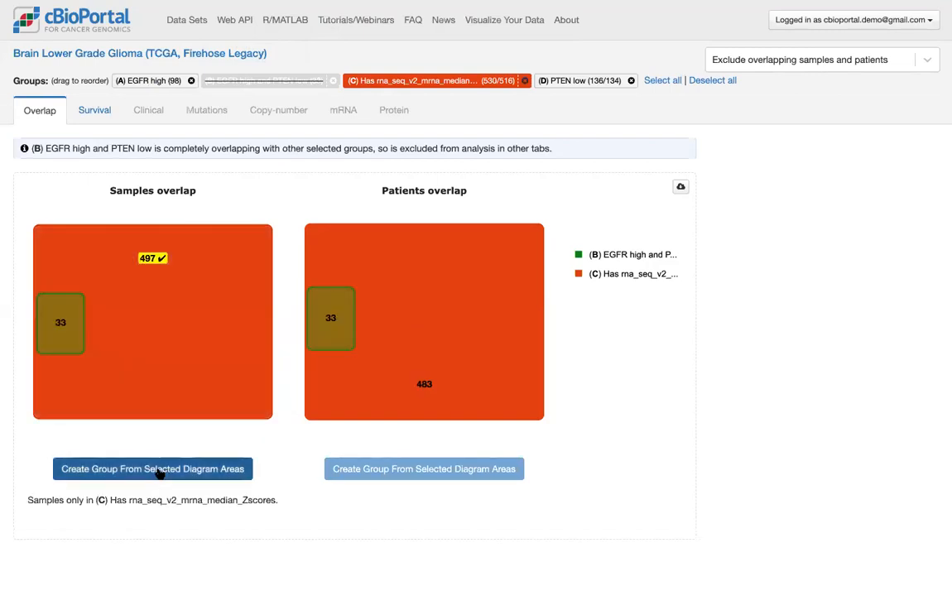
{"action": "left_click", "coordinate": [160, 470]}
{"action": "type", "text": "Not high EG"}
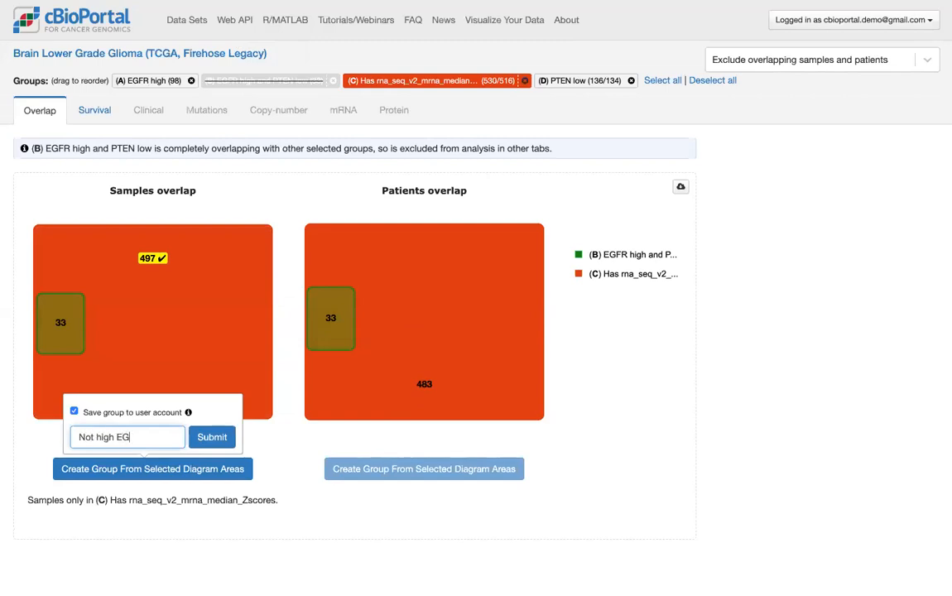
{"action": "type", "text": "TEN low"}
{"action": "left_click", "coordinate": [194, 439]}
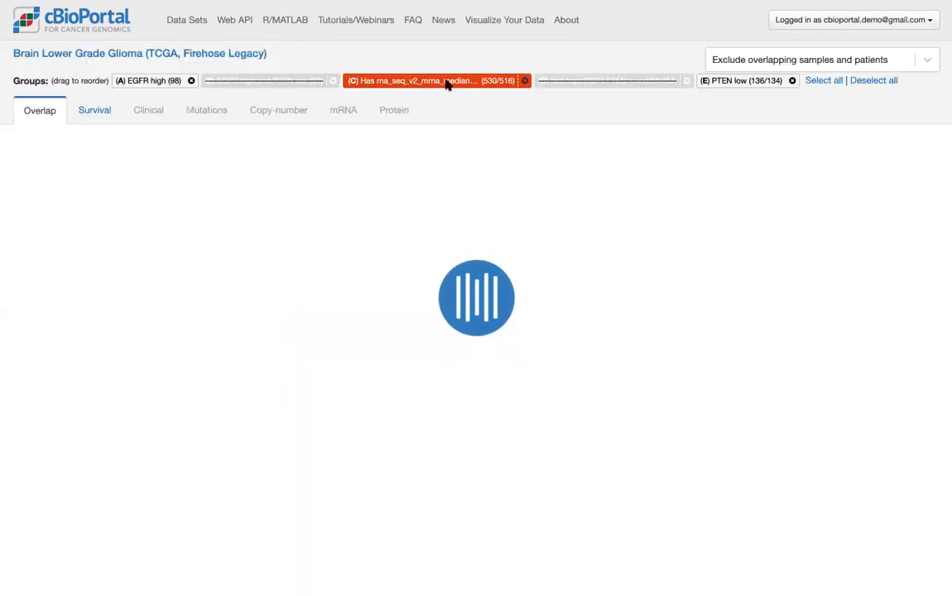
Compare survival and mutations between only the "EGFR high and PTEN low" and "Not high EGFR PTEN low" groups
{"action": "left_click", "coordinate": [447, 80]}
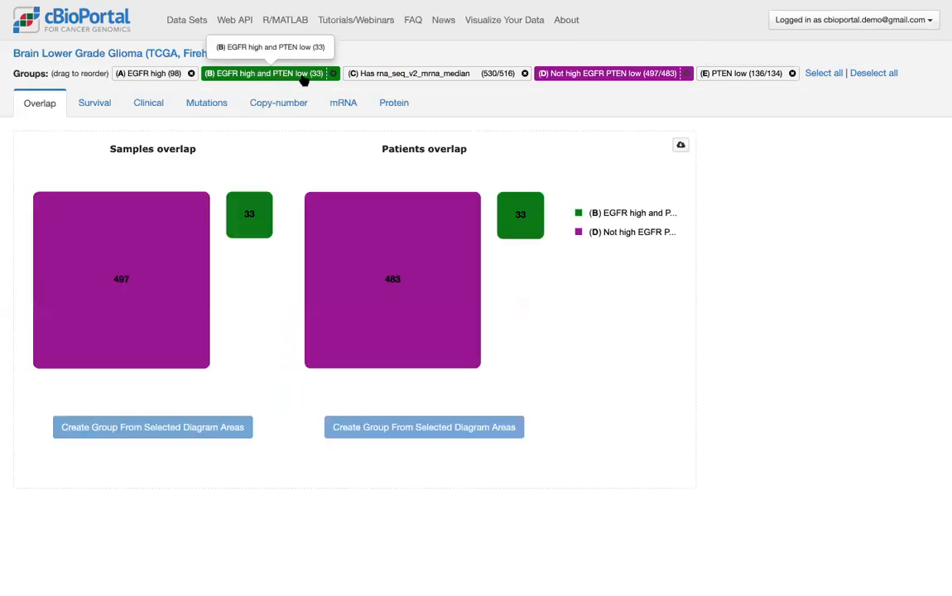
{"action": "left_click", "coordinate": [108, 105]}
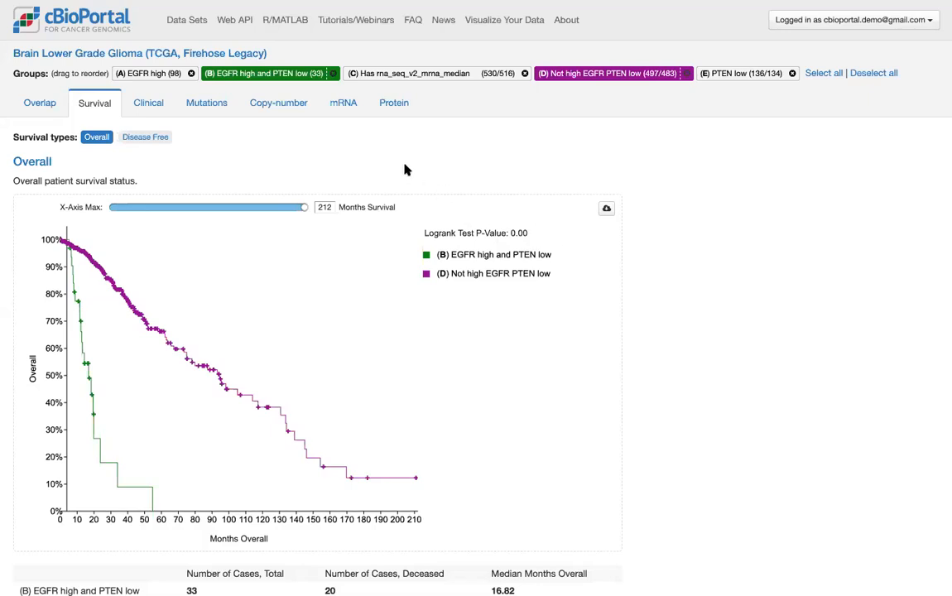
{"action": "left_click", "coordinate": [220, 106]}
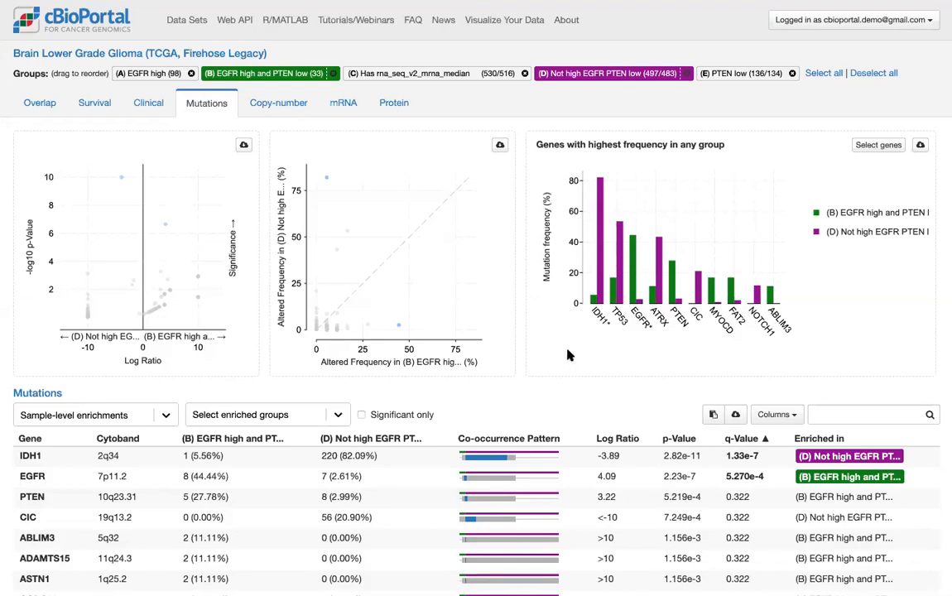
Return to the Brain Lower Grade Glioma study and add the Neoplasm Histologic Grade chart
{"action": "left_click", "coordinate": [114, 54]}
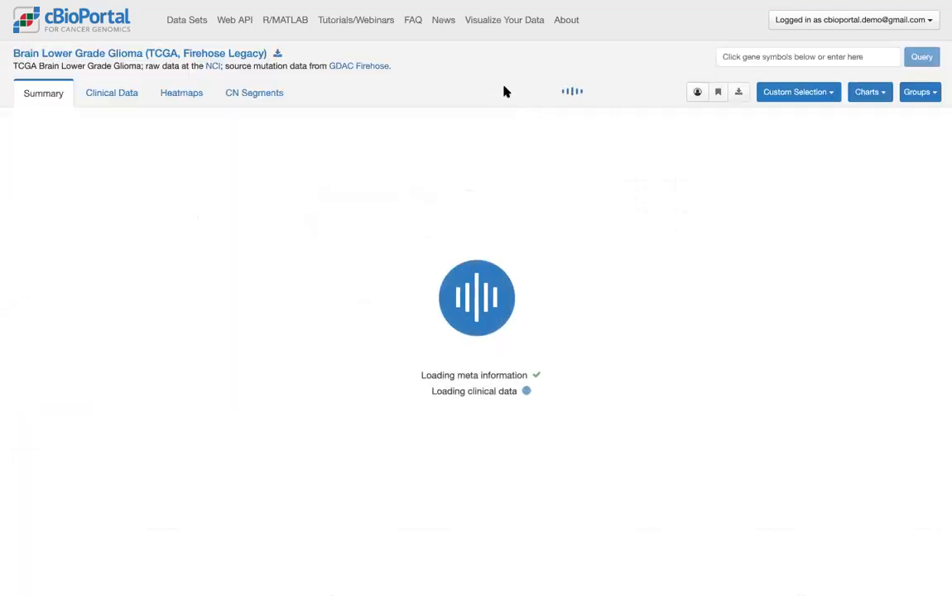
{"action": "left_click", "coordinate": [870, 97]}
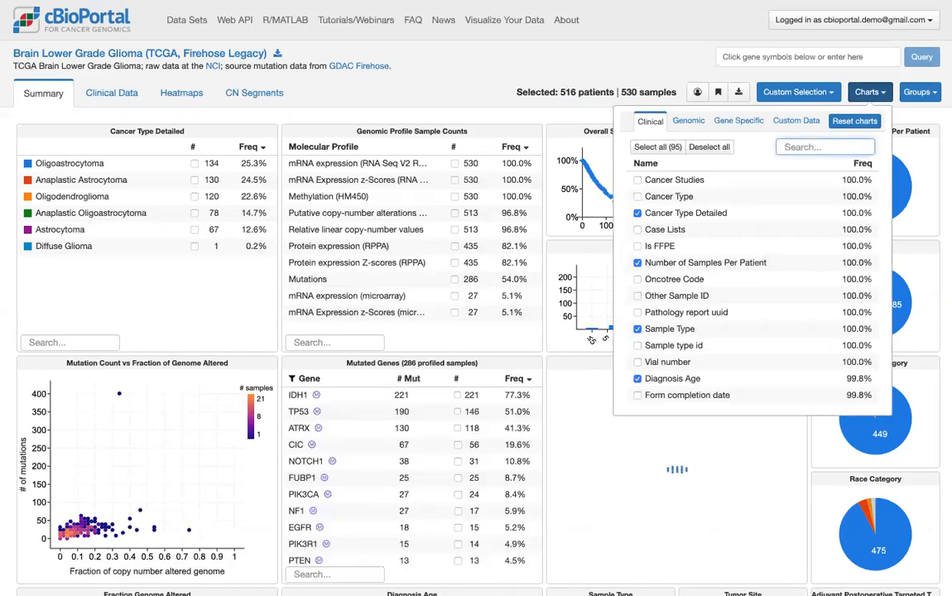
{"action": "type", "text": "grade"}
{"action": "left_click", "coordinate": [736, 184]}
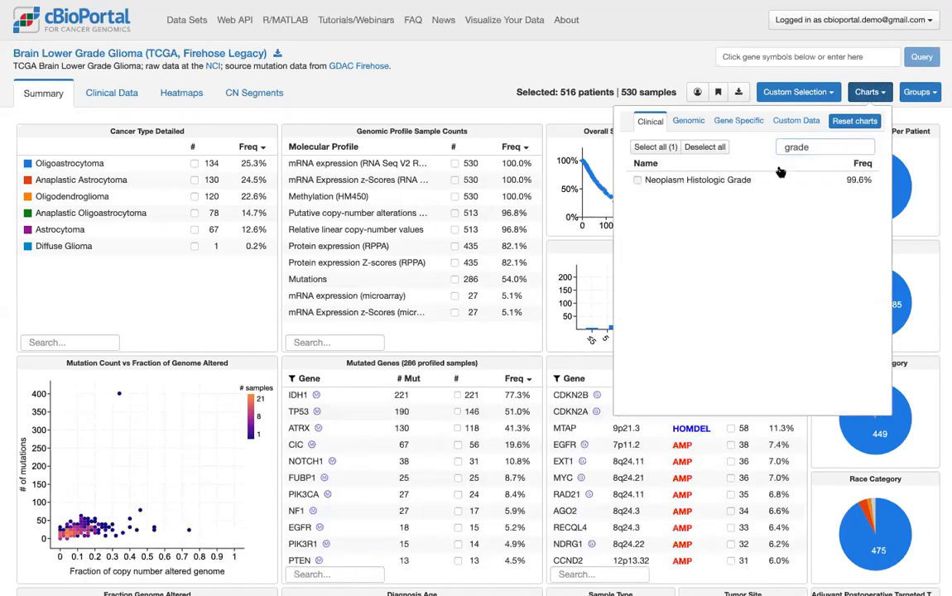
{"action": "left_click", "coordinate": [868, 93]}
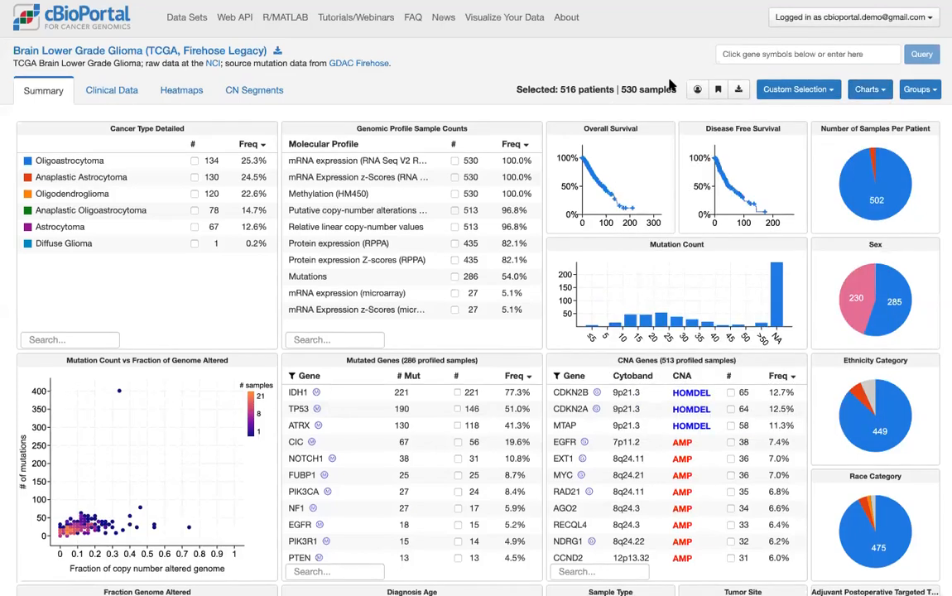
Open a group comparison from the Neoplasm Histologic Grade chart
{"action": "scroll", "coordinate": [616, 414], "scroll_direction": "down", "scroll_amount": 6}
{"action": "left_click", "coordinate": [401, 355]}
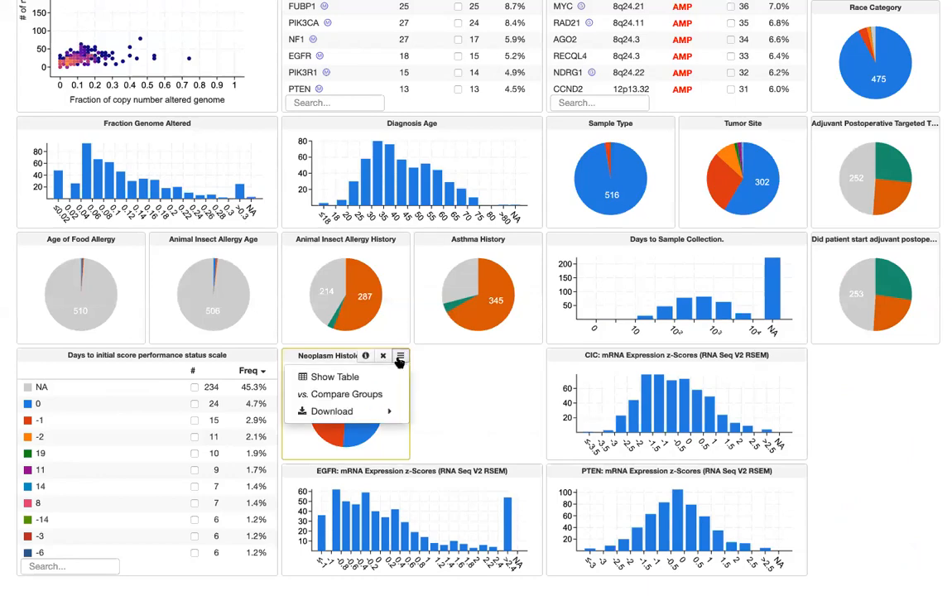
{"action": "left_click", "coordinate": [380, 395]}
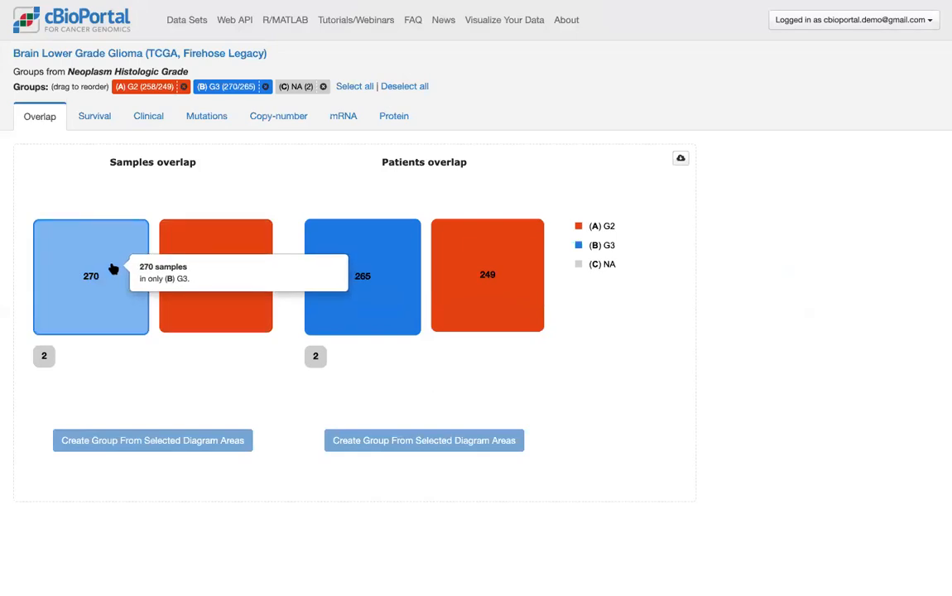
Create a group named "Grade 2 & 3" from the G2 and G3 areas of the samples overlap diagram
{"action": "left_click", "coordinate": [116, 272]}
{"action": "left_click", "coordinate": [202, 262]}
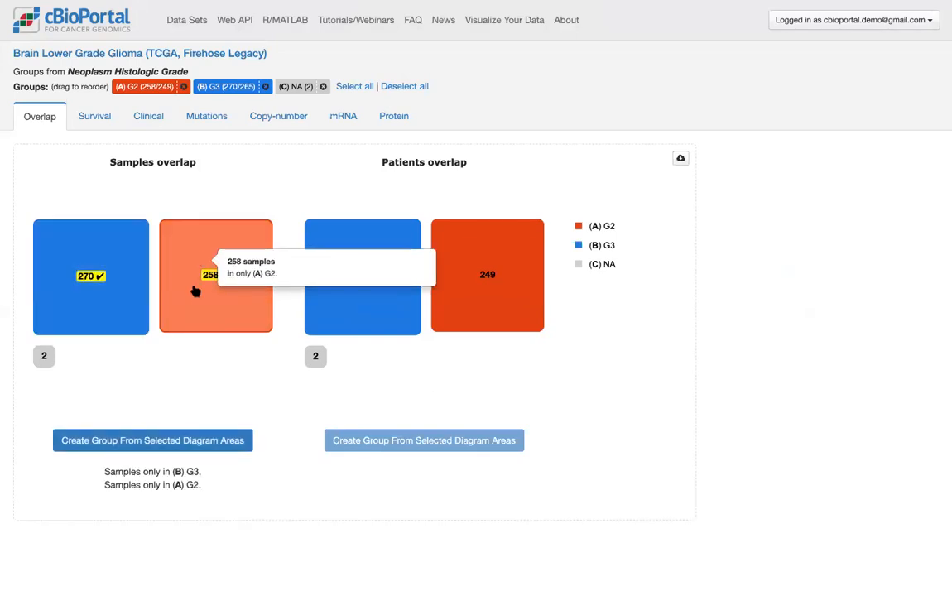
{"action": "left_click", "coordinate": [166, 440]}
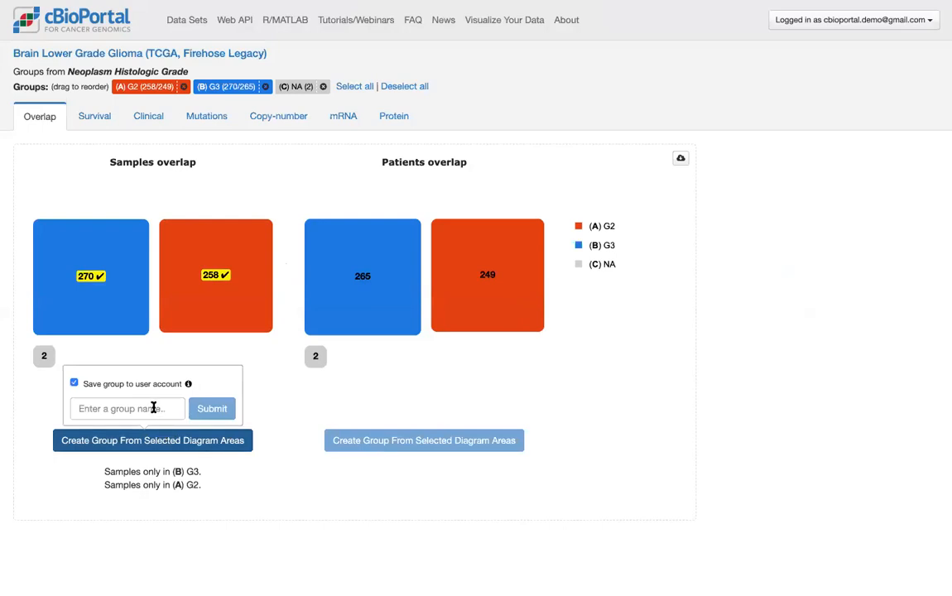
{"action": "left_click", "coordinate": [154, 407]}
{"action": "type", "text": "Grade 2 & 3"}
{"action": "left_click", "coordinate": [207, 409]}
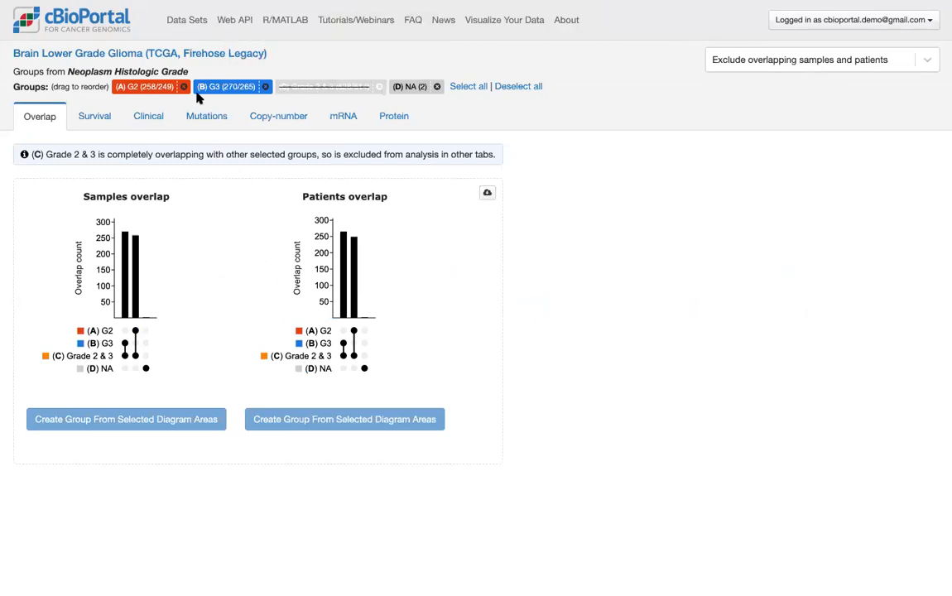
Deselect the G3 group and select the G2 overlap and NA areas in the samples overlap diagram
{"action": "left_click", "coordinate": [222, 88]}
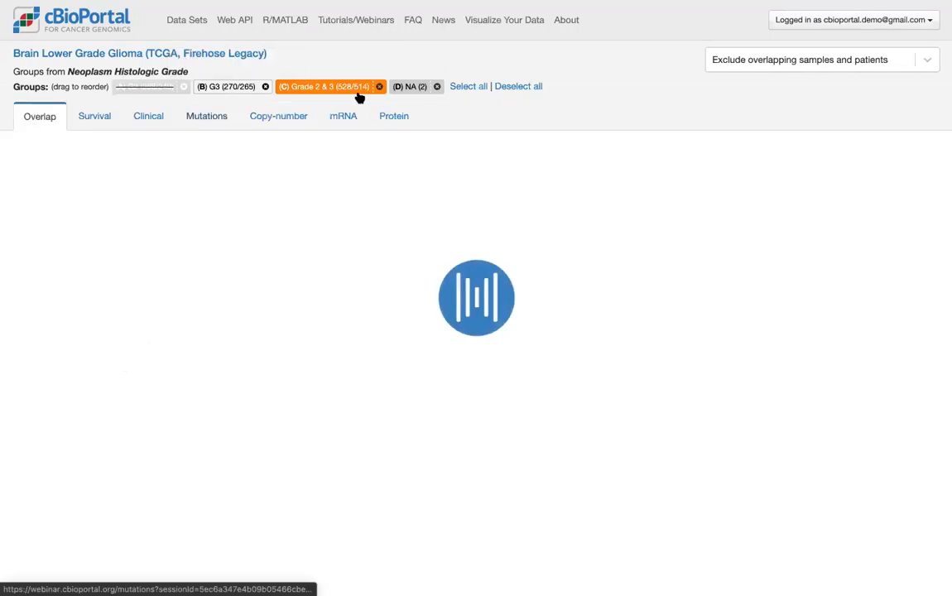
{"action": "left_click", "coordinate": [165, 336]}
{"action": "left_click", "coordinate": [197, 284]}
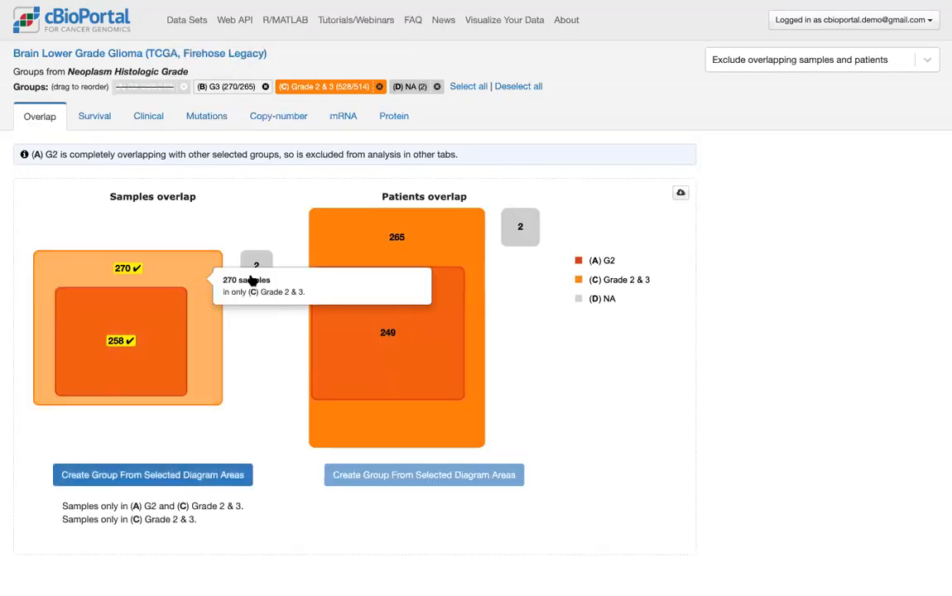
{"action": "left_click", "coordinate": [249, 274]}
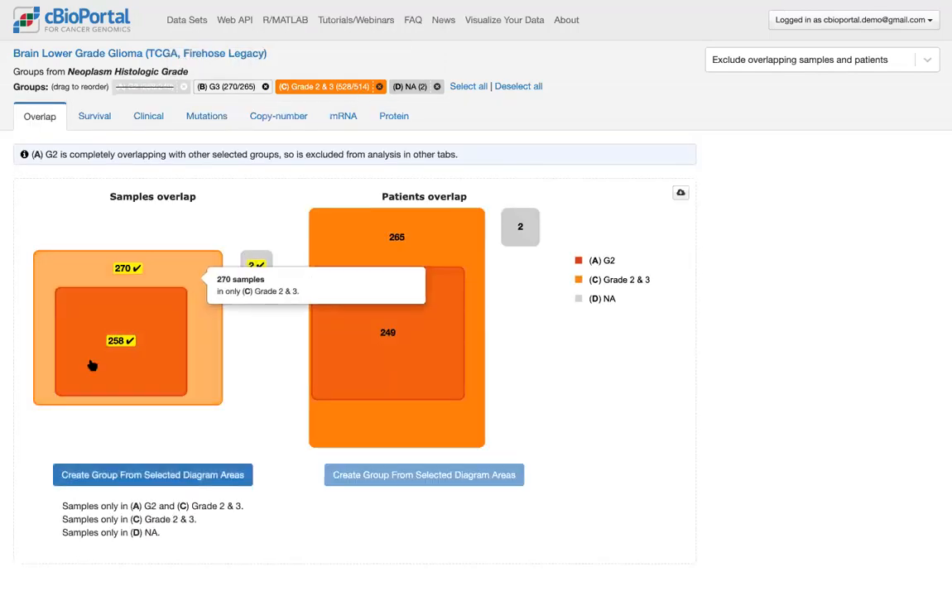
{"action": "left_click", "coordinate": [193, 286]}
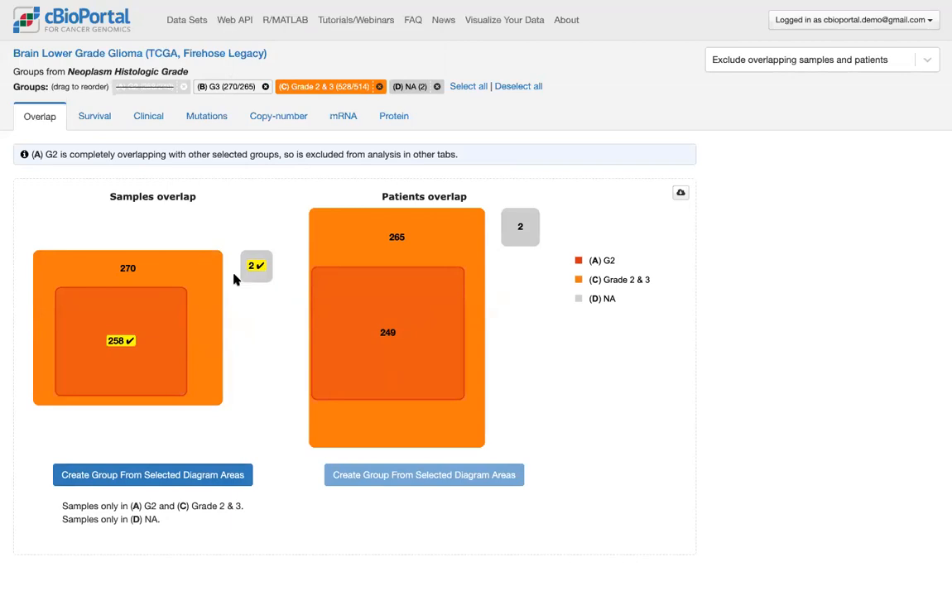
Add the G3 group back into the comparison and select the G2 with Grade 2 & 3 intersection in the samples overlap plot
{"action": "left_click", "coordinate": [222, 88]}
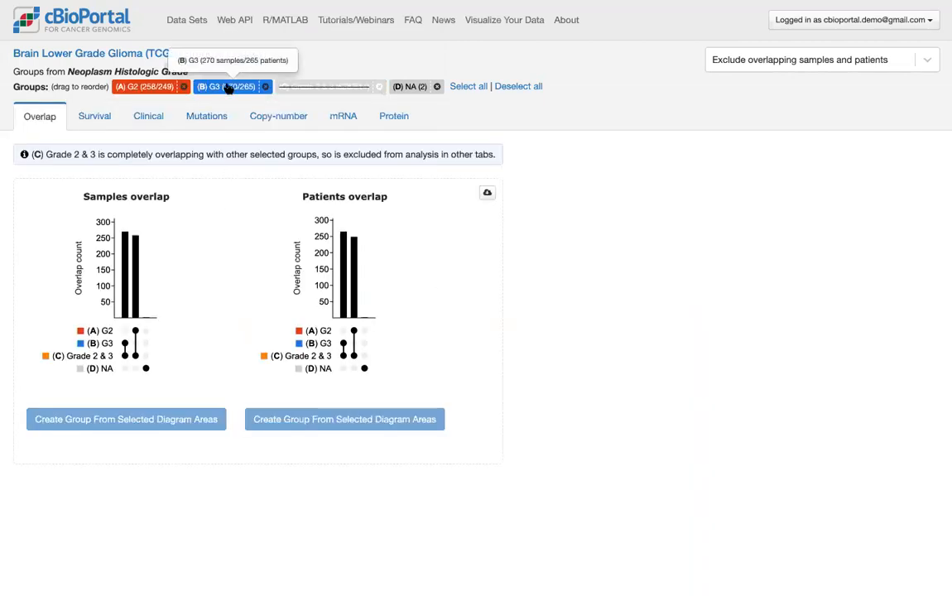
{"action": "left_click", "coordinate": [229, 88]}
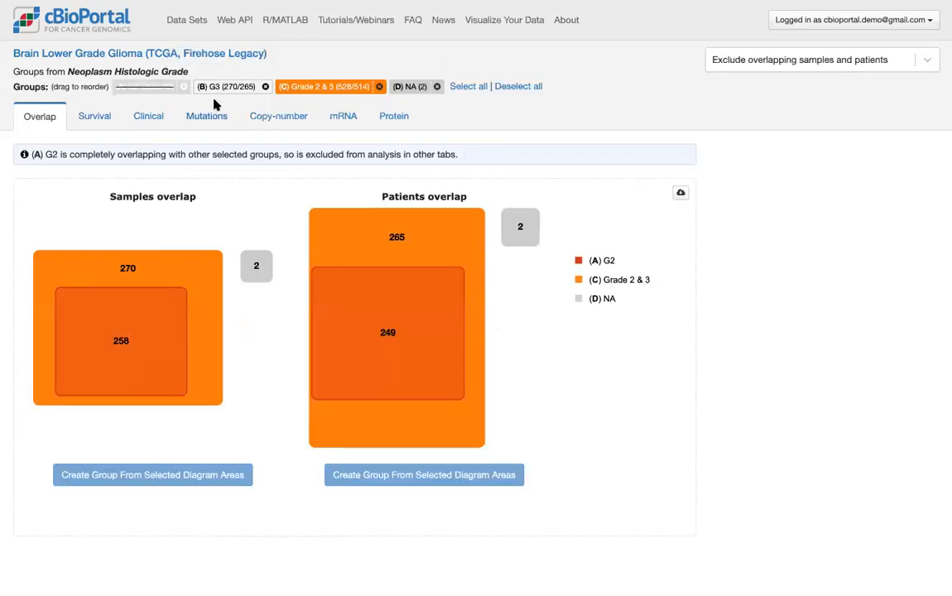
{"action": "left_click", "coordinate": [221, 91]}
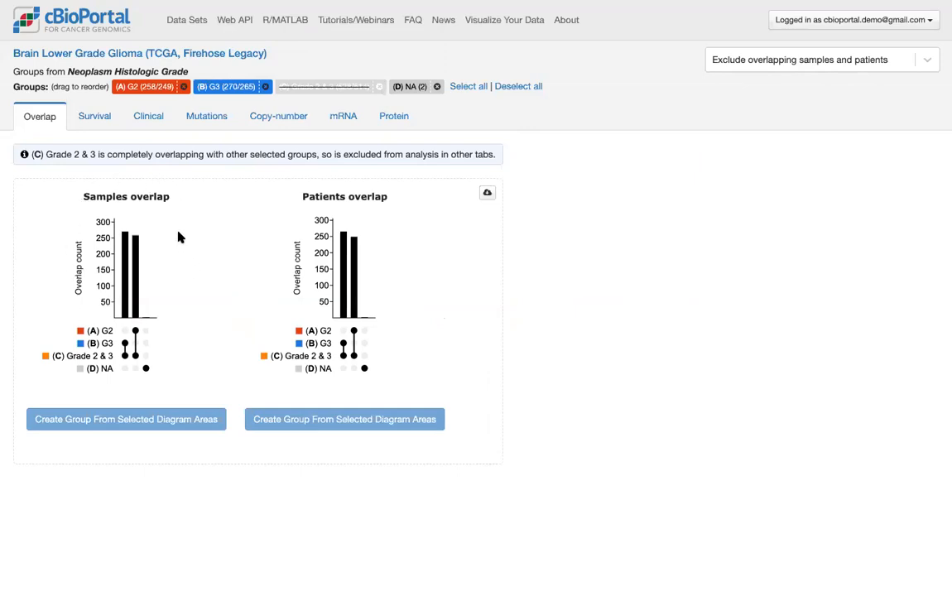
{"action": "left_click", "coordinate": [137, 336]}
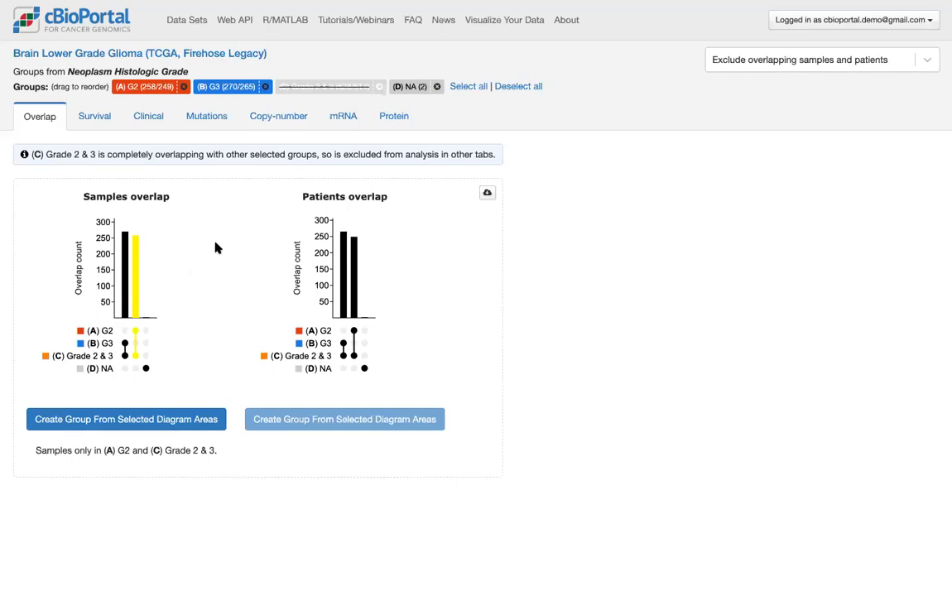
{"action": "mouse_move", "coordinate": [372, 231]}
{"action": "left_click", "coordinate": [487, 193]}
Return to the study list and explore the Breast Invasive Carcinoma (TCGA, Firehose Legacy) study
{"action": "left_click", "coordinate": [106, 28]}
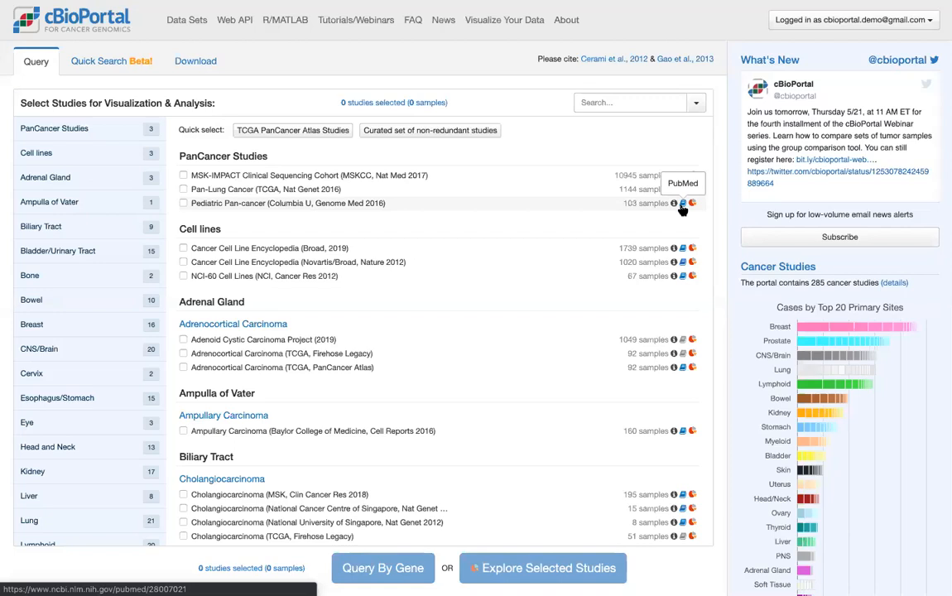
{"action": "left_click", "coordinate": [74, 325]}
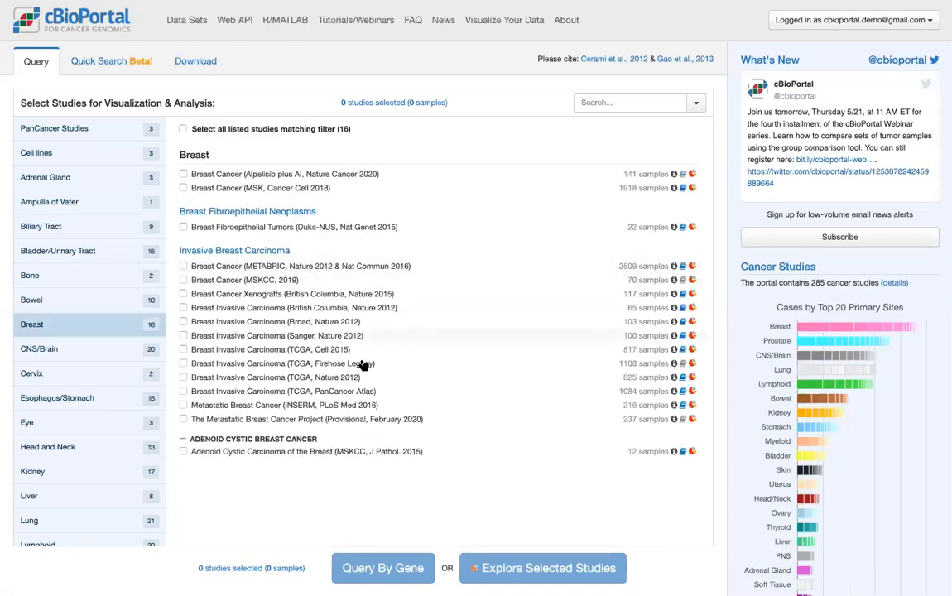
{"action": "left_click", "coordinate": [336, 352]}
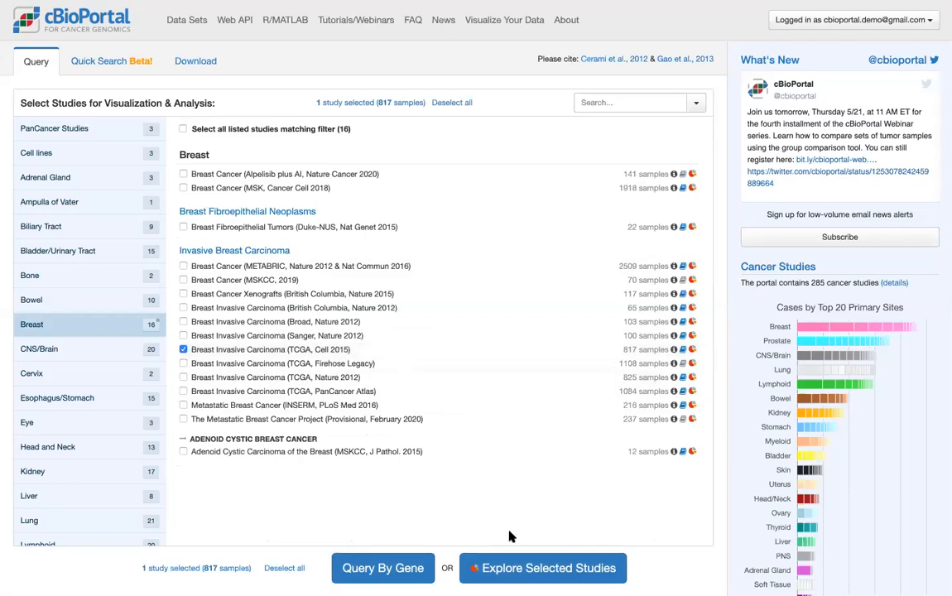
{"action": "left_click", "coordinate": [331, 356]}
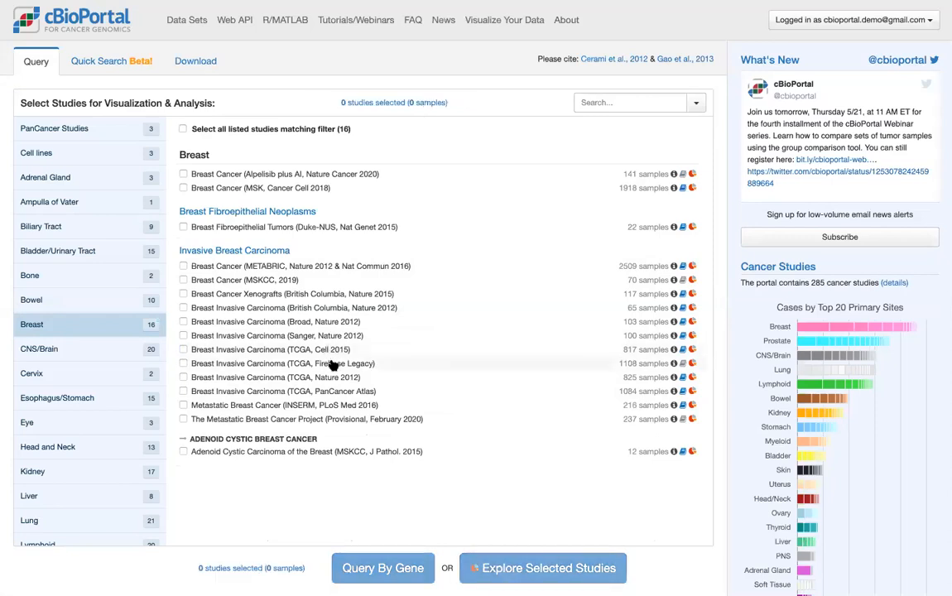
{"action": "left_click", "coordinate": [331, 365]}
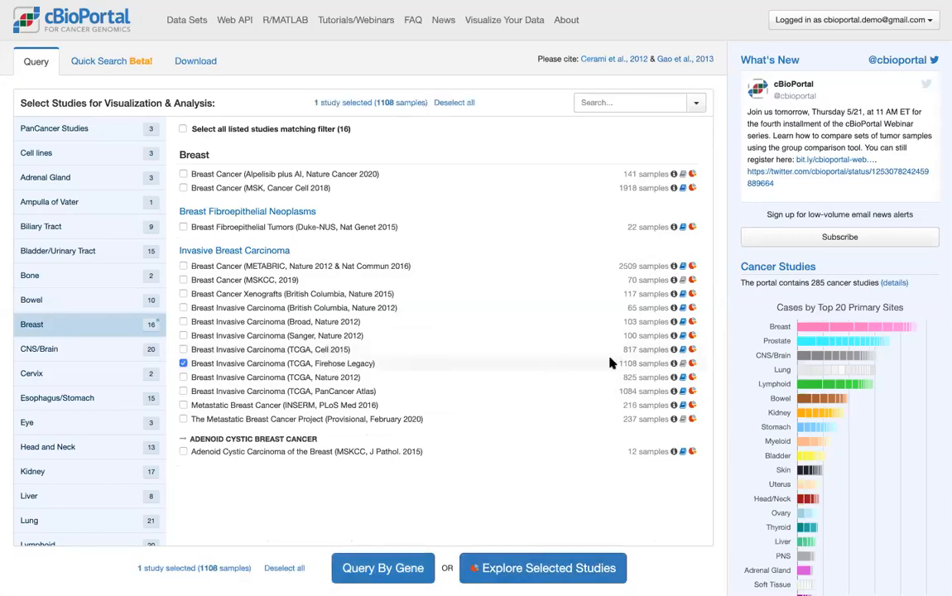
{"action": "left_click", "coordinate": [538, 569]}
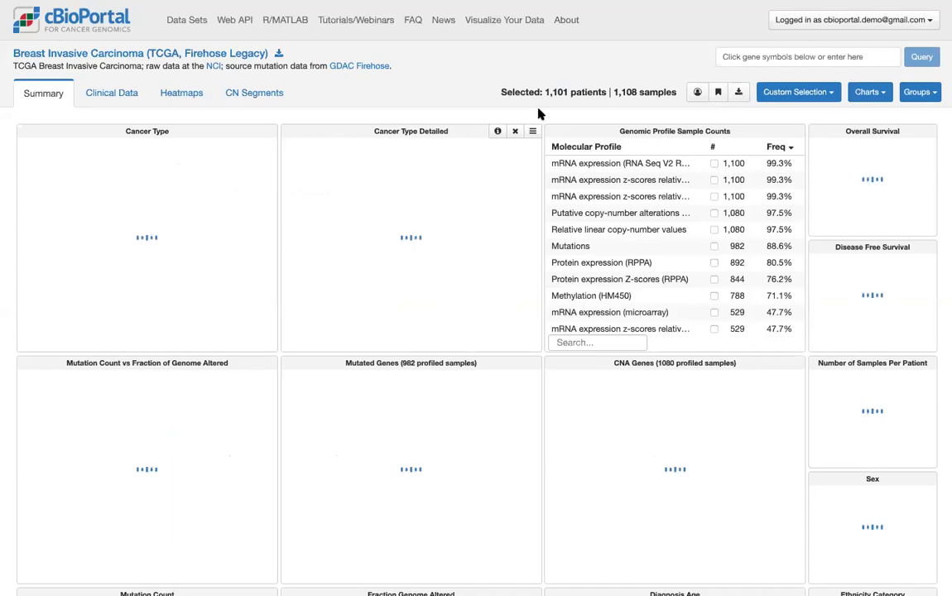
Add a gene-specific chart for ESR1 using the Protein expression Z-scores (RPPA) profile
{"action": "left_click", "coordinate": [869, 92]}
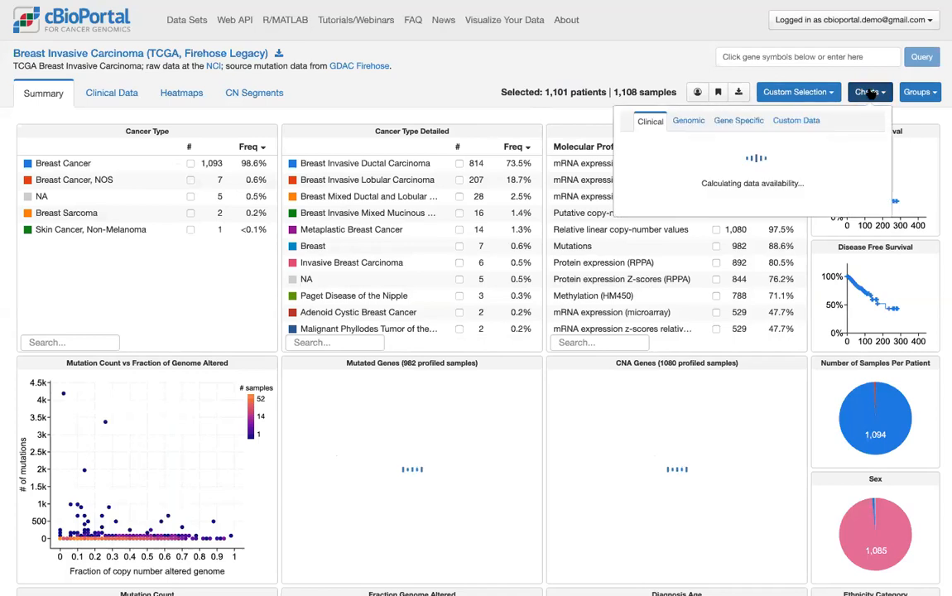
{"action": "left_click", "coordinate": [736, 122]}
{"action": "left_click", "coordinate": [734, 151]}
{"action": "type", "text": "ESR1"}
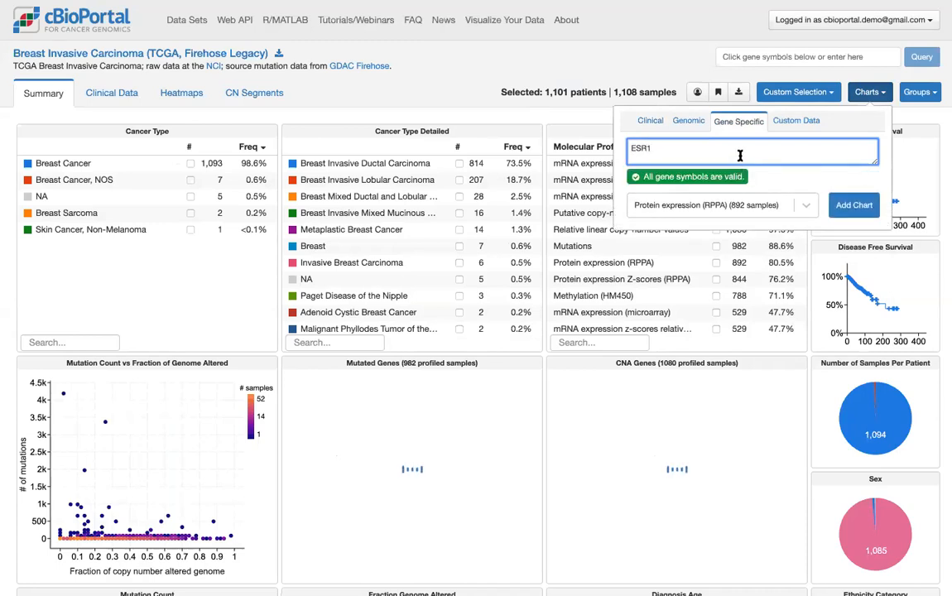
{"action": "left_click", "coordinate": [805, 207]}
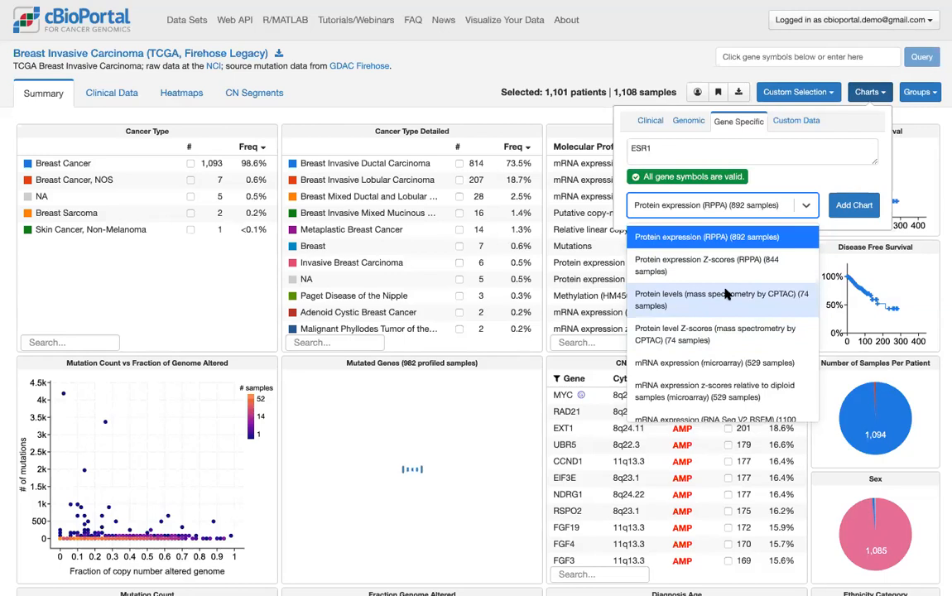
{"action": "scroll", "coordinate": [731, 339], "scroll_direction": "down", "scroll_amount": 2}
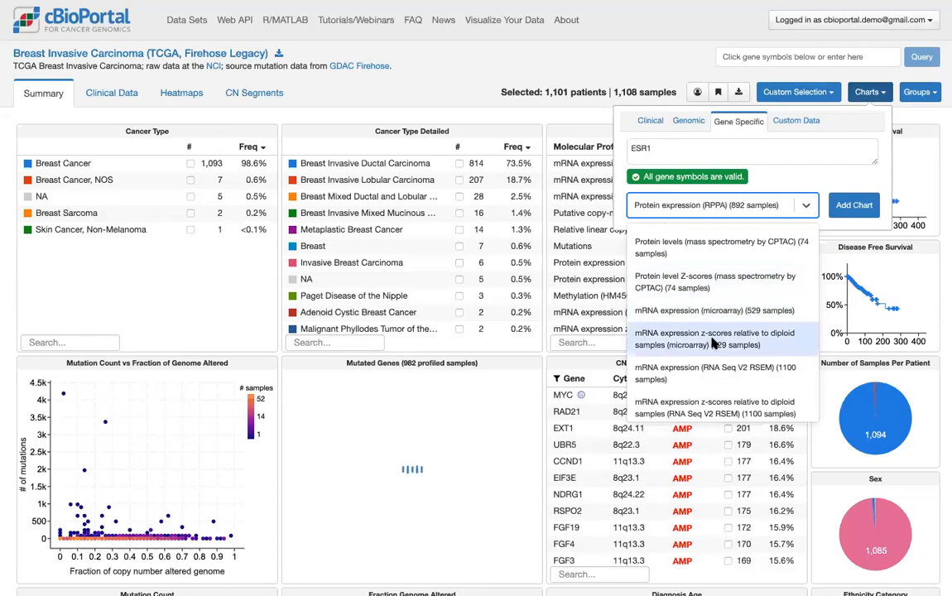
{"action": "scroll", "coordinate": [720, 340], "scroll_direction": "down", "scroll_amount": 3}
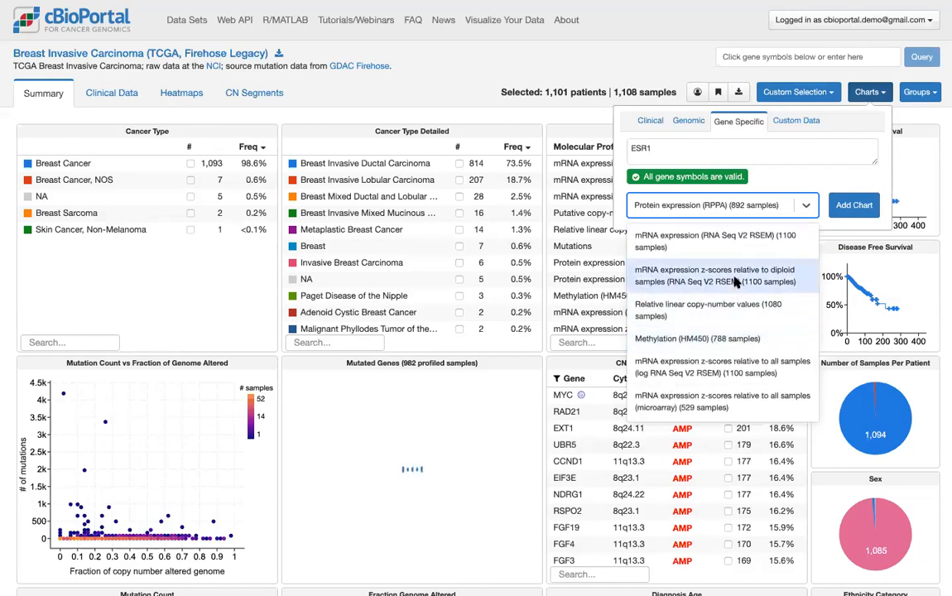
{"action": "scroll", "coordinate": [734, 282], "scroll_direction": "up", "scroll_amount": 5}
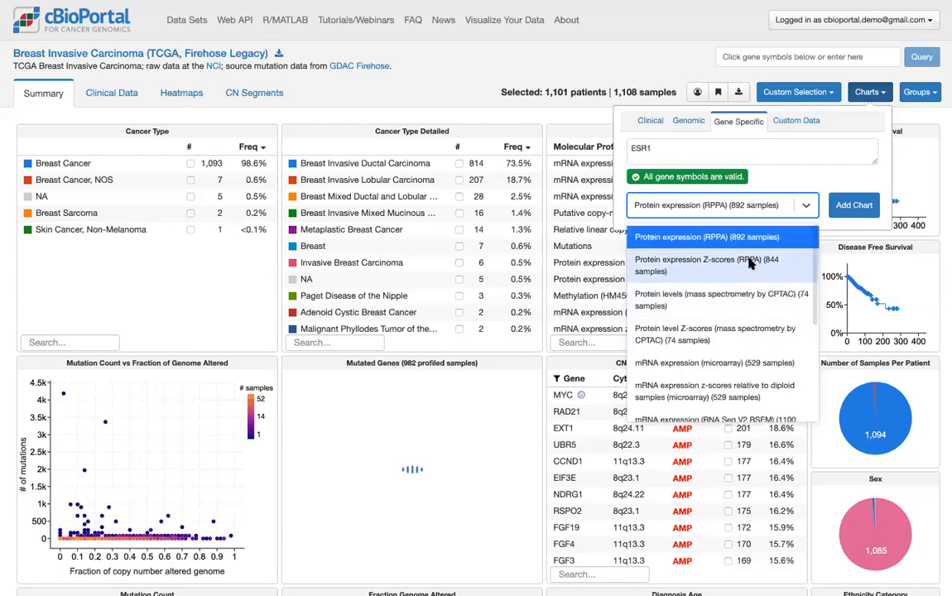
{"action": "left_click", "coordinate": [750, 263]}
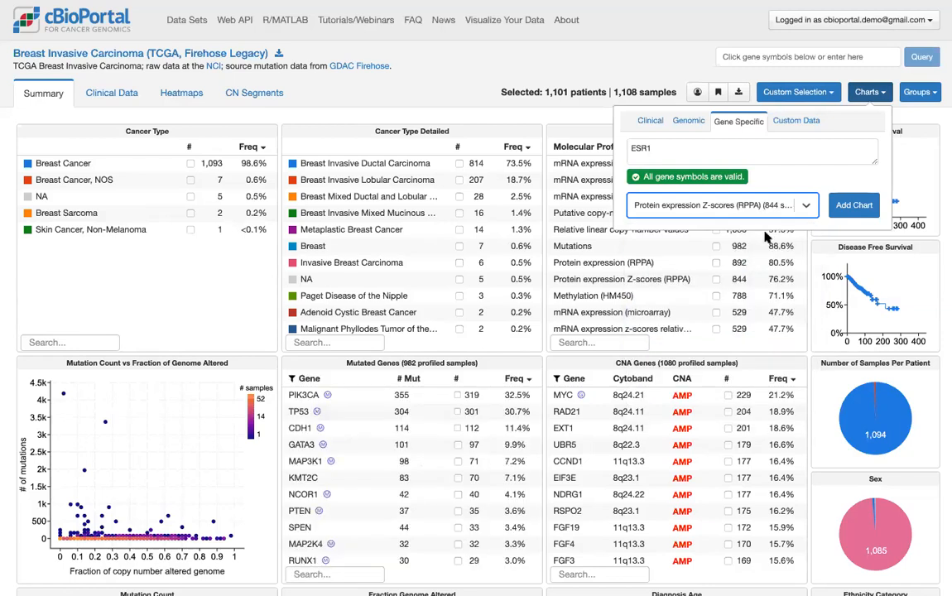
{"action": "left_click", "coordinate": [853, 208]}
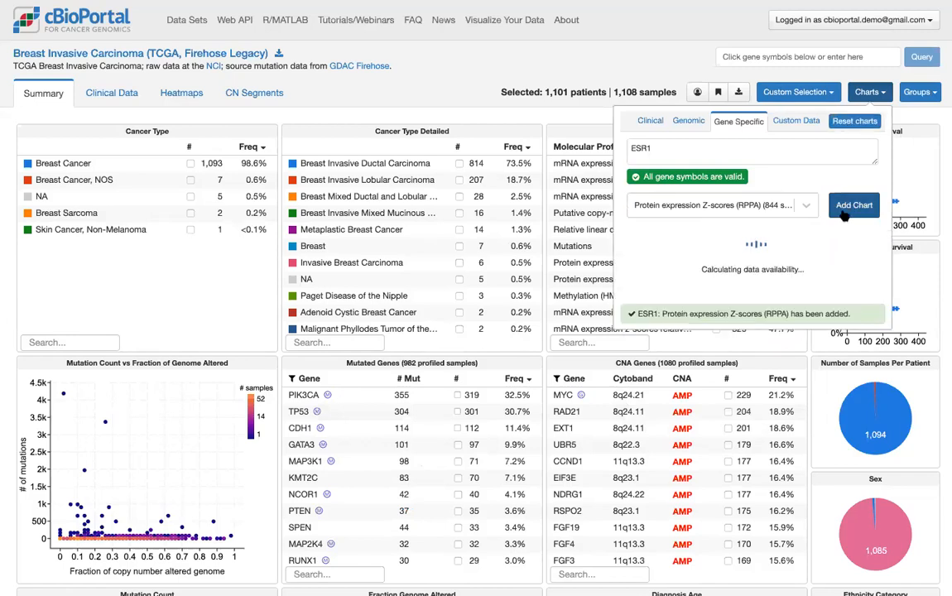
{"action": "left_click", "coordinate": [626, 81]}
Create a group named "ESR1 pro low" from the samples with ESR1 protein expression Z-scores of -1 or less
{"action": "scroll", "coordinate": [626, 442], "scroll_direction": "down", "scroll_amount": 6}
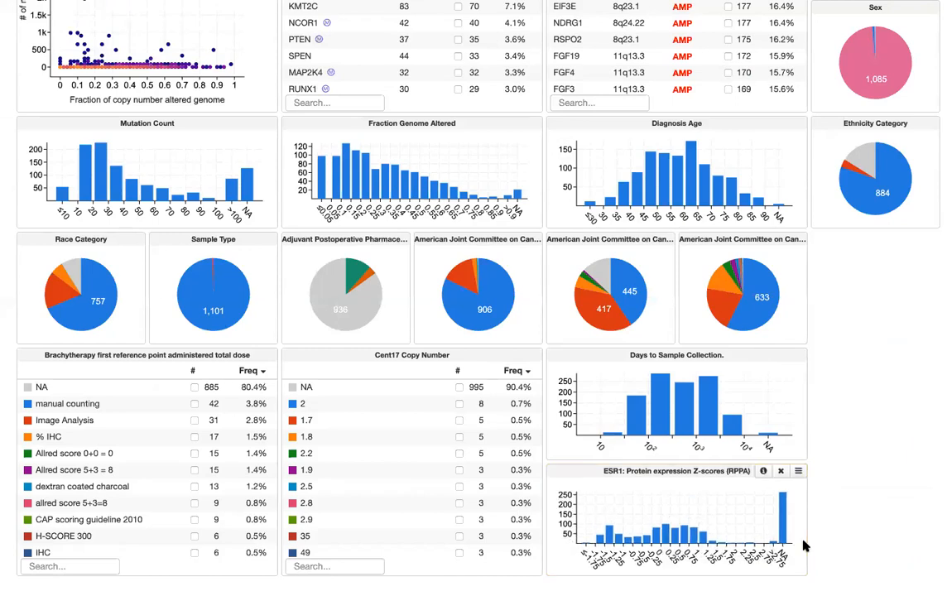
{"action": "left_click_drag", "start_coordinate": [626, 522], "coordinate": [582, 522]}
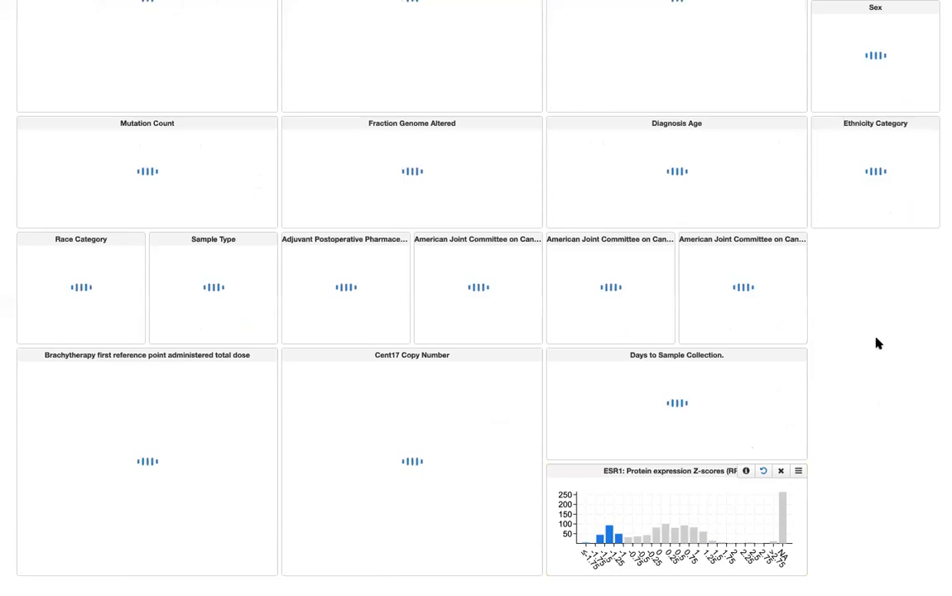
{"action": "scroll", "coordinate": [876, 342], "scroll_direction": "up", "scroll_amount": 6}
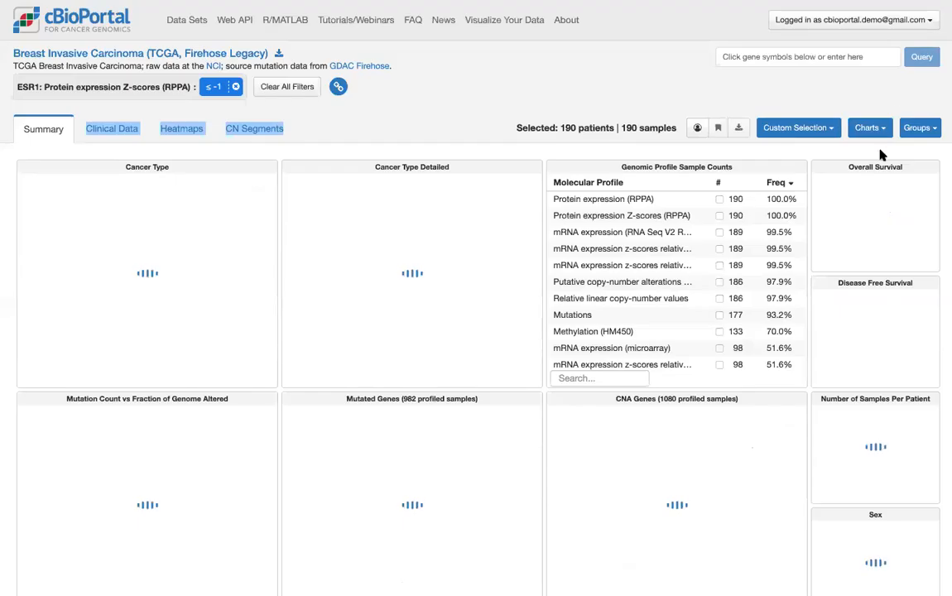
{"action": "left_click", "coordinate": [929, 135]}
{"action": "left_click", "coordinate": [837, 249]}
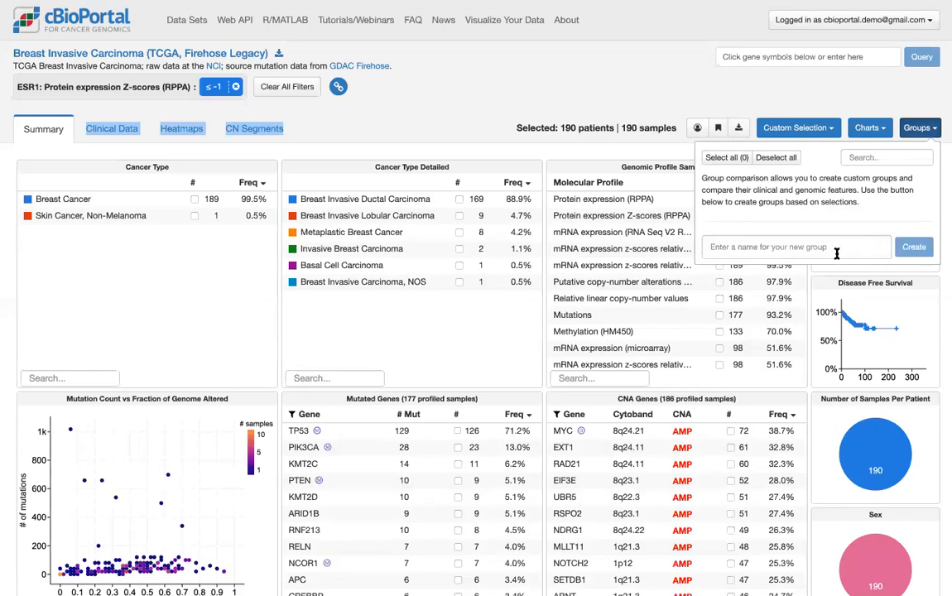
{"action": "left_click", "coordinate": [837, 250]}
{"action": "type", "text": "ESR1 pr"}
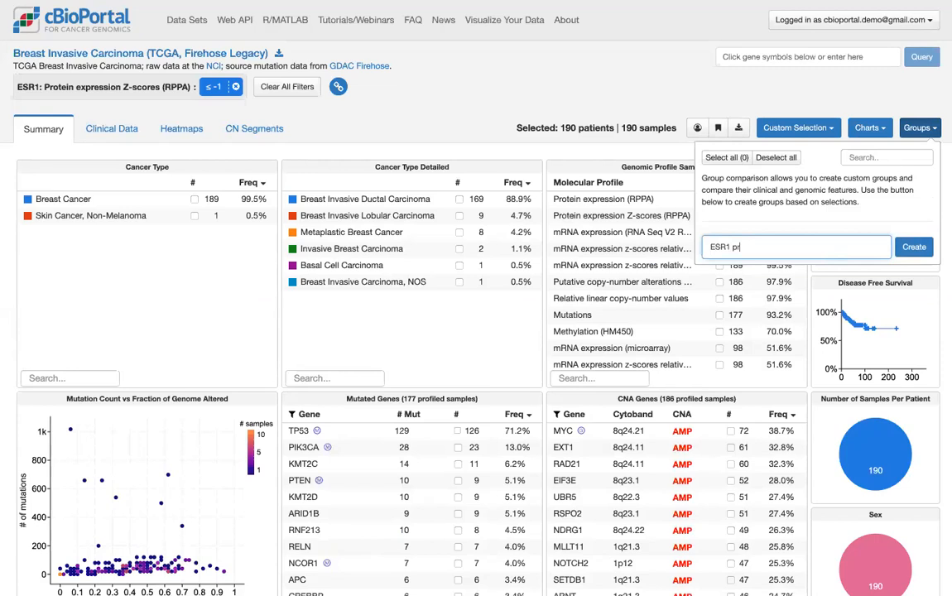
{"action": "type", "text": "o low"}
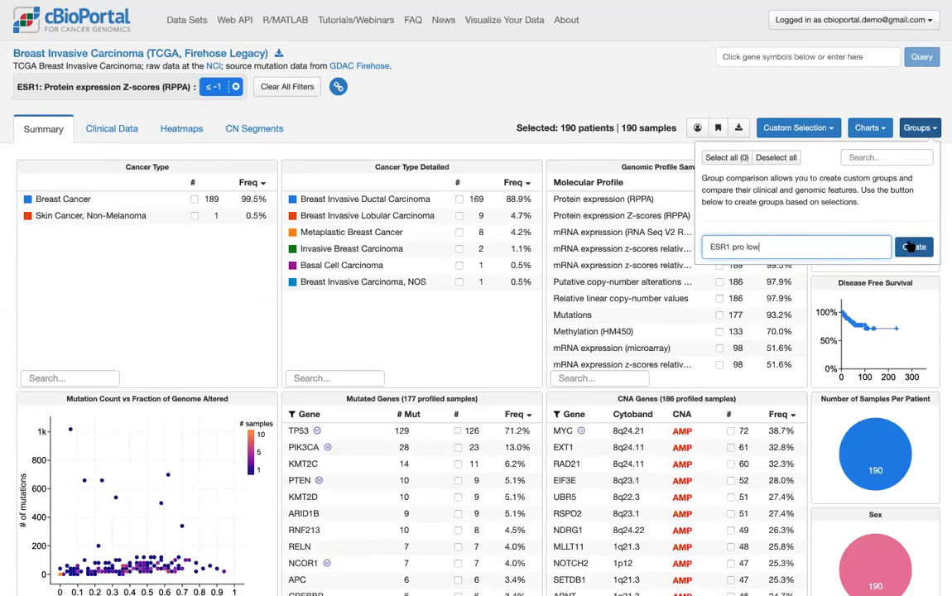
{"action": "key", "text": "Return"}
{"action": "left_click", "coordinate": [516, 110]}
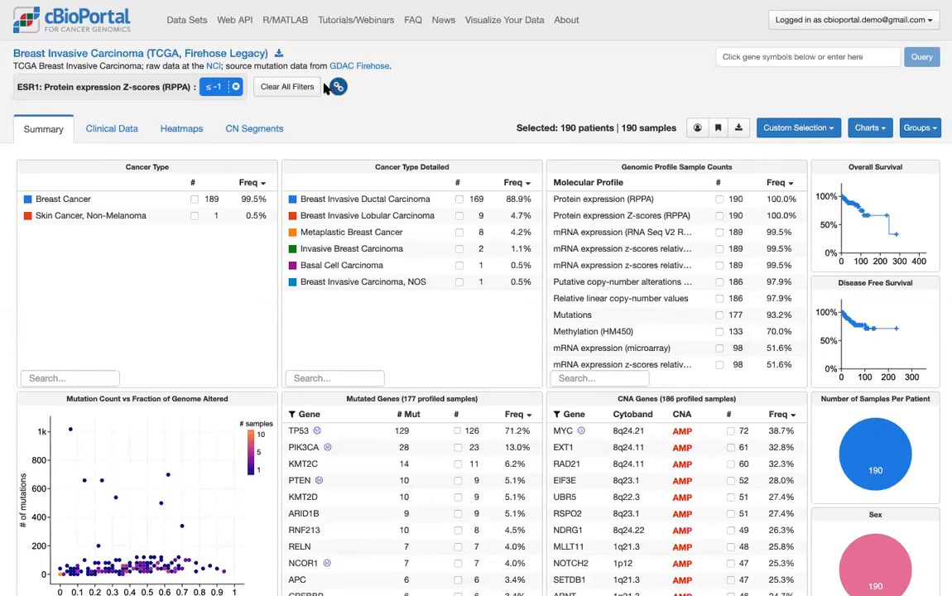
Create a group named "ESR1 pro high" from samples with ESR1 protein Z-scores above 1, and compare it with "ESR1 pro low"
{"action": "scroll", "coordinate": [557, 89], "scroll_direction": "down", "scroll_amount": 6}
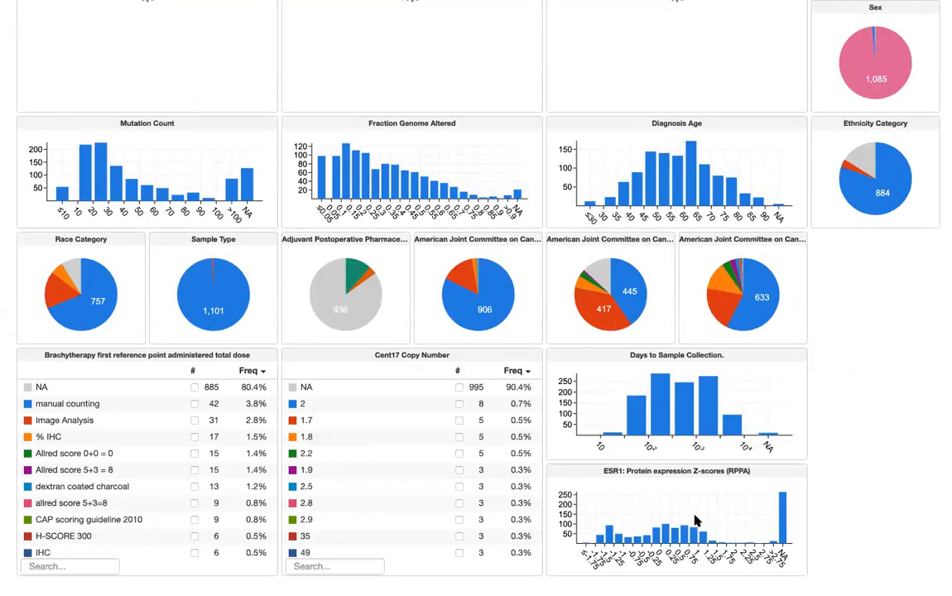
{"action": "left_click_drag", "start_coordinate": [697, 520], "coordinate": [779, 523]}
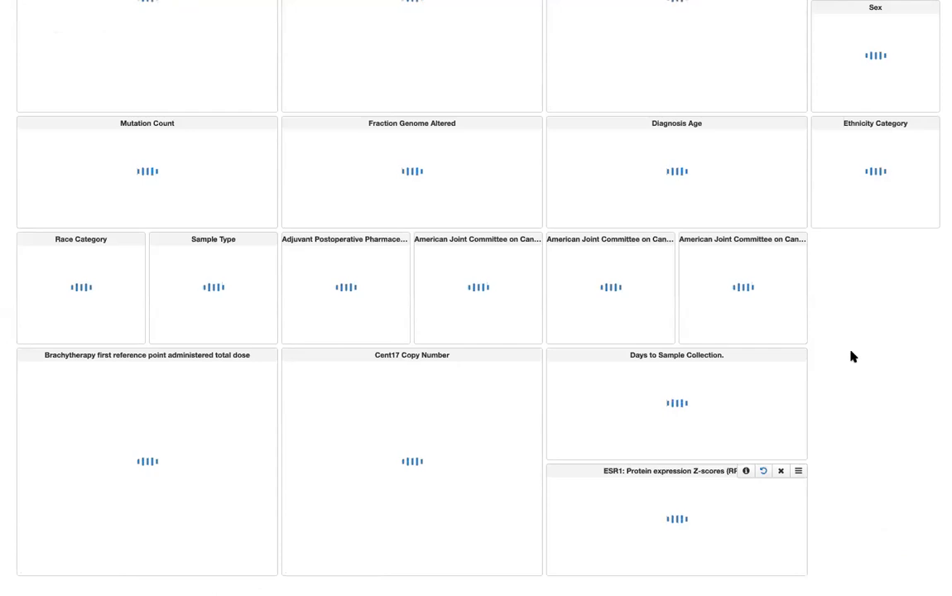
{"action": "scroll", "coordinate": [852, 355], "scroll_direction": "up", "scroll_amount": 10}
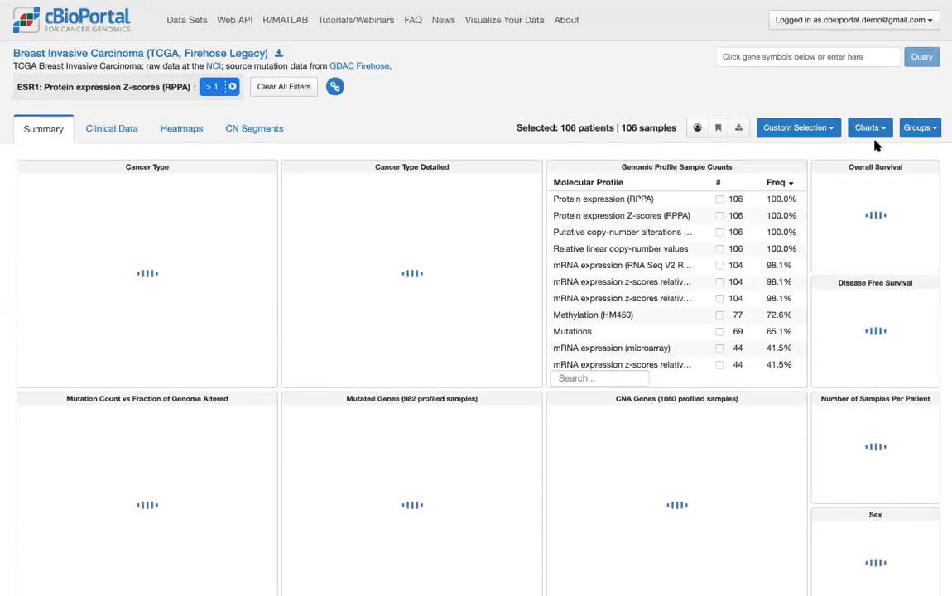
{"action": "left_click", "coordinate": [921, 127]}
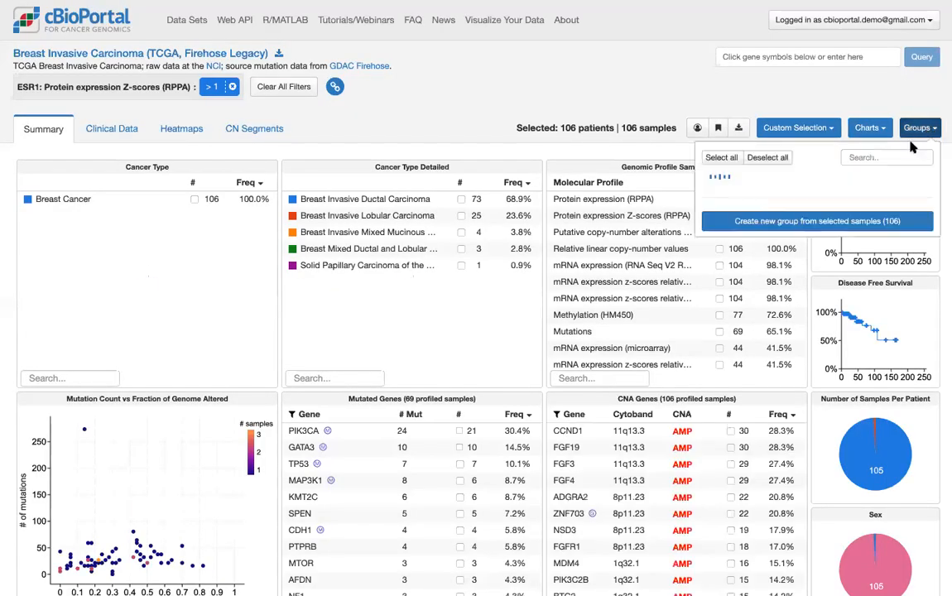
{"action": "left_click", "coordinate": [818, 253]}
{"action": "type", "text": "ESR1 hi"}
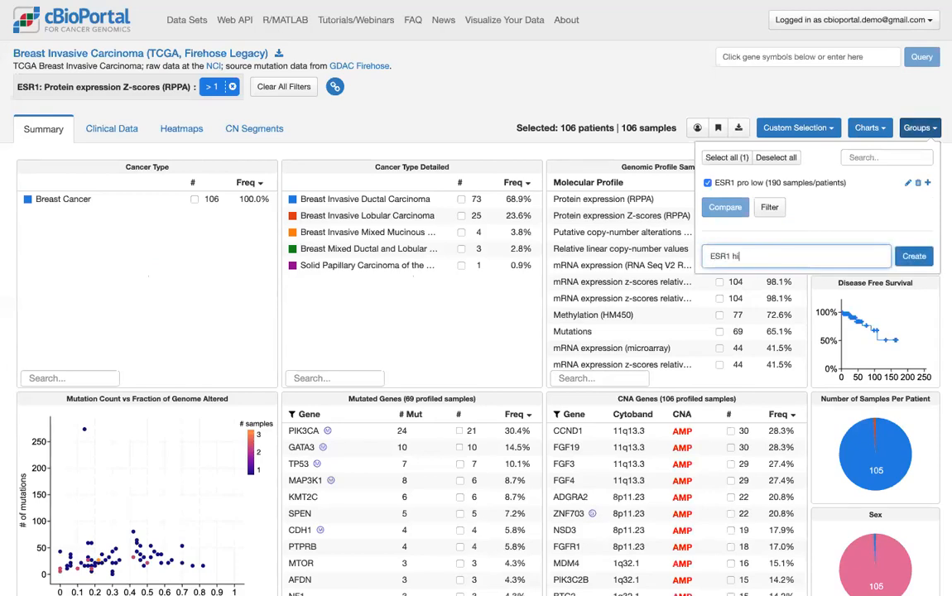
{"action": "key", "text": "BackSpace"}
{"action": "key", "text": "BackSpace"}
{"action": "type", "text": "pro high"}
{"action": "left_click", "coordinate": [914, 256]}
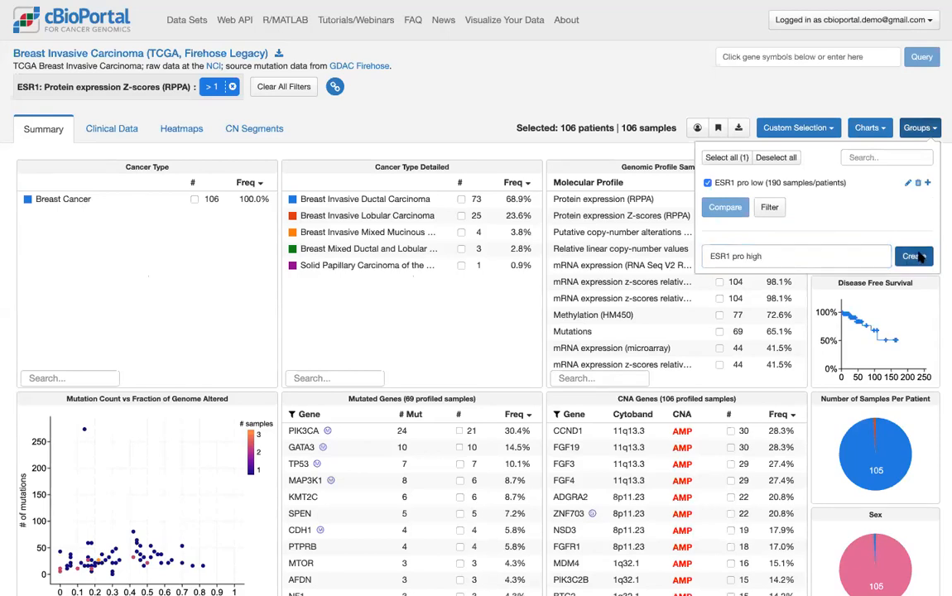
{"action": "left_click", "coordinate": [714, 219]}
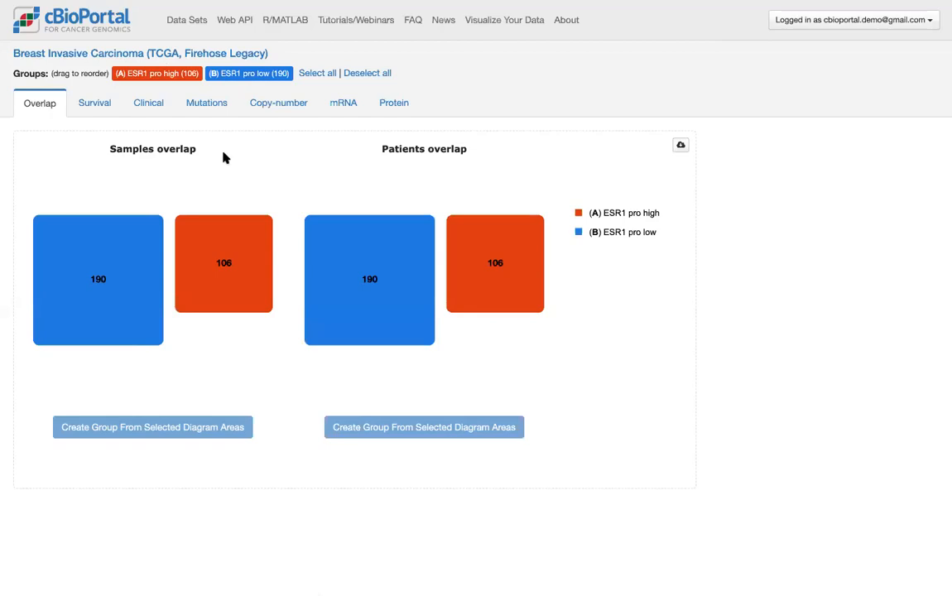
Examine the overall survival, disease-free survival and clinical attribute differences between the two ESR1 groups
{"action": "left_click", "coordinate": [97, 106]}
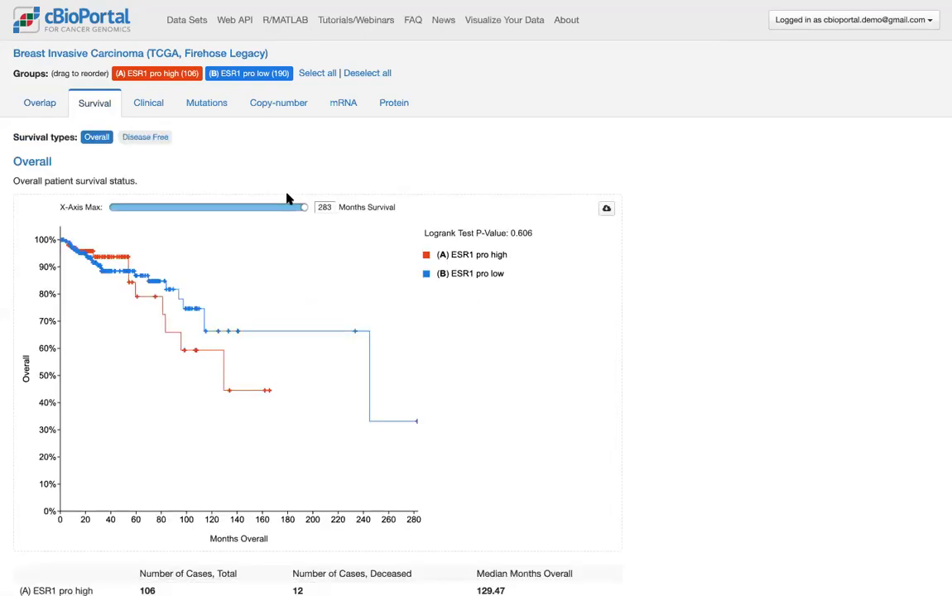
{"action": "left_click", "coordinate": [146, 139]}
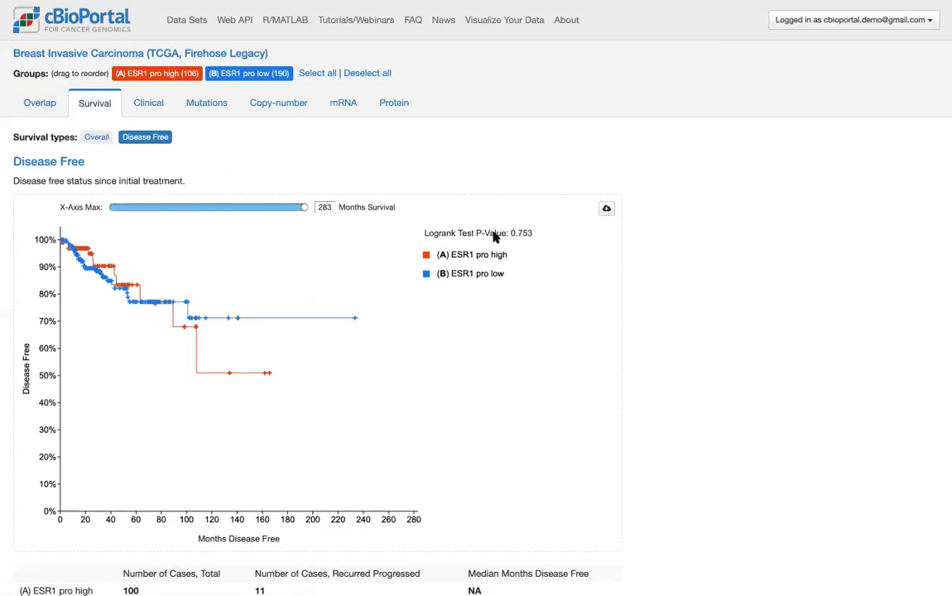
{"action": "left_click", "coordinate": [150, 104]}
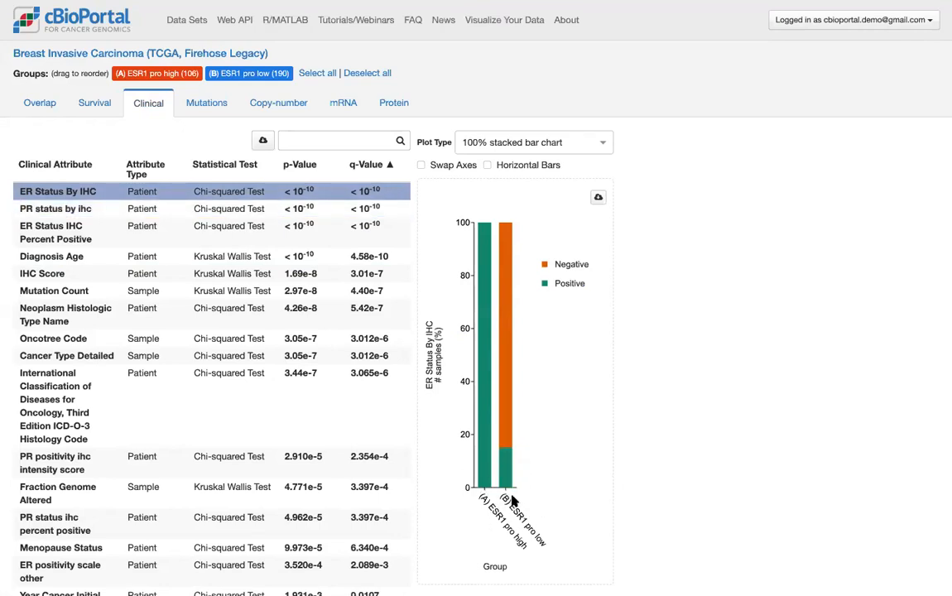
Return to the Breast Invasive Carcinoma (TCGA, Firehose Legacy) study summary and add the ER Status By IHC clinical chart
{"action": "mouse_move", "coordinate": [510, 478]}
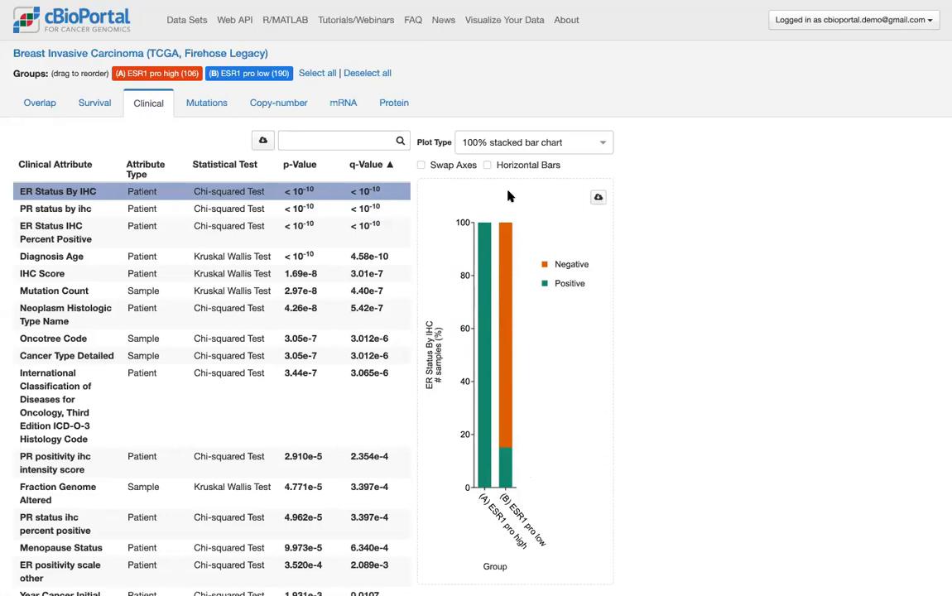
{"action": "left_click", "coordinate": [76, 53]}
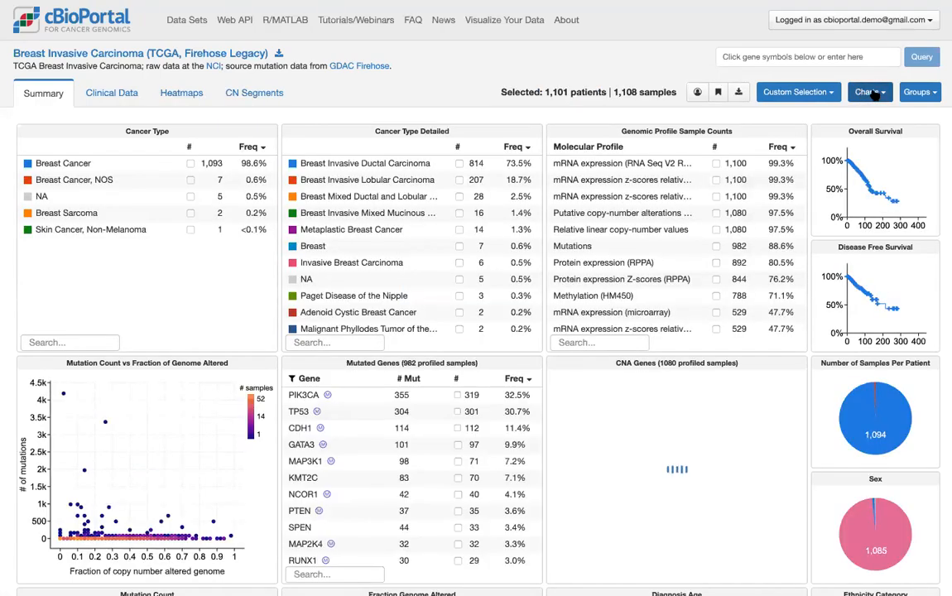
{"action": "left_click", "coordinate": [870, 93]}
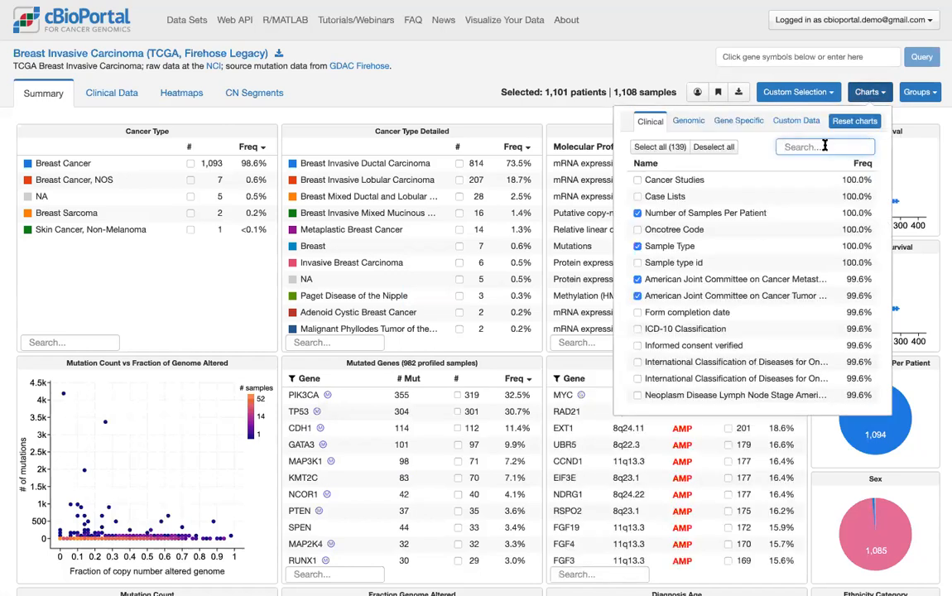
{"action": "type", "text": "er"}
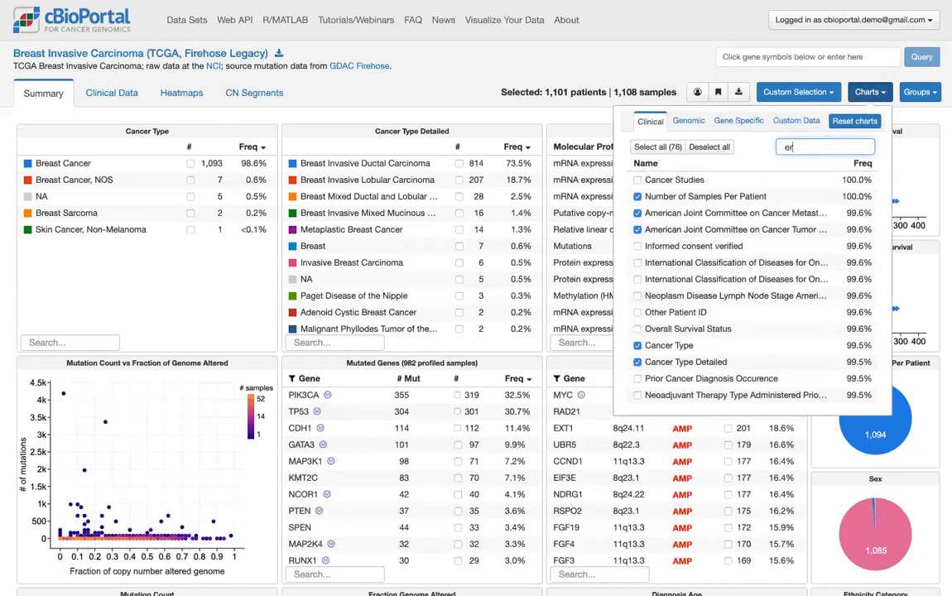
{"action": "key", "text": "BackSpace"}
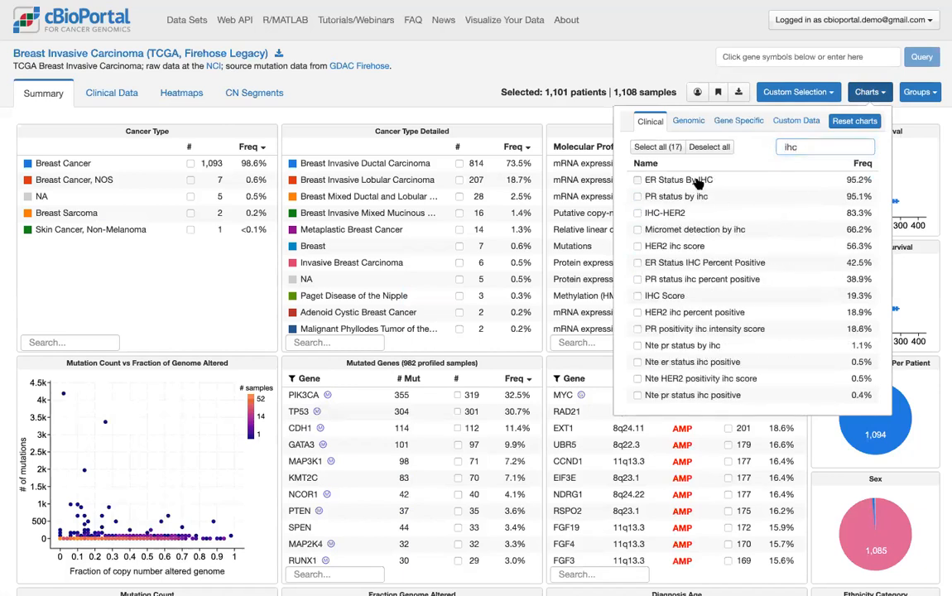
{"action": "left_click", "coordinate": [686, 182]}
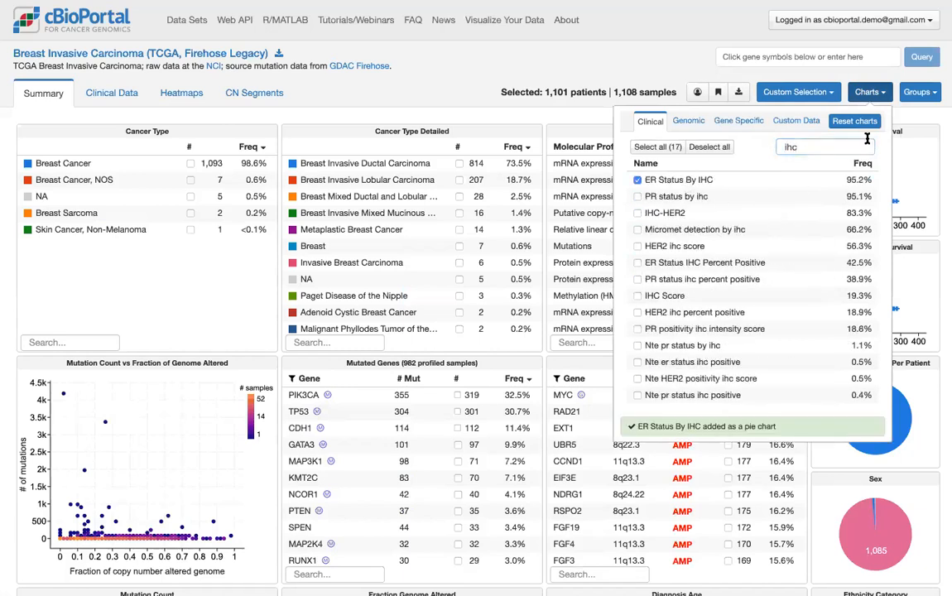
{"action": "left_click", "coordinate": [867, 92]}
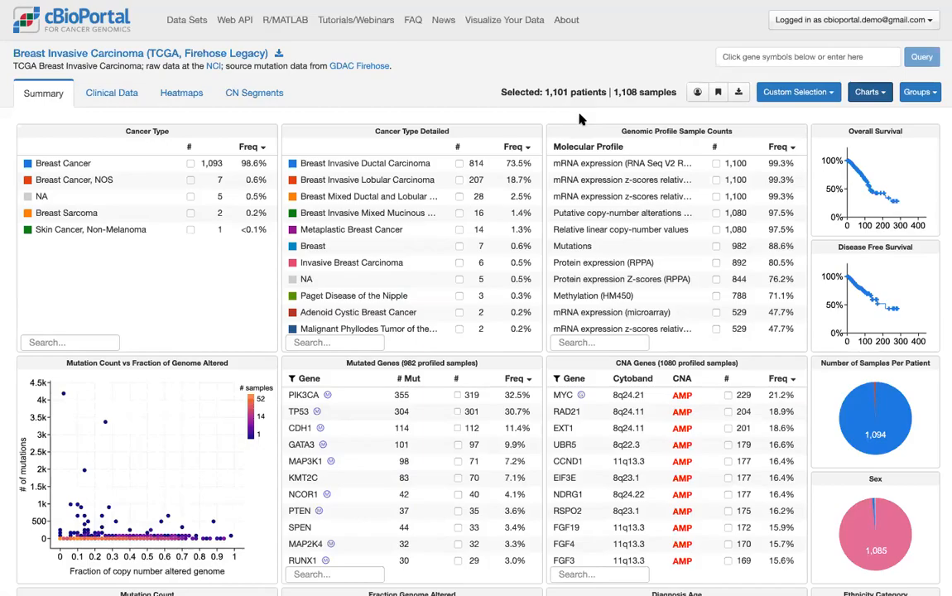
{"action": "scroll", "coordinate": [580, 120], "scroll_direction": "down", "scroll_amount": 6}
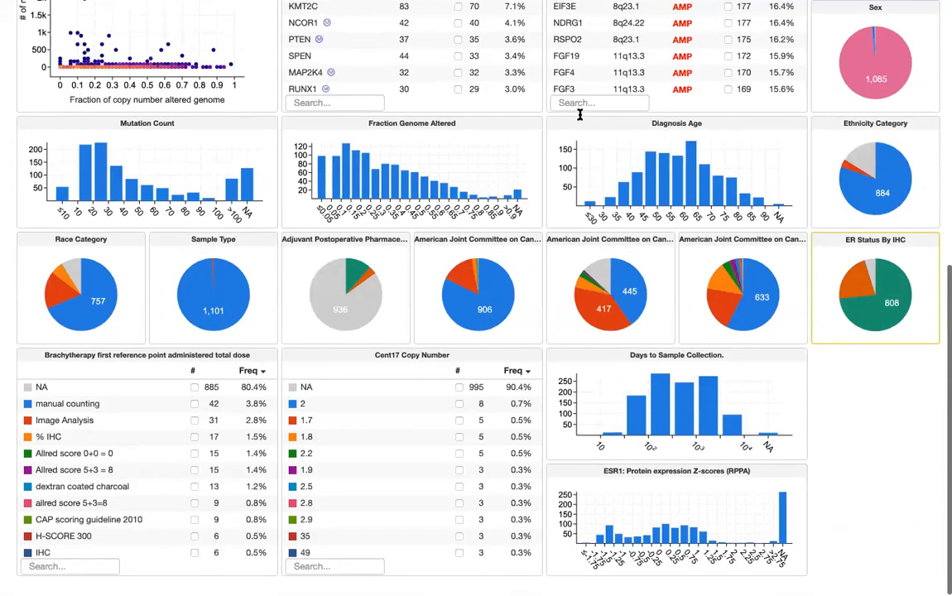
{"action": "mouse_move", "coordinate": [905, 297]}
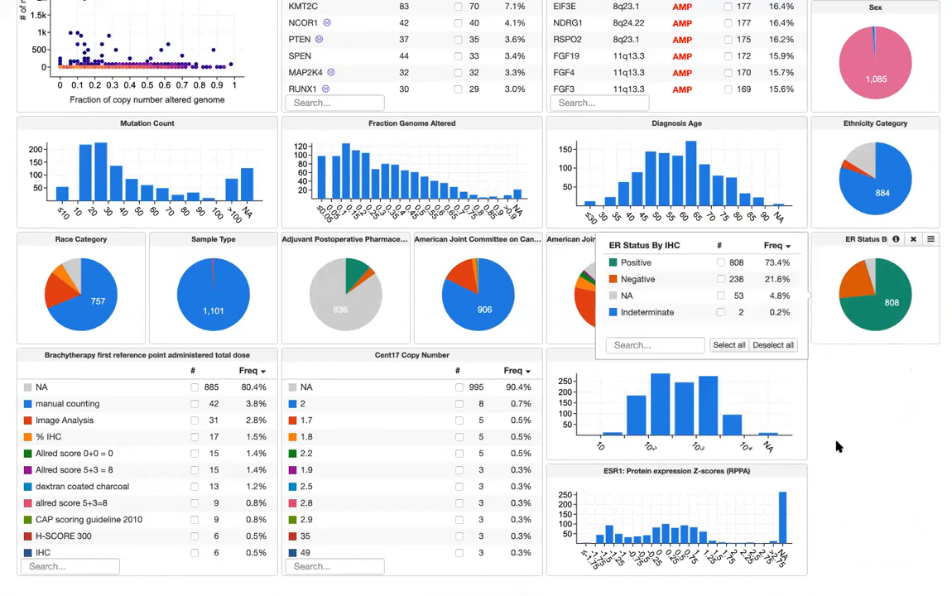
Filter the study summary to the samples in the saved group "ESR1 pro low"
{"action": "scroll", "coordinate": [848, 410], "scroll_direction": "up", "scroll_amount": 6}
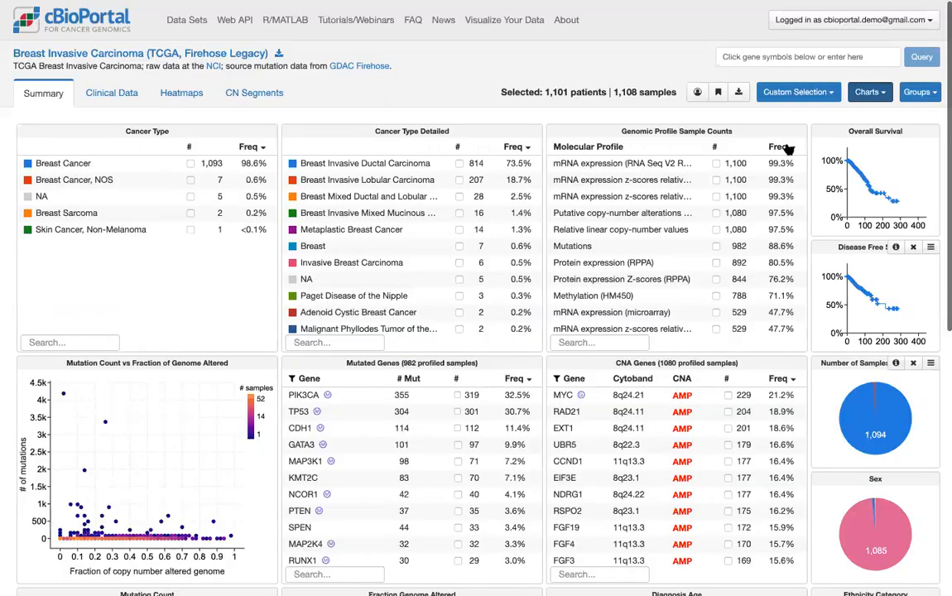
{"action": "left_click", "coordinate": [918, 92]}
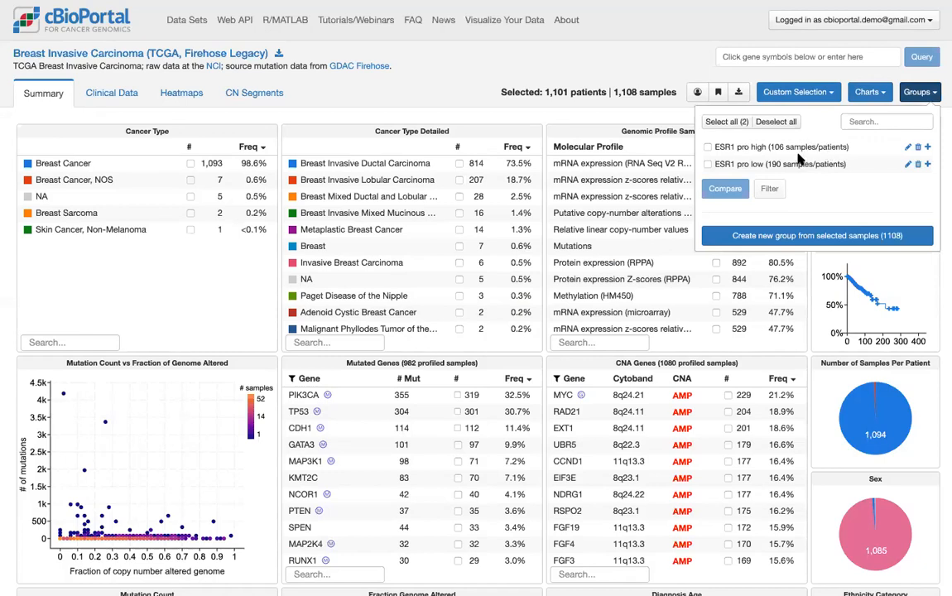
{"action": "left_click", "coordinate": [708, 164]}
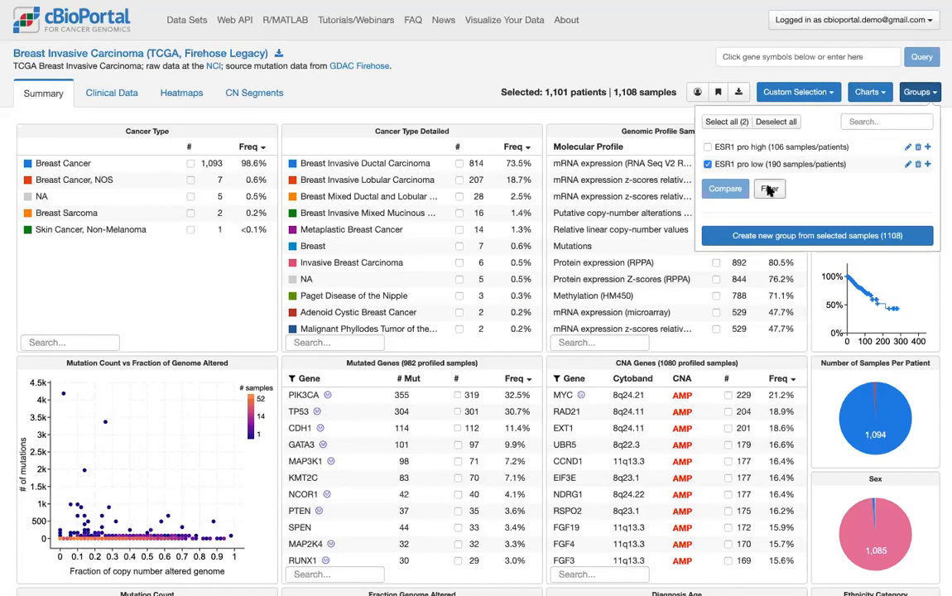
{"action": "left_click", "coordinate": [769, 188]}
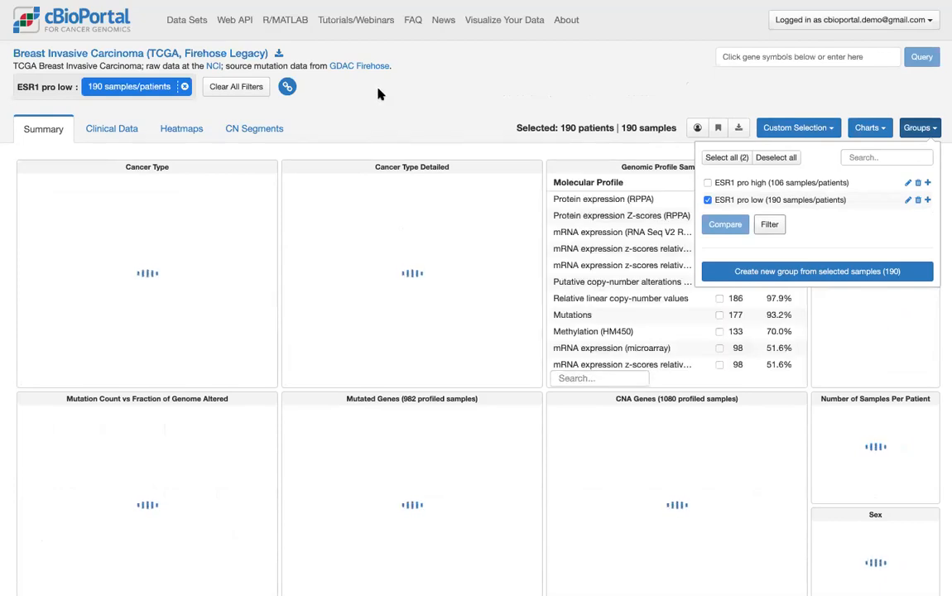
{"action": "left_click", "coordinate": [885, 124]}
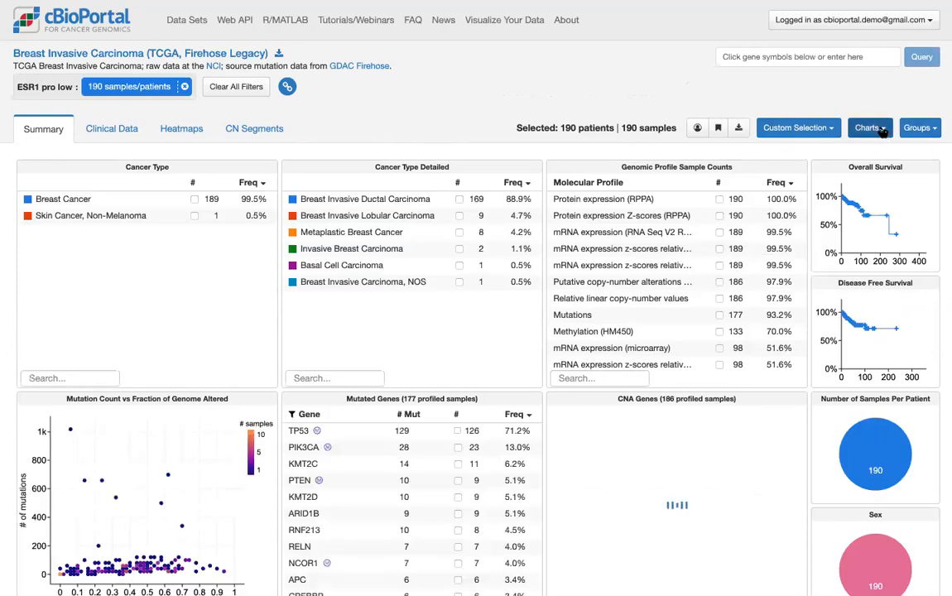
Add a gene-specific chart for ERBB2 using the Protein expression Z-scores (RPPA) profile
{"action": "left_click", "coordinate": [883, 130]}
{"action": "left_click", "coordinate": [733, 157]}
{"action": "left_click", "coordinate": [733, 194]}
{"action": "type", "text": "ERBB2"}
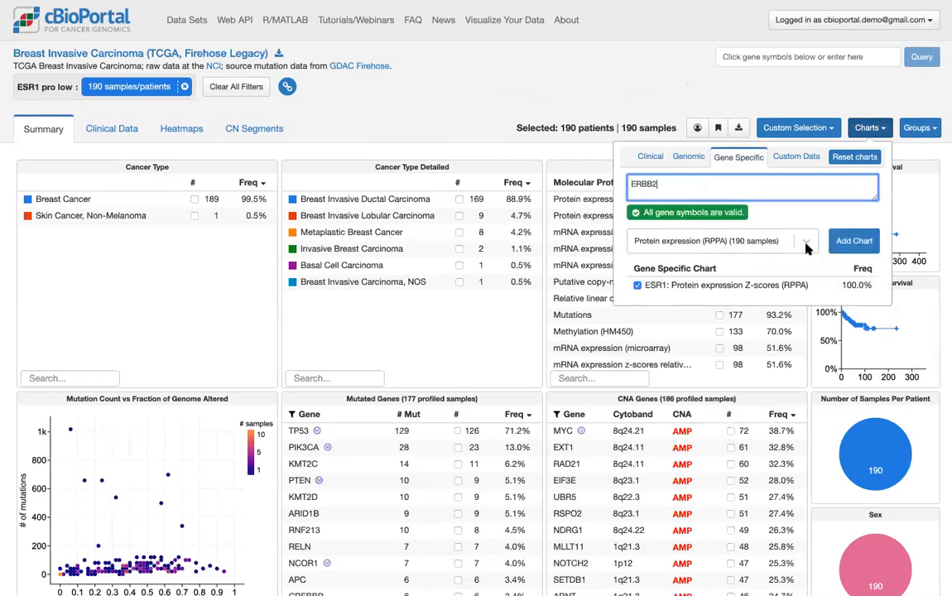
{"action": "left_click", "coordinate": [806, 242]}
{"action": "left_click", "coordinate": [745, 296]}
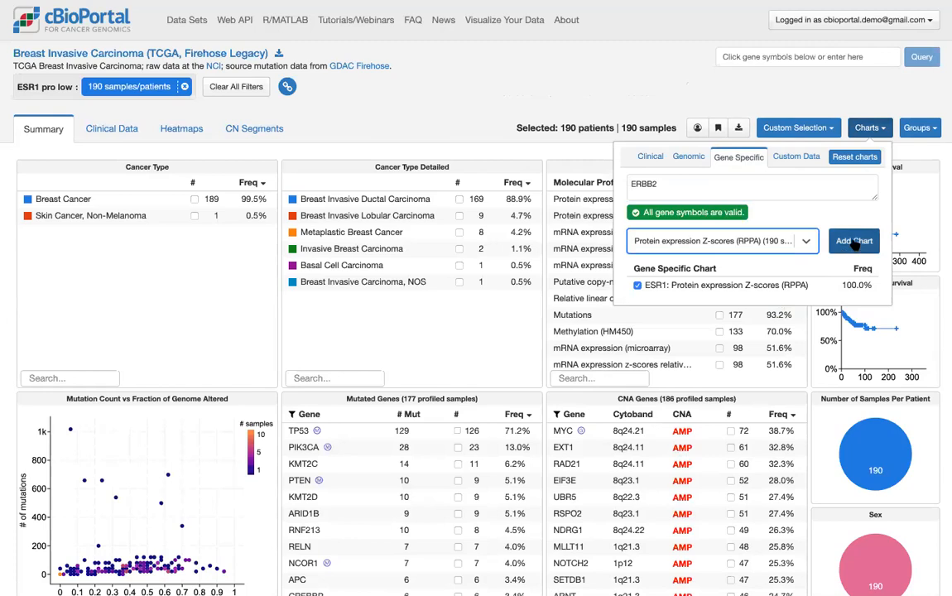
{"action": "left_click", "coordinate": [856, 241]}
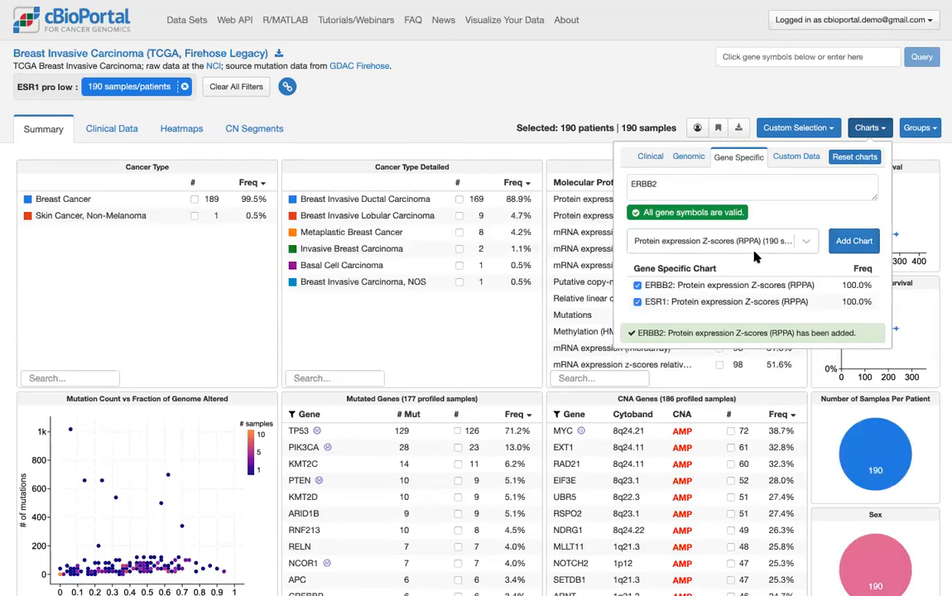
{"action": "left_click", "coordinate": [766, 100]}
Examine the ERBB2 protein expression histogram and the other summary charts for the "ESR1 pro low" samples
{"action": "scroll", "coordinate": [785, 108], "scroll_direction": "down", "scroll_amount": 10}
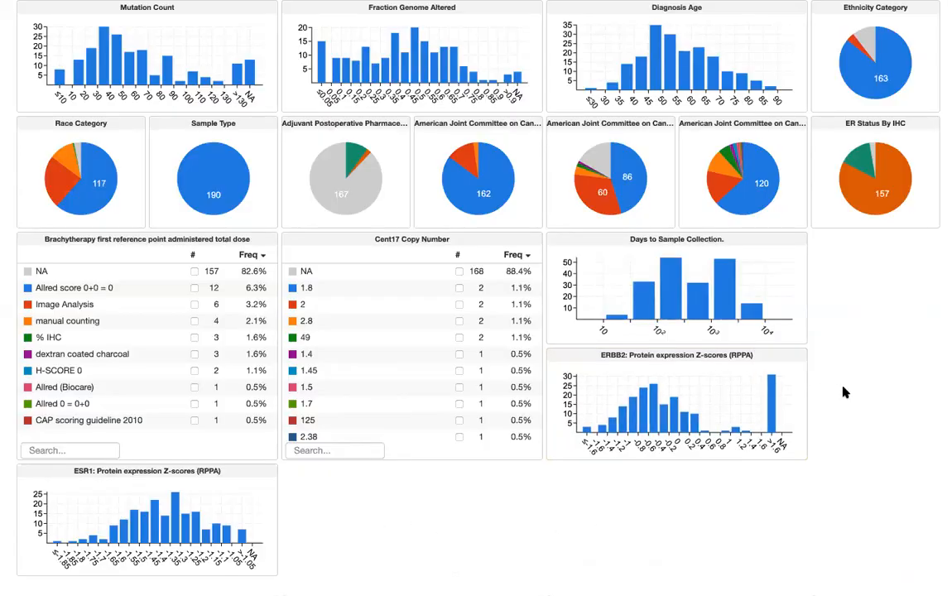
{"action": "scroll", "coordinate": [784, 389], "scroll_direction": "up", "scroll_amount": 10}
{"action": "scroll", "coordinate": [676, 133], "scroll_direction": "down", "scroll_amount": 10}
{"action": "scroll", "coordinate": [854, 387], "scroll_direction": "up", "scroll_amount": 3}
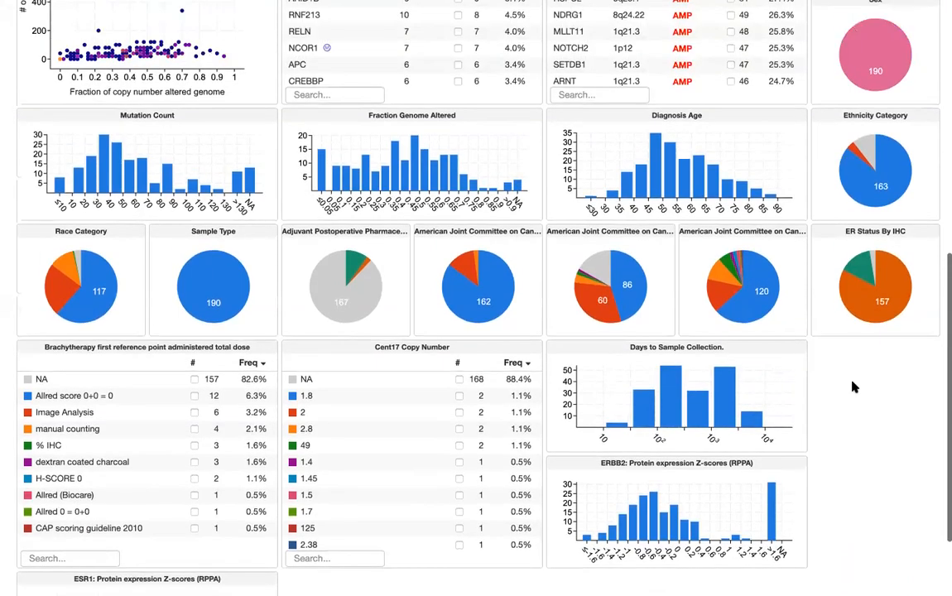
{"action": "scroll", "coordinate": [855, 387], "scroll_direction": "up", "scroll_amount": 1}
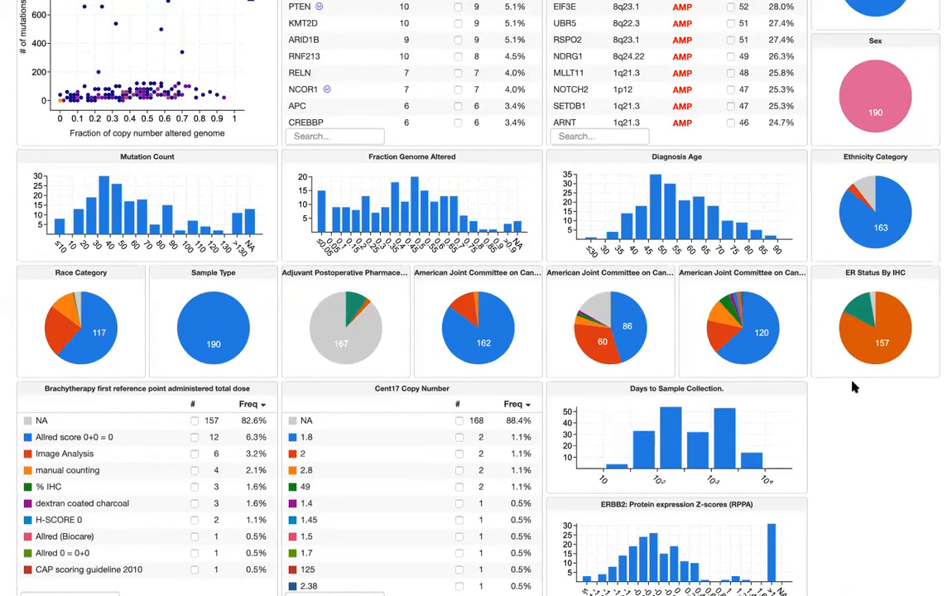
{"action": "scroll", "coordinate": [859, 383], "scroll_direction": "up", "scroll_amount": 10}
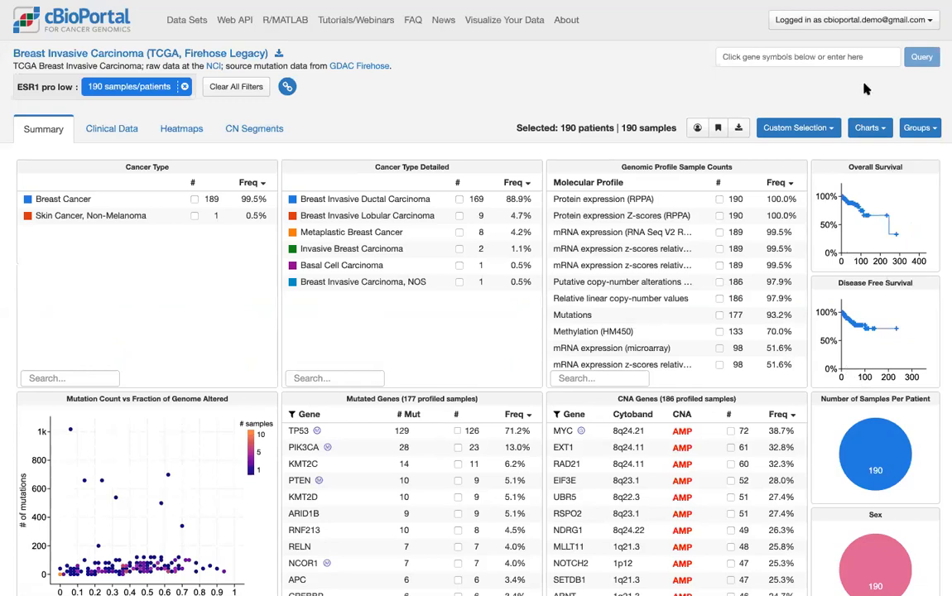
{"action": "left_click", "coordinate": [931, 128]}
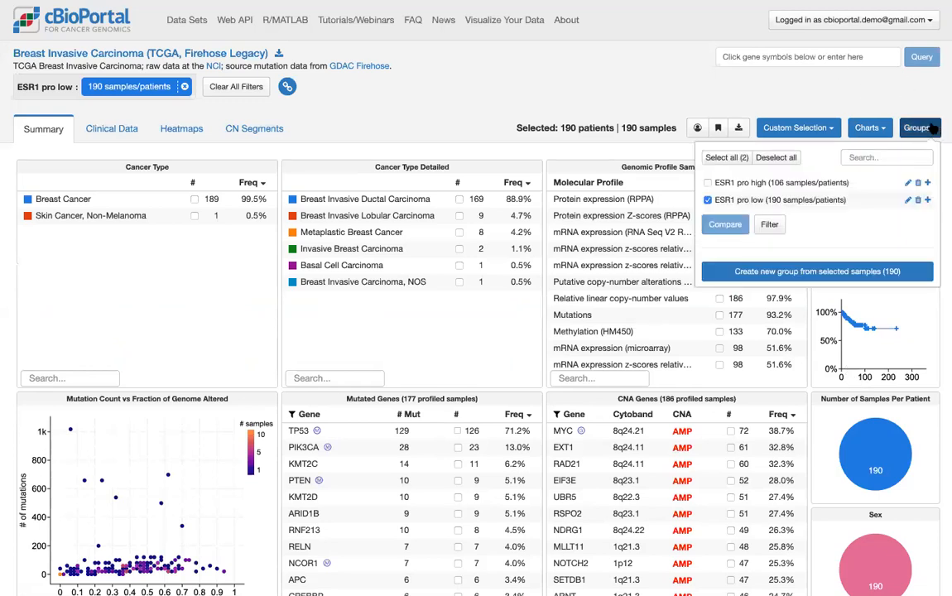
{"action": "left_click", "coordinate": [920, 99]}
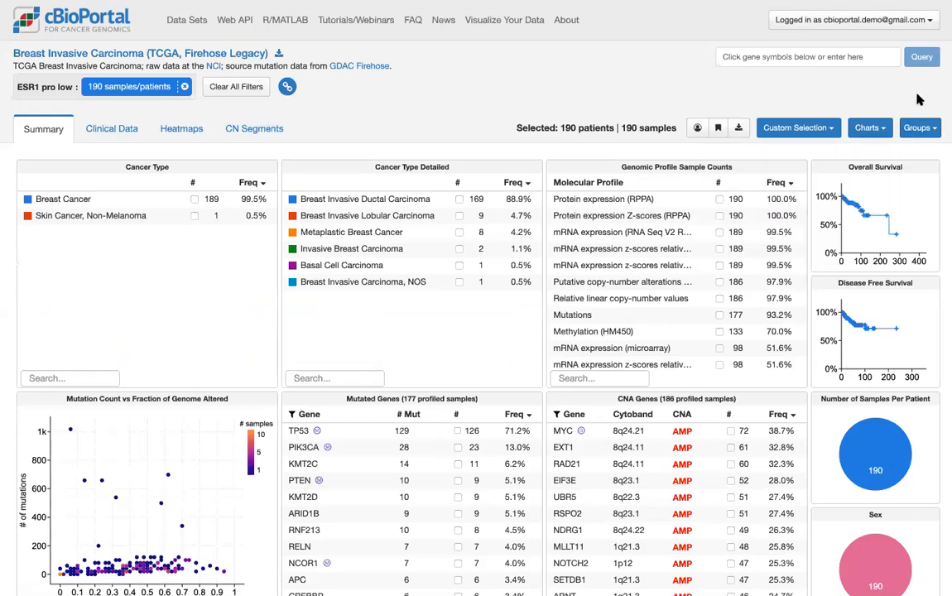
{"action": "left_click", "coordinate": [893, 21]}
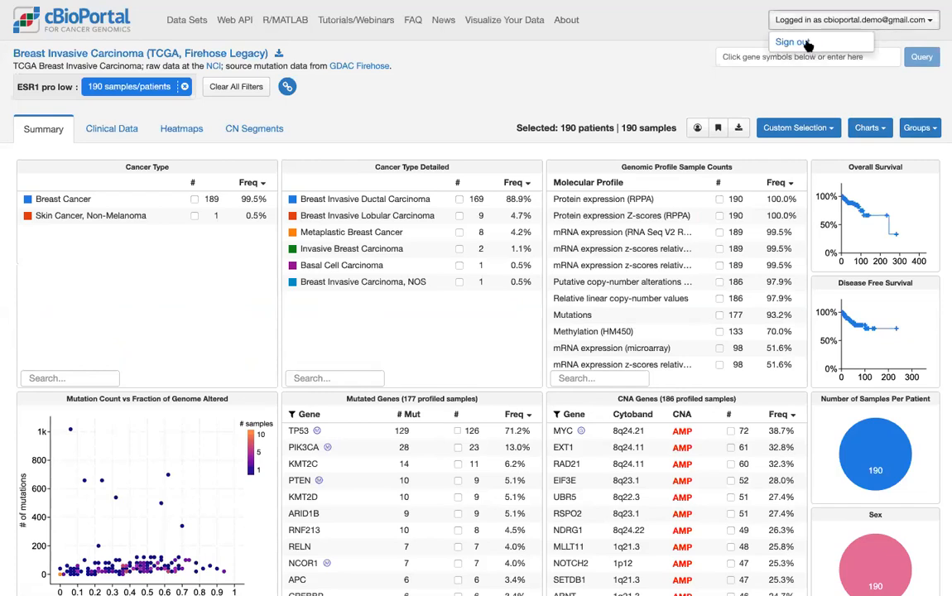
{"action": "left_click", "coordinate": [714, 42]}
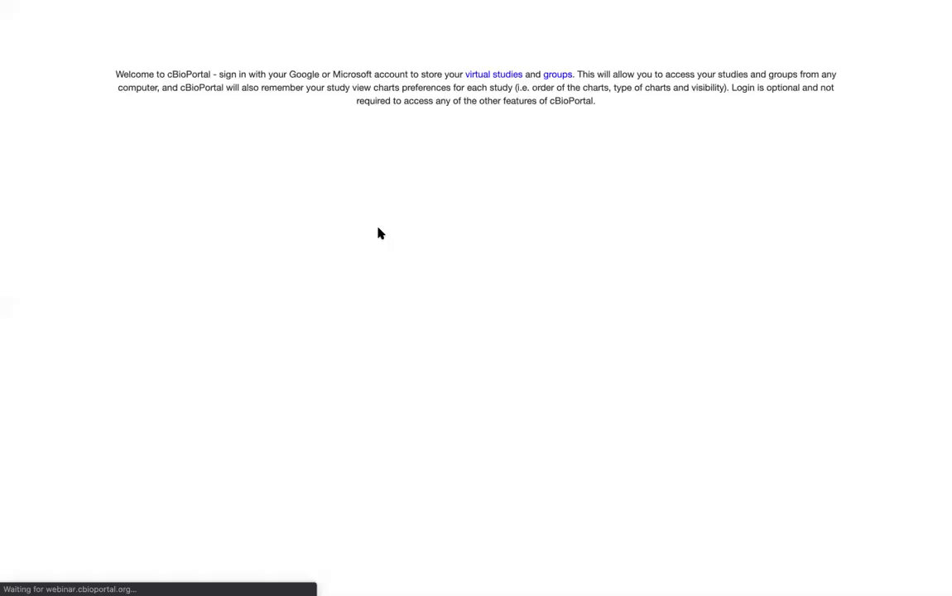
Sign in and open the summary of the bowel study Metastatic Colorectal Cancer (MSKCC, Cancer Cell 2018)
{"action": "left_click", "coordinate": [469, 129]}
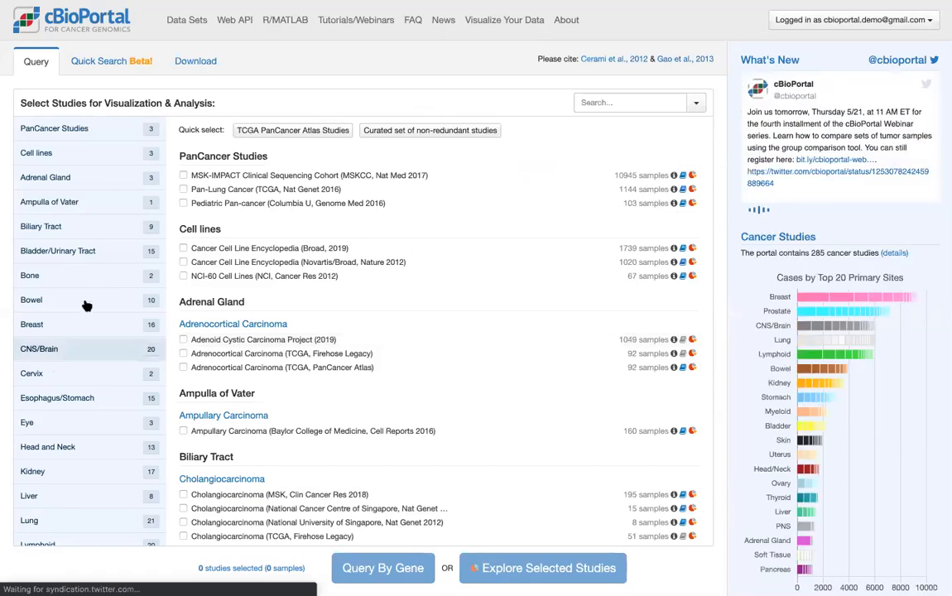
{"action": "left_click", "coordinate": [32, 301]}
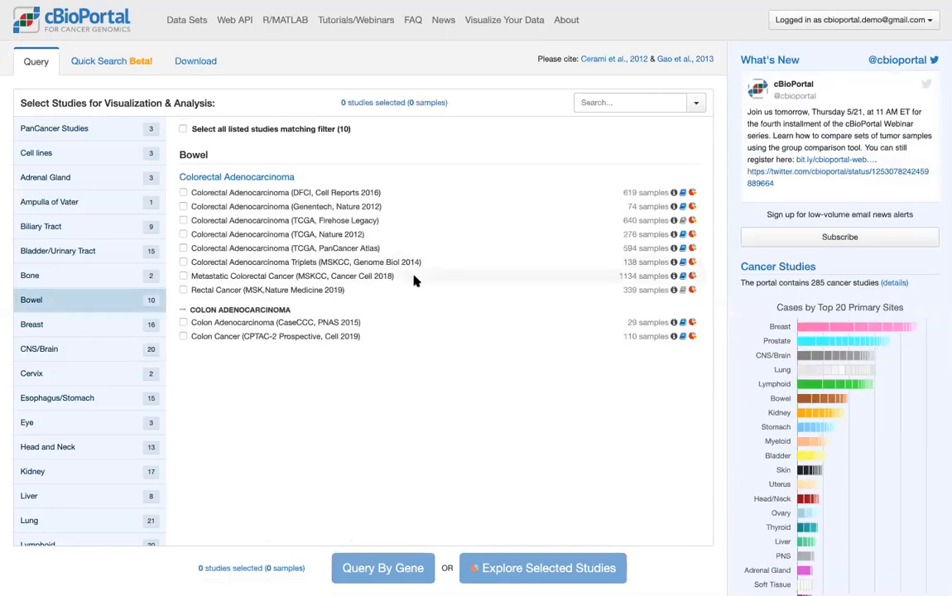
{"action": "left_click", "coordinate": [692, 277]}
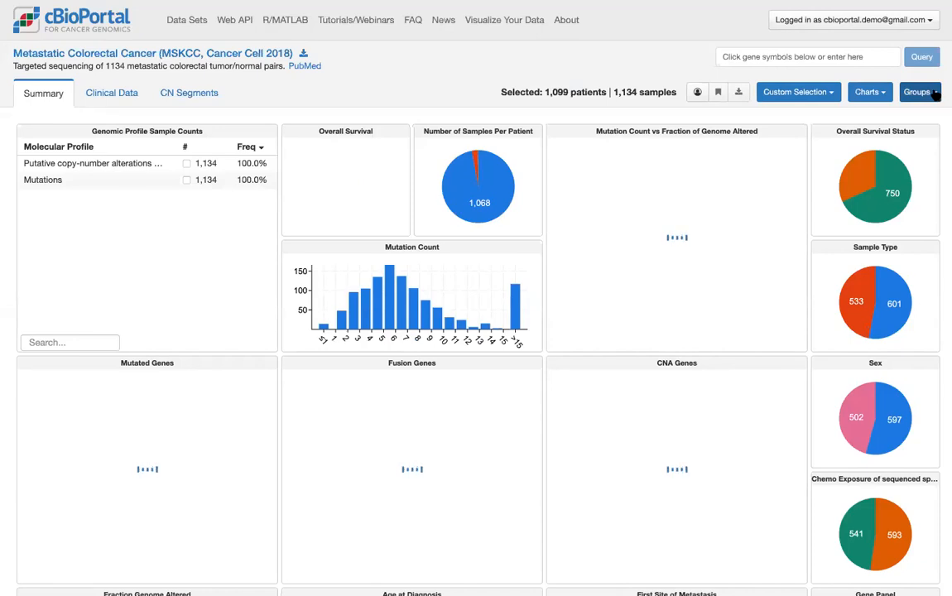
Review the BRAF groups saved for the colorectal study and the actions offered for them
{"action": "left_click", "coordinate": [935, 94]}
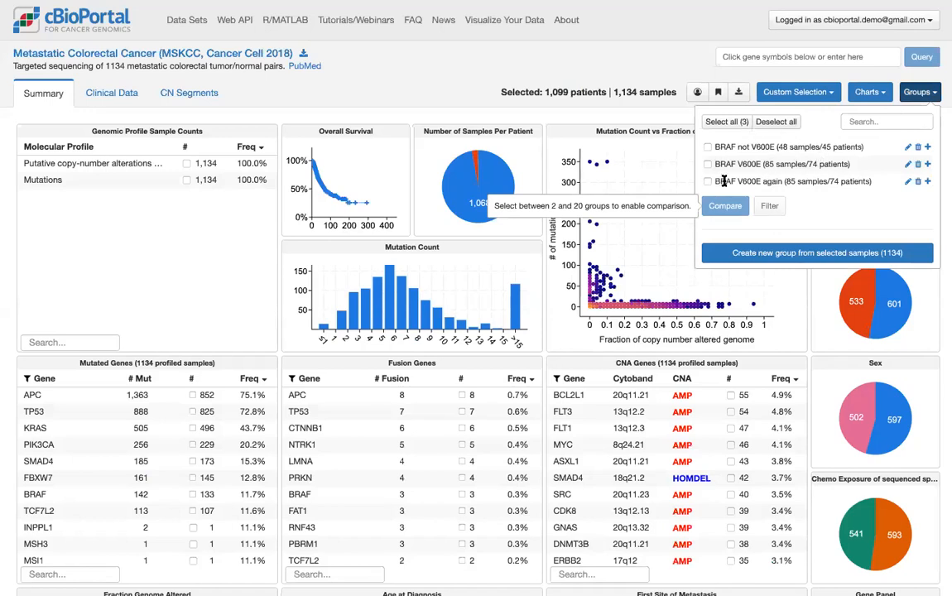
{"action": "left_click", "coordinate": [921, 93]}
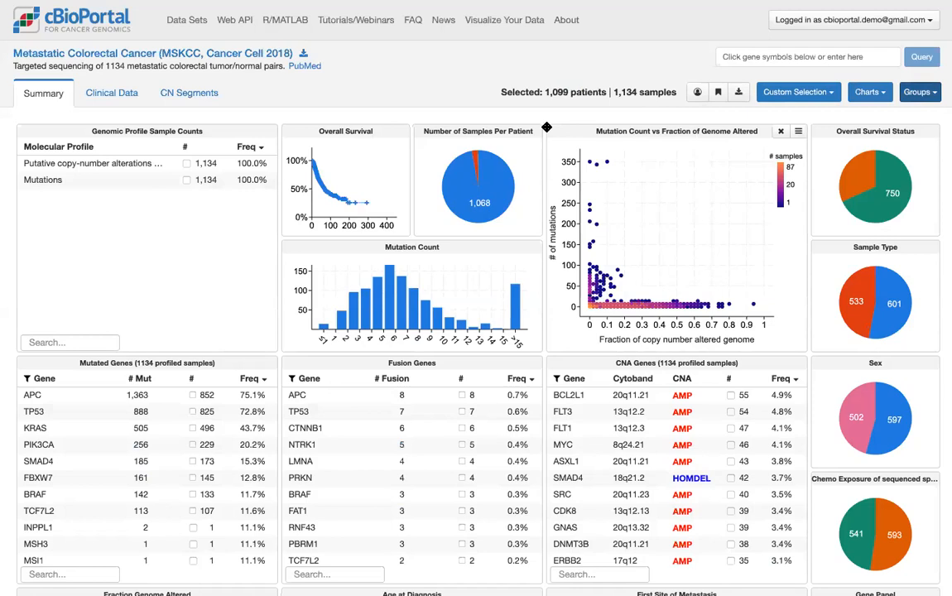
{"action": "left_click", "coordinate": [937, 97]}
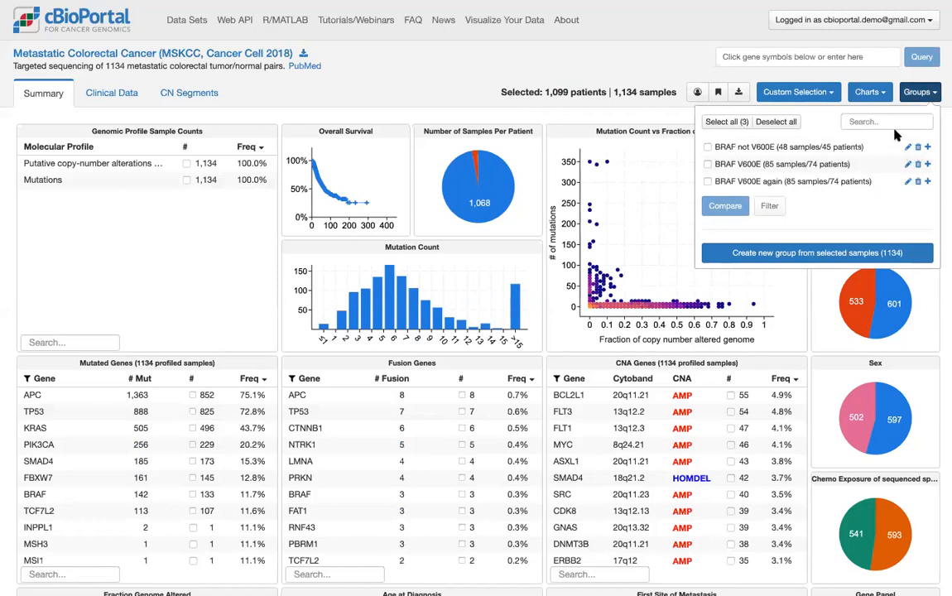
{"action": "left_click", "coordinate": [921, 92]}
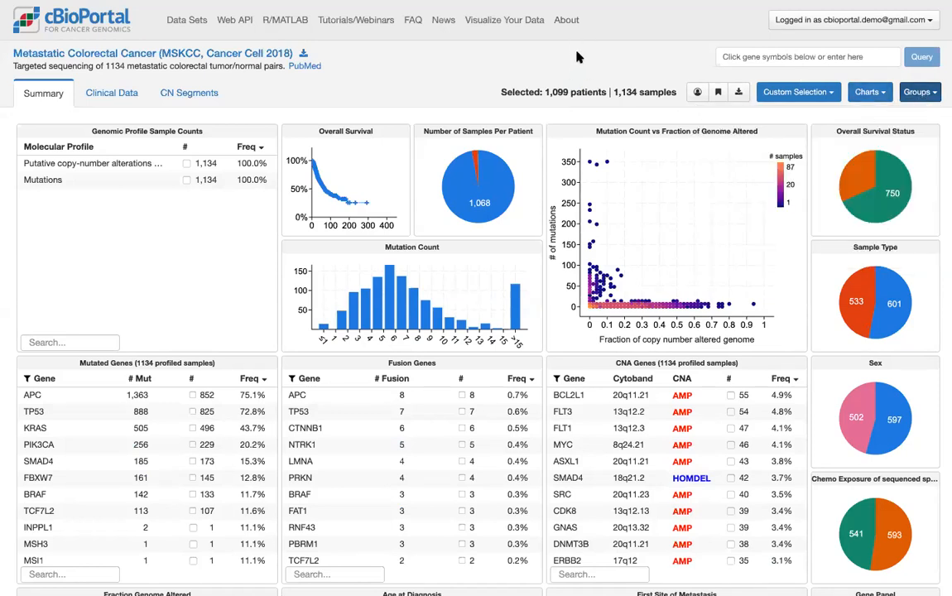
{"action": "left_click", "coordinate": [919, 92]}
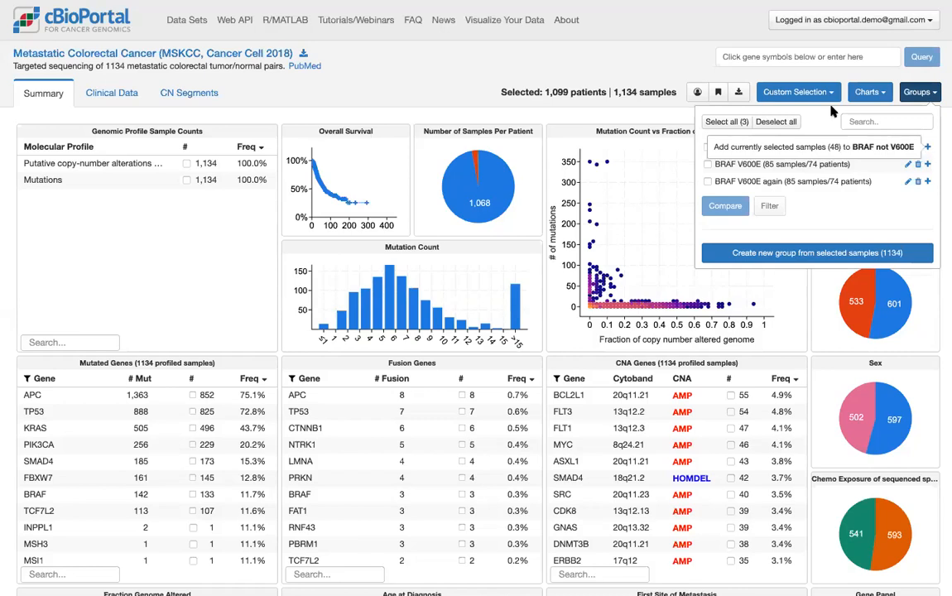
{"action": "left_click", "coordinate": [667, 63]}
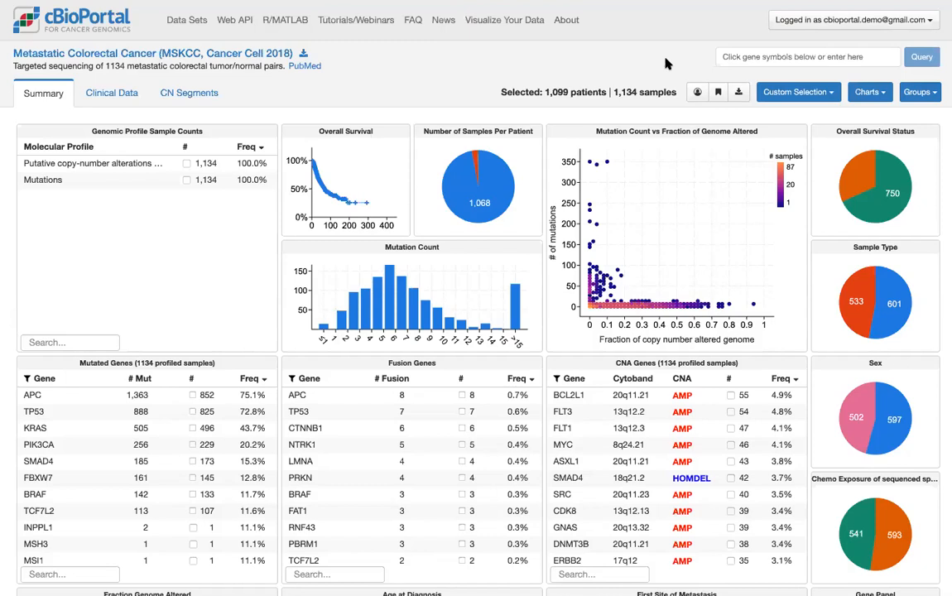
Compare the groups from the mCRC Type chart and view their overall survival with mCRC Metastasis deselected
{"action": "scroll", "coordinate": [832, 186], "scroll_direction": "down", "scroll_amount": 6}
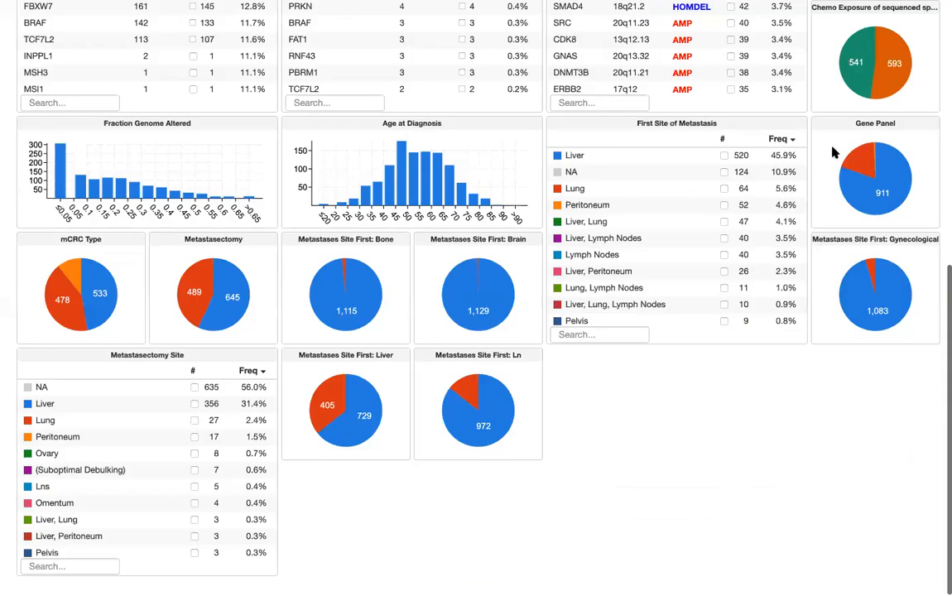
{"action": "mouse_move", "coordinate": [797, 178]}
{"action": "mouse_move", "coordinate": [135, 240]}
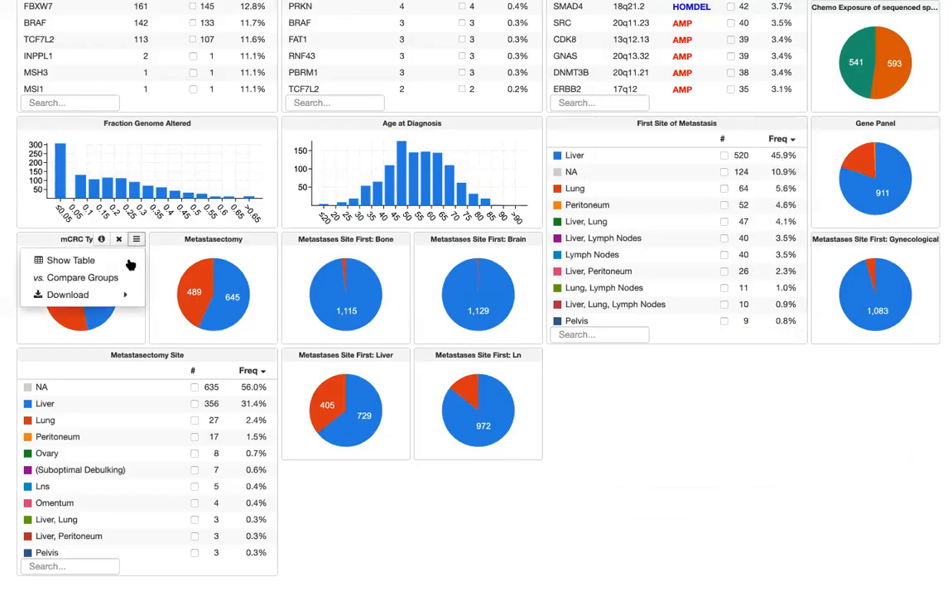
{"action": "left_click", "coordinate": [123, 278]}
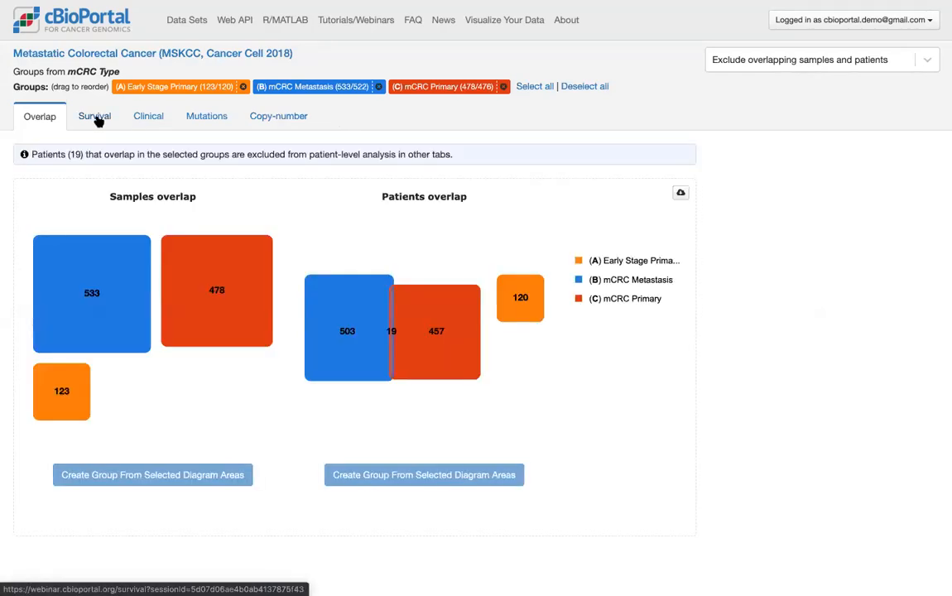
{"action": "left_click", "coordinate": [99, 117]}
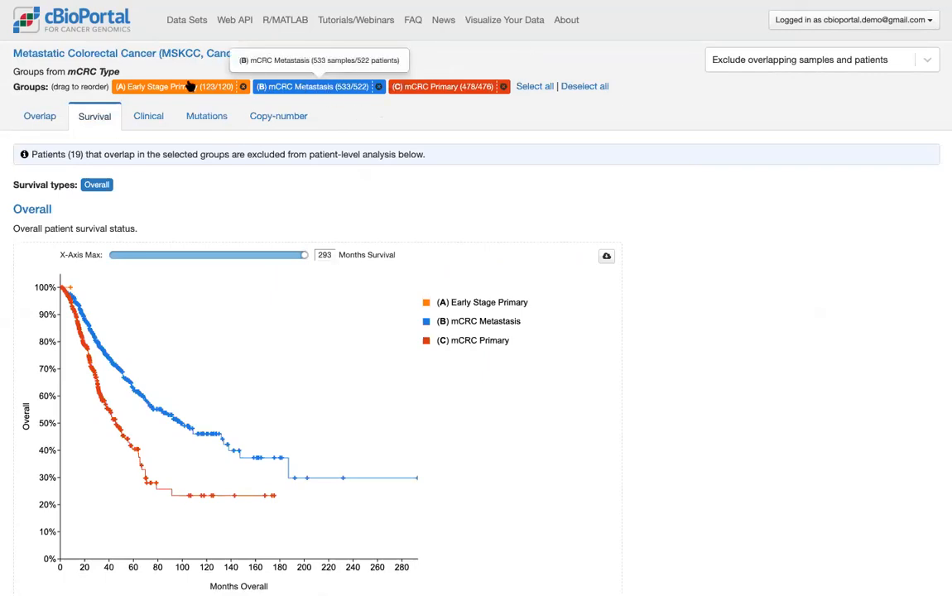
{"action": "left_click", "coordinate": [315, 87]}
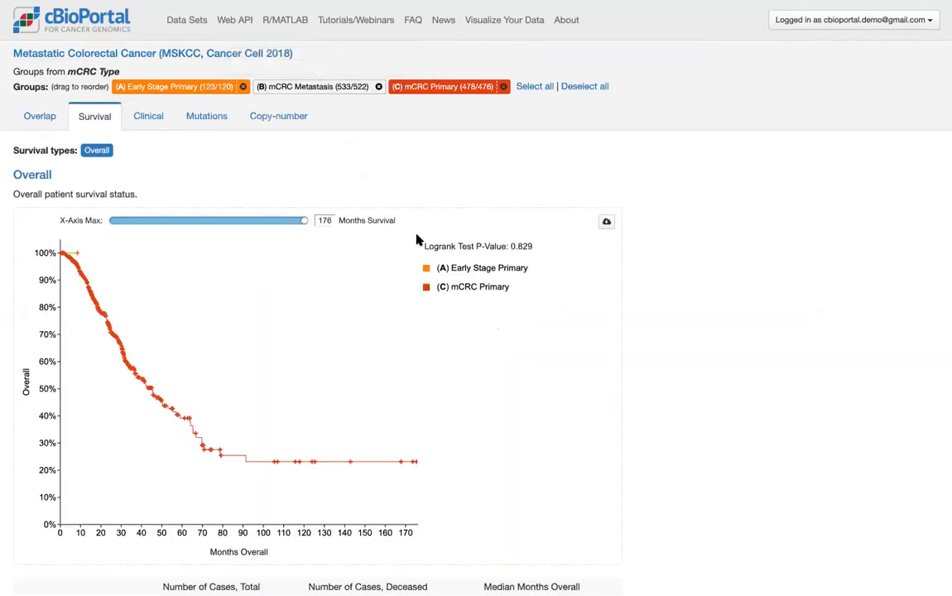